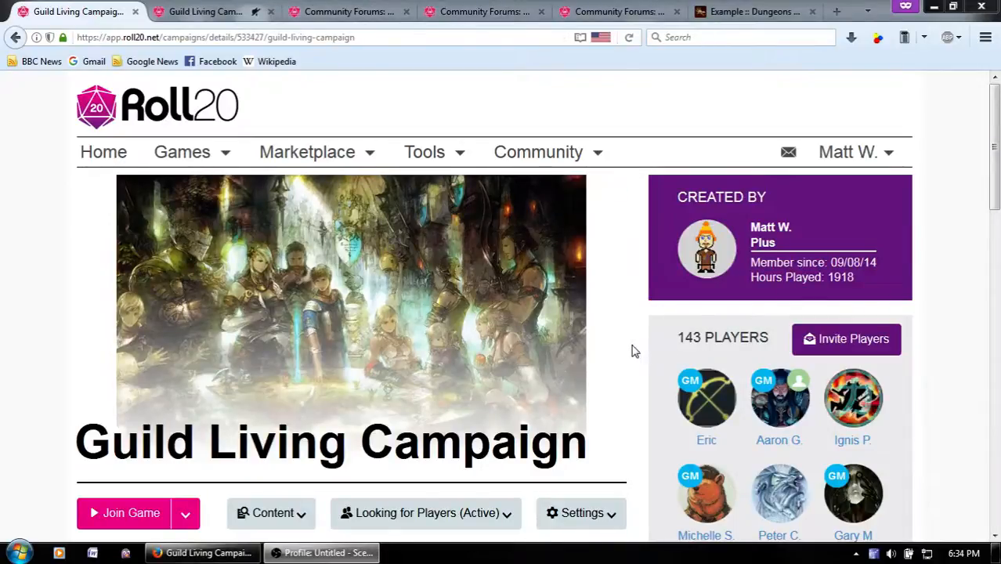
Open the New Player Checklist thread and read through to Step 13, highlighting the notes on steps 1-12 and on the DM reviewing posted characters.
{"action": "left_click", "coordinate": [329, 9]}
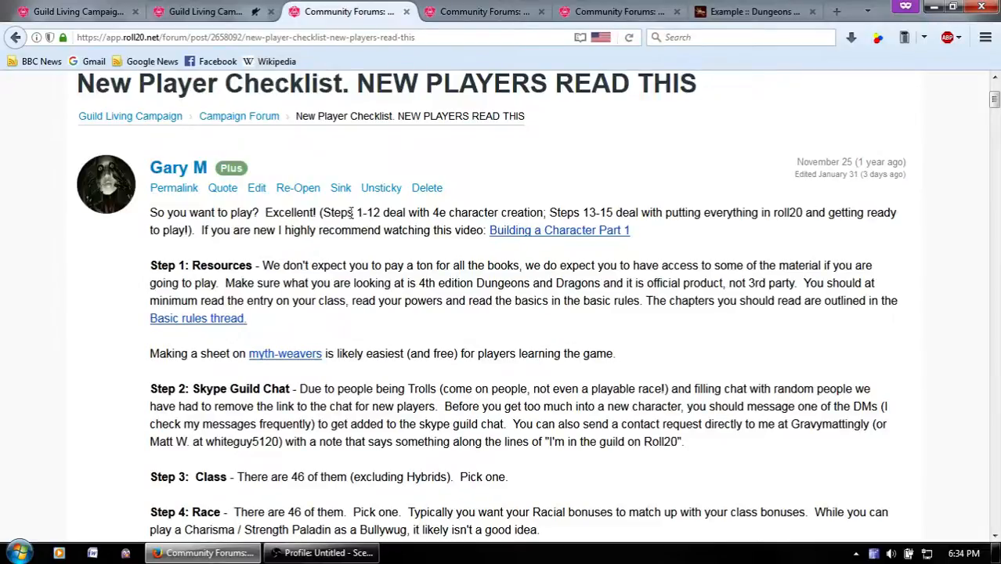
{"action": "left_click_drag", "start_coordinate": [348, 212], "coordinate": [540, 208]}
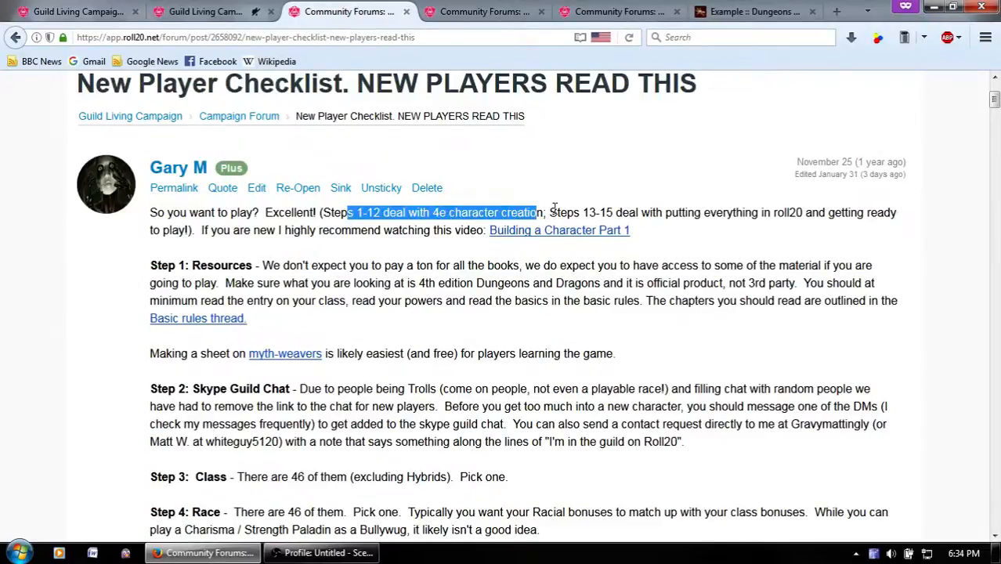
{"action": "left_click", "coordinate": [961, 274]}
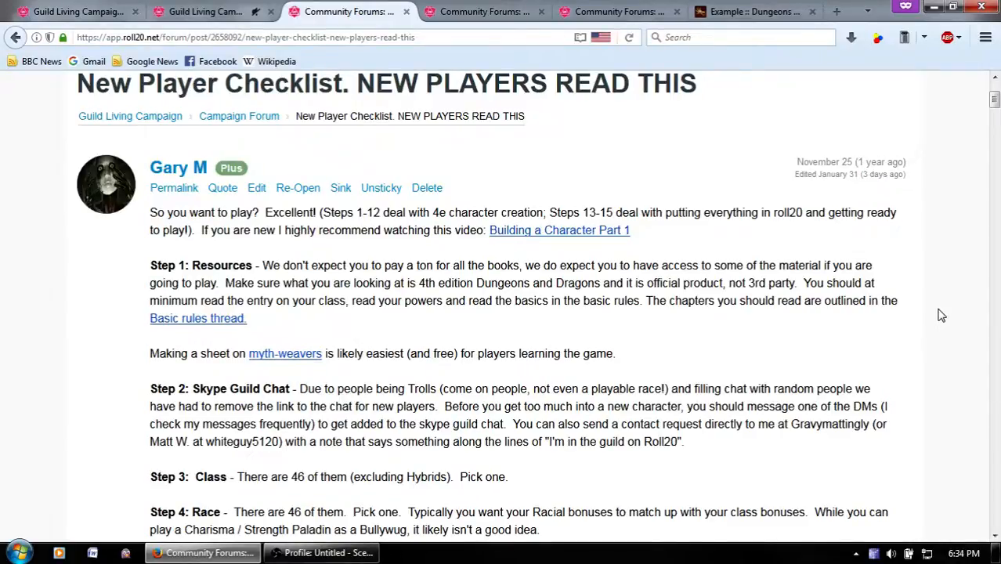
{"action": "scroll", "coordinate": [941, 314], "scroll_direction": "down", "scroll_amount": 10}
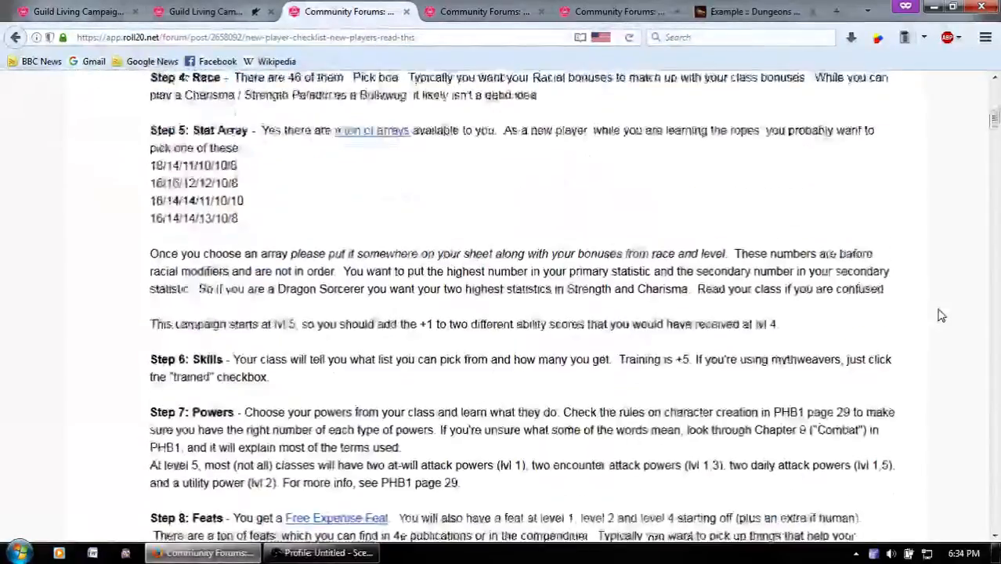
{"action": "scroll", "coordinate": [941, 315], "scroll_direction": "down", "scroll_amount": 10}
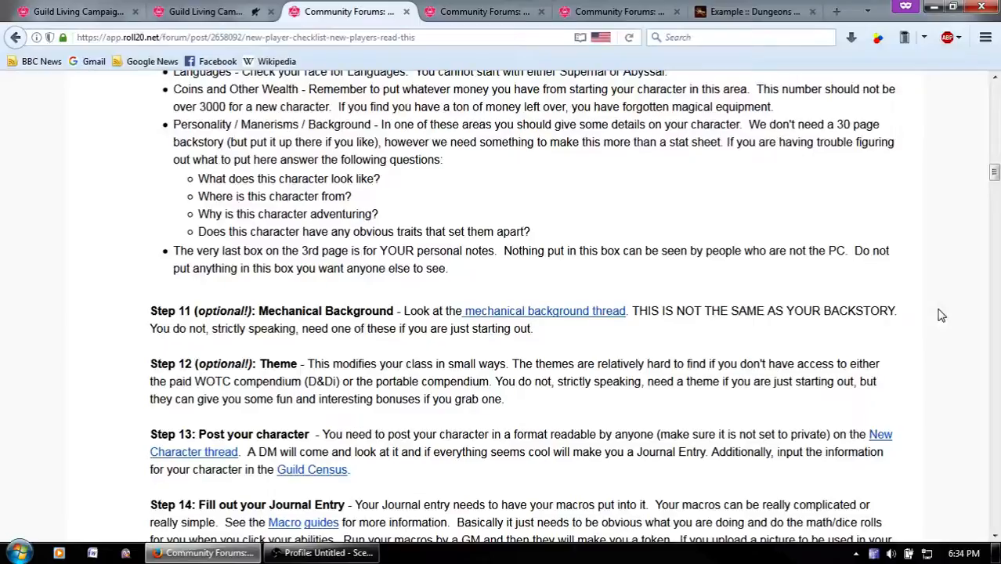
{"action": "scroll", "coordinate": [941, 314], "scroll_direction": "down", "scroll_amount": 2}
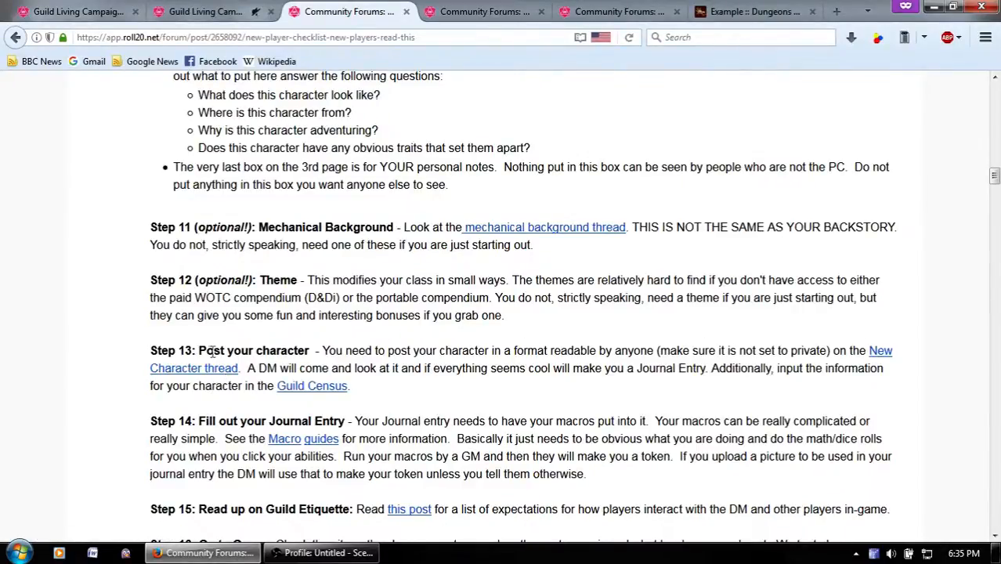
{"action": "left_click_drag", "start_coordinate": [246, 367], "coordinate": [626, 368]}
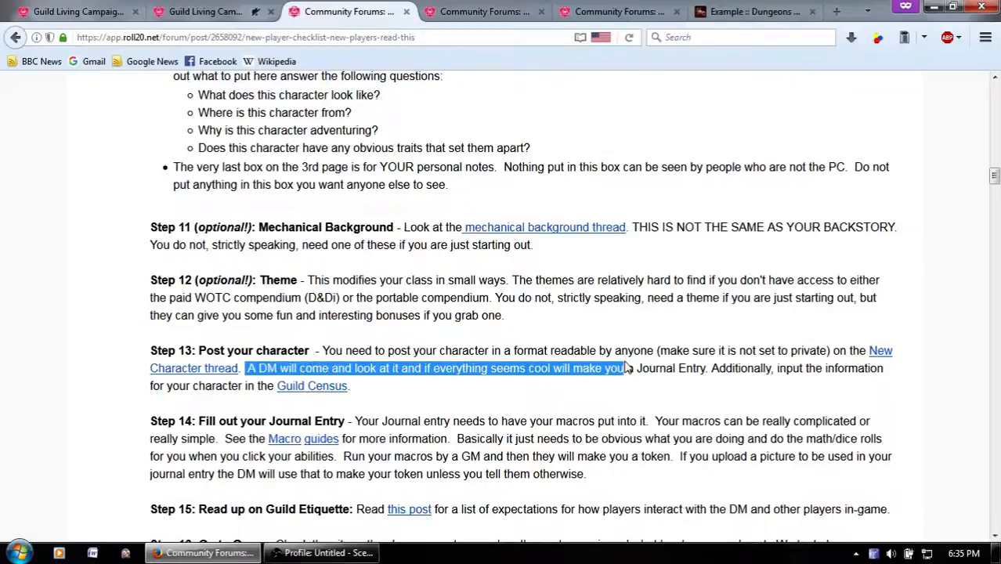
{"action": "left_click", "coordinate": [609, 377]}
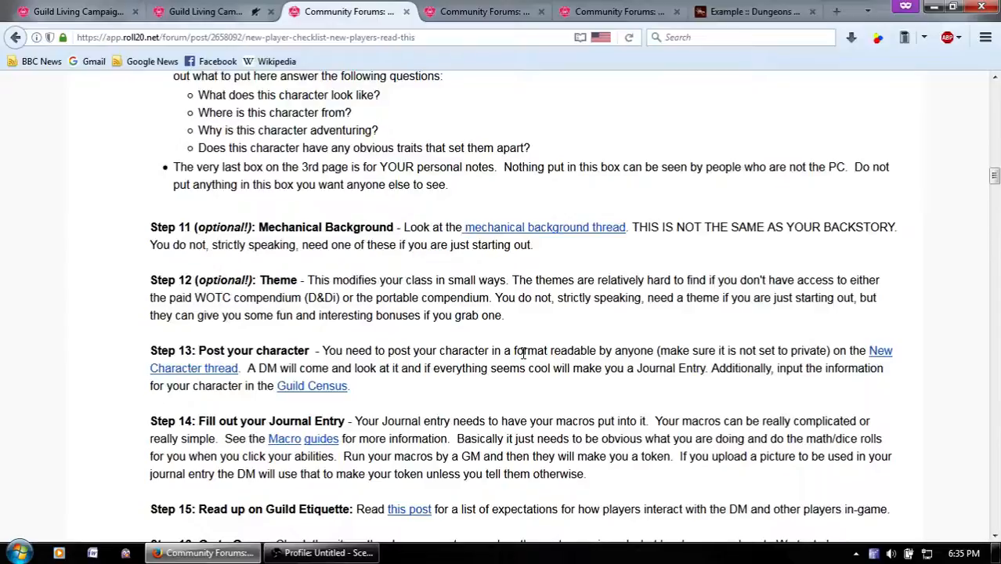
Return to the Guild Living Campaign page, look at its Join Game area, and switch to the already open game tabletop.
{"action": "left_click", "coordinate": [54, 6]}
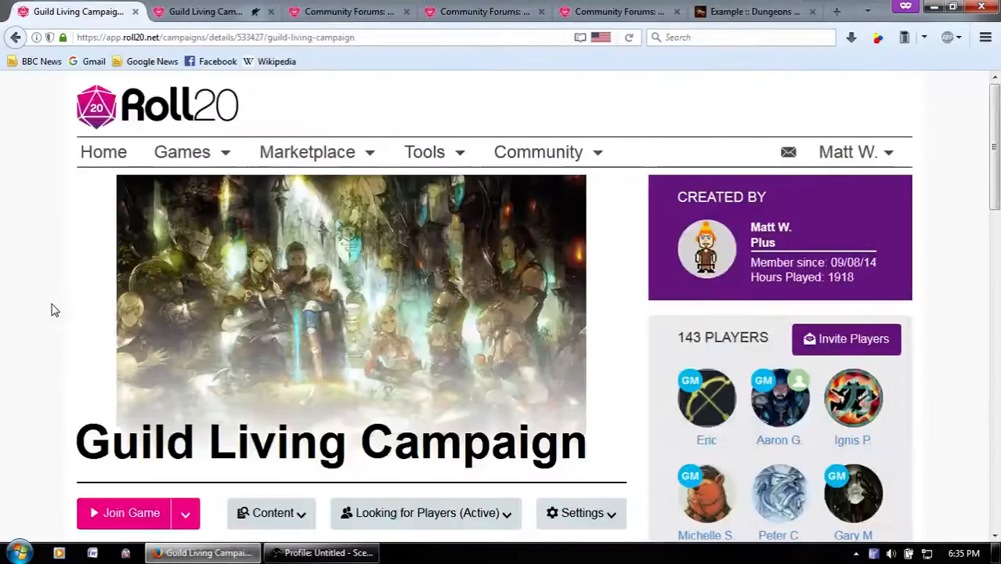
{"action": "scroll", "coordinate": [360, 265], "scroll_direction": "down", "scroll_amount": 2}
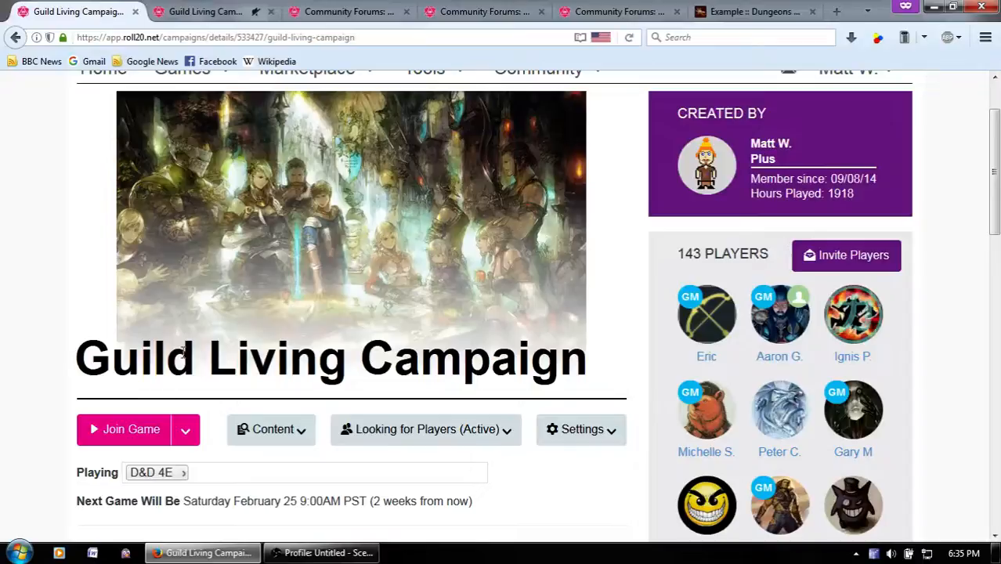
{"action": "left_click", "coordinate": [199, 11]}
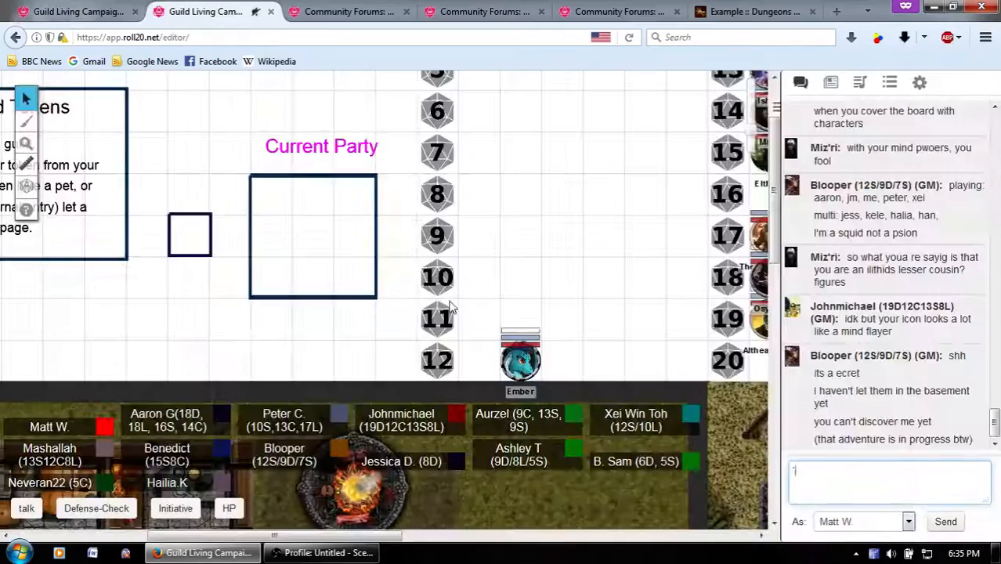
Look over the tabletop's New Approved Tokens notice, Current Party box and numbered columns of character tokens.
{"action": "left_click_drag", "start_coordinate": [217, 213], "coordinate": [353, 201]}
{"action": "left_click_drag", "start_coordinate": [278, 214], "coordinate": [370, 213]}
{"action": "scroll", "coordinate": [331, 227], "scroll_direction": "left", "scroll_amount": 3}
{"action": "scroll", "coordinate": [541, 303], "scroll_direction": "up", "scroll_amount": 3}
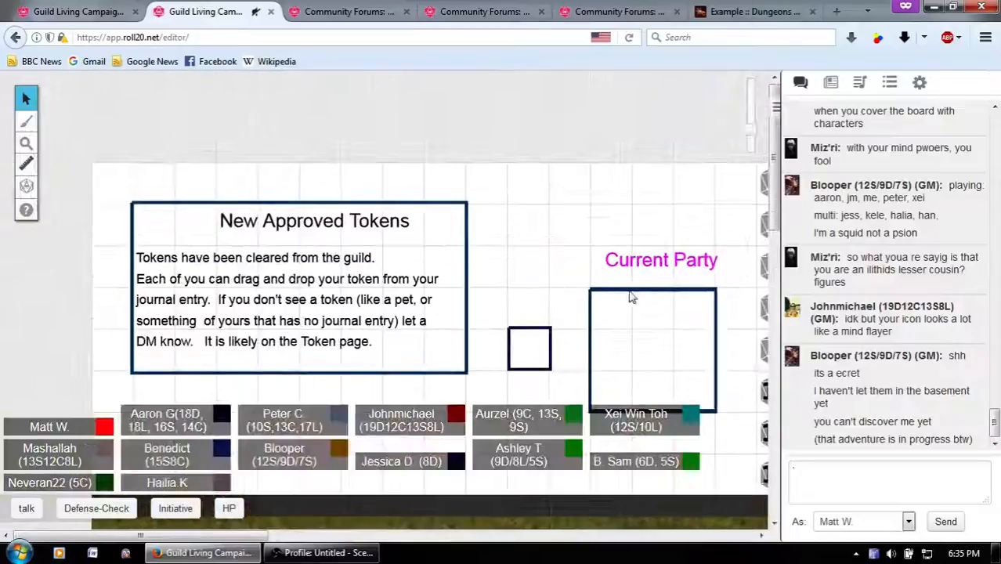
{"action": "scroll", "coordinate": [413, 274], "scroll_direction": "right", "scroll_amount": 1}
{"action": "scroll", "coordinate": [413, 273], "scroll_direction": "right", "scroll_amount": 15}
{"action": "scroll", "coordinate": [313, 253], "scroll_direction": "down", "scroll_amount": 3}
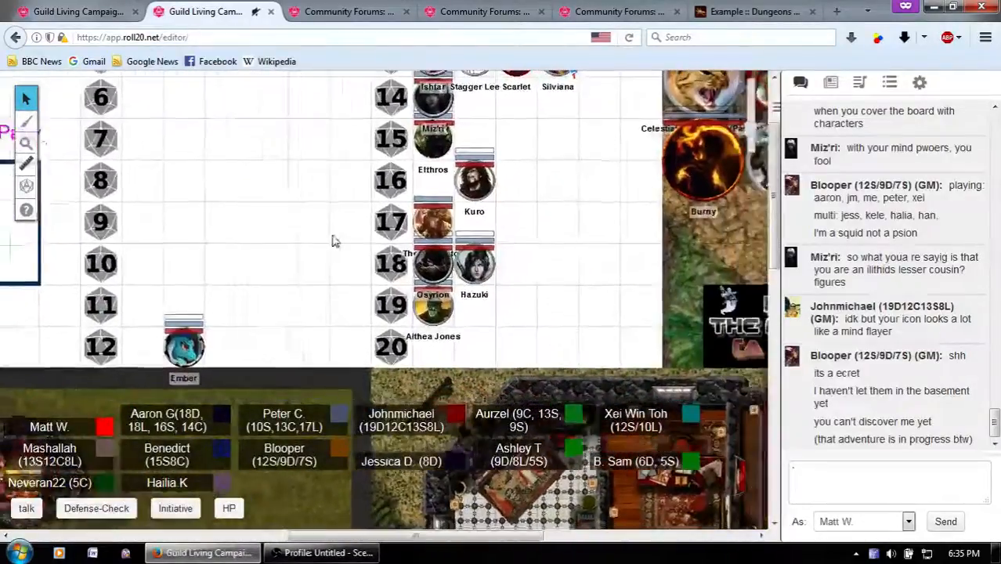
{"action": "scroll", "coordinate": [627, 241], "scroll_direction": "right", "scroll_amount": 10}
{"action": "scroll", "coordinate": [550, 258], "scroll_direction": "up", "scroll_amount": 2}
{"action": "scroll", "coordinate": [570, 252], "scroll_direction": "left", "scroll_amount": 4}
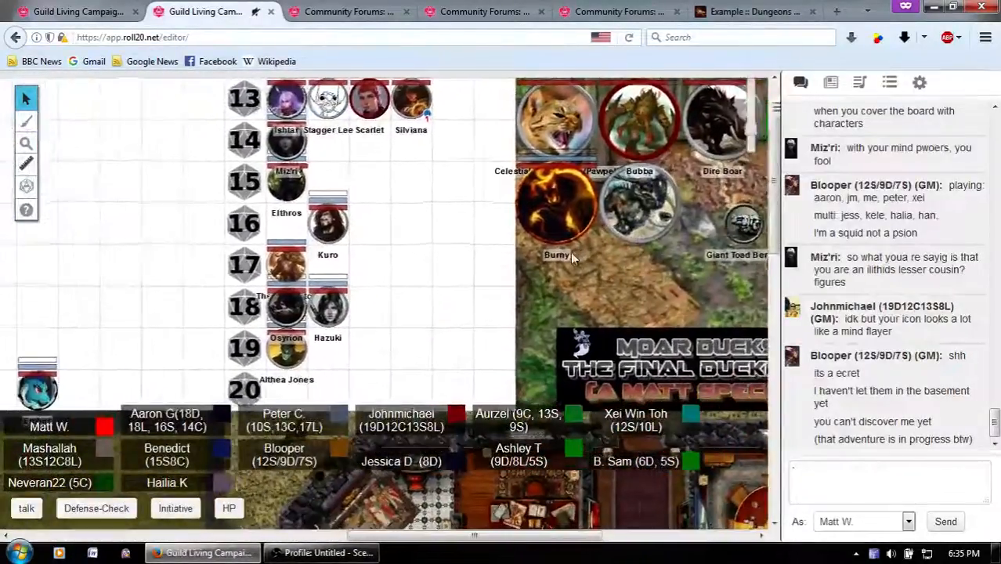
Survey the tabletop's tavern and building interiors and the outdoor area holding the pet and companion tokens.
{"action": "scroll", "coordinate": [440, 188], "scroll_direction": "left", "scroll_amount": 9}
{"action": "scroll", "coordinate": [373, 252], "scroll_direction": "down", "scroll_amount": 6}
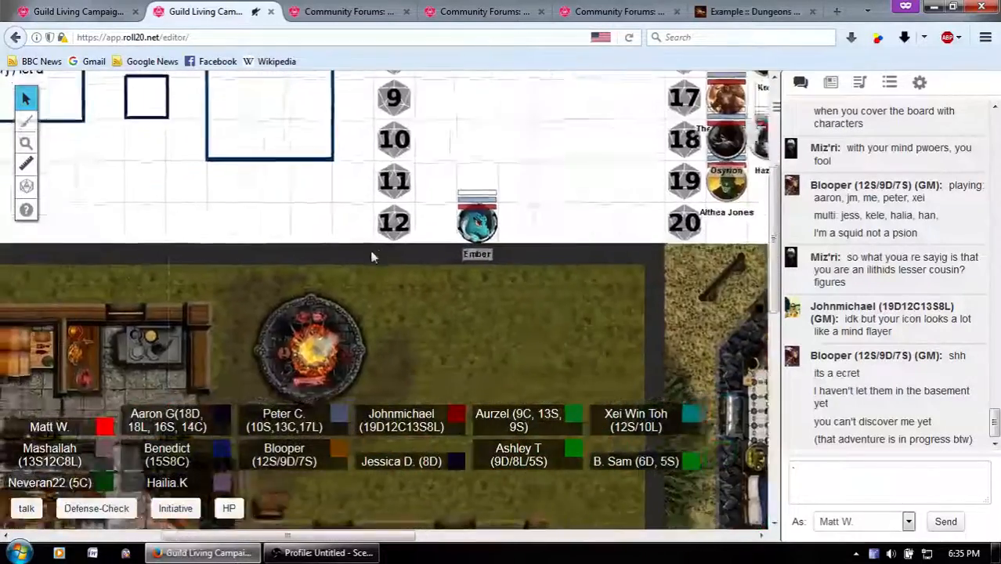
{"action": "scroll", "coordinate": [488, 238], "scroll_direction": "left", "scroll_amount": 10}
{"action": "scroll", "coordinate": [488, 238], "scroll_direction": "down", "scroll_amount": 2}
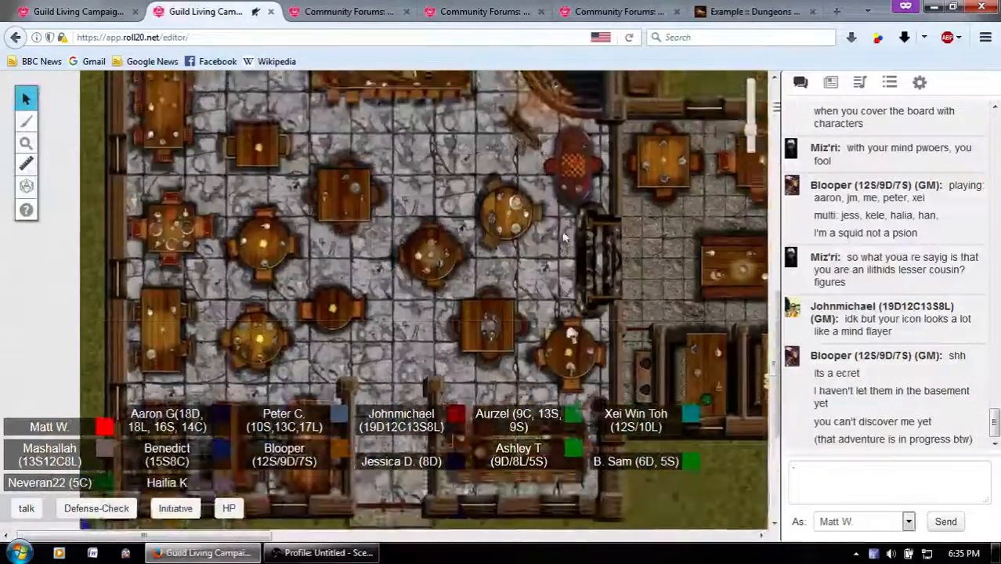
{"action": "scroll", "coordinate": [569, 197], "scroll_direction": "down", "scroll_amount": 4}
{"action": "scroll", "coordinate": [570, 197], "scroll_direction": "left", "scroll_amount": 10}
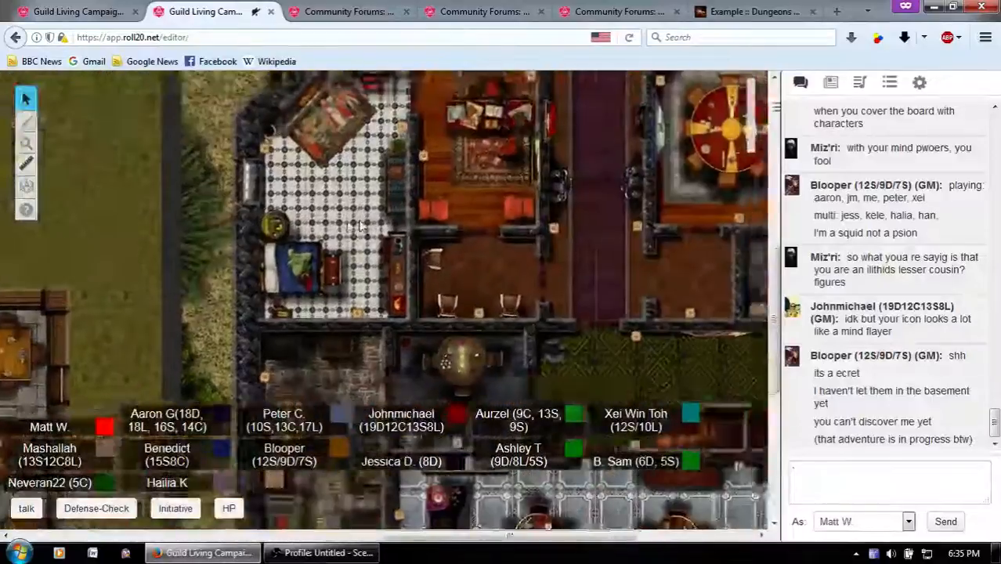
{"action": "scroll", "coordinate": [360, 227], "scroll_direction": "up", "scroll_amount": 4}
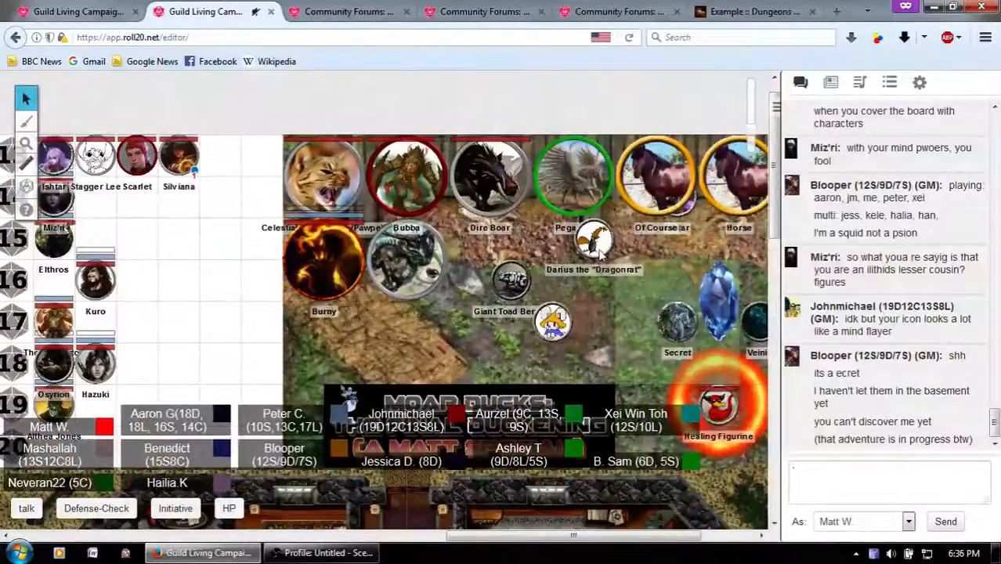
{"action": "scroll", "coordinate": [430, 271], "scroll_direction": "down", "scroll_amount": 4}
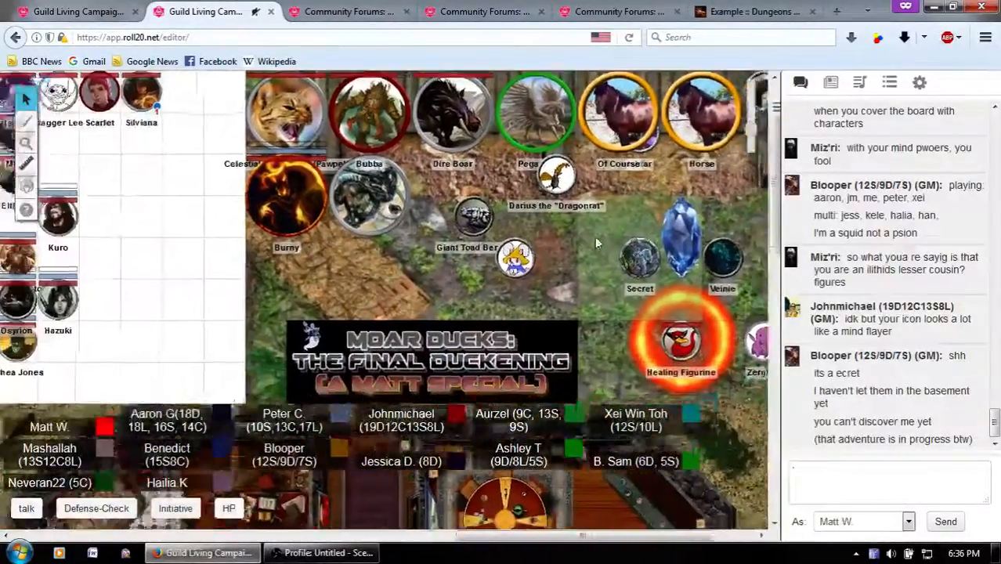
Go back to the Current Party box on the map and read the New Approved Tokens notice beside it.
{"action": "scroll", "coordinate": [267, 222], "scroll_direction": "left", "scroll_amount": 8}
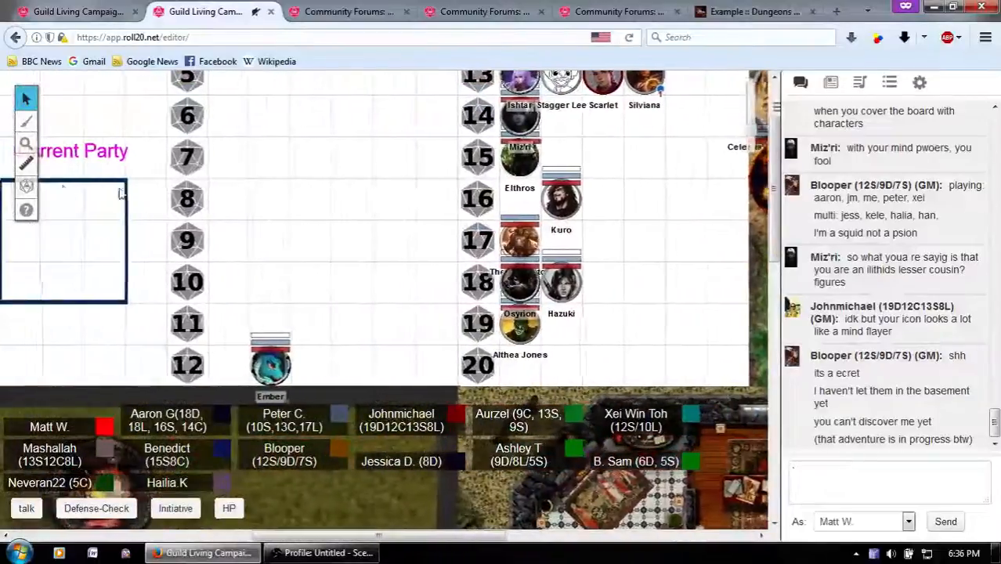
{"action": "scroll", "coordinate": [290, 189], "scroll_direction": "left", "scroll_amount": 6}
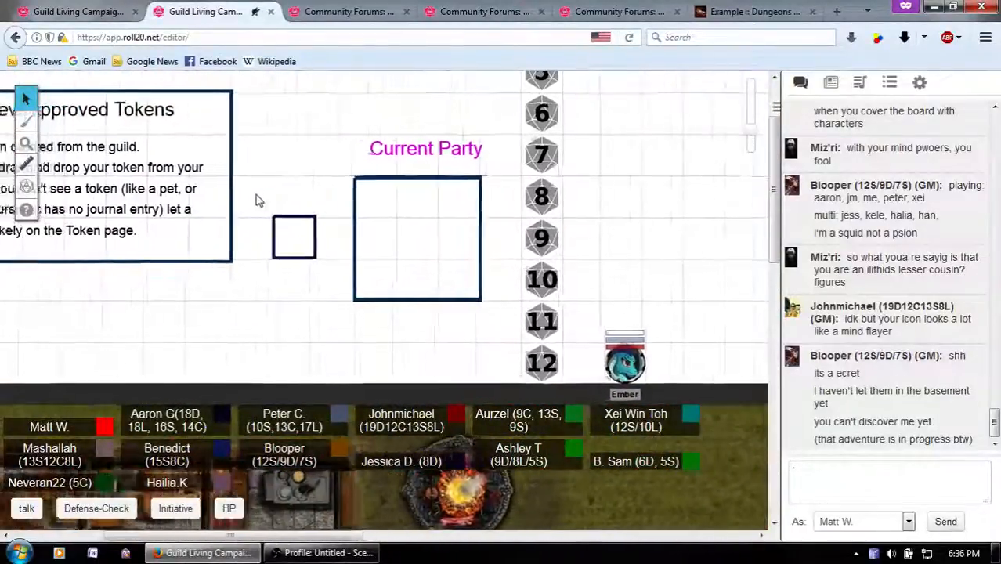
{"action": "scroll", "coordinate": [270, 210], "scroll_direction": "left", "scroll_amount": 1}
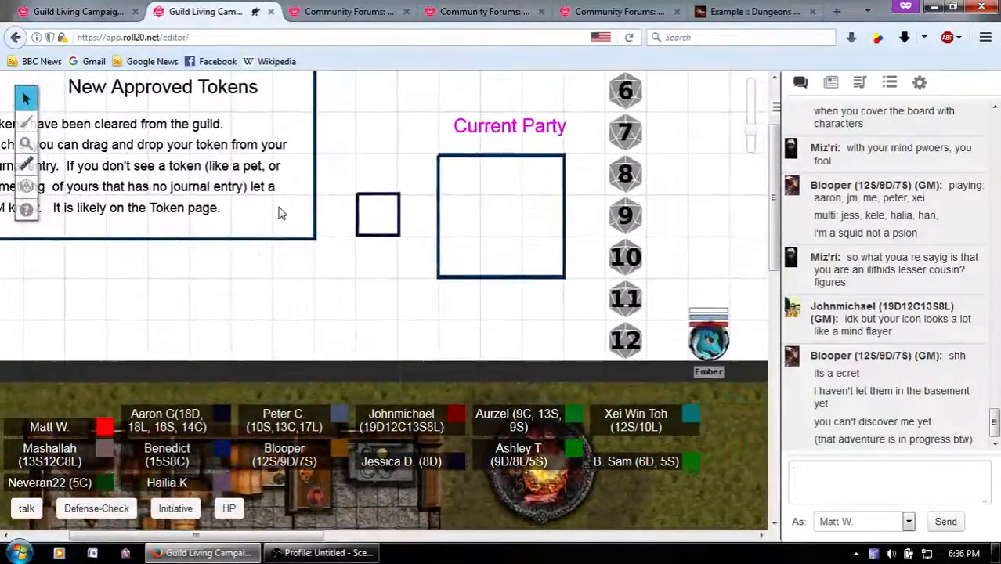
{"action": "scroll", "coordinate": [309, 134], "scroll_direction": "up", "scroll_amount": 2}
{"action": "scroll", "coordinate": [309, 134], "scroll_direction": "left", "scroll_amount": 3}
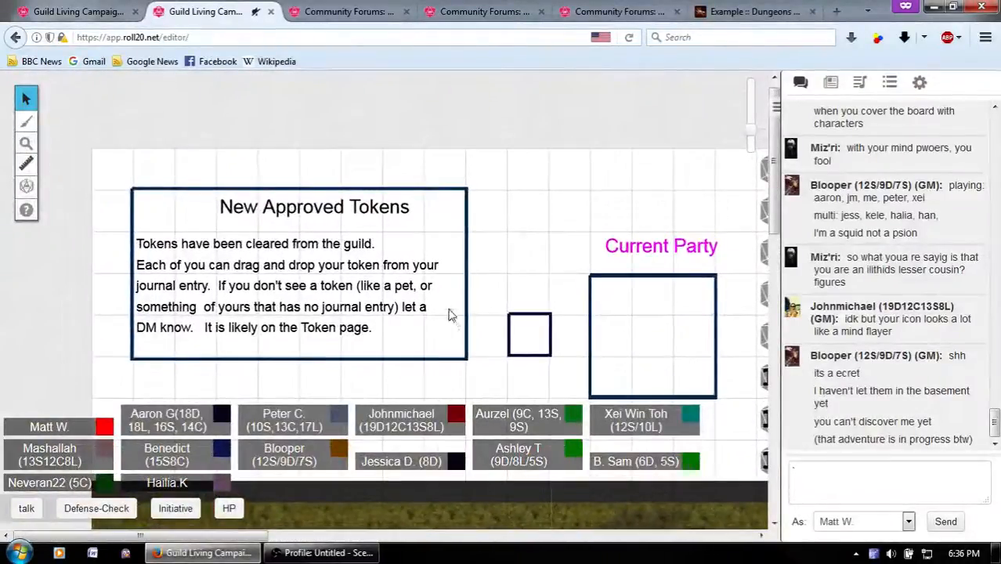
{"action": "scroll", "coordinate": [449, 313], "scroll_direction": "down", "scroll_amount": 1}
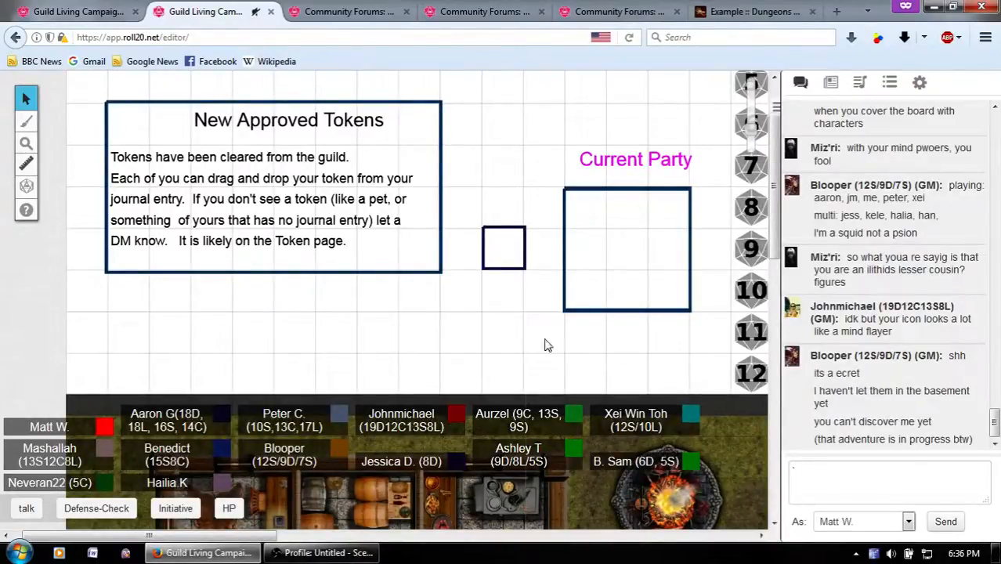
Send the messages "Hi" and "Not right now" in the game chat.
{"action": "left_click", "coordinate": [932, 480]}
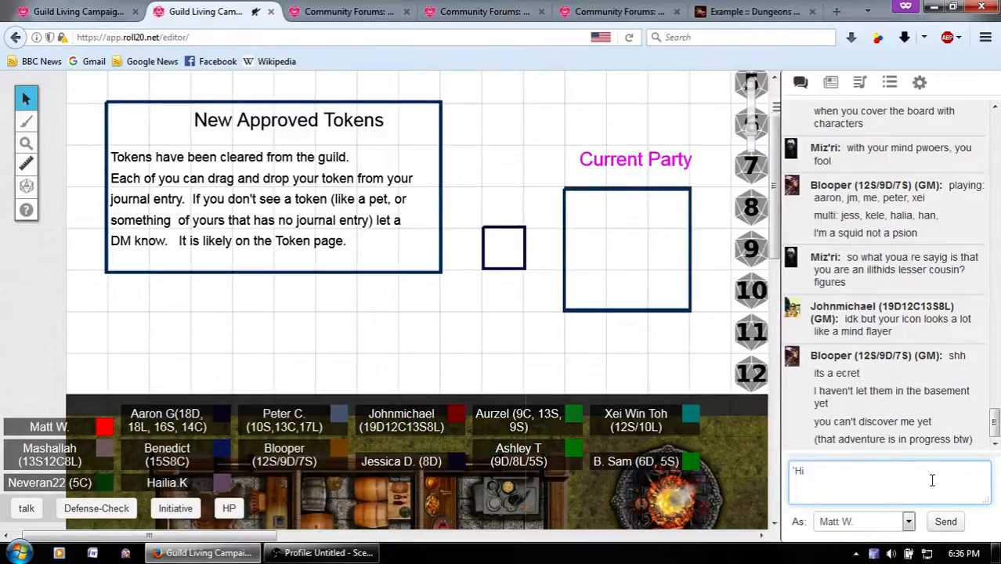
{"action": "key", "text": "Return"}
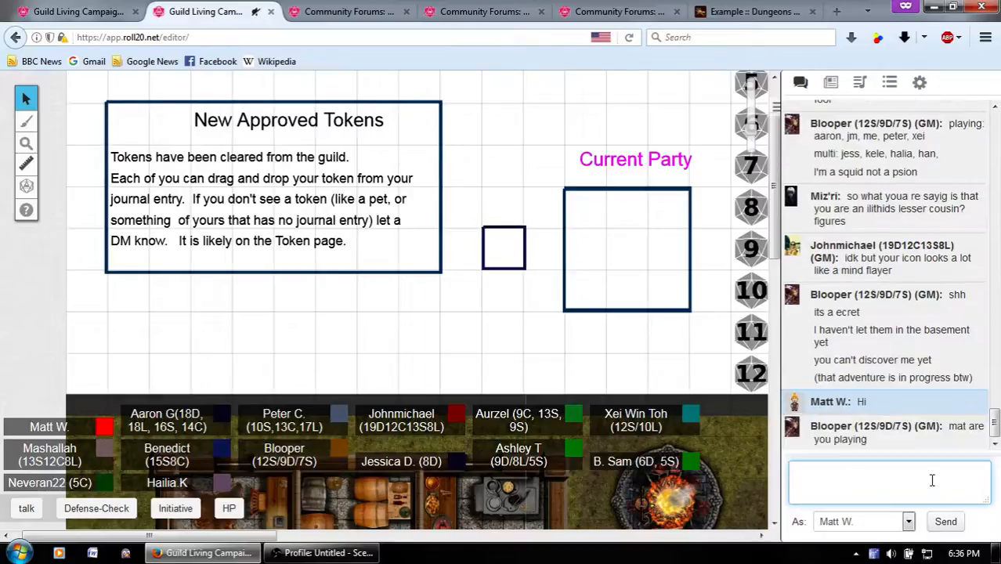
{"action": "type", "text": "Not"}
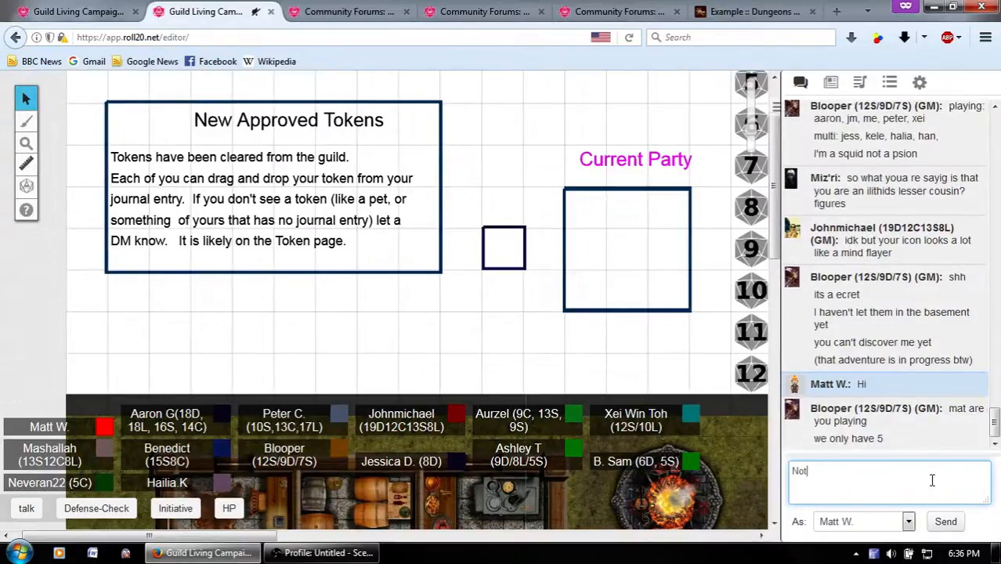
{"action": "type", "text": " right now"}
{"action": "key", "text": "Return"}
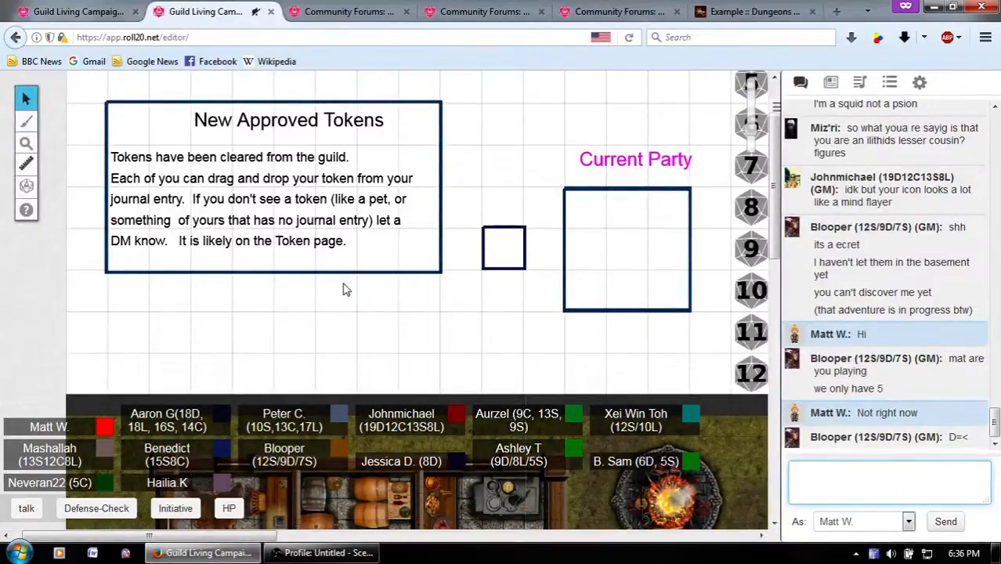
{"action": "left_click_drag", "start_coordinate": [627, 213], "coordinate": [559, 231]}
{"action": "left_click_drag", "start_coordinate": [395, 232], "coordinate": [554, 149]}
{"action": "left_click_drag", "start_coordinate": [398, 215], "coordinate": [392, 216]}
{"action": "left_click_drag", "start_coordinate": [274, 238], "coordinate": [122, 278]}
Try to make chat messages visible only to yourself with the commands /talkmyself and /talktoyourself.
{"action": "left_click", "coordinate": [847, 491]}
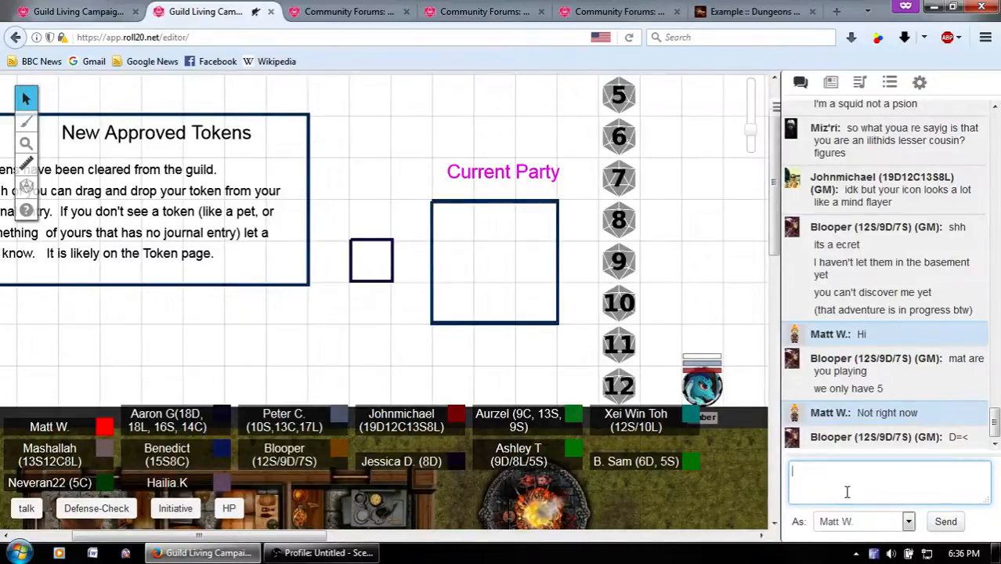
{"action": "type", "text": "/talkmy"}
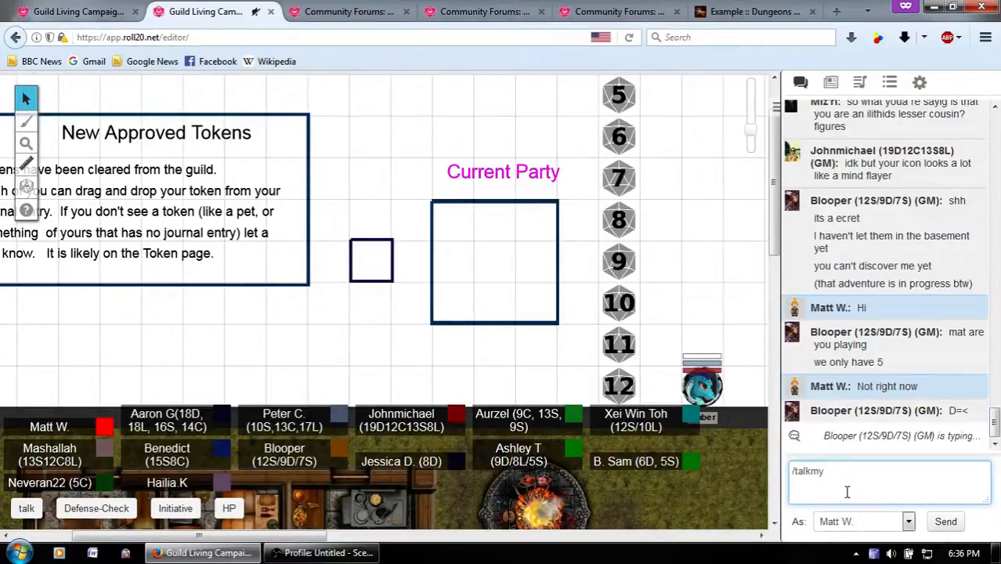
{"action": "type", "text": "self"}
{"action": "key", "text": "Return"}
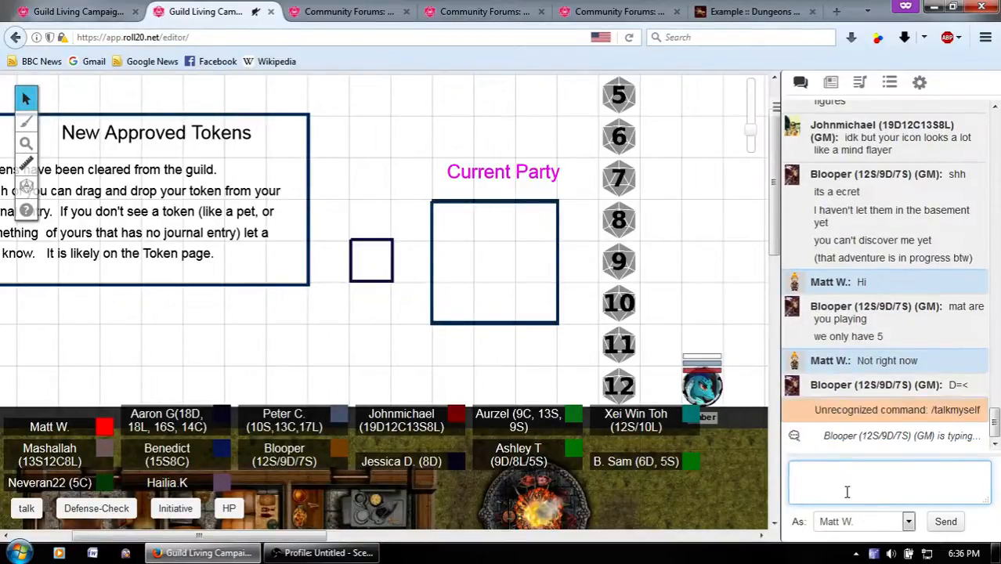
{"action": "type", "text": "/talktoyourself"}
{"action": "key", "text": "Return"}
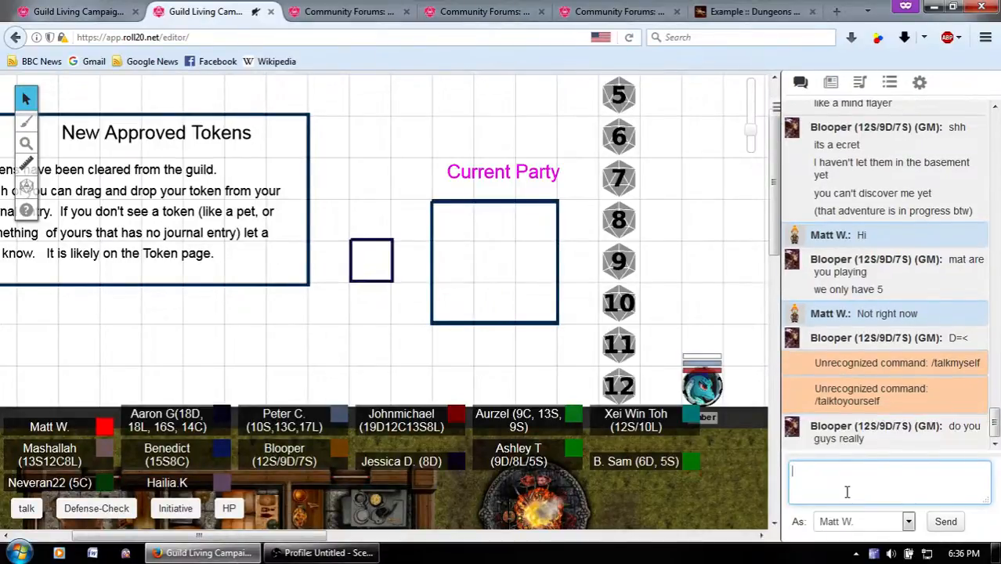
Turn on private self-chat with the command /talktomyself and send a test "Hi" greeting addressed to the chatting GM.
{"action": "type", "text": "/talk"}
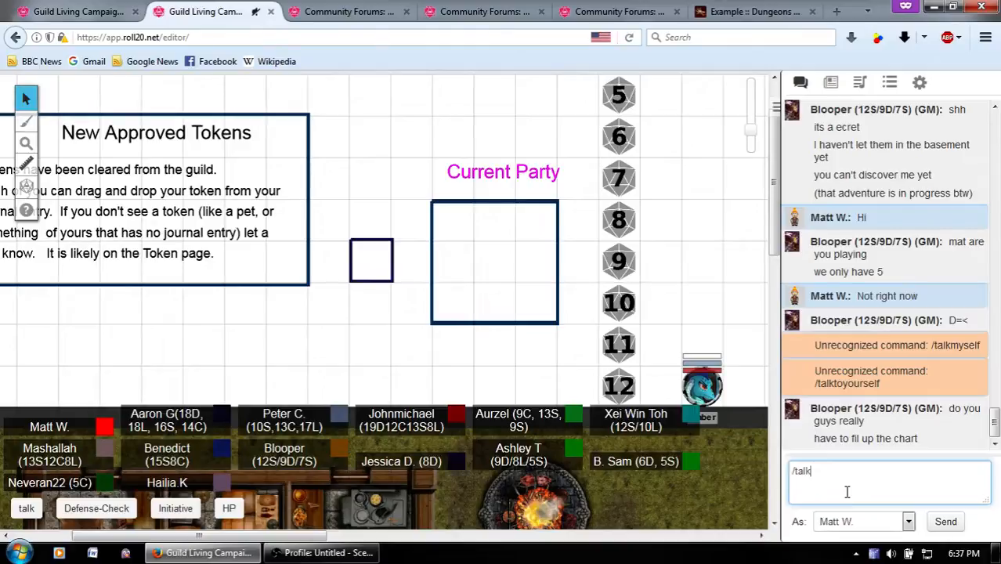
{"action": "type", "text": "omyself"}
{"action": "key", "text": "Return"}
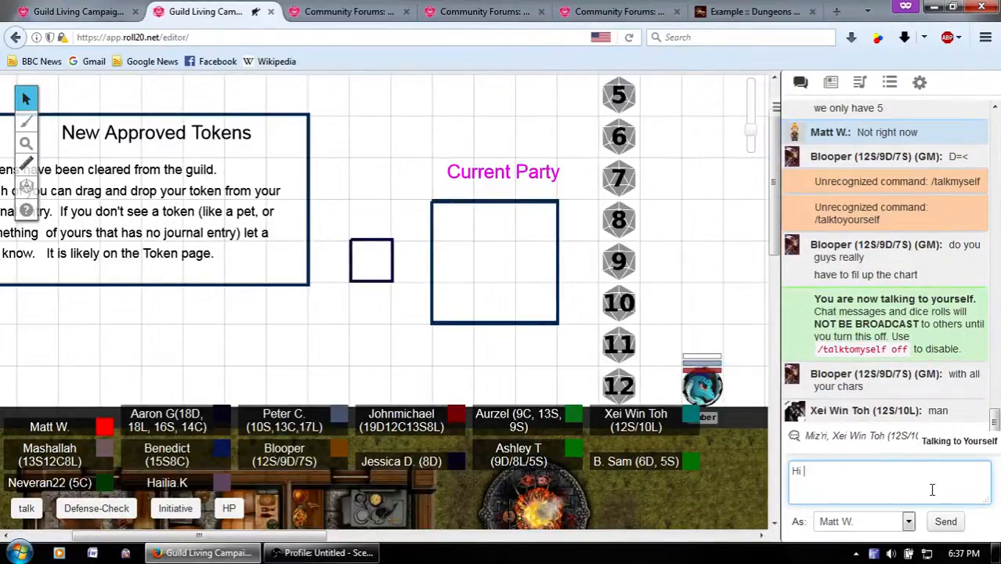
{"action": "type", "text": "blooper!"}
{"action": "key", "text": "Return"}
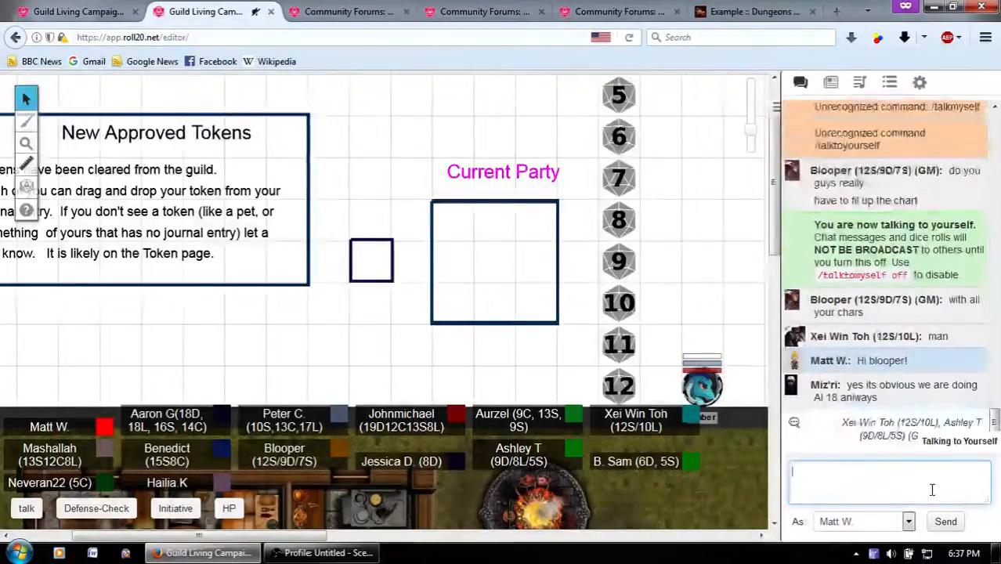
Send the message "Pay attention to me!" in the game chat.
{"action": "type", "text": "Pay"}
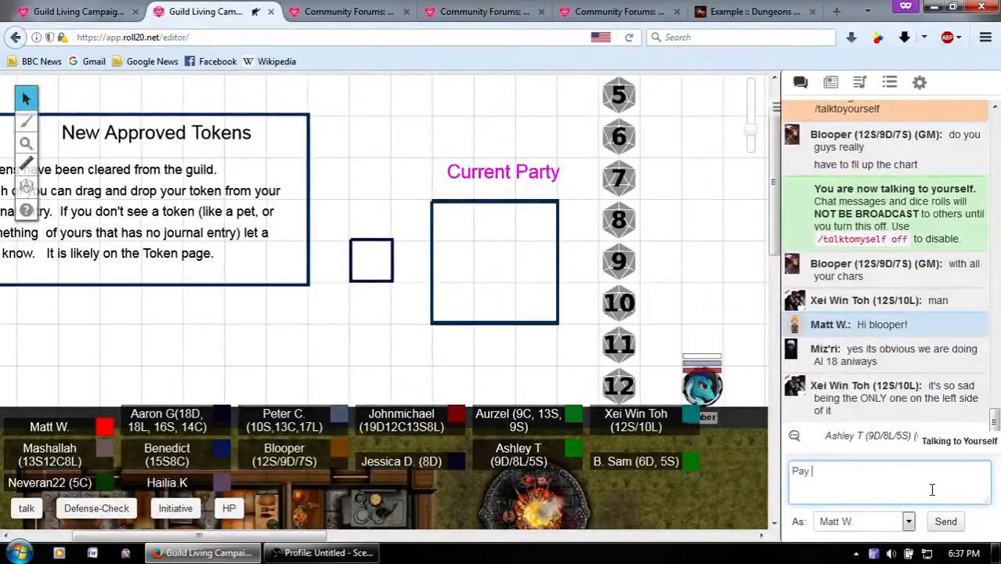
{"action": "type", "text": " attention to me"}
{"action": "key", "text": "Return"}
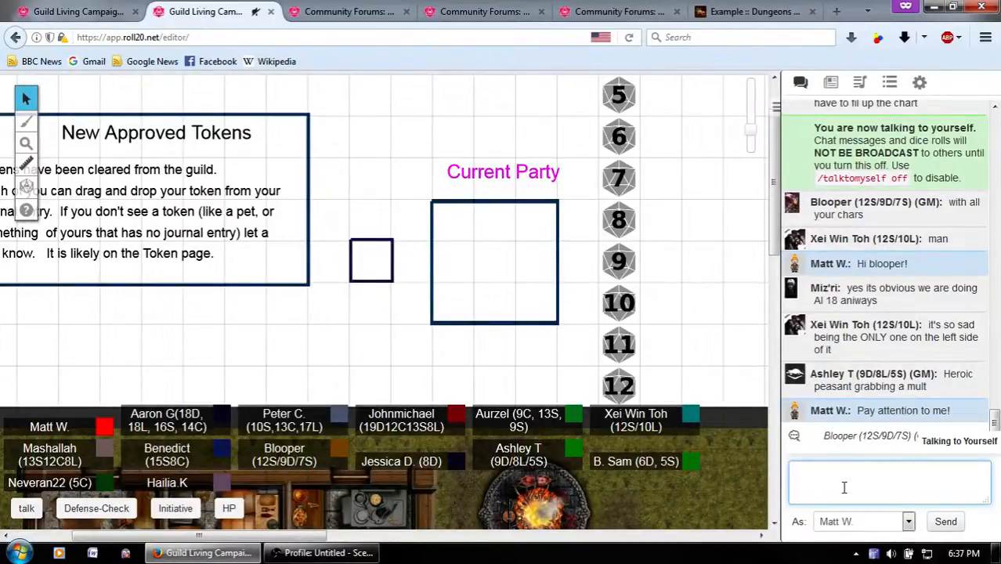
Roll 1d20 three times and 1d20+12 once in the chat with the /roll command.
{"action": "type", "text": "/"}
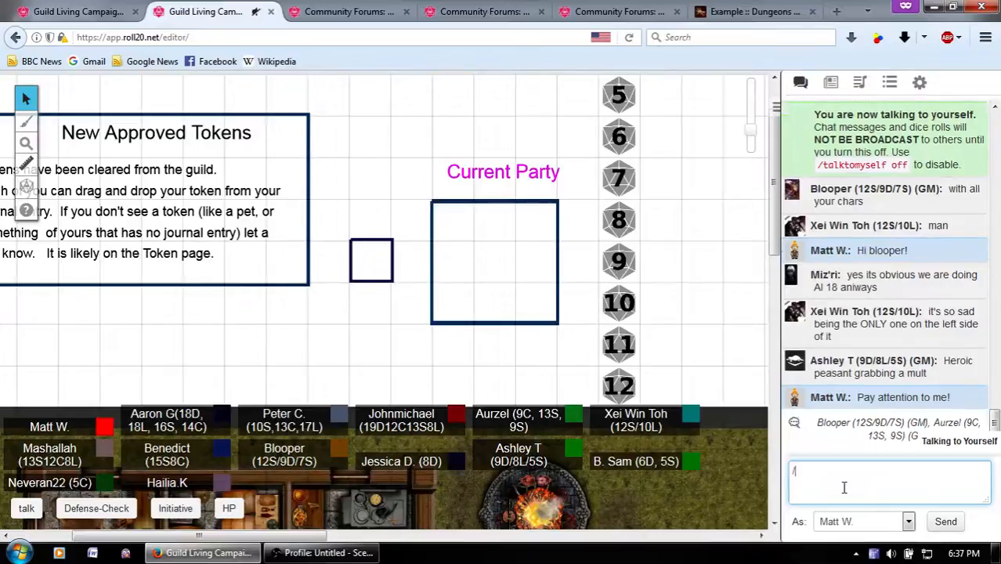
{"action": "type", "text": "roll 1d20"}
{"action": "key", "text": "Return"}
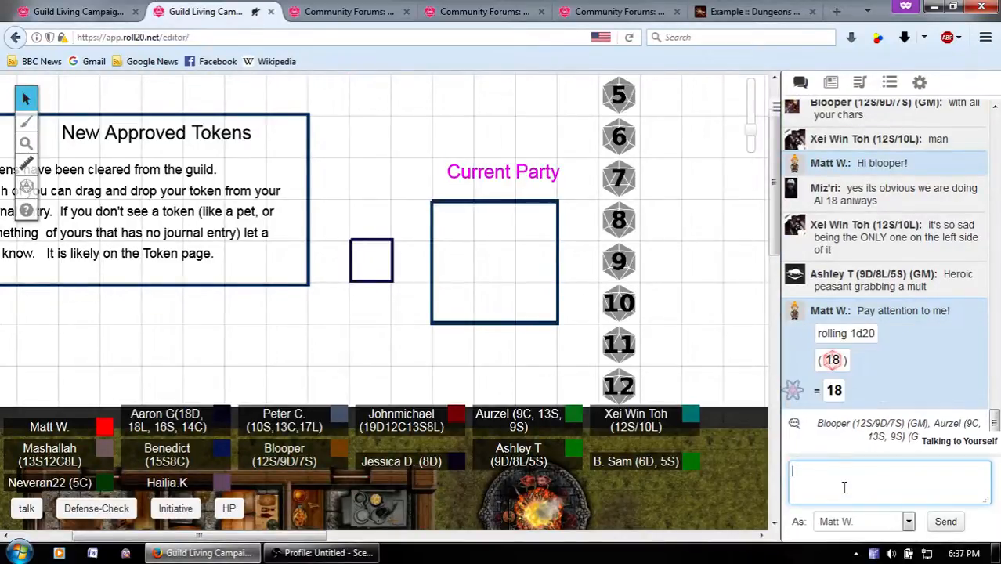
{"action": "key", "text": "Up"}
{"action": "key", "text": "Return"}
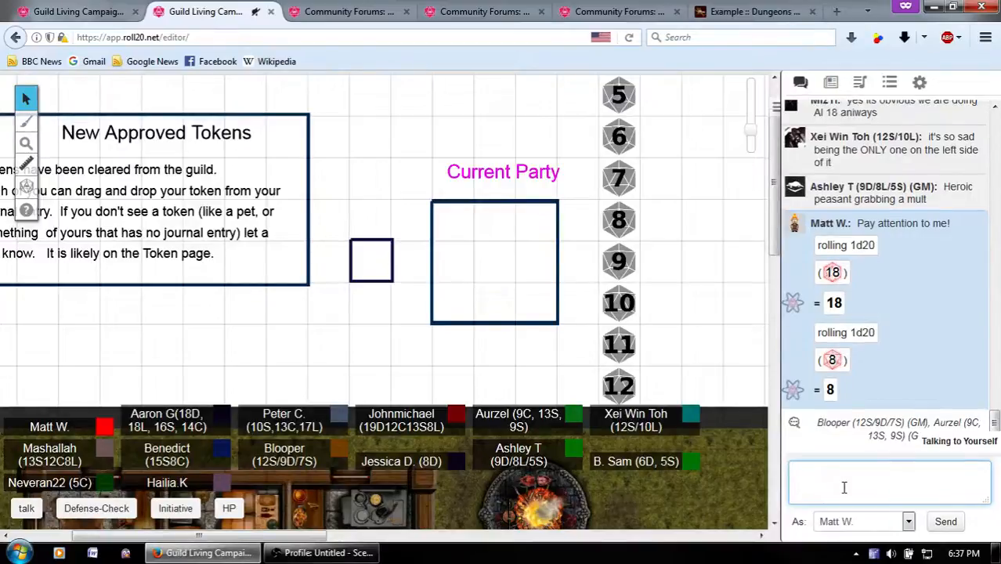
{"action": "key", "text": "Up"}
{"action": "key", "text": "Return"}
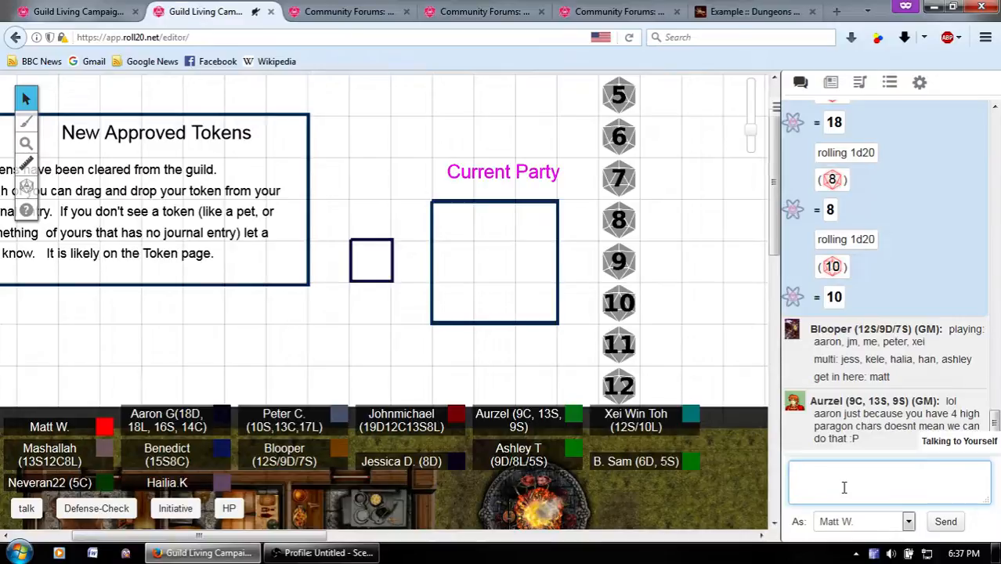
{"action": "type", "text": "/roll 1d20+12"}
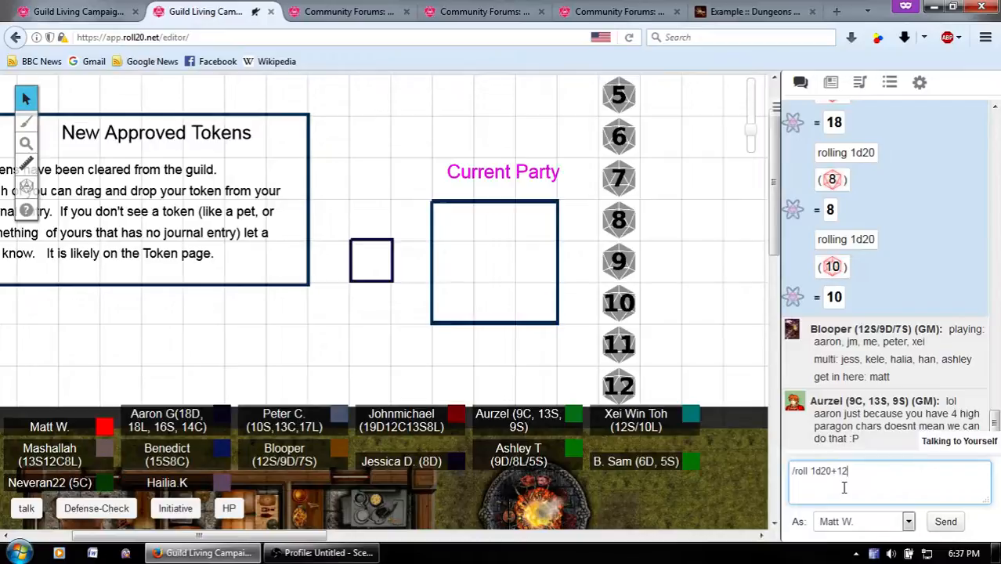
{"action": "key", "text": "Return"}
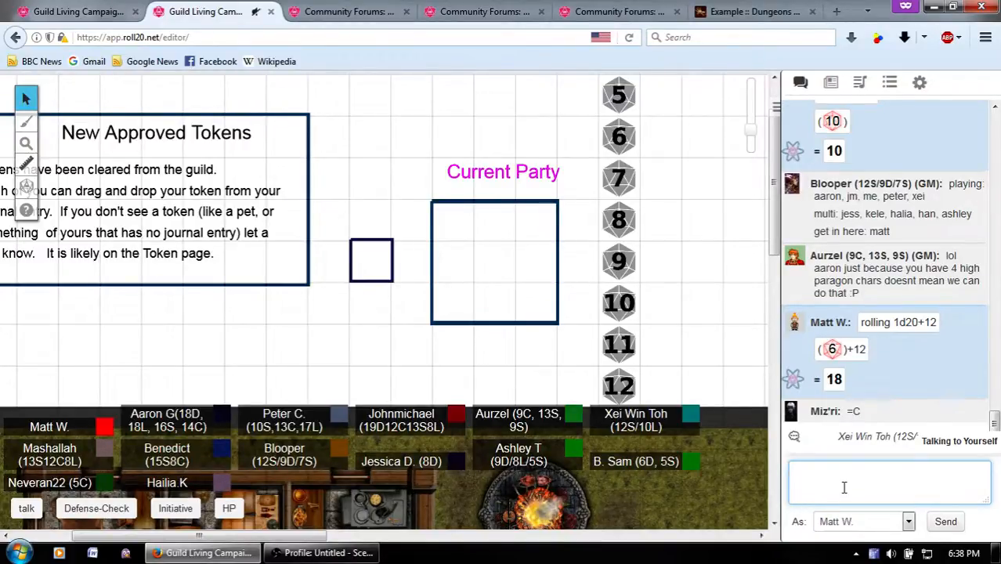
Try rolling 6f12, and roll 6d12 instead with the /roll command in the chat.
{"action": "type", "text": "/roll 6"}
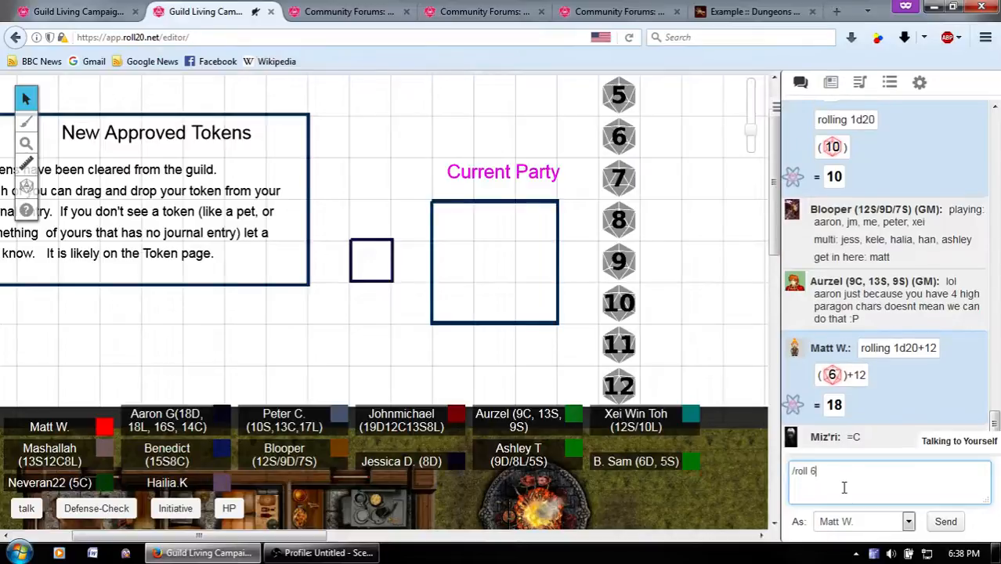
{"action": "type", "text": "f12"}
{"action": "key", "text": "Return"}
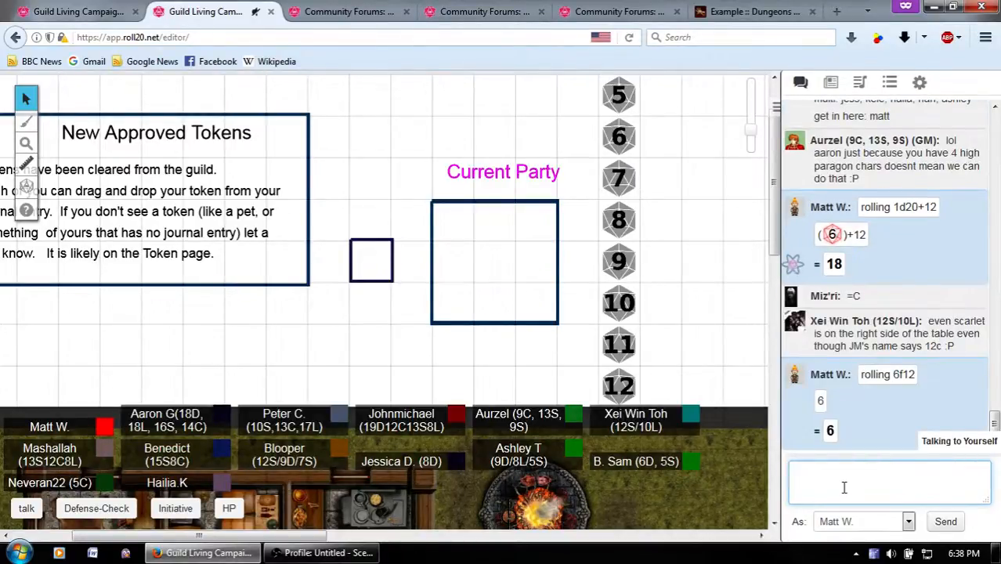
{"action": "type", "text": "/roll 6d6"}
{"action": "key", "text": "Return"}
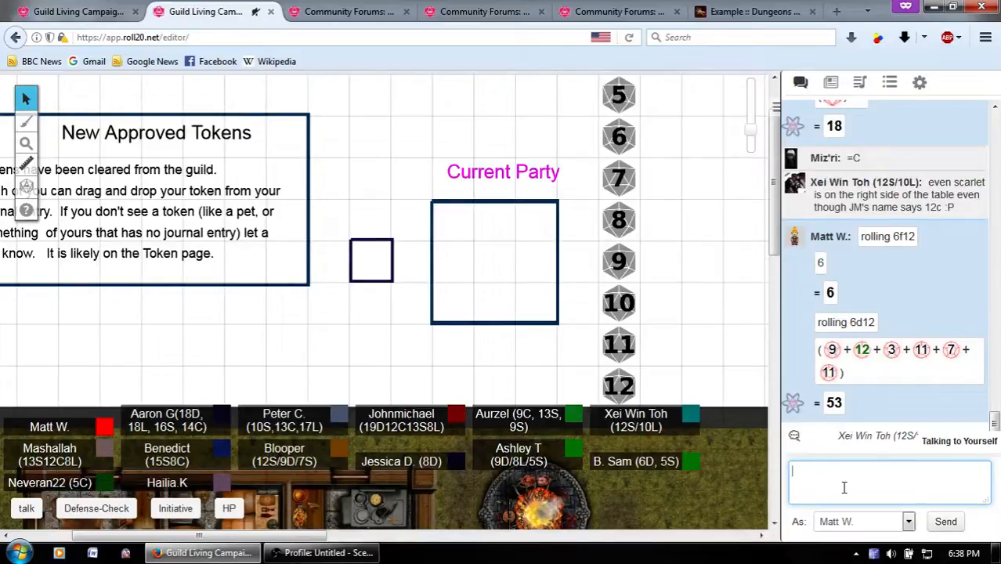
Roll a d20 once with /roll 1d20 and once as the inline roll [[1d20]], and show the inline roll's breakdown.
{"action": "type", "text": "/roll"}
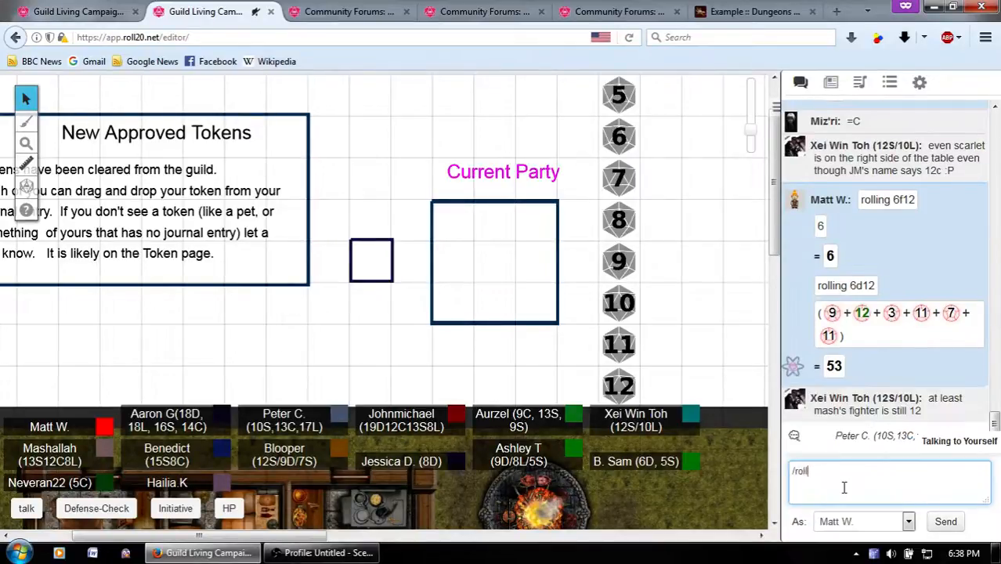
{"action": "type", "text": " 1d20"}
{"action": "key", "text": "Return"}
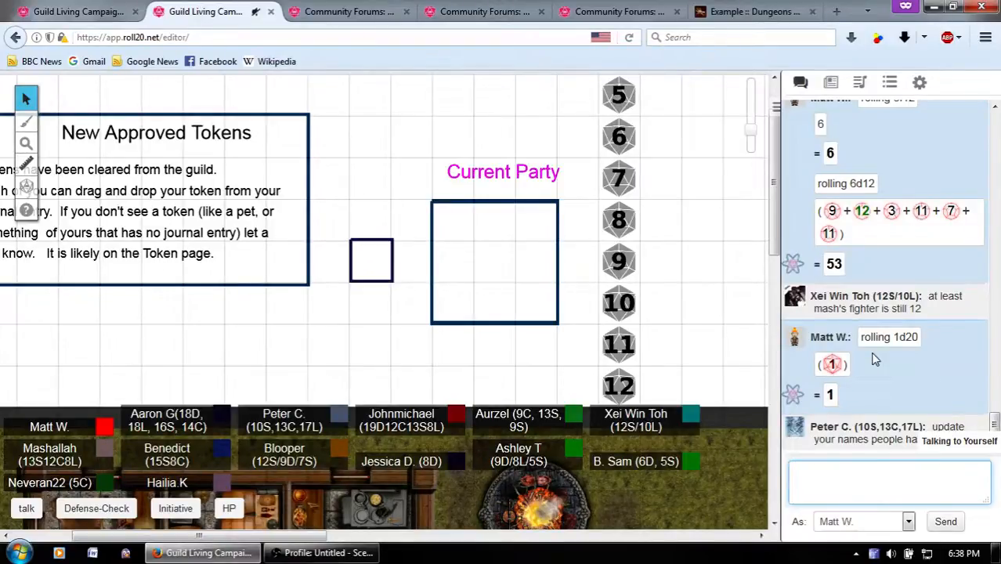
{"action": "type", "text": "[[1d20]]"}
{"action": "key", "text": "Return"}
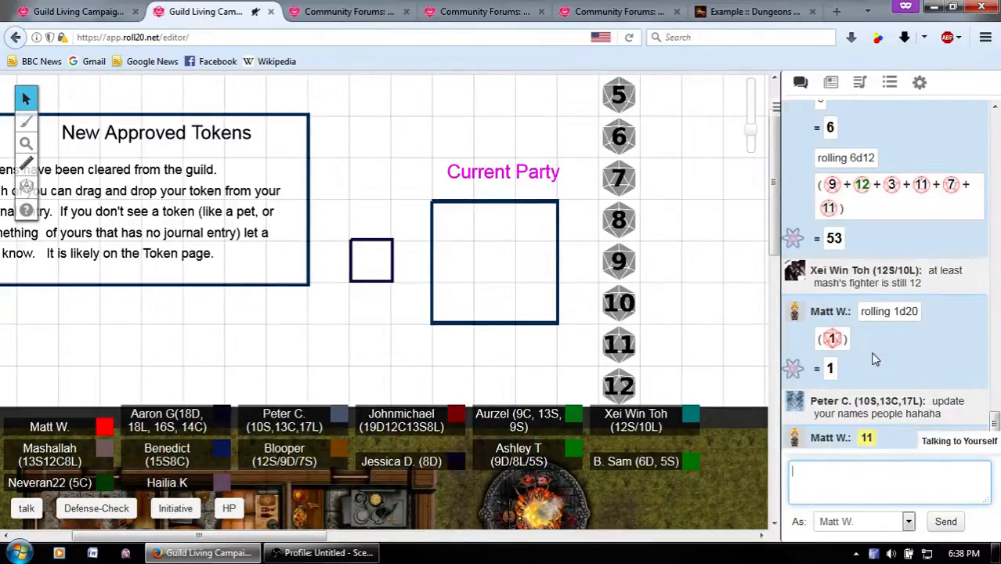
{"action": "mouse_move", "coordinate": [868, 441]}
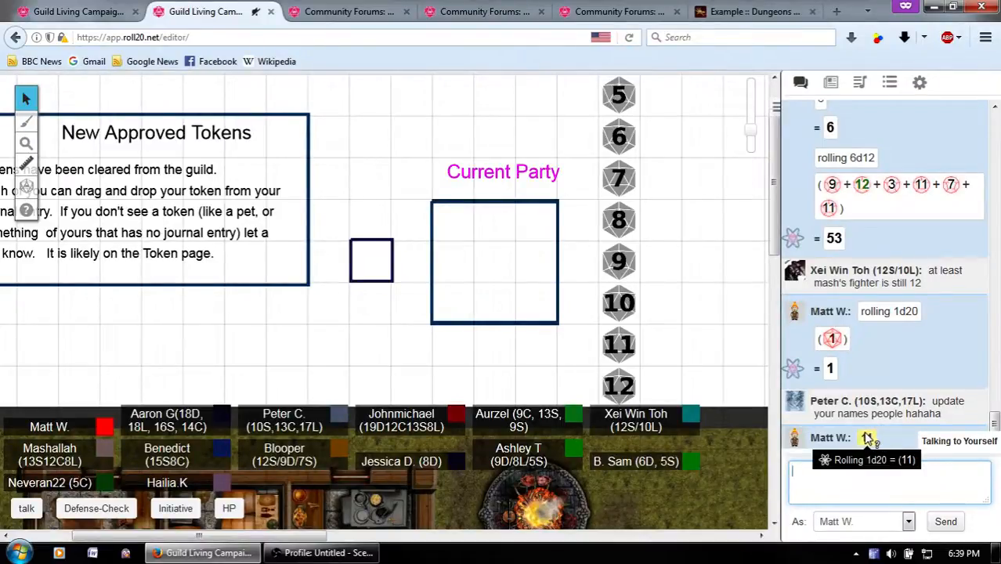
Repeat the inline roll [[1d20]] seven more times in the chat.
{"action": "key", "text": "Up"}
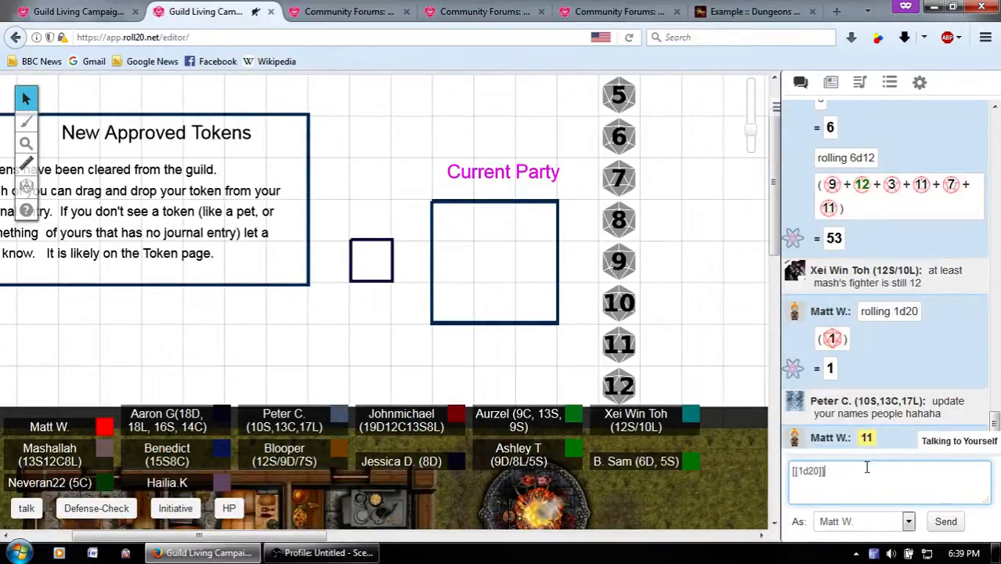
{"action": "key", "text": "Return"}
{"action": "key", "text": "Up"}
{"action": "key", "text": "Return"}
{"action": "key", "text": "Up"}
{"action": "key", "text": "Return"}
{"action": "key", "text": "Up"}
{"action": "key", "text": "Return"}
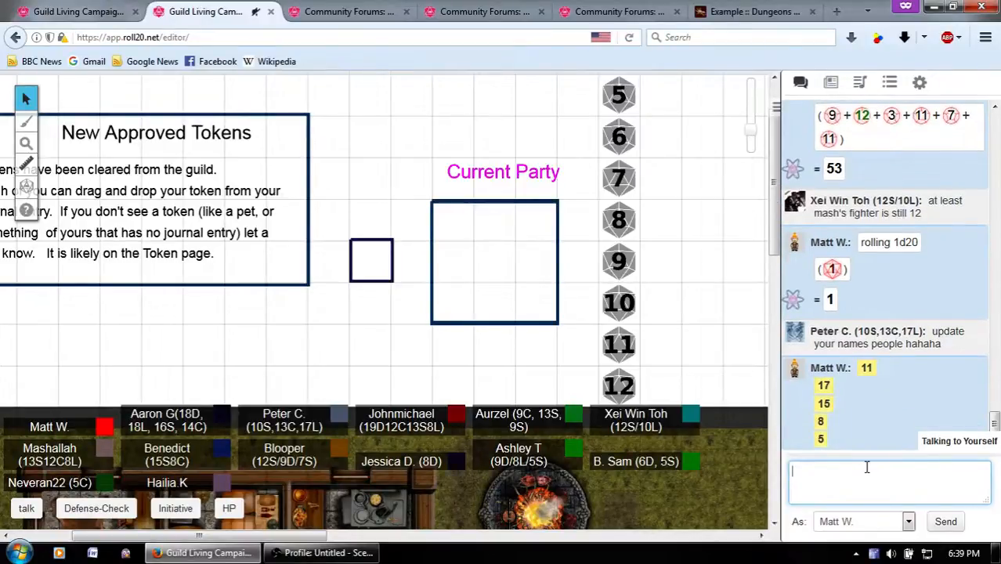
{"action": "key", "text": "Up"}
{"action": "key", "text": "Return"}
{"action": "key", "text": "Up"}
{"action": "key", "text": "Return"}
{"action": "key", "text": "Up"}
{"action": "key", "text": "Return"}
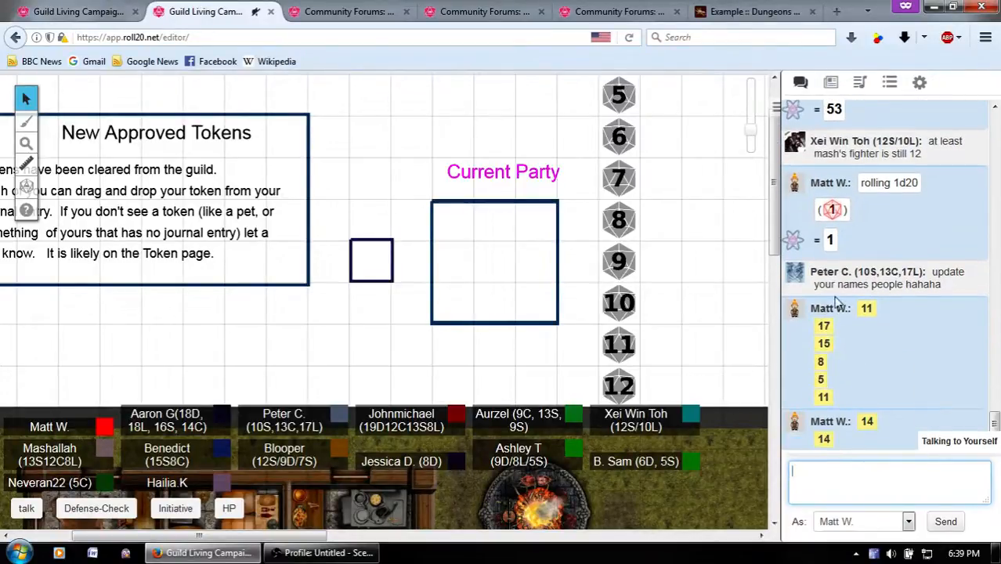
{"action": "mouse_move", "coordinate": [864, 317]}
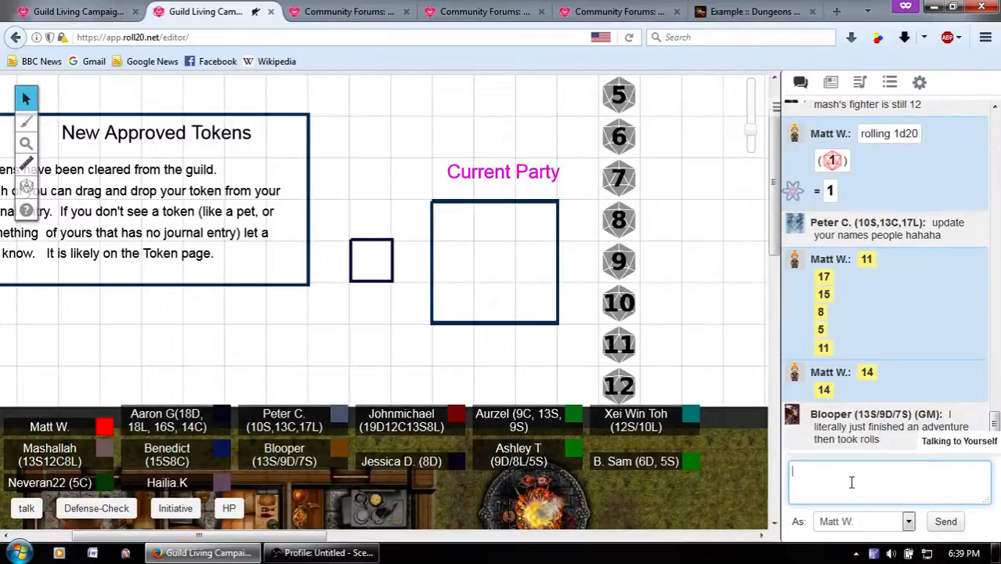
Make the inline rolls [[2d6]] and [[1d20]] in the chat.
{"action": "type", "text": "[[2d"}
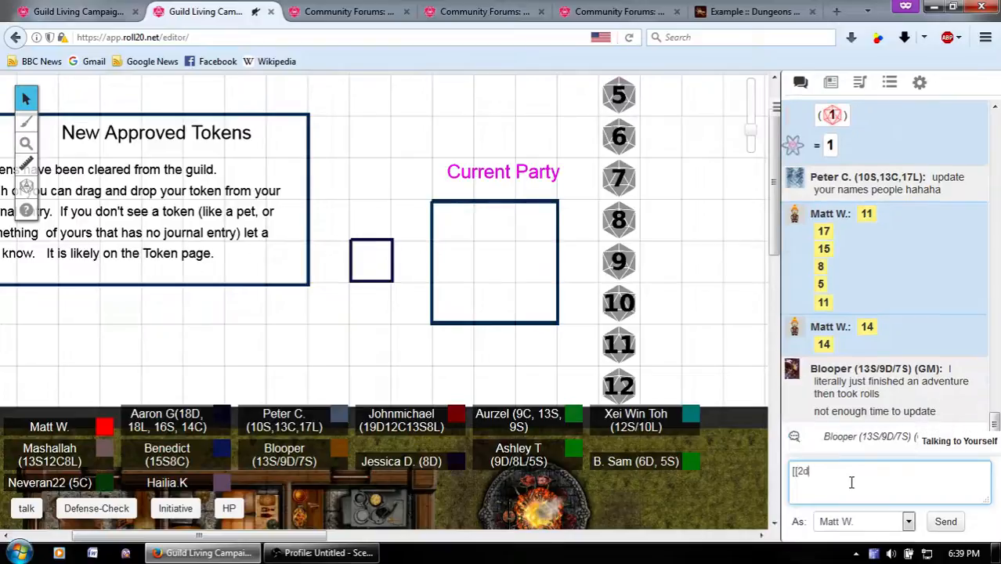
{"action": "key", "text": "BackSpace"}
{"action": "type", "text": "d6]]"}
{"action": "key", "text": "Return"}
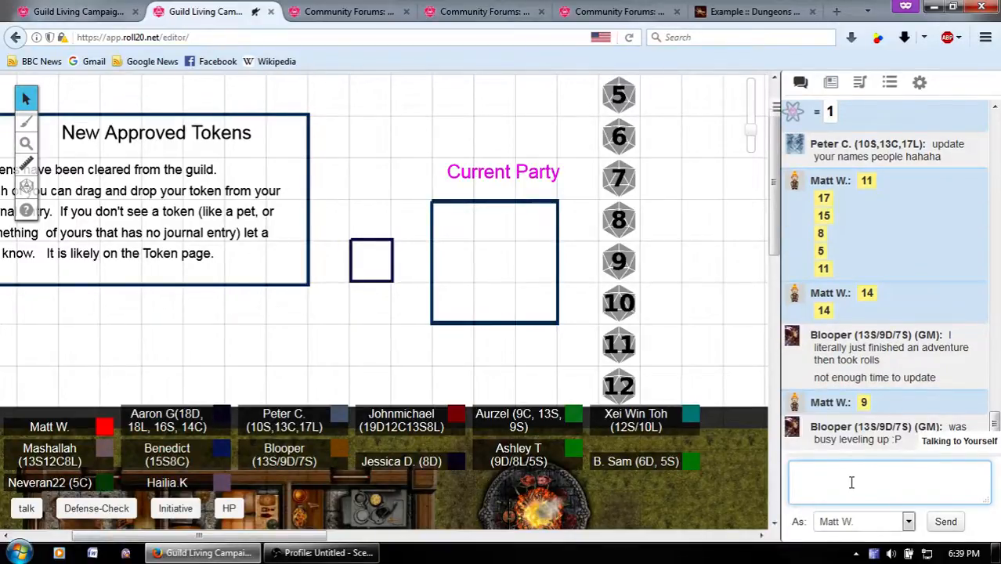
{"action": "type", "text": "[["}
{"action": "type", "text": "1d20]]"}
{"action": "key", "text": "Return"}
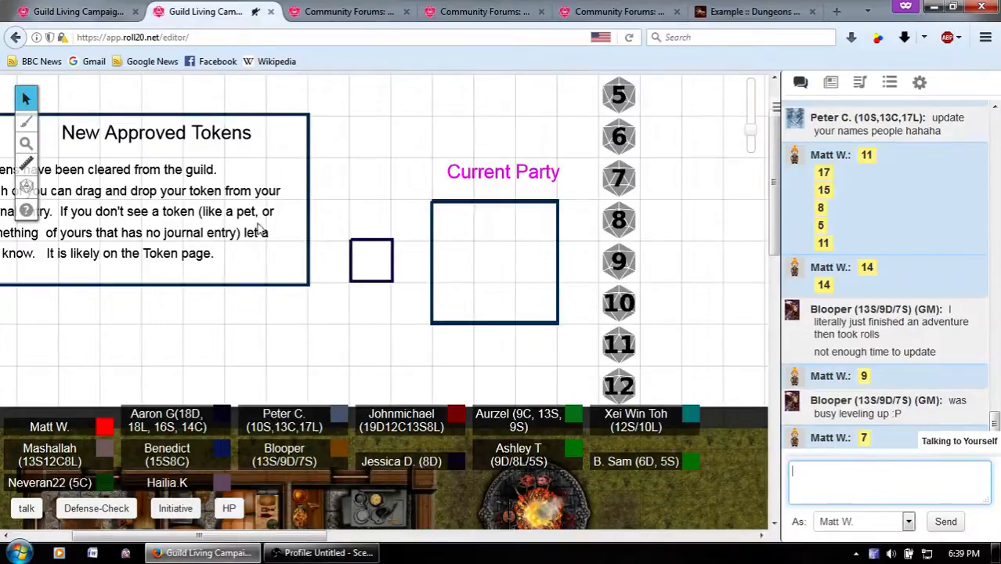
Send the emote "/me says something funny" and the plain message "d" in the chat.
{"action": "left_click_drag", "start_coordinate": [215, 224], "coordinate": [324, 201]}
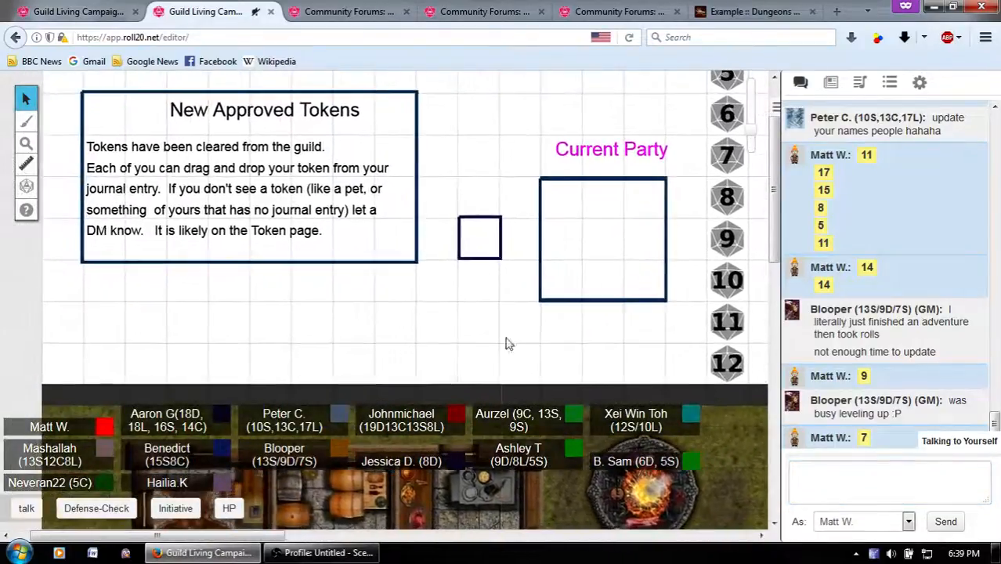
{"action": "left_click", "coordinate": [838, 483]}
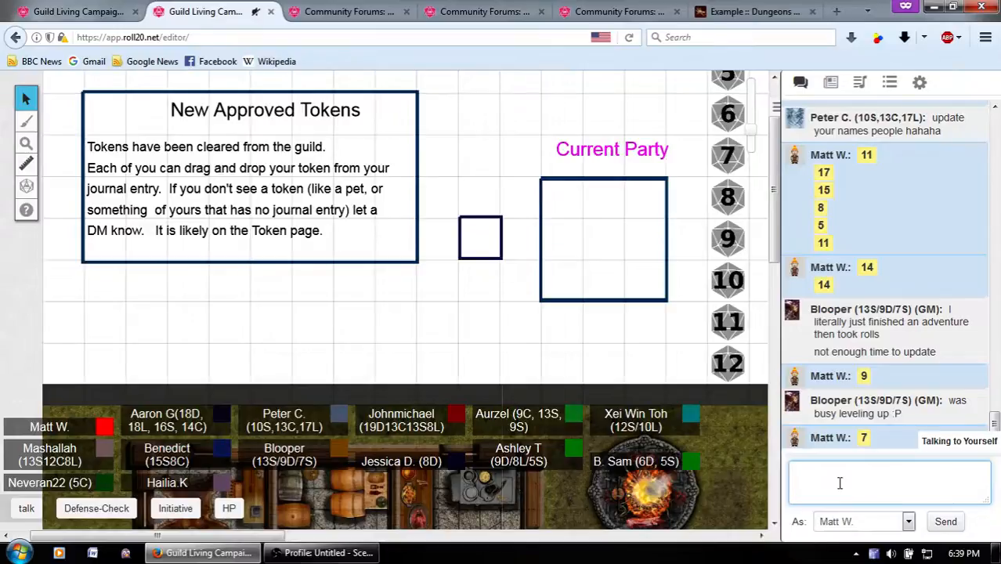
{"action": "type", "text": "/me says something funny"}
{"action": "key", "text": "Return"}
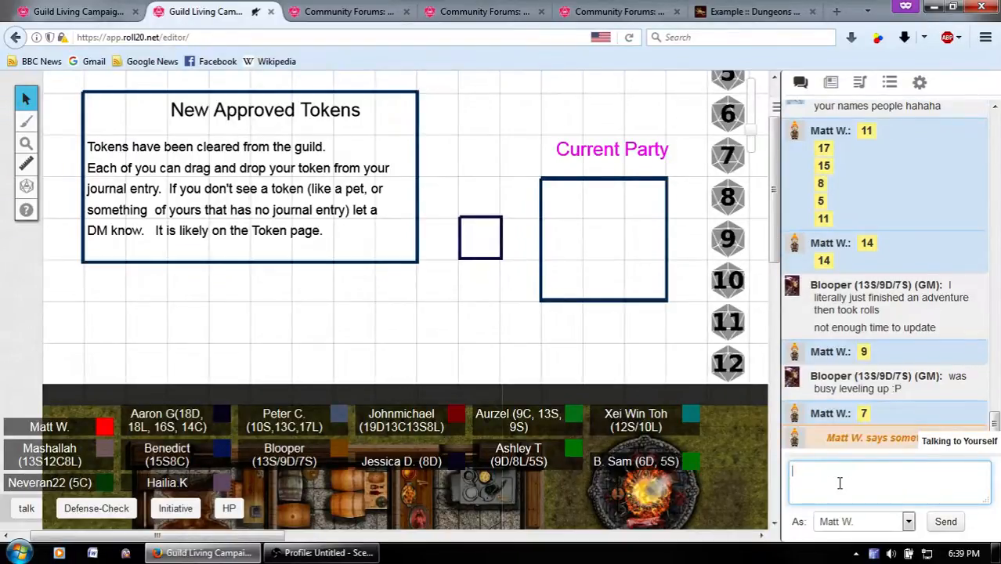
{"action": "type", "text": "d"}
{"action": "key", "text": "Return"}
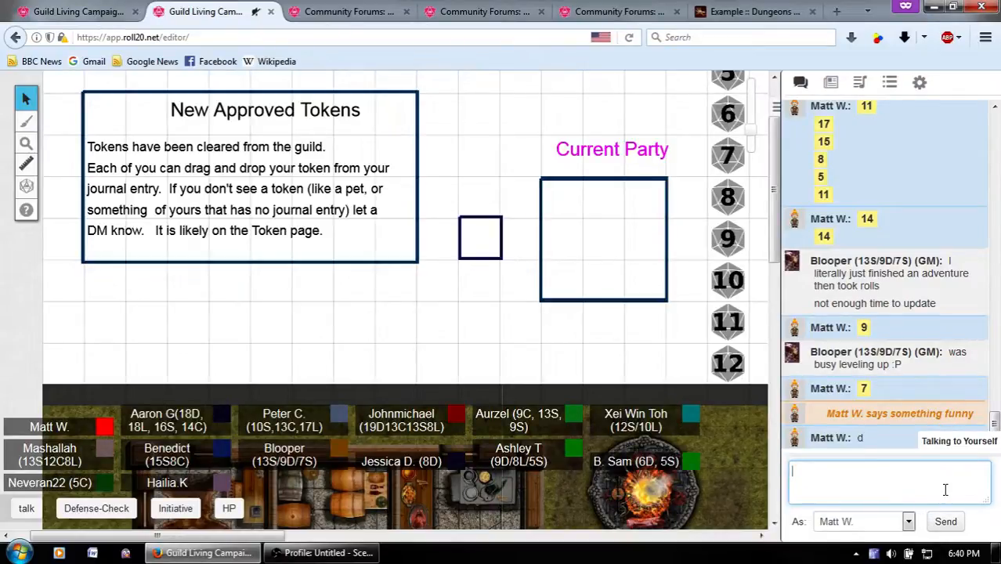
Send an emote with an embedded inline roll: "/me makes an attack and roll [[1d20]]".
{"action": "type", "text": "/me makes an attack and roll "}
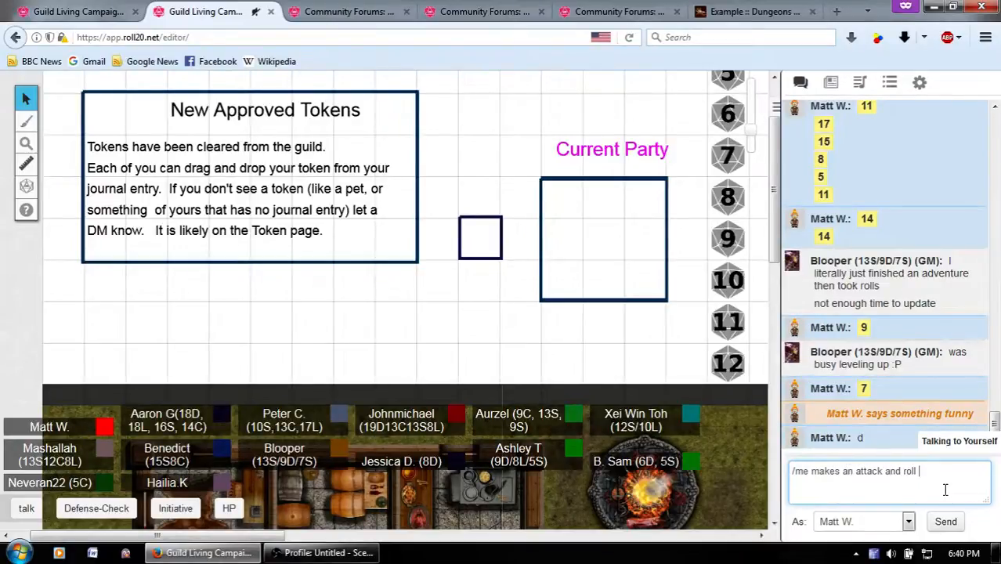
{"action": "type", "text": "[[1d20]]"}
{"action": "key", "text": "Return"}
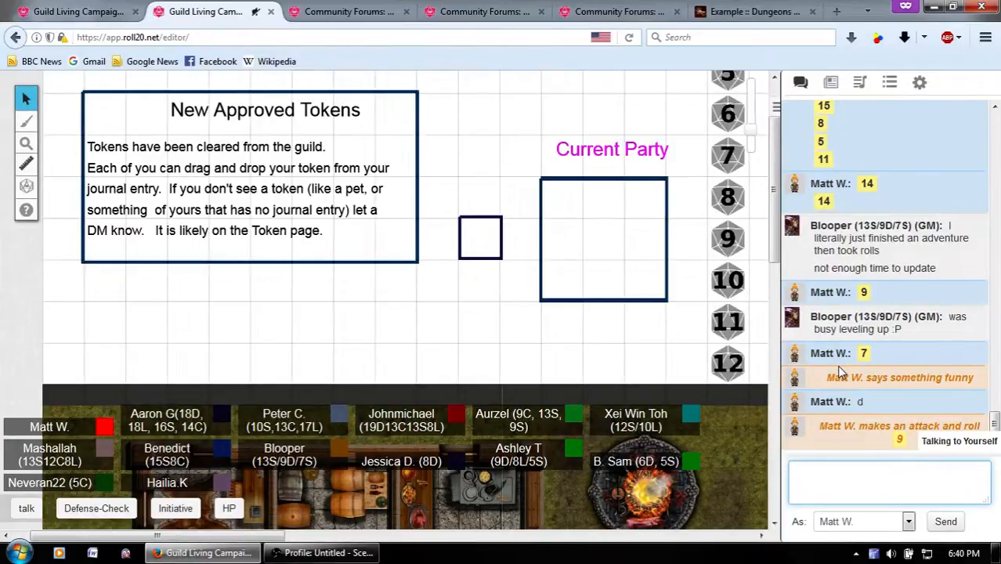
Compare chat styles by sending the plain message "Normal text", the emote "/me emotes" and the inline roll [[1d20]].
{"action": "type", "text": "Normal text"}
{"action": "key", "text": "Return"}
{"action": "type", "text": "/emote"}
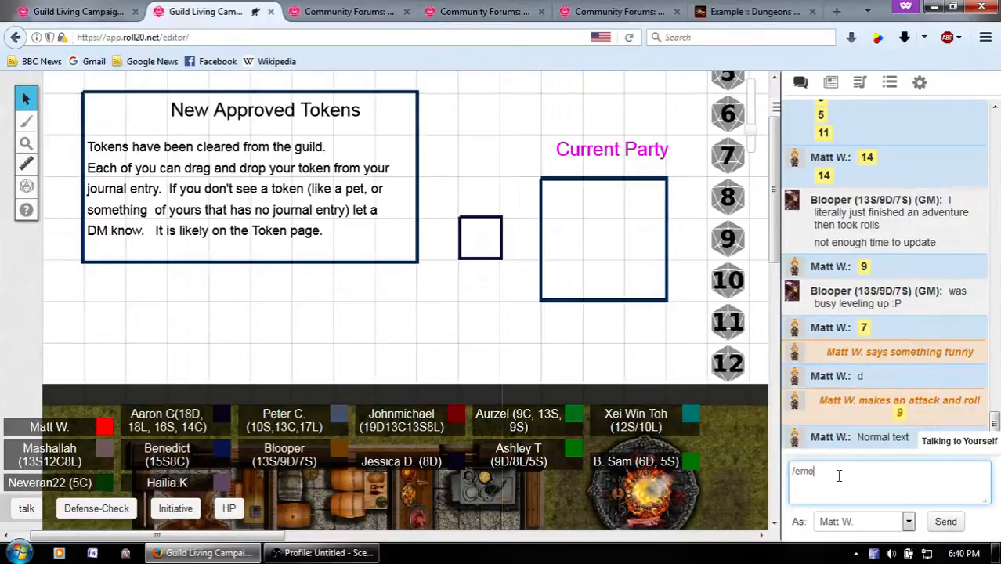
{"action": "key", "text": "BackSpace"}
{"action": "key", "text": "BackSpace"}
{"action": "key", "text": "BackSpace"}
{"action": "type", "text": "emotes"}
{"action": "key", "text": "Return"}
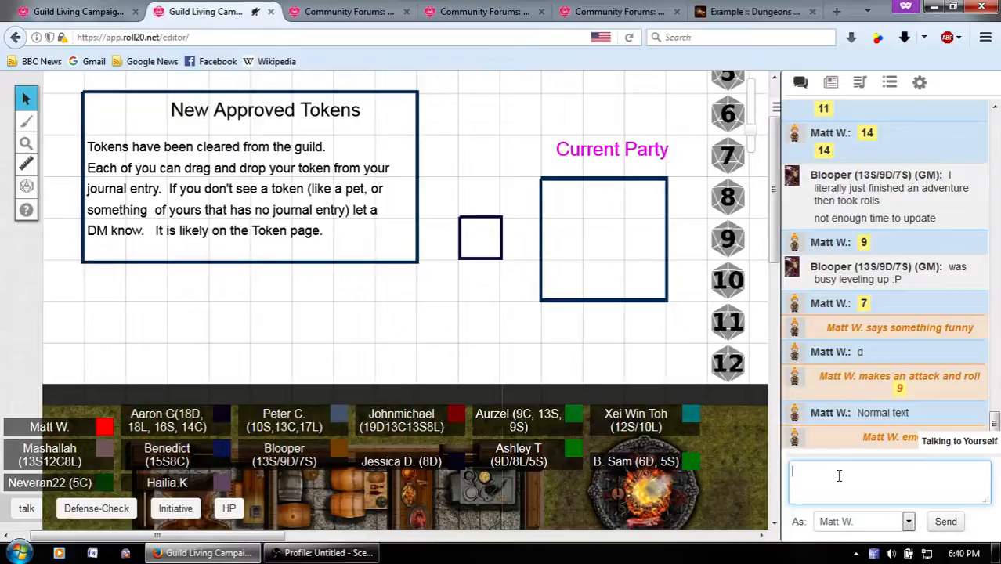
{"action": "type", "text": "[[1d20]]"}
{"action": "key", "text": "Return"}
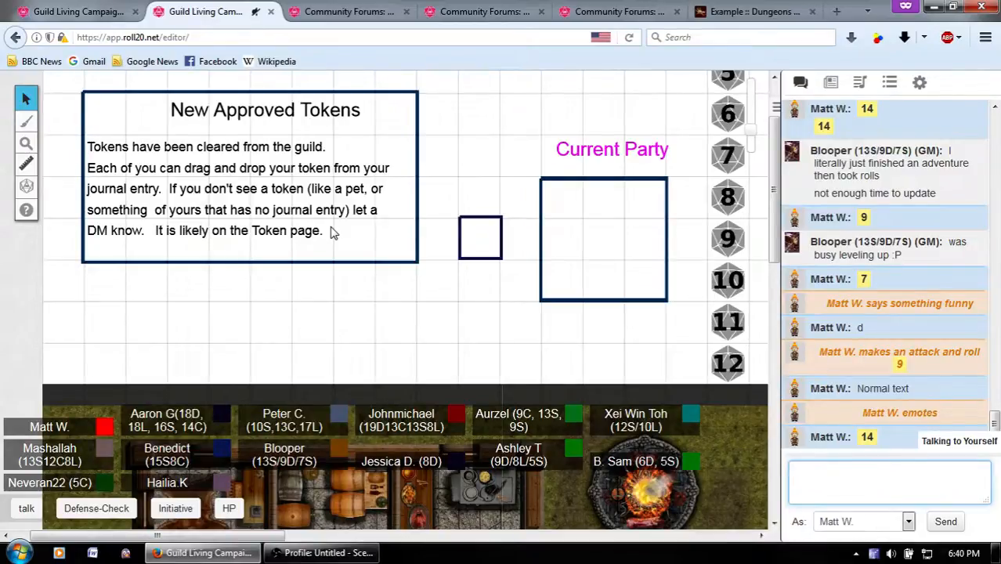
Check the posting steps in the new player checklist and review the example Paladin sheet on Myth-Weavers, including feats, wealth, background and powers.
{"action": "left_click", "coordinate": [345, 11]}
{"action": "scroll", "coordinate": [235, 368], "scroll_direction": "down", "scroll_amount": 2}
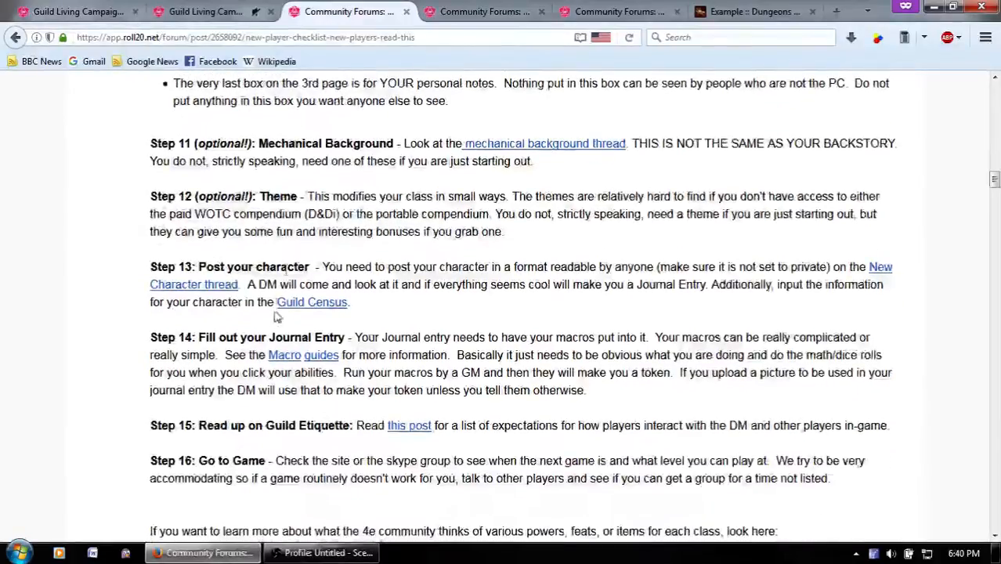
{"action": "left_click", "coordinate": [803, 8]}
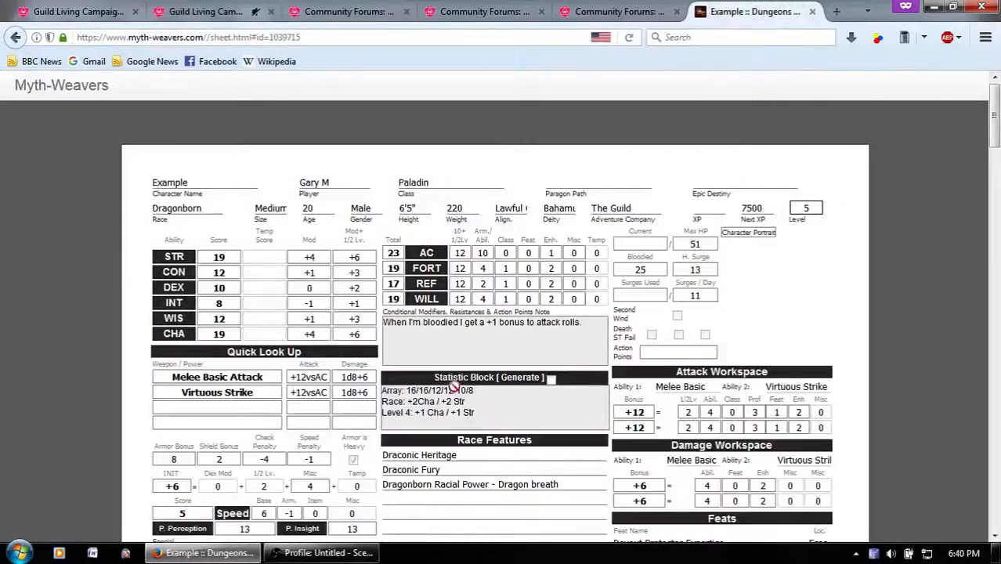
{"action": "scroll", "coordinate": [453, 391], "scroll_direction": "down", "scroll_amount": 2}
{"action": "scroll", "coordinate": [454, 386], "scroll_direction": "up", "scroll_amount": 1}
{"action": "scroll", "coordinate": [454, 386], "scroll_direction": "up", "scroll_amount": 1}
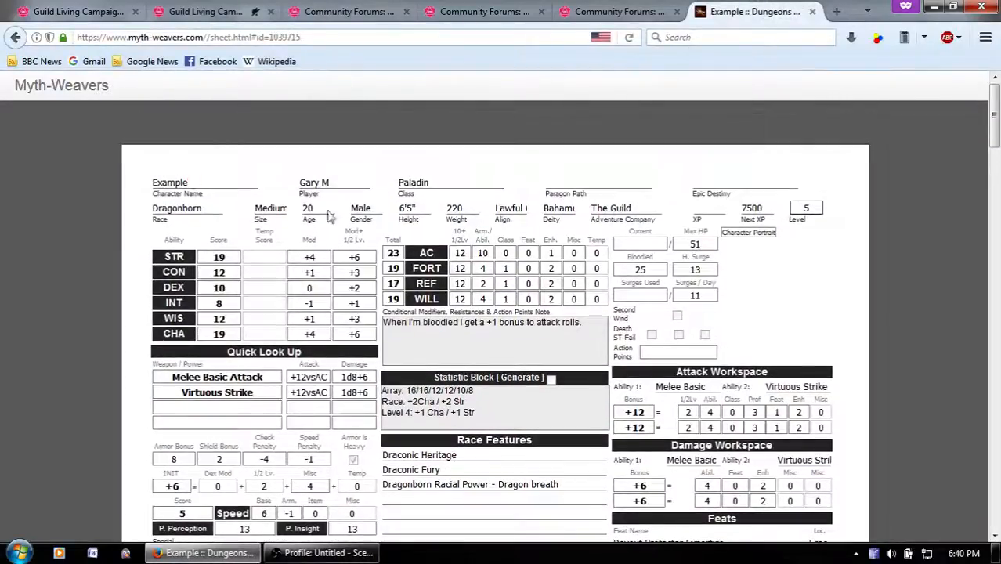
{"action": "scroll", "coordinate": [579, 261], "scroll_direction": "down", "scroll_amount": 10}
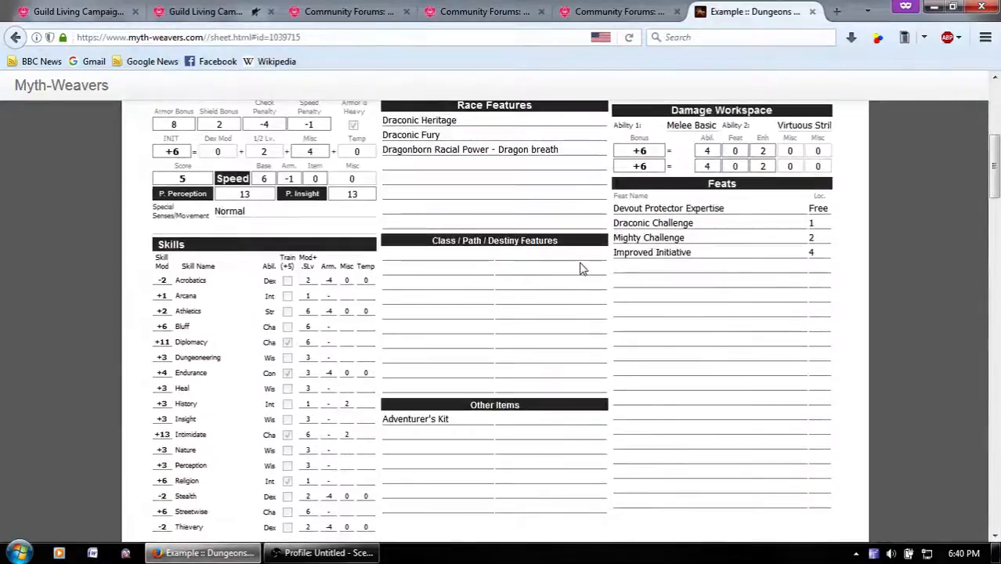
{"action": "scroll", "coordinate": [579, 262], "scroll_direction": "up", "scroll_amount": 8}
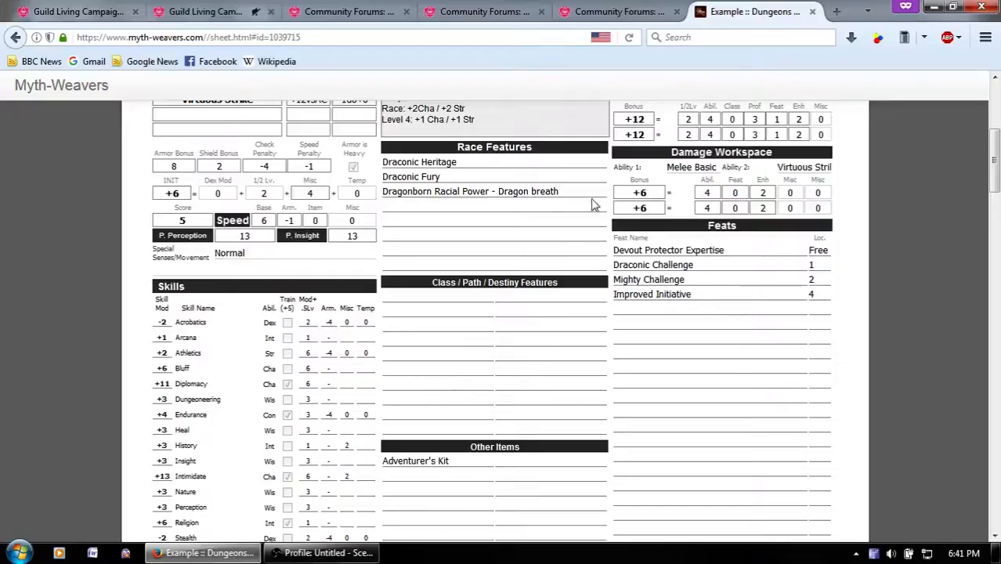
{"action": "scroll", "coordinate": [640, 324], "scroll_direction": "down", "scroll_amount": 5}
{"action": "scroll", "coordinate": [640, 323], "scroll_direction": "down", "scroll_amount": 15}
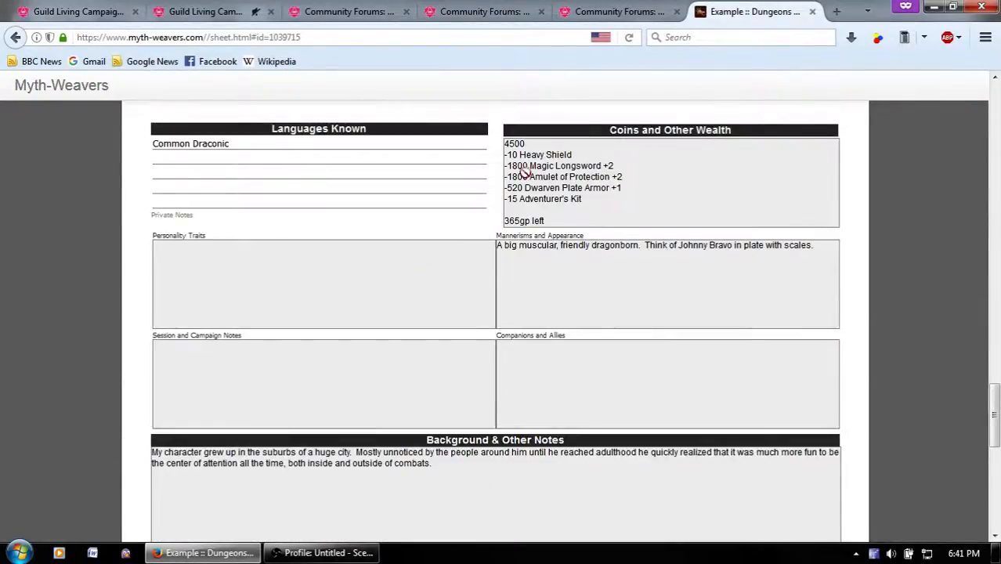
{"action": "scroll", "coordinate": [692, 404], "scroll_direction": "down", "scroll_amount": 2}
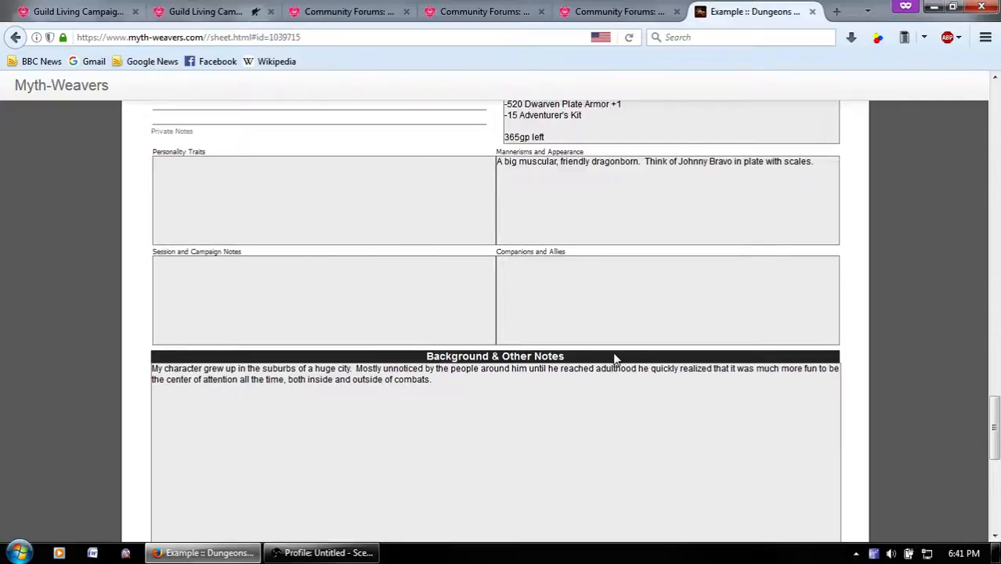
{"action": "scroll", "coordinate": [715, 204], "scroll_direction": "up", "scroll_amount": 3}
{"action": "scroll", "coordinate": [744, 325], "scroll_direction": "up", "scroll_amount": 10}
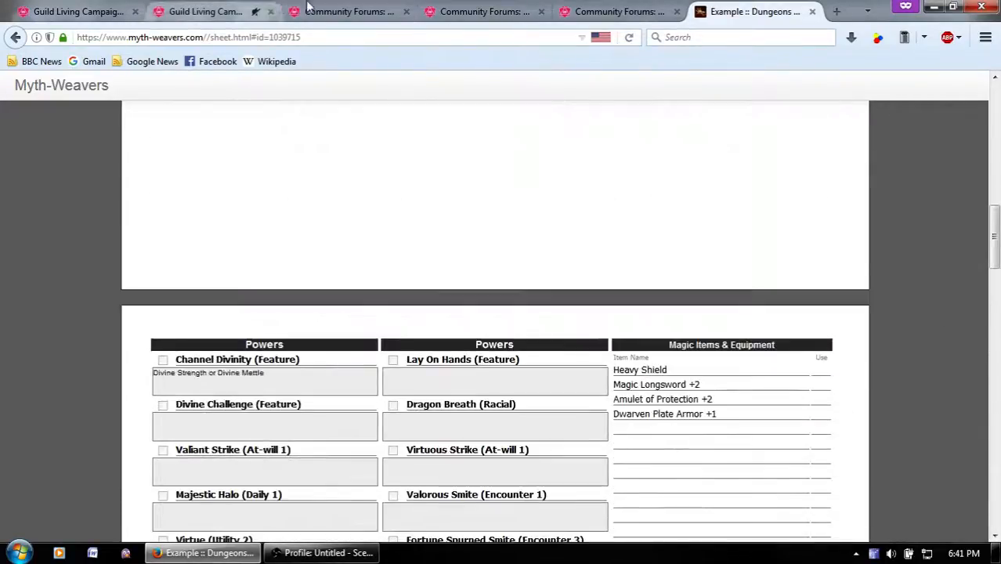
Read Step 14 of the new player checklist about filling out the Journal Entry.
{"action": "left_click", "coordinate": [310, 10]}
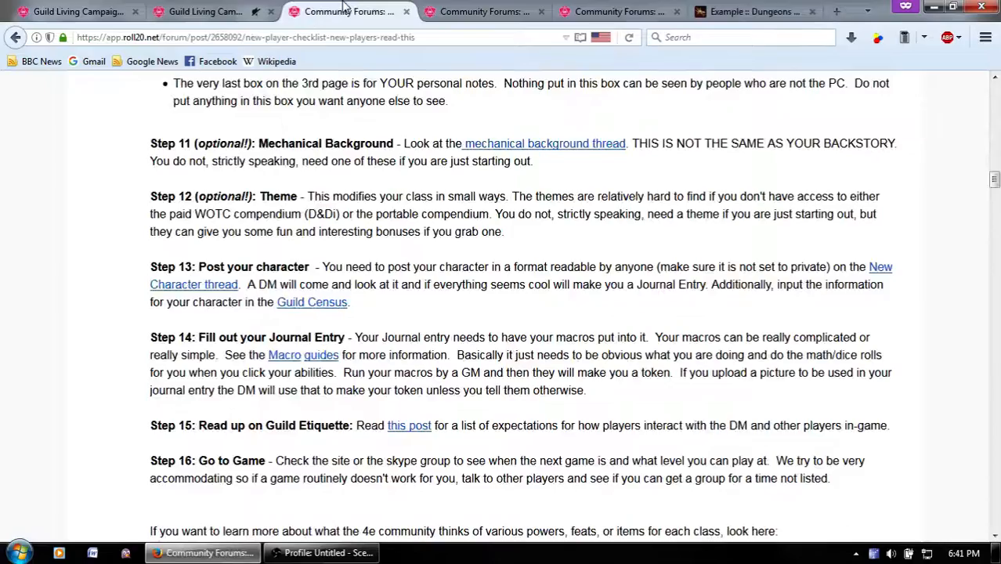
{"action": "left_click", "coordinate": [202, 11]}
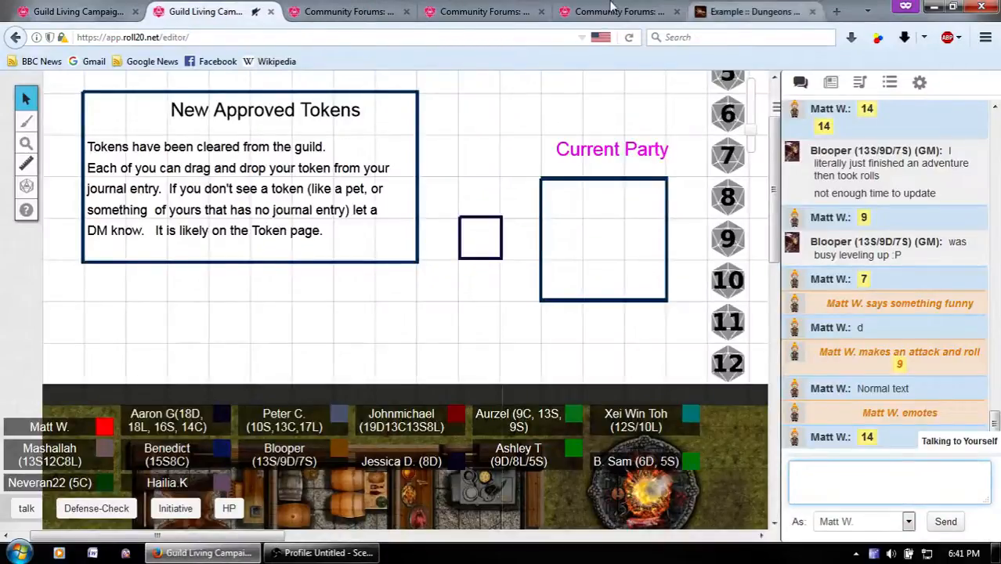
{"action": "left_click", "coordinate": [345, 11]}
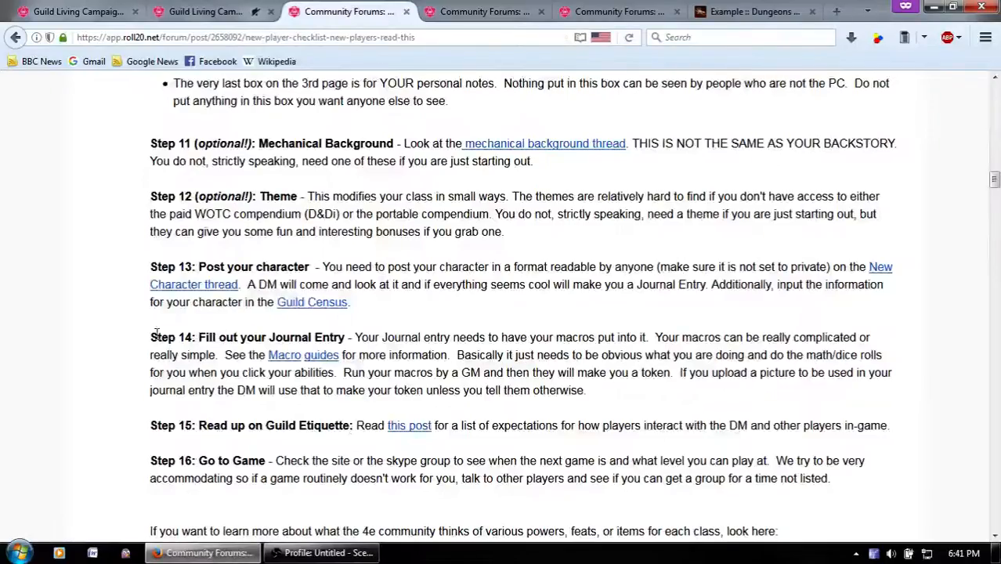
{"action": "left_click_drag", "start_coordinate": [156, 333], "coordinate": [600, 355]}
{"action": "left_click", "coordinate": [607, 345]}
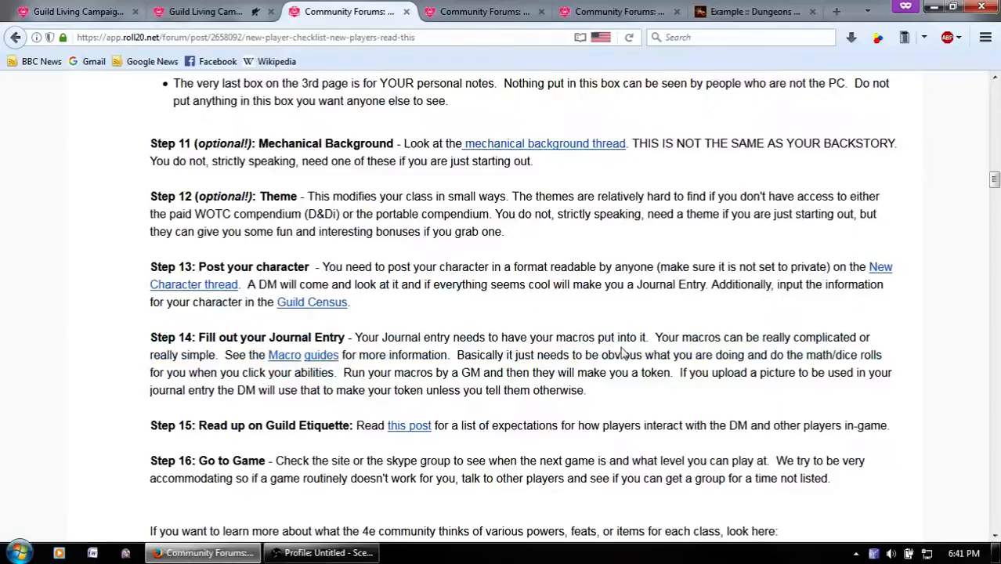
Open the !New Player entry from the Player Characters folder in the Roll20 game's journal.
{"action": "left_click", "coordinate": [202, 11]}
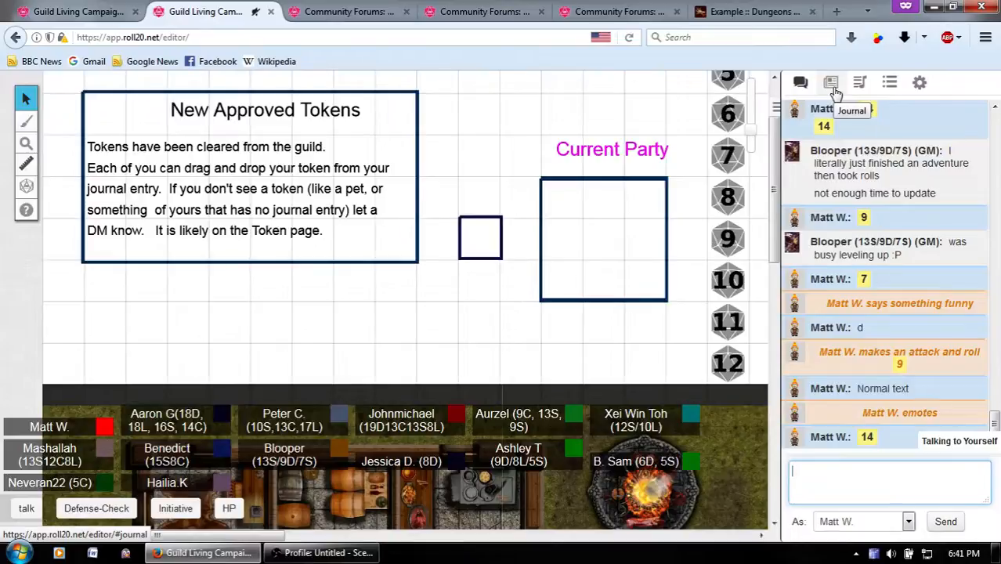
{"action": "left_click", "coordinate": [834, 87]}
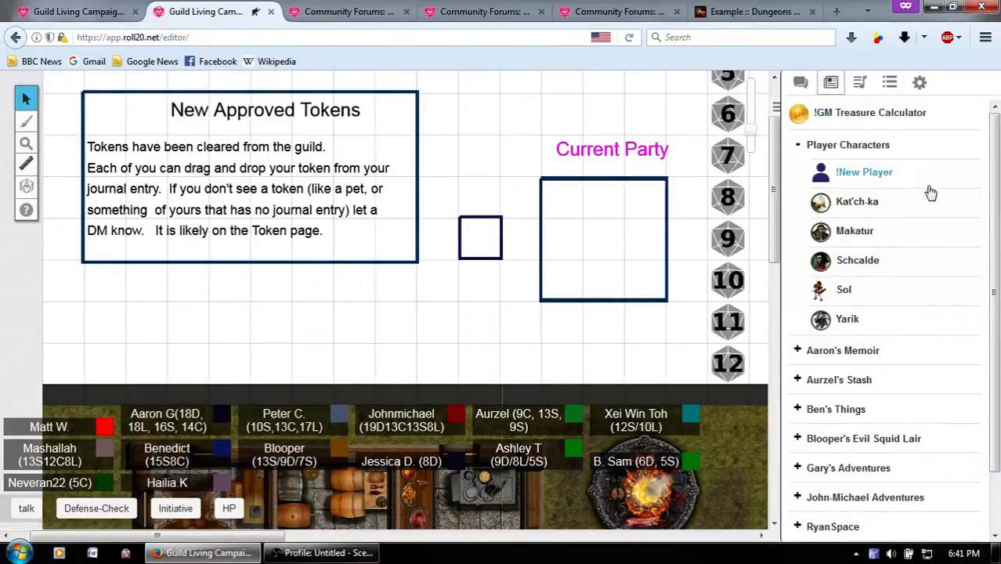
{"action": "left_click", "coordinate": [869, 176]}
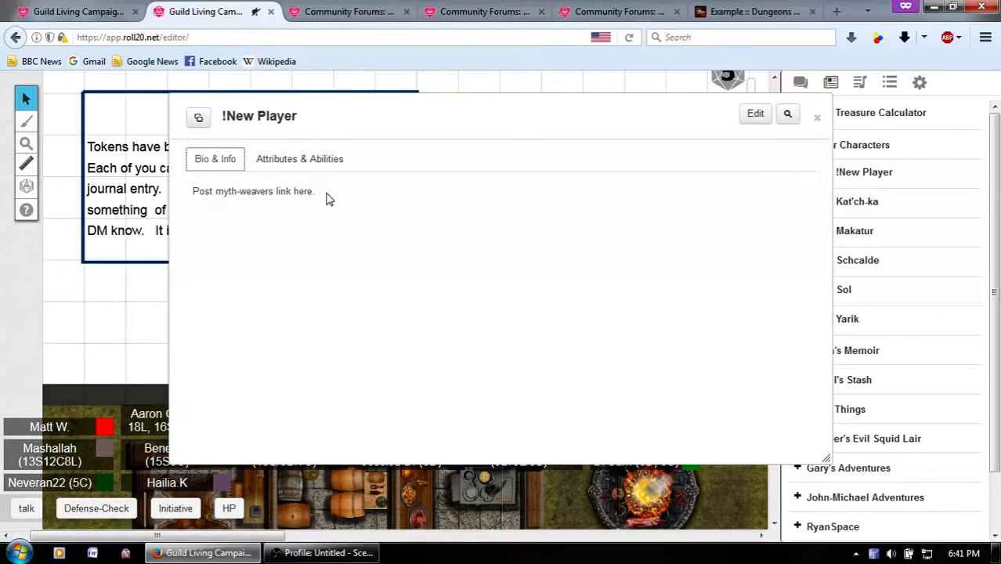
Replace the Bio & Info placeholder text of the !New Player entry with the link to the example Myth-Weavers sheet.
{"action": "left_click", "coordinate": [755, 115]}
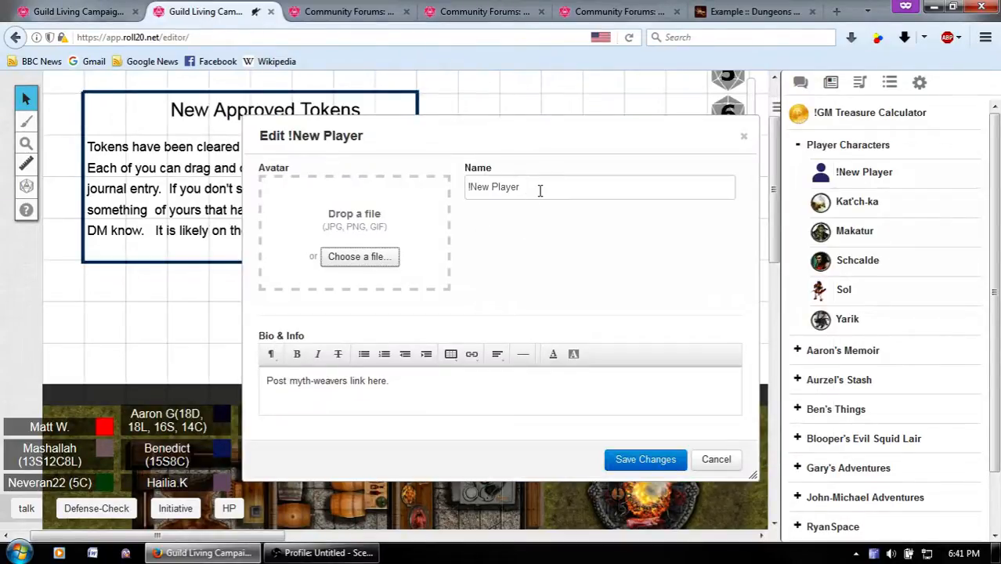
{"action": "key", "text": "ctrl+a"}
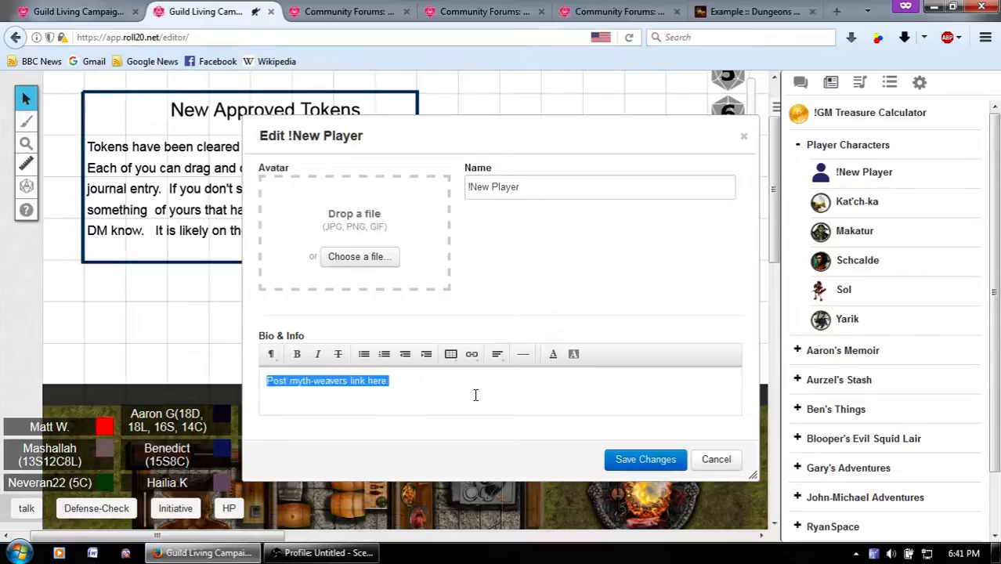
{"action": "key", "text": "BackSpace"}
{"action": "left_click", "coordinate": [790, 6]}
{"action": "left_click", "coordinate": [264, 37]}
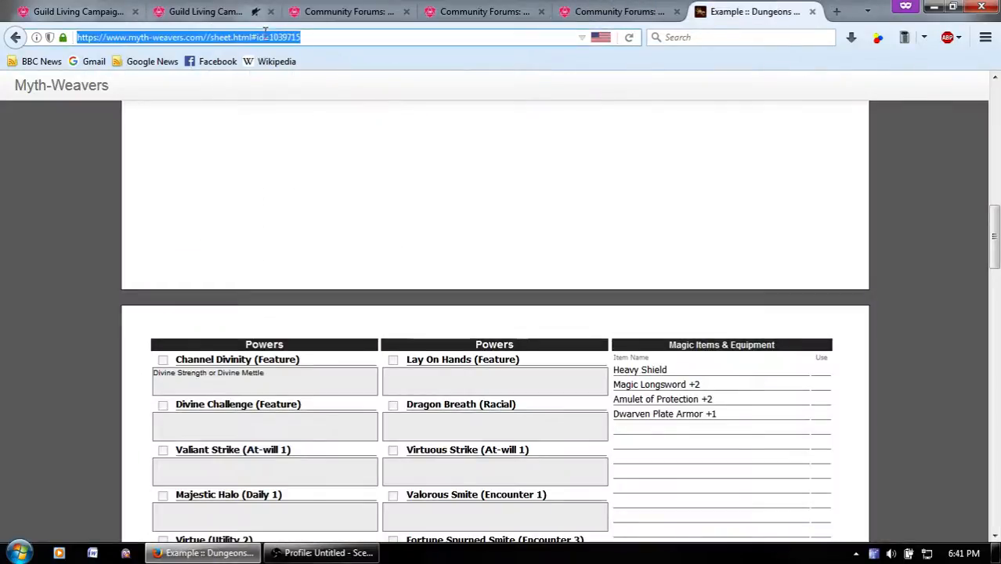
{"action": "key", "text": "ctrl+c"}
{"action": "left_click", "coordinate": [225, 6]}
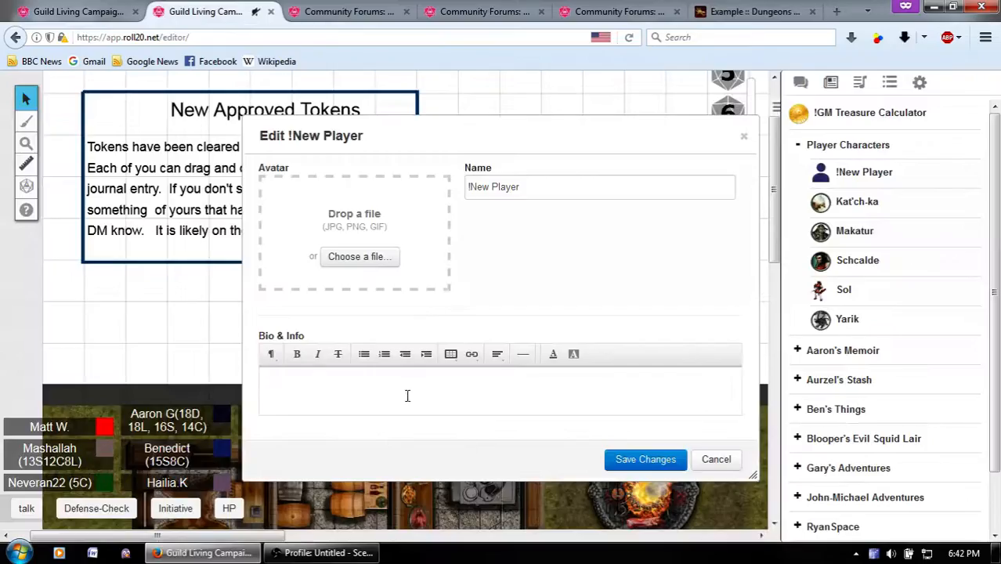
{"action": "key", "text": "ctrl+v"}
{"action": "key", "text": "Return"}
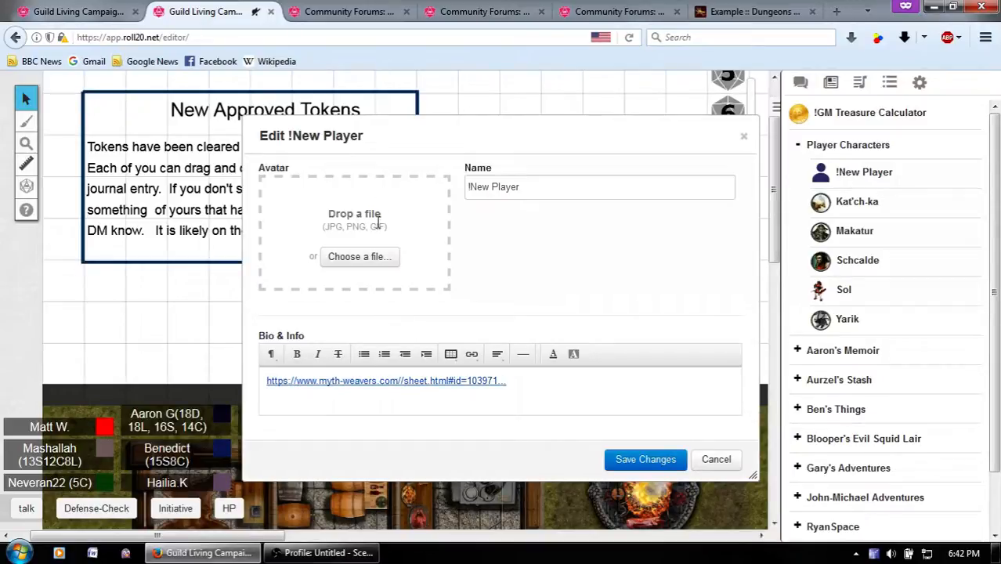
Rename the !New Player entry as Example and save the changes.
{"action": "triple_click", "coordinate": [585, 180]}
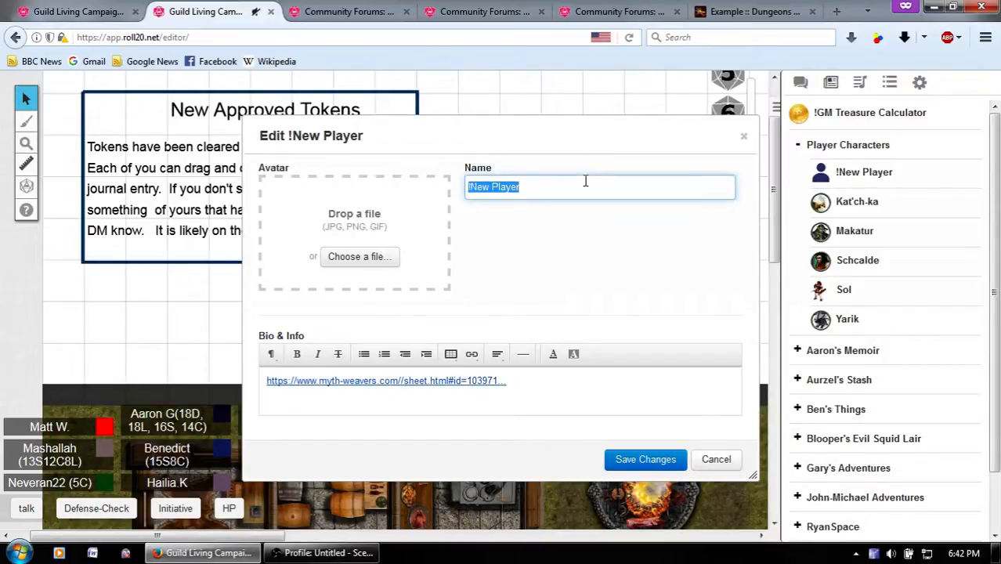
{"action": "type", "text": "Example"}
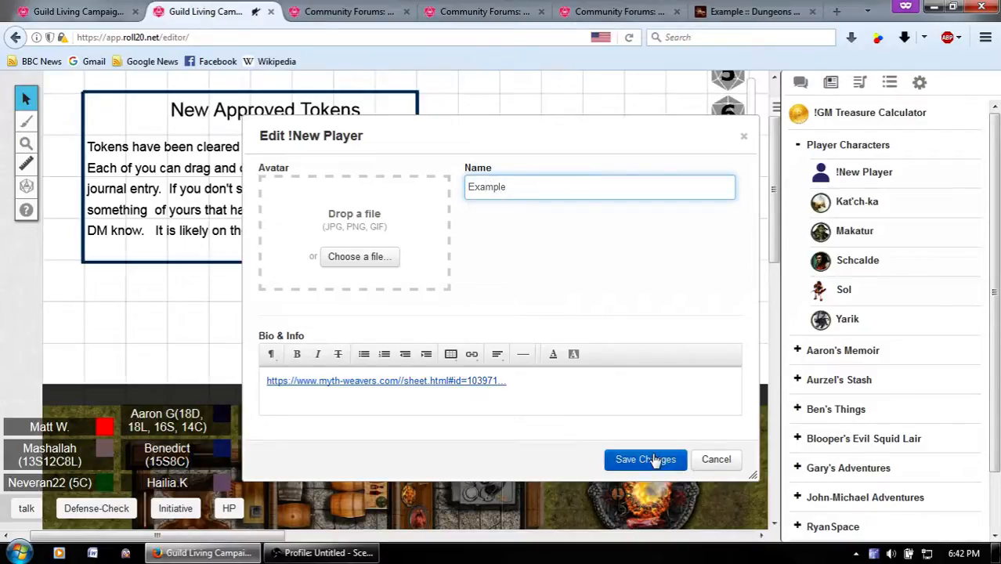
{"action": "left_click", "coordinate": [654, 460]}
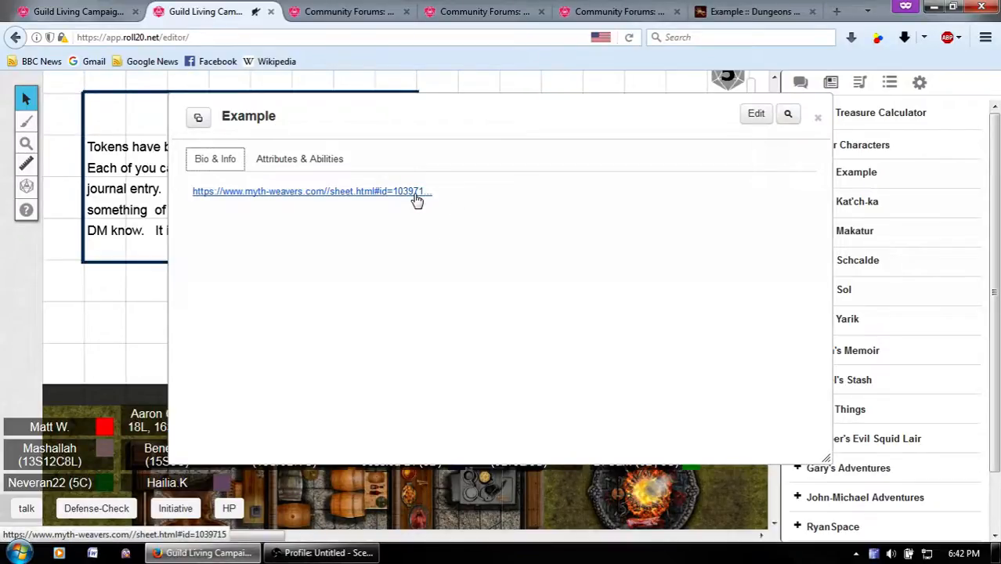
Delete the "Ducks saved" attribute from the Example character's attributes.
{"action": "left_click", "coordinate": [328, 161]}
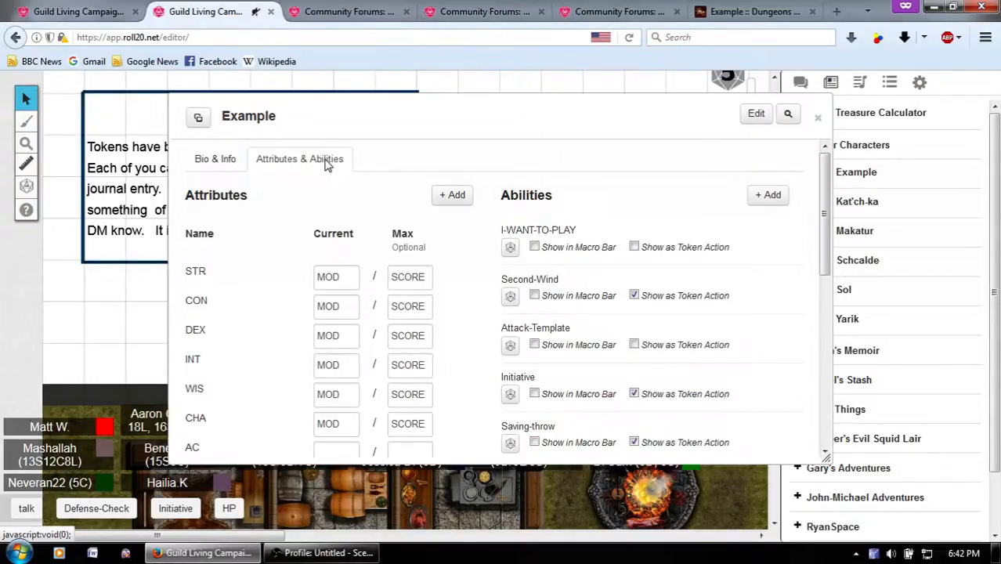
{"action": "left_click", "coordinate": [327, 162]}
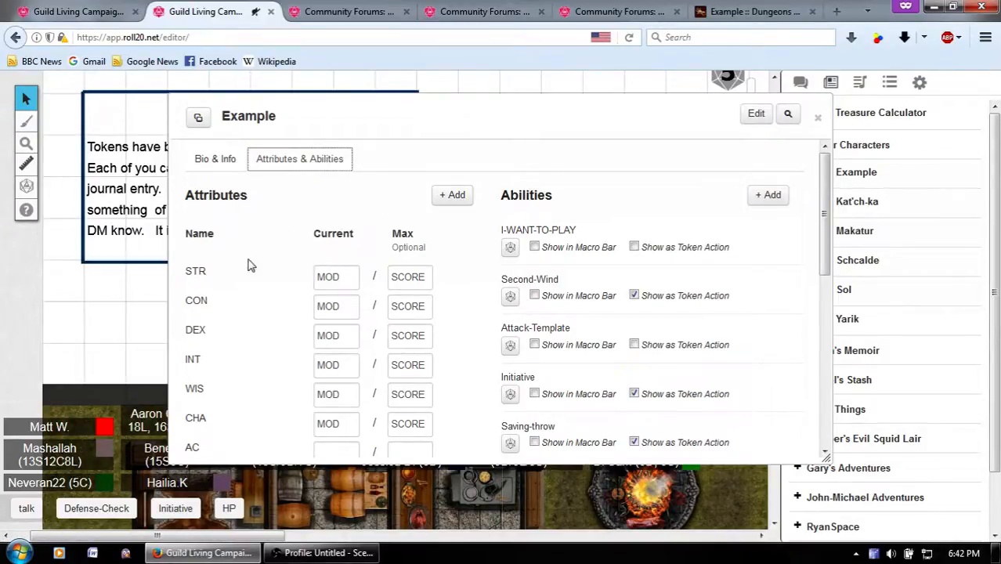
{"action": "scroll", "coordinate": [241, 252], "scroll_direction": "down", "scroll_amount": 4}
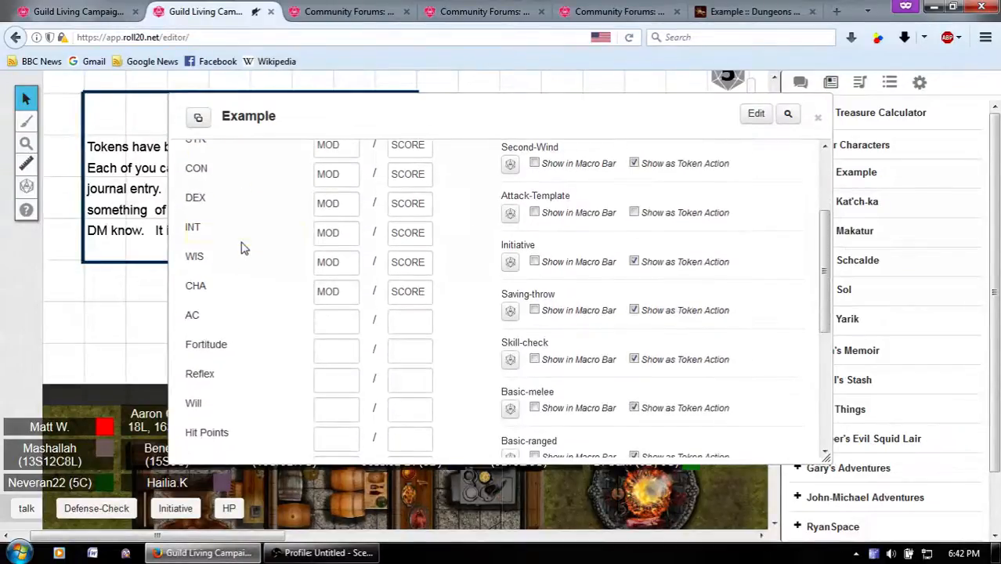
{"action": "scroll", "coordinate": [235, 285], "scroll_direction": "down", "scroll_amount": 3}
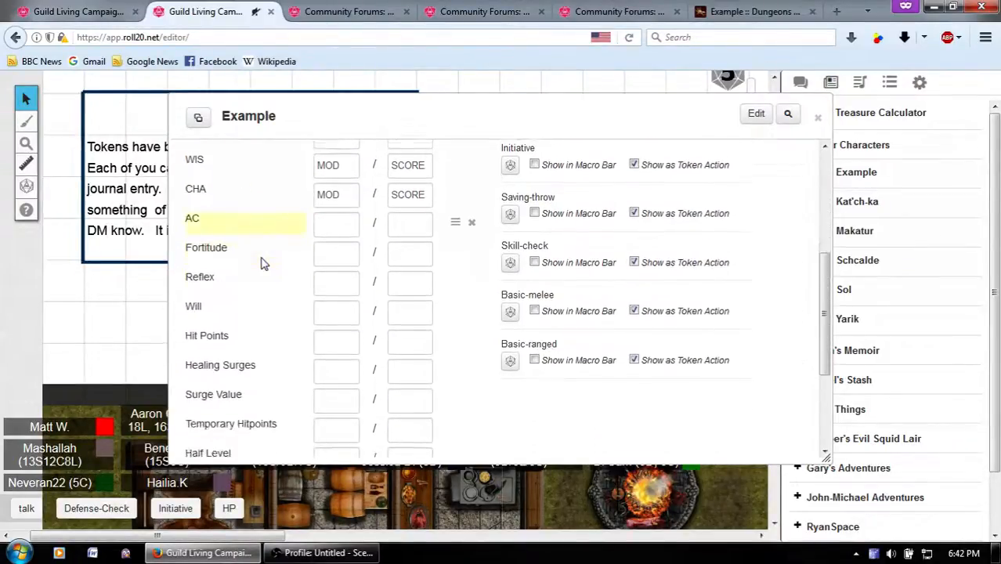
{"action": "scroll", "coordinate": [264, 264], "scroll_direction": "down", "scroll_amount": 5}
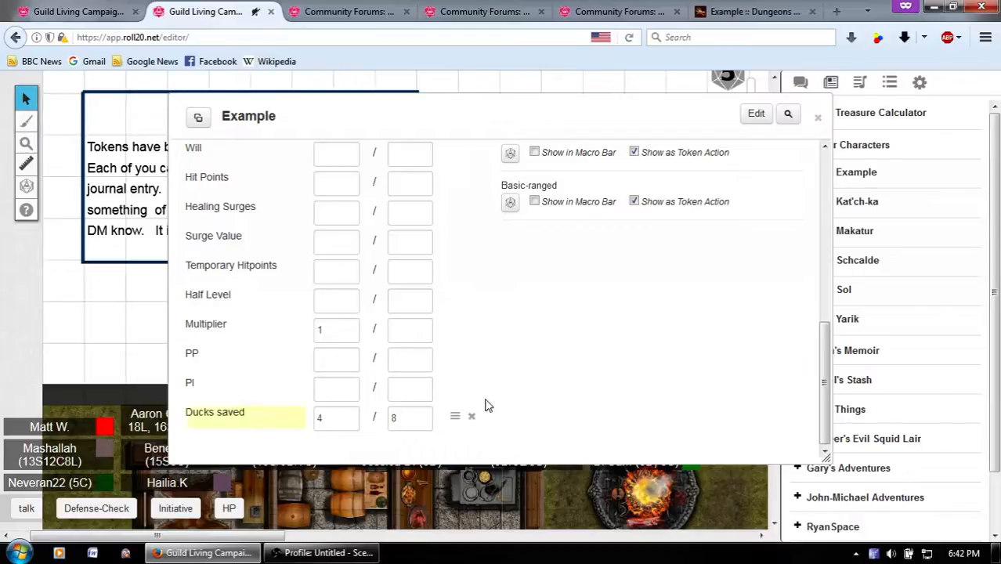
{"action": "left_click", "coordinate": [471, 415]}
Examine the Example character's abilities from I-WANT-TO-PLAY to Basic-ranged, with their macro bar and token action options.
{"action": "scroll", "coordinate": [654, 275], "scroll_direction": "up", "scroll_amount": 3}
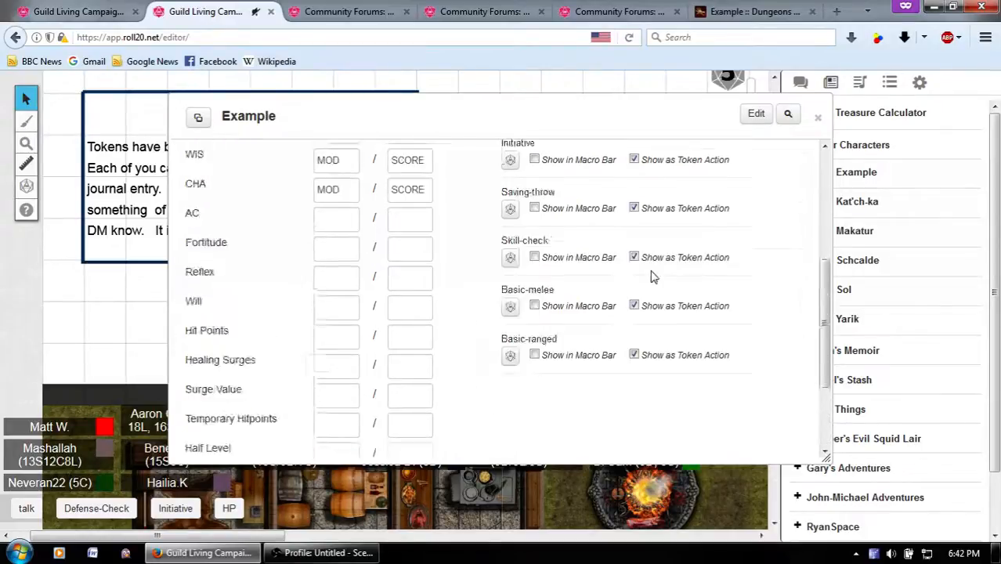
{"action": "scroll", "coordinate": [654, 276], "scroll_direction": "up", "scroll_amount": 3}
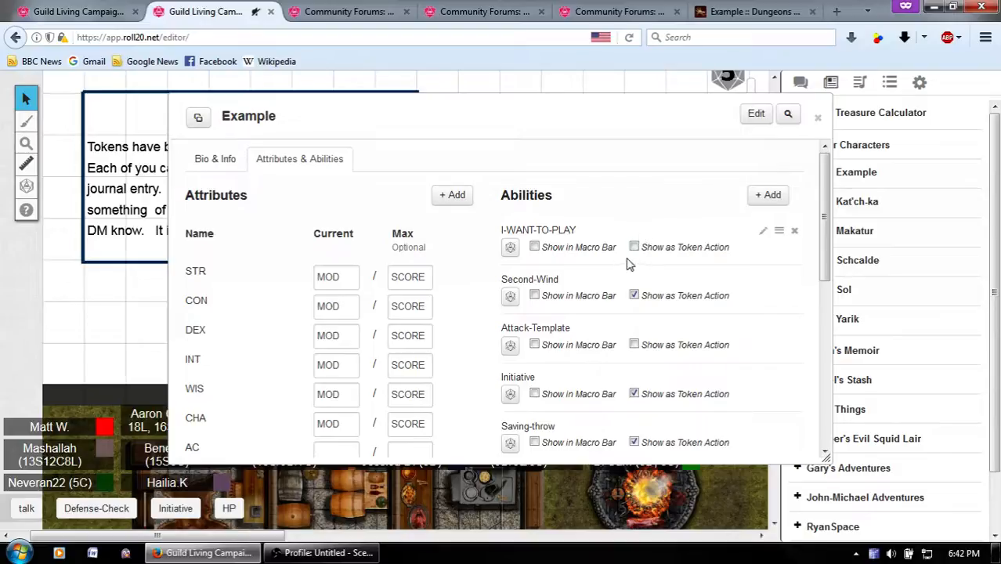
{"action": "scroll", "coordinate": [616, 233], "scroll_direction": "down", "scroll_amount": 2}
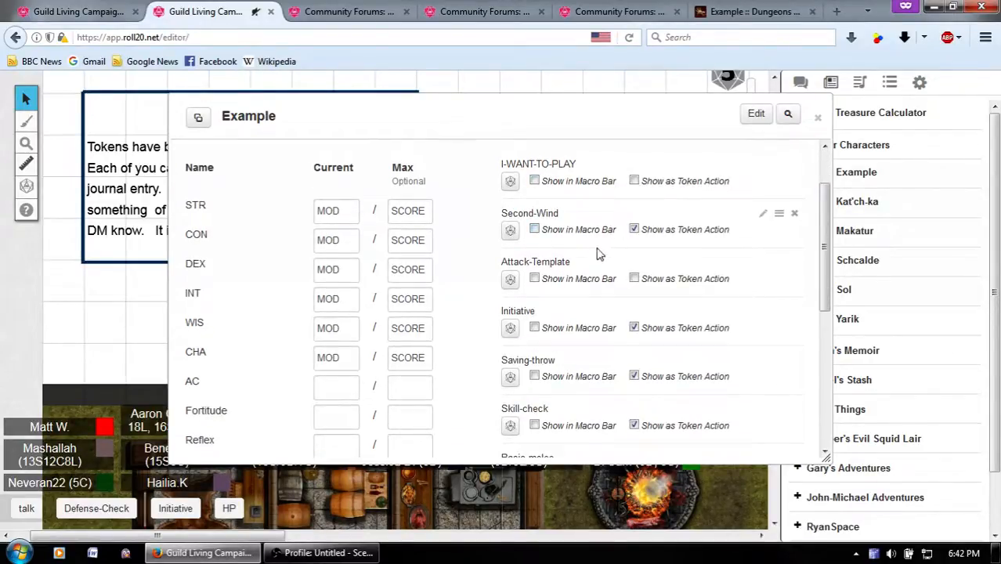
{"action": "scroll", "coordinate": [740, 289], "scroll_direction": "down", "scroll_amount": 2}
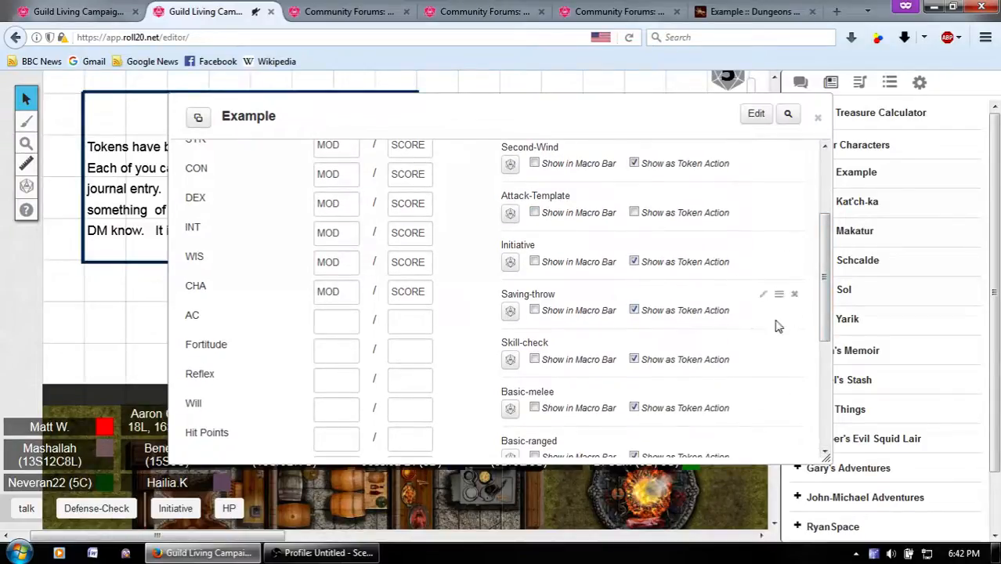
{"action": "scroll", "coordinate": [743, 291], "scroll_direction": "down", "scroll_amount": 2}
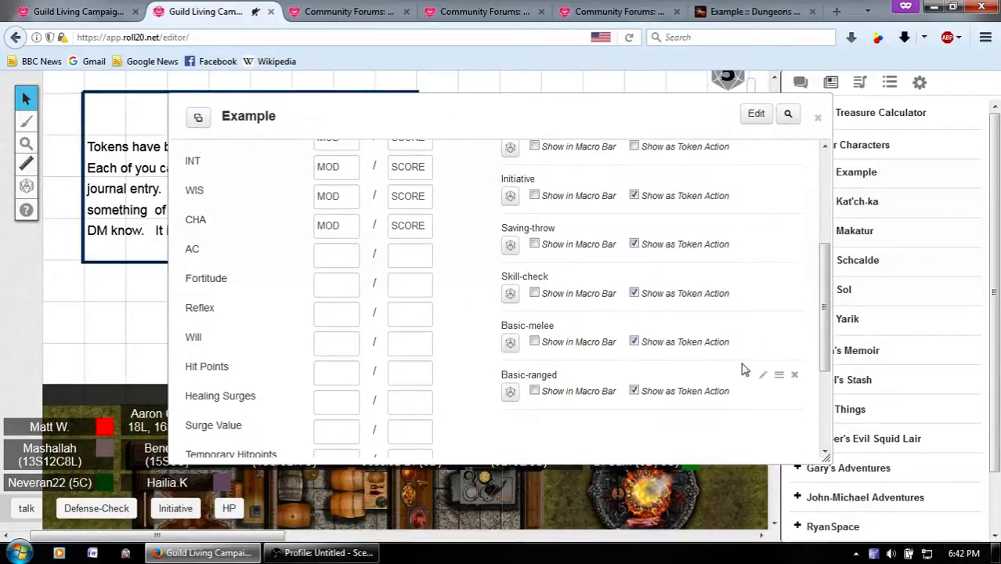
{"action": "scroll", "coordinate": [741, 365], "scroll_direction": "up", "scroll_amount": 6}
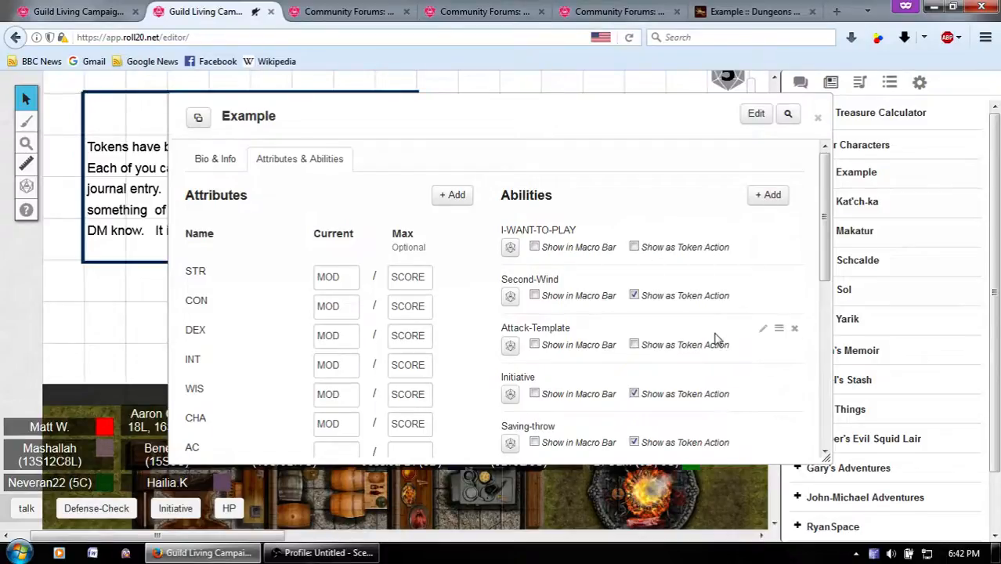
{"action": "scroll", "coordinate": [715, 336], "scroll_direction": "down", "scroll_amount": 2}
{"action": "scroll", "coordinate": [715, 335], "scroll_direction": "up", "scroll_amount": 2}
{"action": "scroll", "coordinate": [504, 167], "scroll_direction": "up", "scroll_amount": 1}
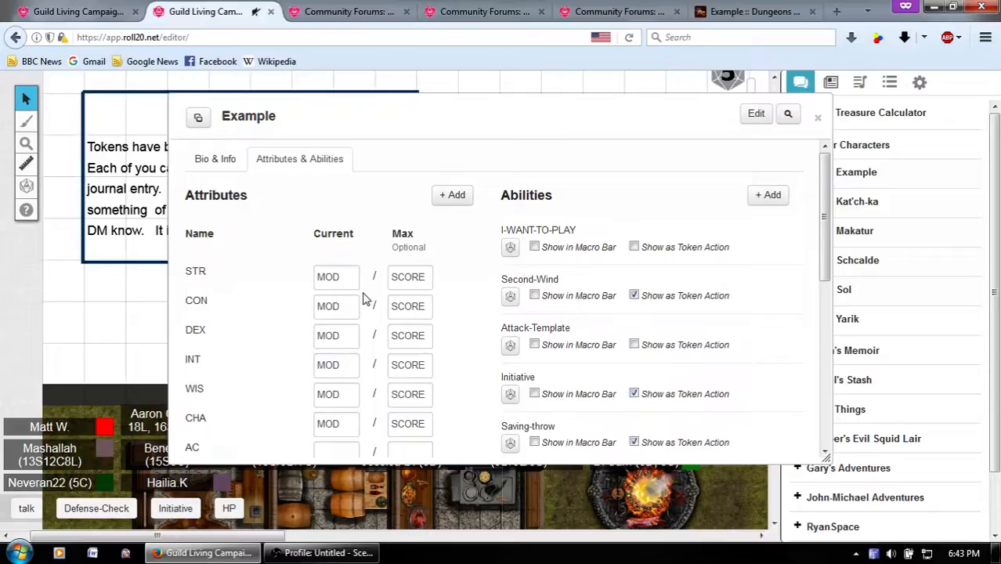
Set the Example character's STR attribute to modifier 4 and score 19, taken from the Myth-Weavers sheet.
{"action": "left_click", "coordinate": [779, 9]}
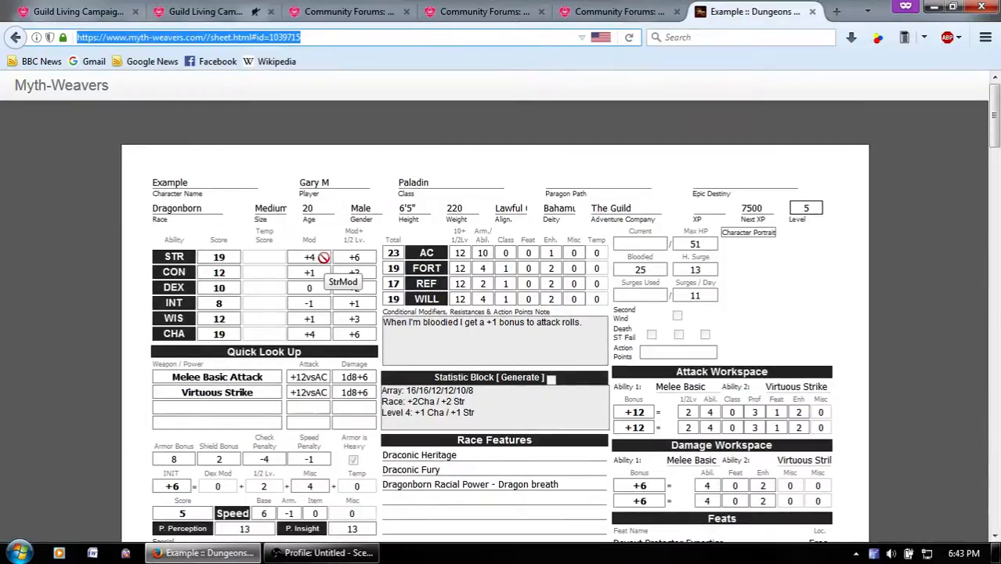
{"action": "left_click", "coordinate": [218, 7]}
{"action": "double_click", "coordinate": [347, 276]}
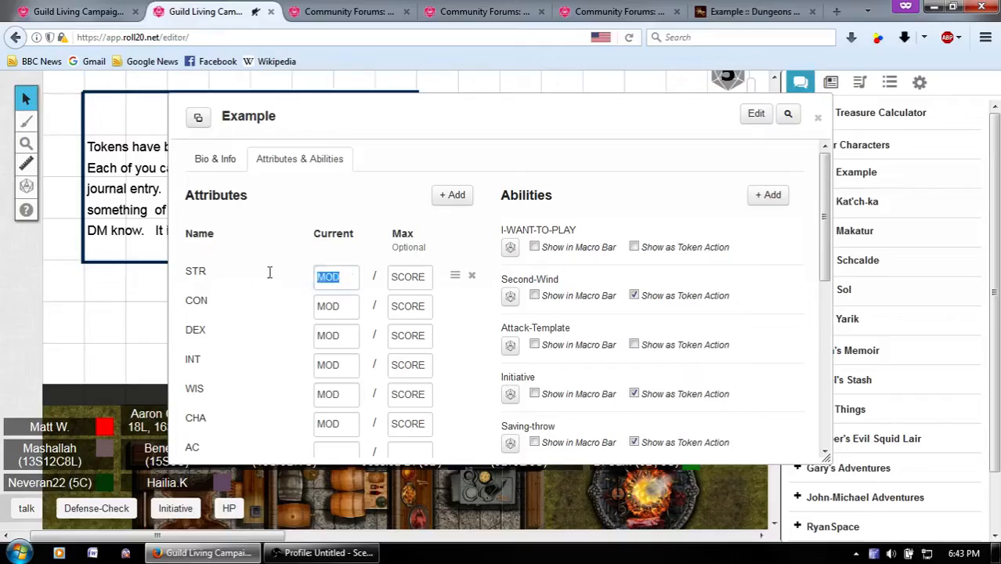
{"action": "type", "text": "4"}
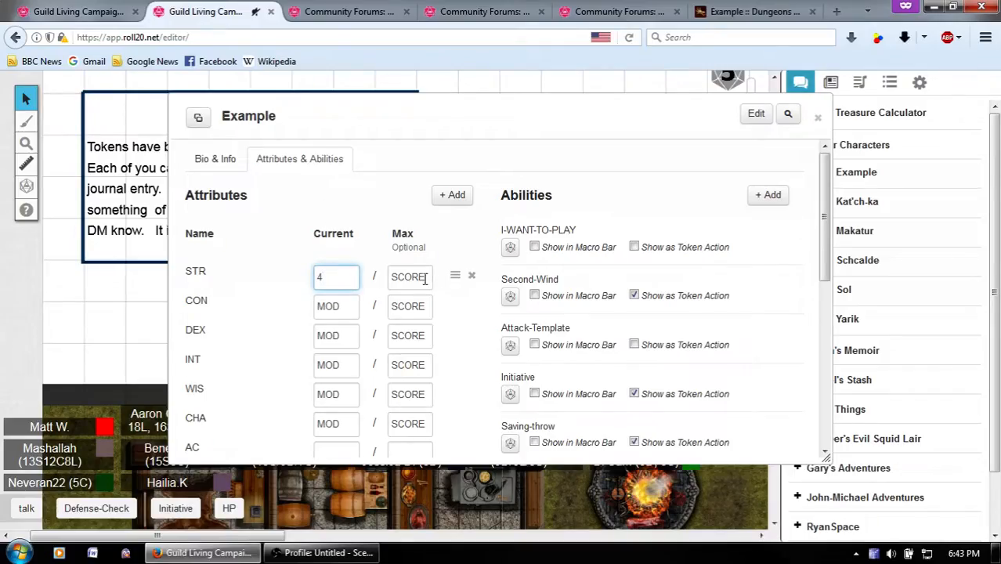
{"action": "left_click", "coordinate": [425, 280]}
{"action": "key", "text": "ctrl+a"}
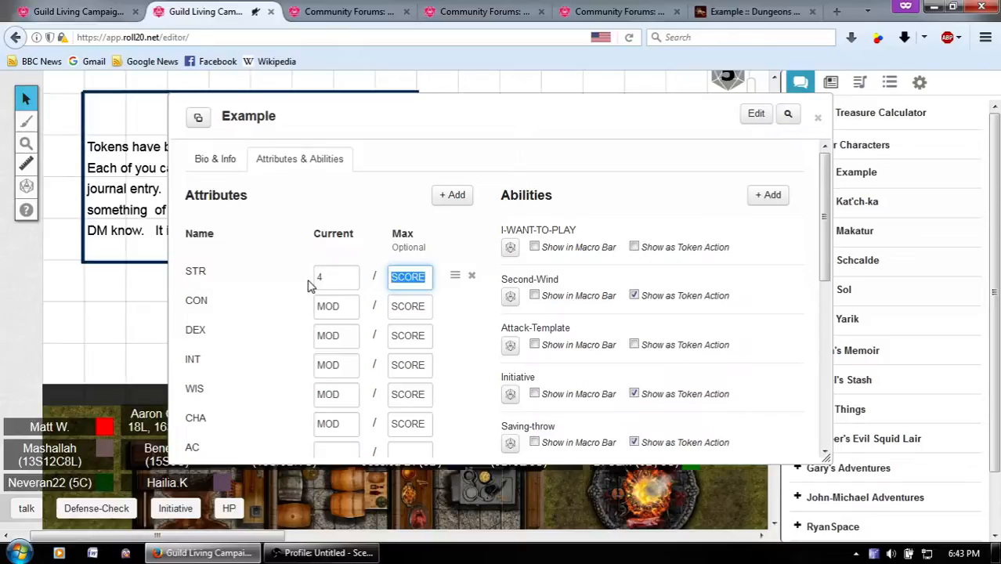
{"action": "type", "text": "19"}
Fill in the CON attribute with modifier 1 and score 12 from the Myth-Weavers sheet.
{"action": "left_click", "coordinate": [712, 12]}
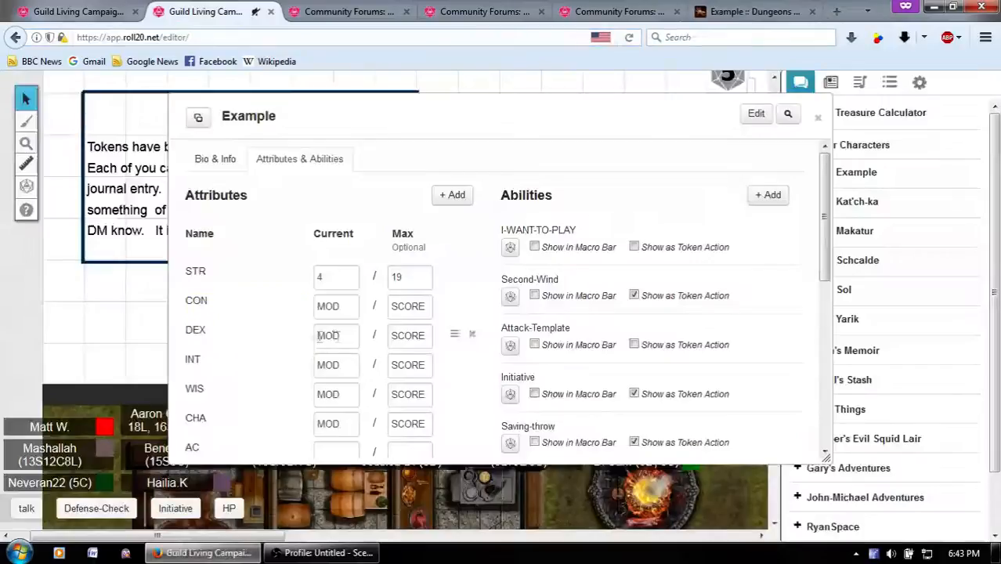
{"action": "left_click", "coordinate": [218, 10]}
{"action": "double_click", "coordinate": [344, 306]}
{"action": "type", "text": "1"}
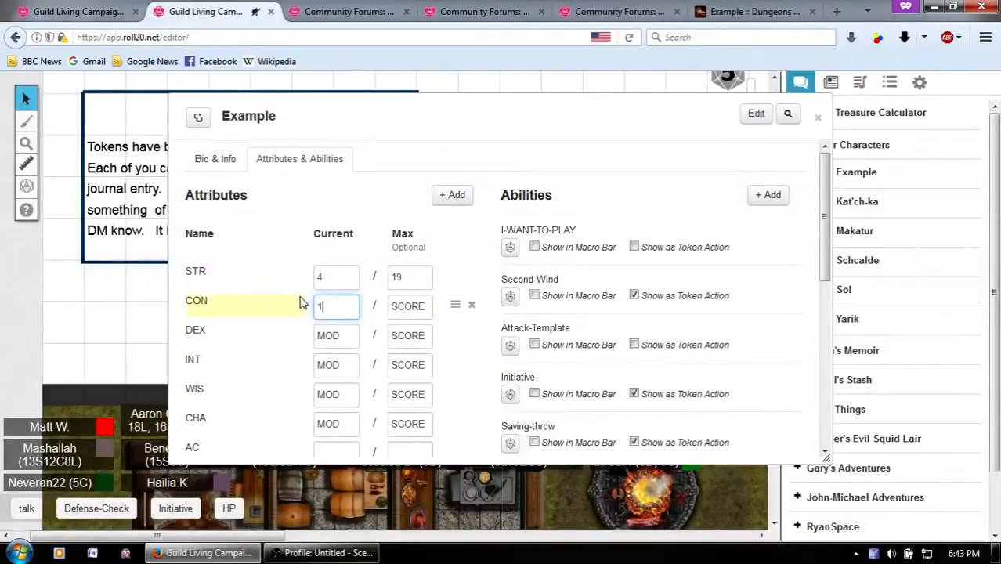
{"action": "left_click", "coordinate": [398, 303]}
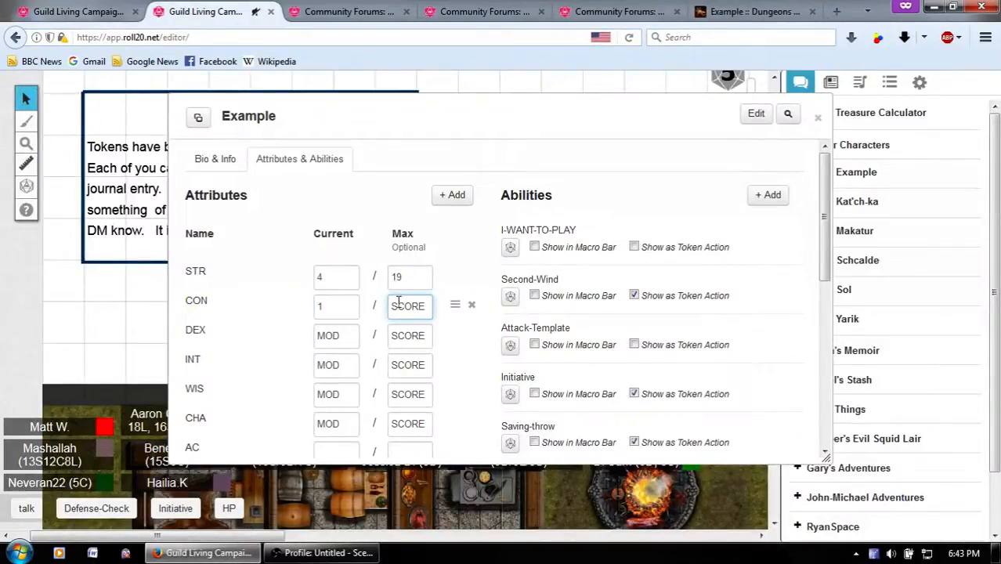
{"action": "double_click", "coordinate": [397, 304]}
{"action": "type", "text": "12"}
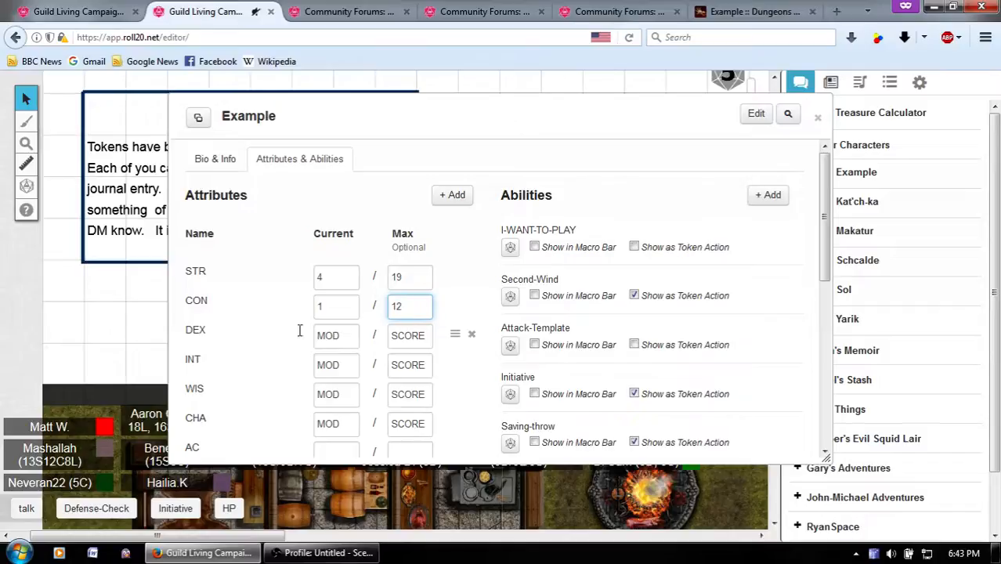
Fill in the DEX attribute with modifier 0 and score 10 from the Myth-Weavers sheet.
{"action": "key", "text": "Tab"}
{"action": "key", "text": "BackSpace"}
{"action": "left_click", "coordinate": [704, 9]}
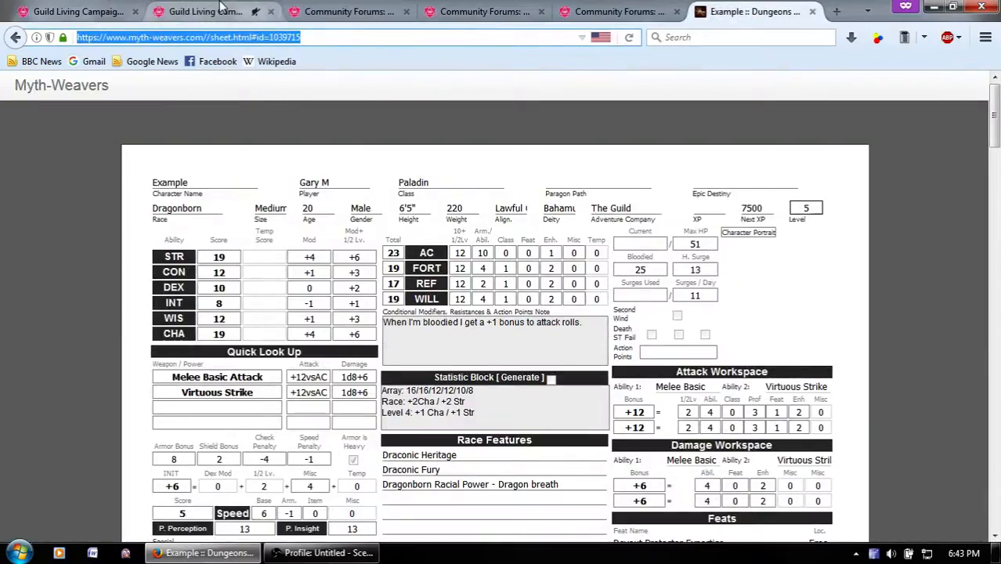
{"action": "left_click", "coordinate": [221, 7]}
{"action": "left_click", "coordinate": [346, 338]}
{"action": "type", "text": "0"}
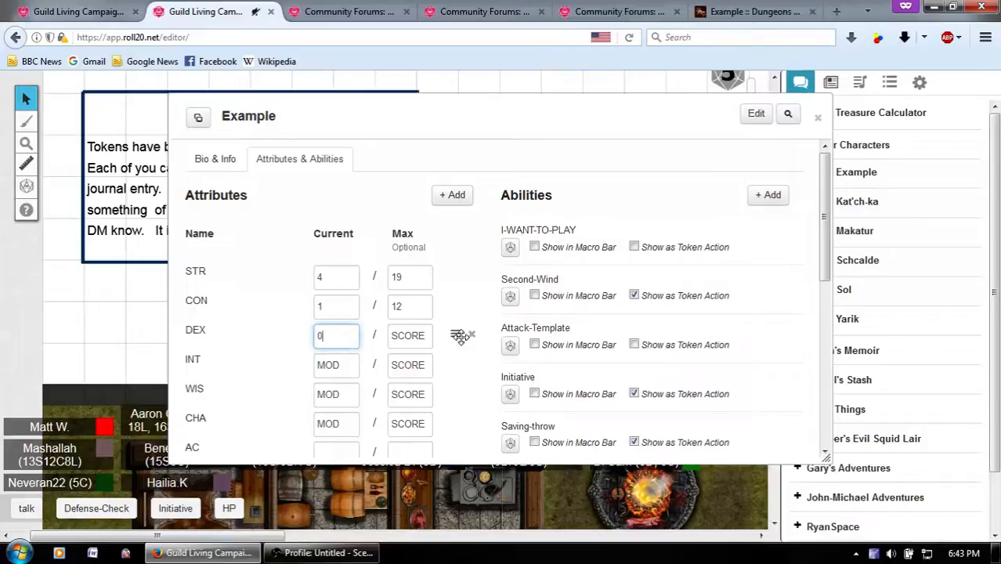
{"action": "key", "text": "Tab"}
{"action": "left_click", "coordinate": [419, 348]}
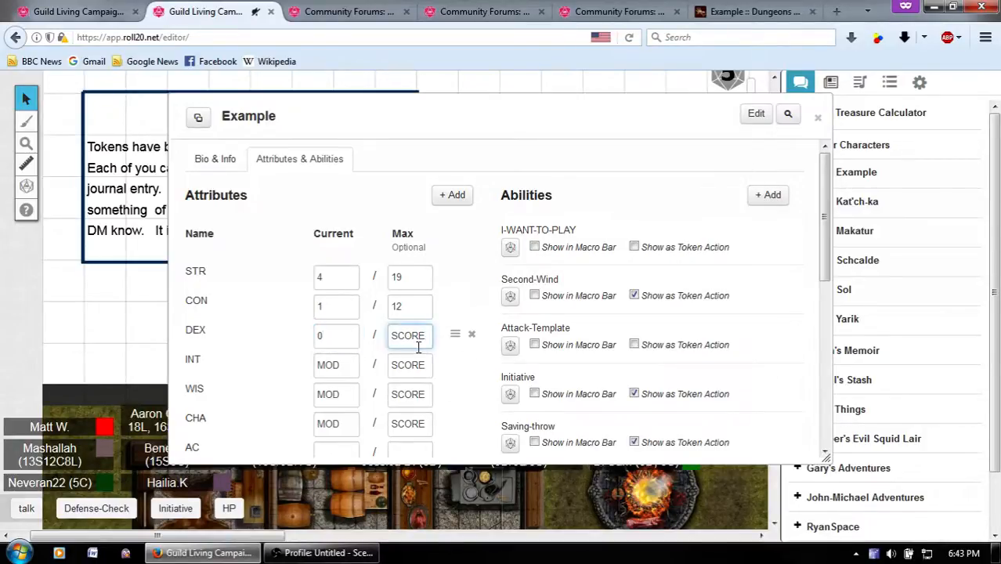
{"action": "double_click", "coordinate": [419, 349]}
{"action": "type", "text": "10"}
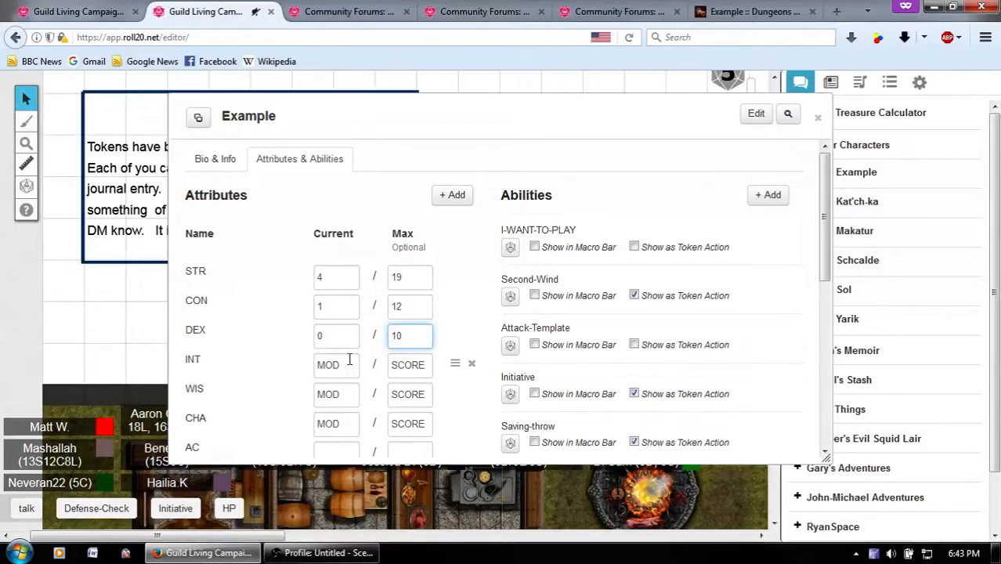
Fill in the INT attribute with modifier -1 and score 8 from the Myth-Weavers sheet.
{"action": "left_click", "coordinate": [748, 11]}
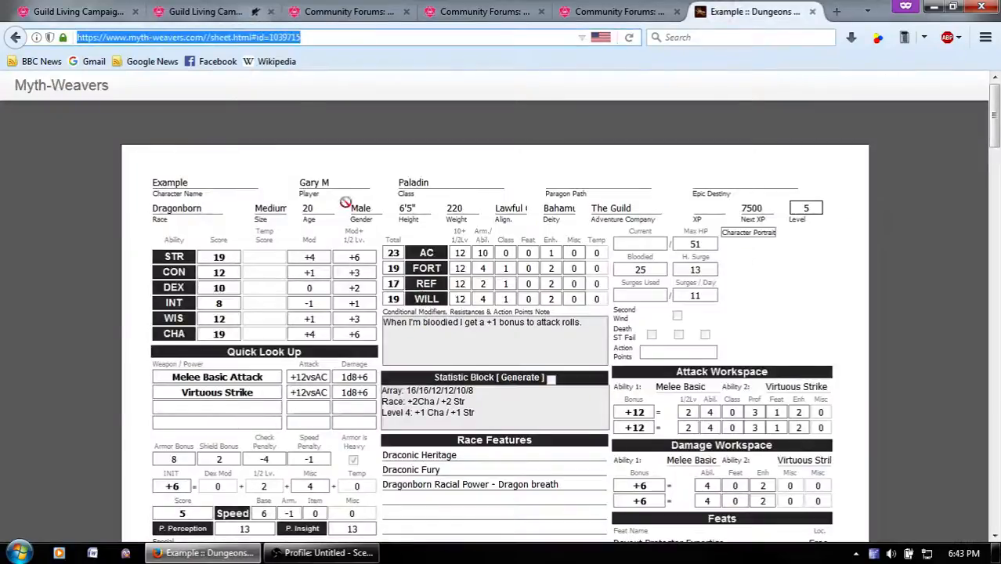
{"action": "left_click", "coordinate": [205, 11]}
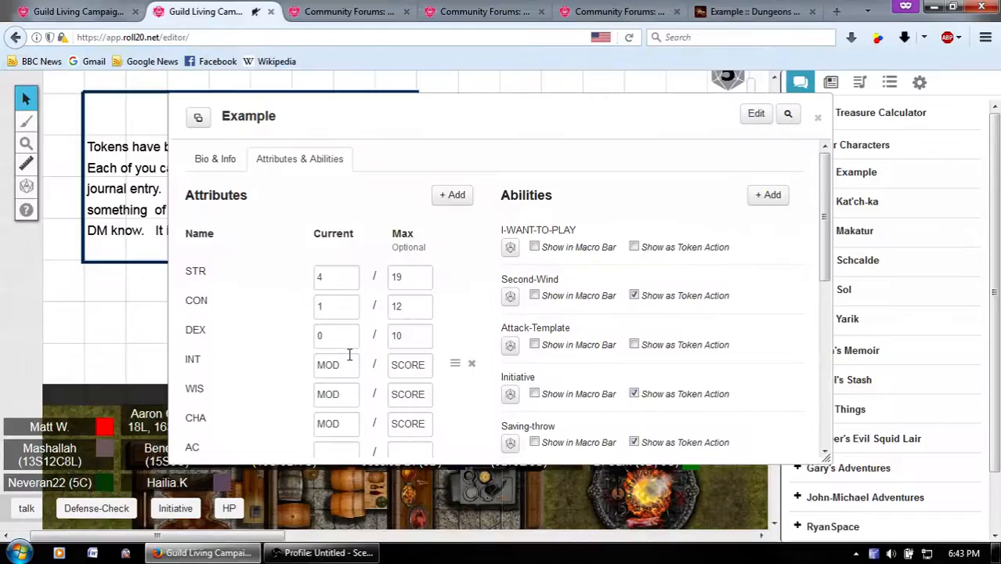
{"action": "double_click", "coordinate": [316, 361]}
{"action": "type", "text": "-1"}
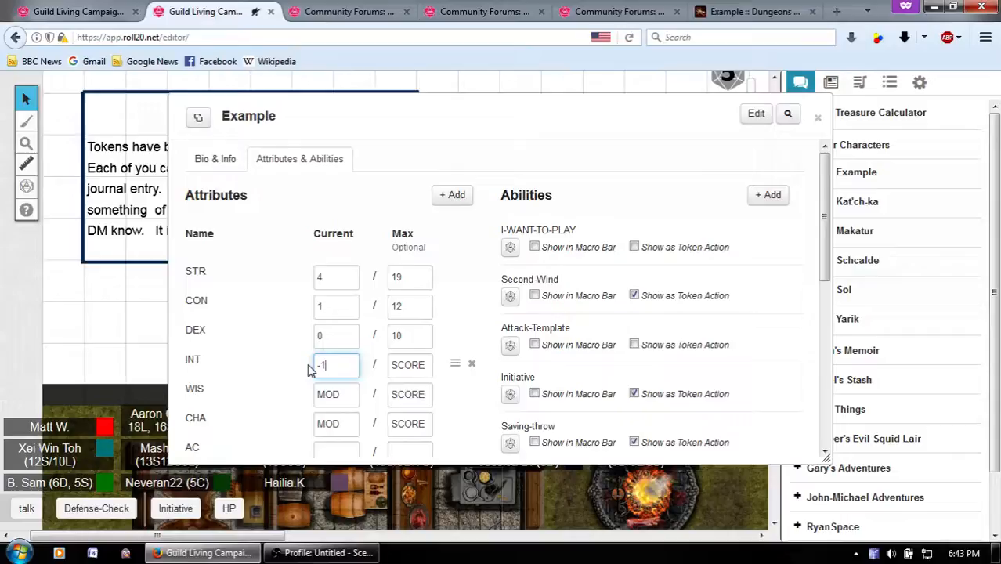
{"action": "left_click", "coordinate": [407, 366]}
{"action": "double_click", "coordinate": [404, 365]}
{"action": "type", "text": "8"}
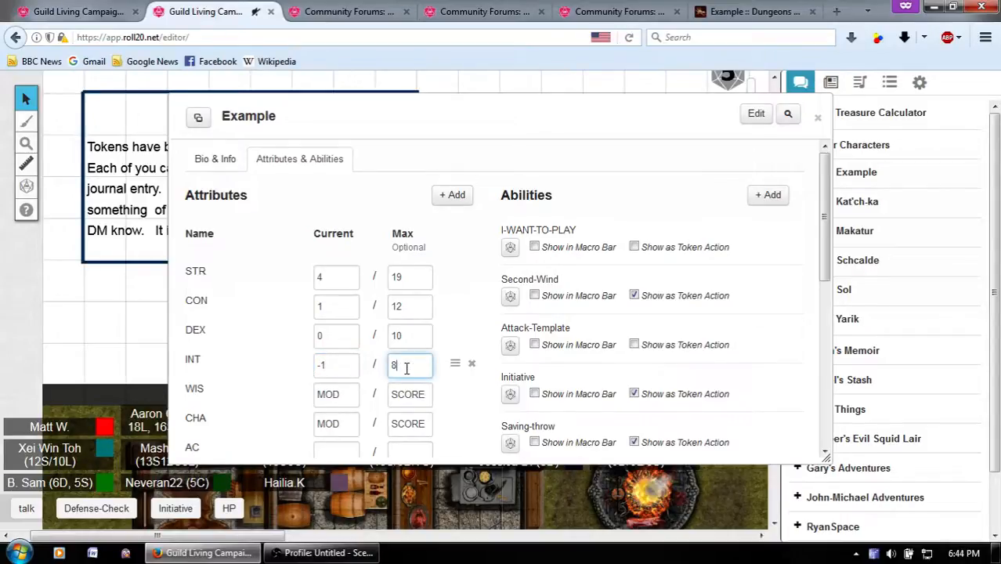
Set WIS to modifier 1 and score 12, and CHA to modifier 4 and score 19, following the Myth-Weavers sheet.
{"action": "left_click", "coordinate": [752, 11]}
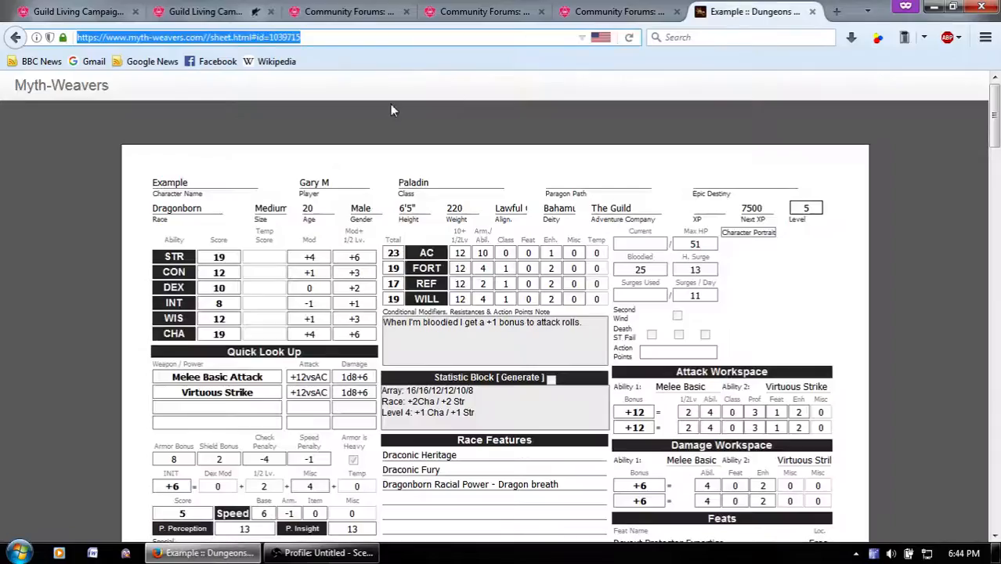
{"action": "left_click", "coordinate": [208, 10]}
{"action": "type", "text": "1"}
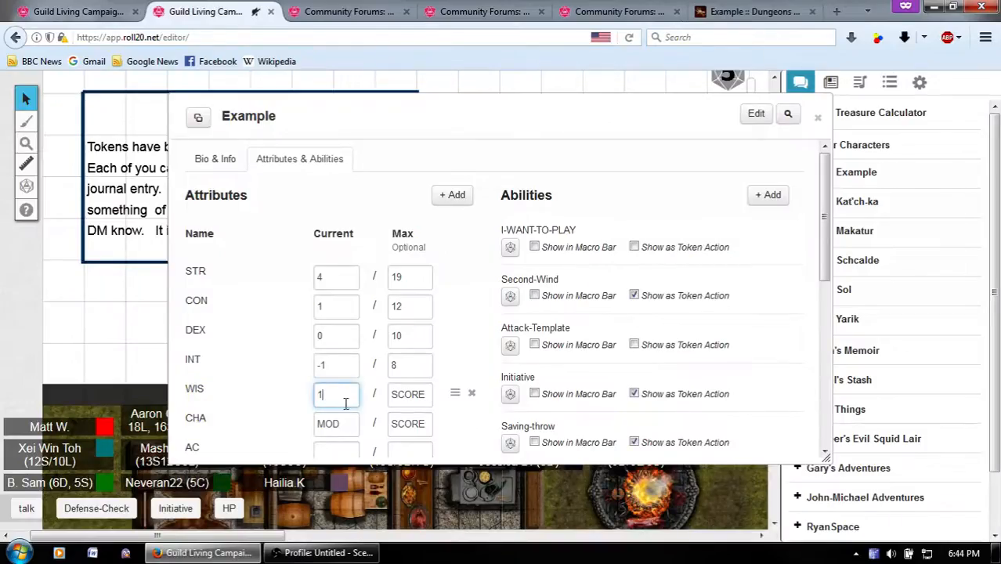
{"action": "left_click", "coordinate": [347, 420]}
{"action": "type", "text": "4"}
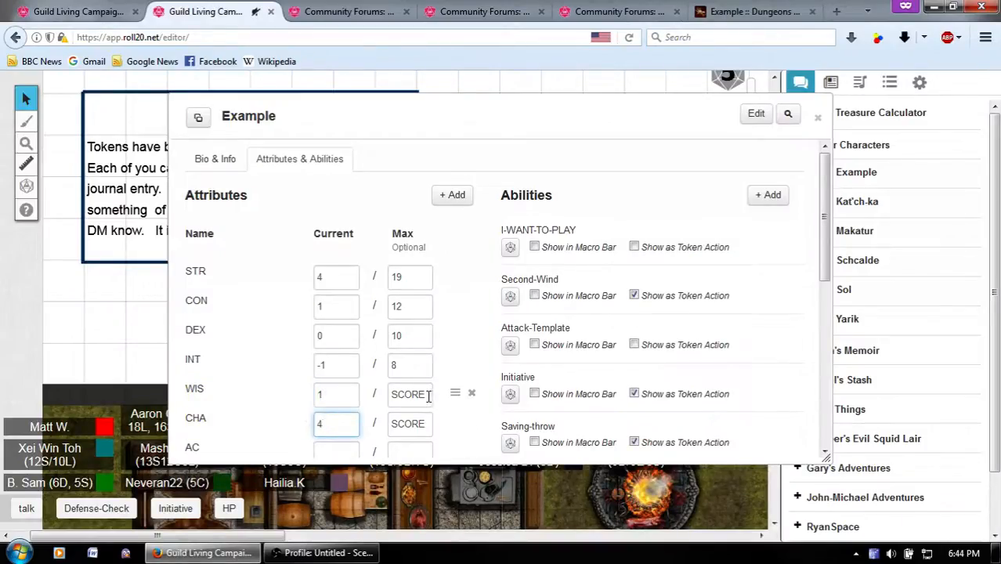
{"action": "left_click", "coordinate": [415, 394]}
{"action": "type", "text": "12"}
{"action": "left_click", "coordinate": [409, 423]}
{"action": "type", "text": "19"}
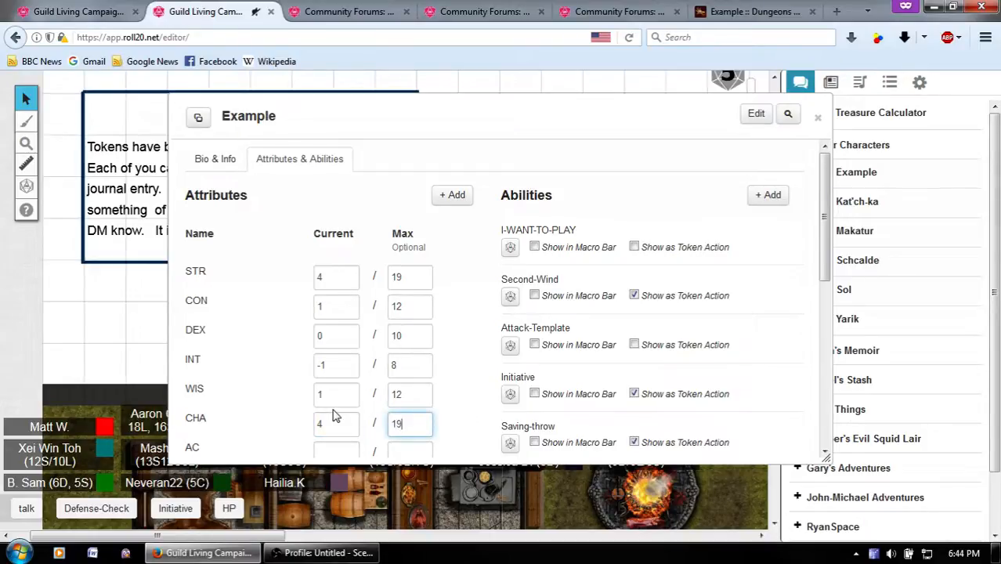
Enter the character's defenses from the Myth-Weavers sheet as current values: AC 23, Fortitude 19, Reflex 17 and Will 19.
{"action": "scroll", "coordinate": [336, 411], "scroll_direction": "down", "scroll_amount": 3}
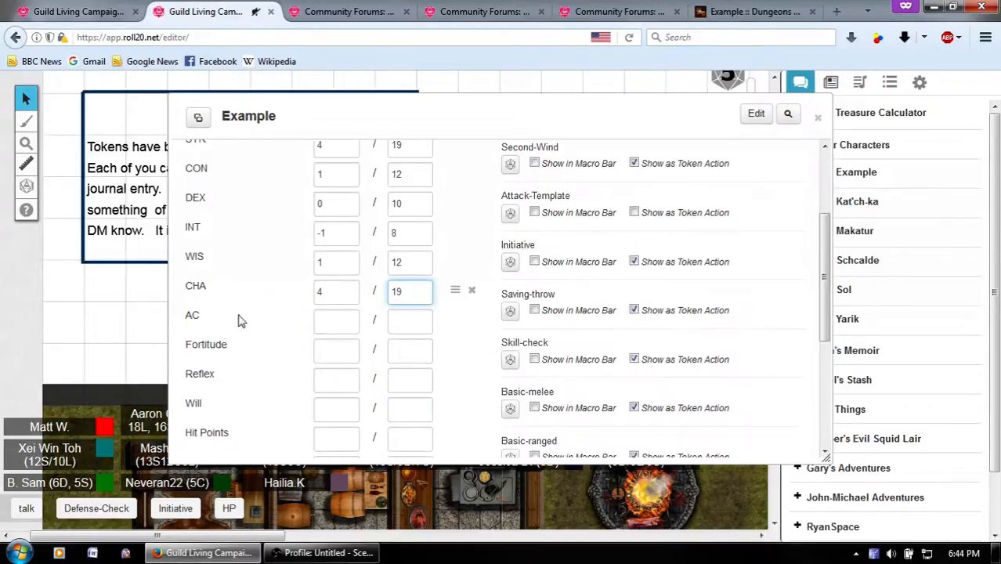
{"action": "left_click", "coordinate": [742, 11]}
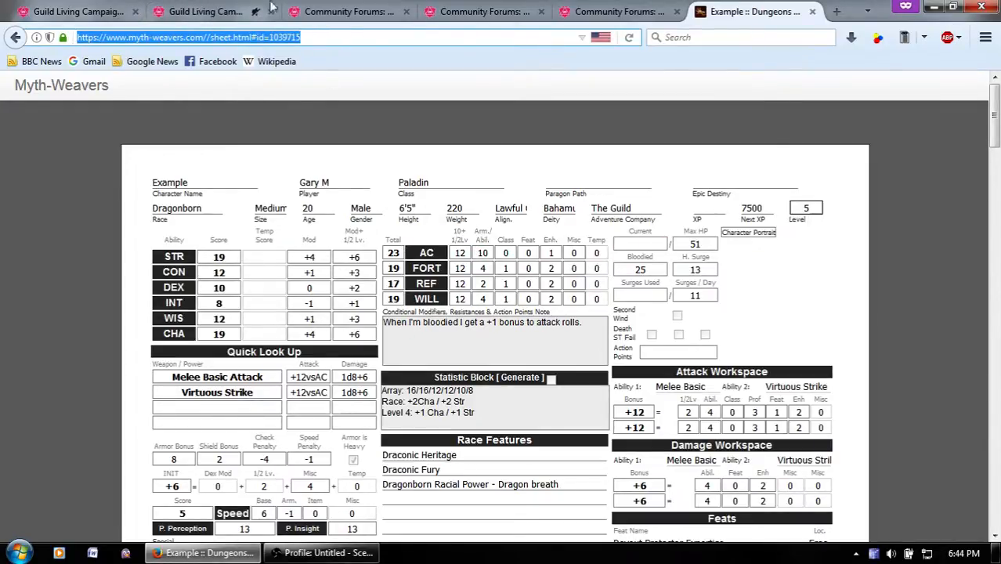
{"action": "left_click", "coordinate": [235, 11]}
{"action": "left_click", "coordinate": [337, 327]}
{"action": "type", "text": "2"}
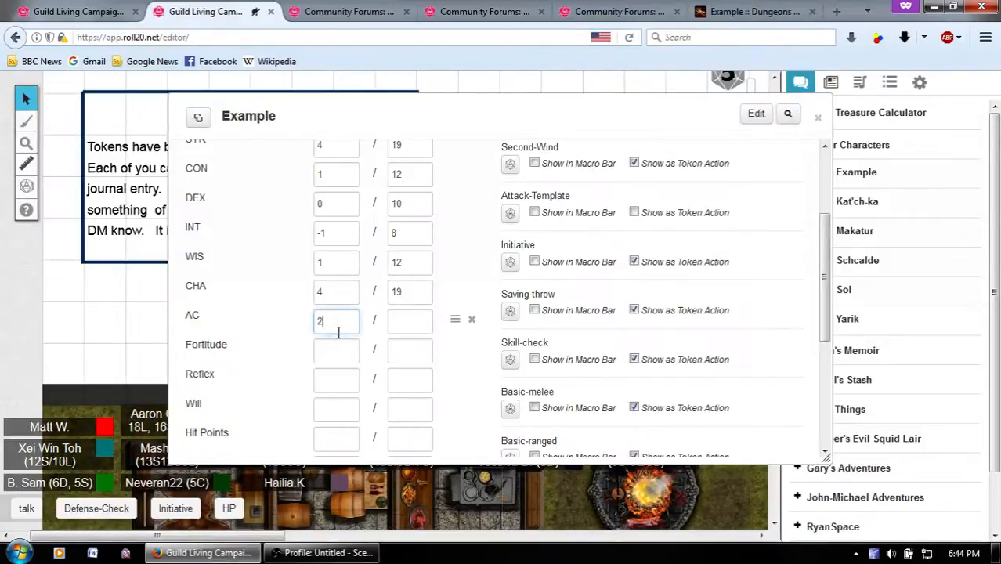
{"action": "type", "text": "3"}
{"action": "left_click", "coordinate": [341, 350]}
{"action": "type", "text": "19"}
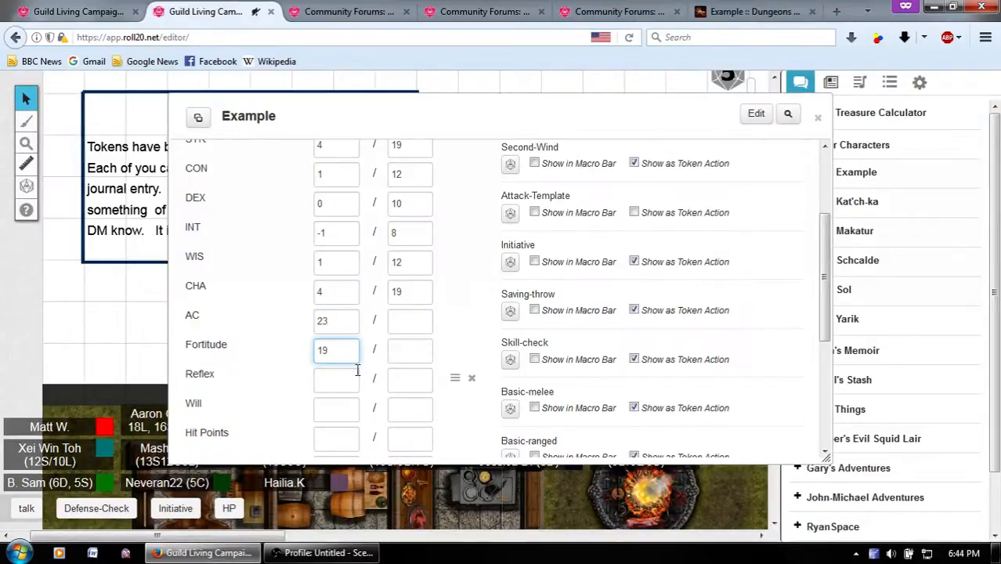
{"action": "left_click", "coordinate": [341, 381]}
{"action": "type", "text": "17"}
{"action": "left_click", "coordinate": [340, 409]}
{"action": "type", "text": "19"}
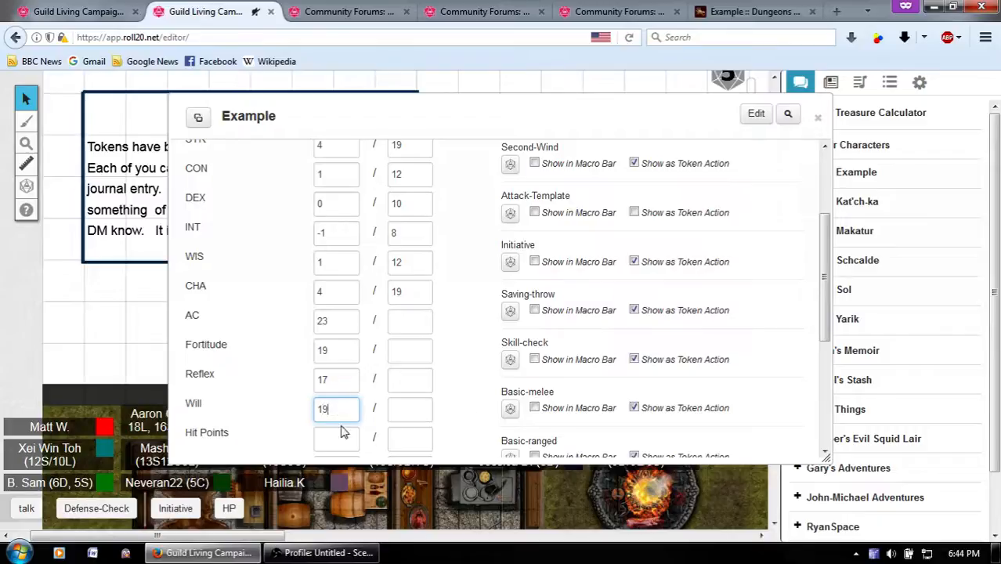
Set both the current and maximum Hit Points to 51, matching the Myth-Weavers sheet.
{"action": "left_click", "coordinate": [341, 439]}
{"action": "left_click", "coordinate": [752, 11]}
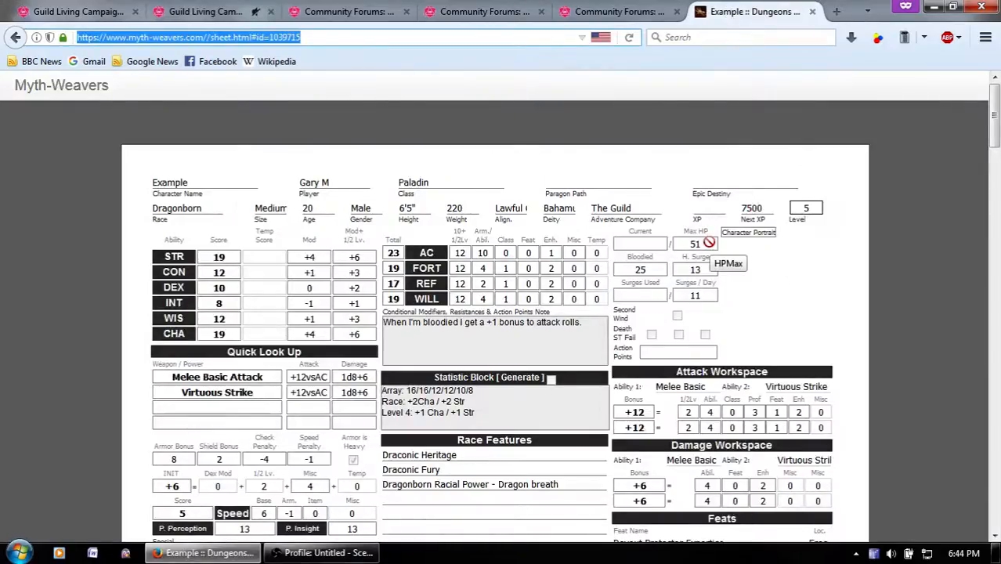
{"action": "left_click", "coordinate": [225, 10]}
{"action": "scroll", "coordinate": [339, 354], "scroll_direction": "down", "scroll_amount": 3}
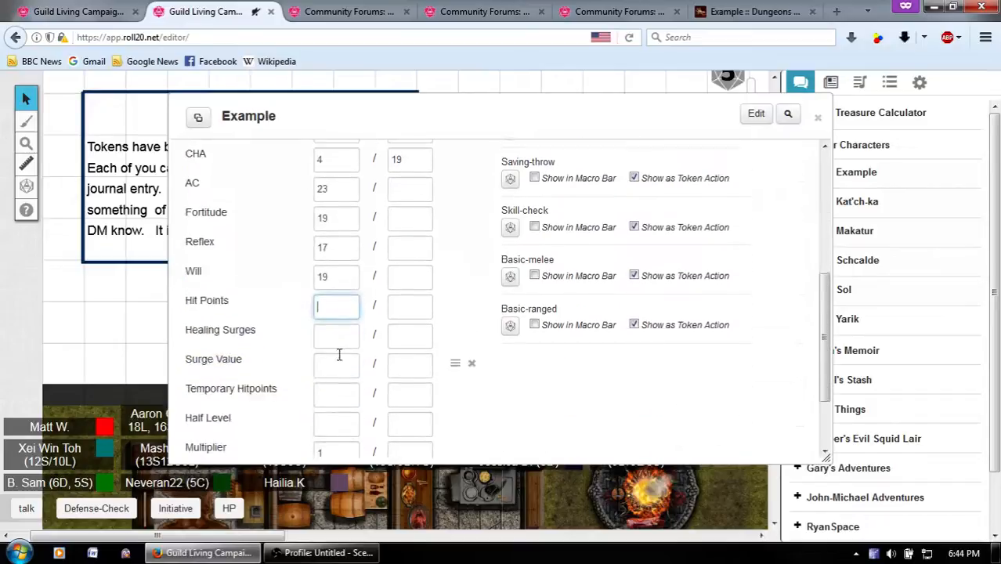
{"action": "type", "text": "51"}
{"action": "key", "text": "Tab"}
{"action": "type", "text": "51"}
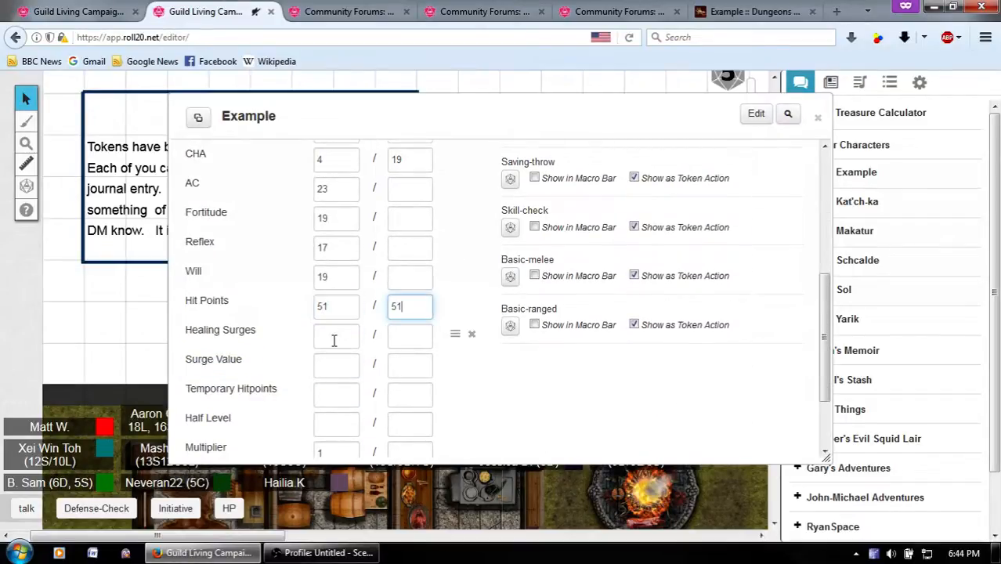
Place the Myth-Weavers sheet's tab beside the Roll20 game and set Healing Surges to 11 current and 11 maximum.
{"action": "left_click", "coordinate": [338, 334]}
{"action": "left_click", "coordinate": [754, 11]}
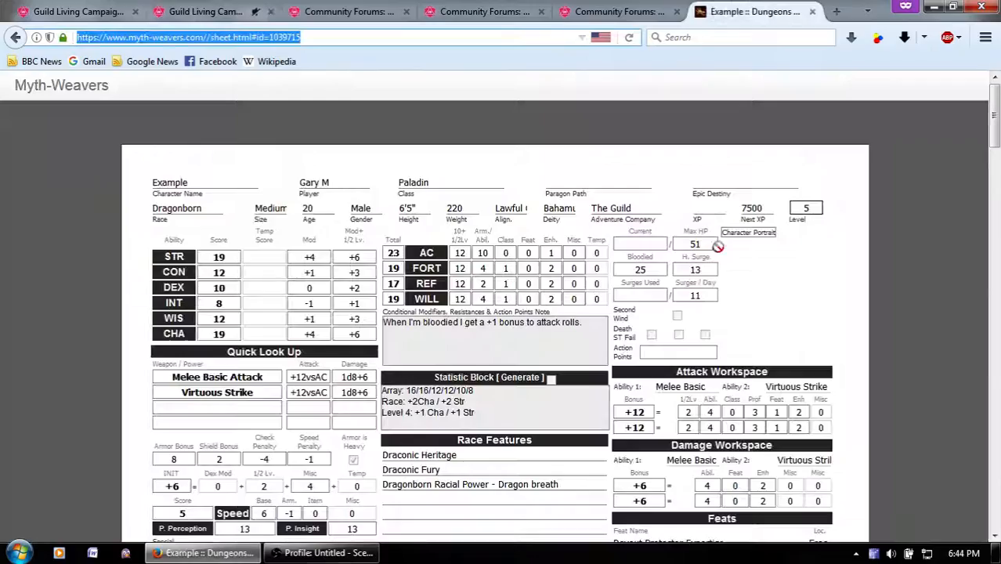
{"action": "left_click_drag", "start_coordinate": [745, 10], "coordinate": [359, 11]}
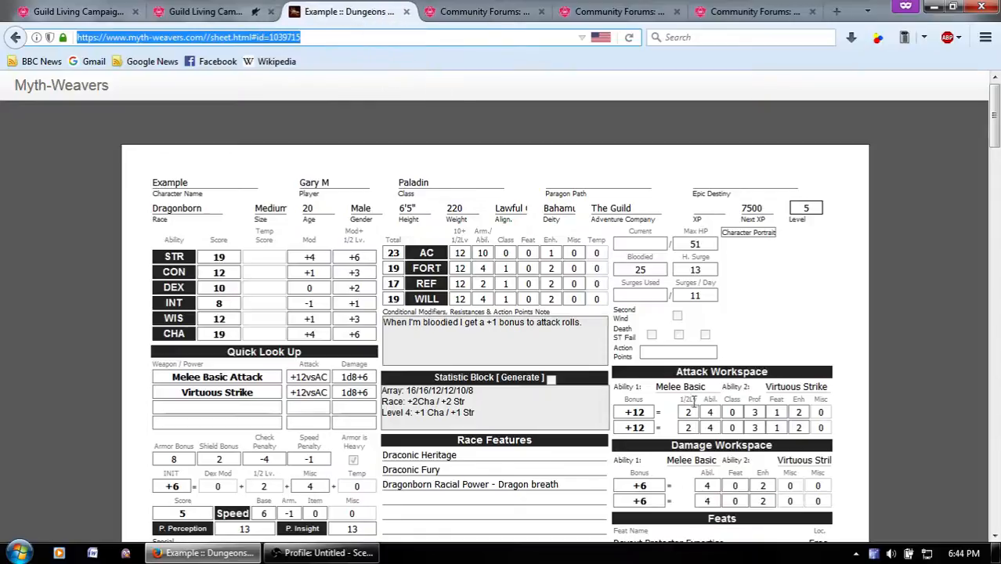
{"action": "left_click", "coordinate": [227, 11]}
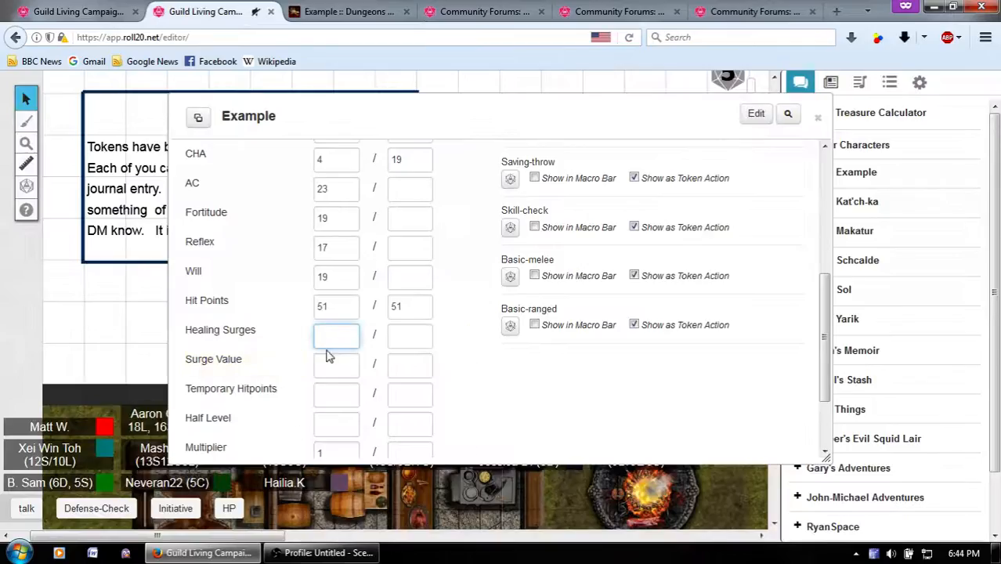
{"action": "left_click", "coordinate": [401, 335]}
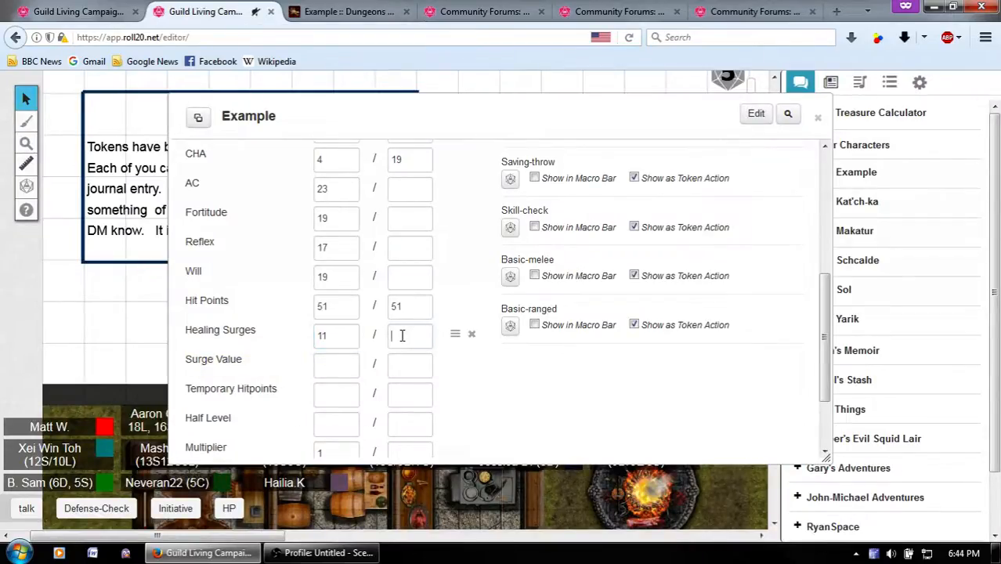
{"action": "type", "text": "11"}
Set the current Surge Value to 13 according to the Myth-Weavers sheet.
{"action": "left_click", "coordinate": [372, 8]}
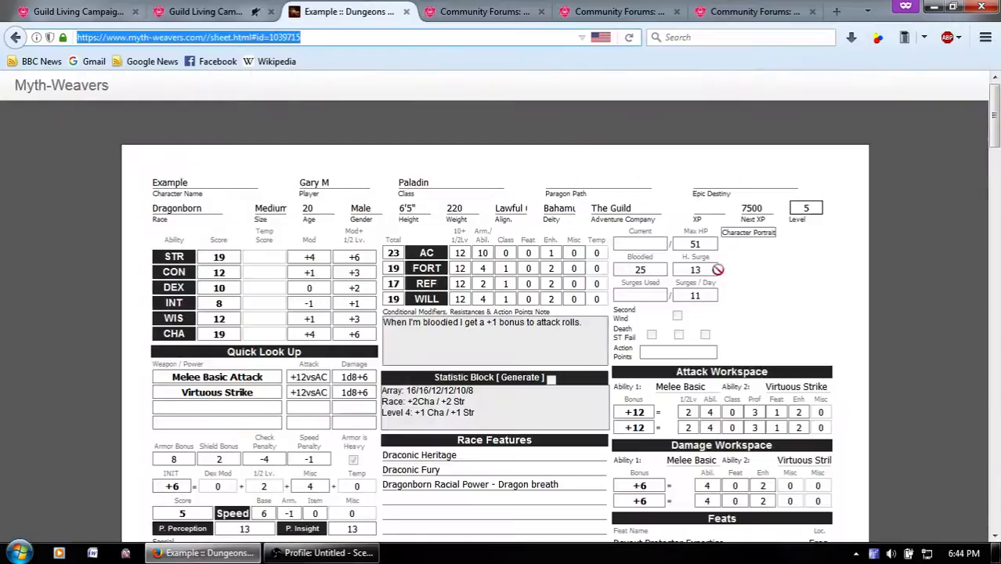
{"action": "left_click", "coordinate": [214, 8]}
{"action": "left_click", "coordinate": [328, 373]}
{"action": "type", "text": "1"}
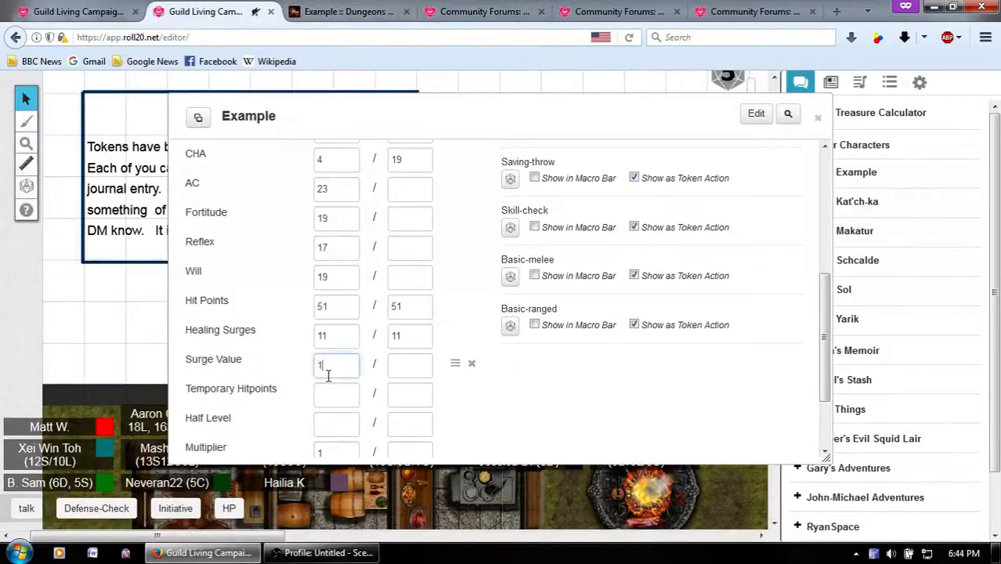
{"action": "type", "text": "3"}
{"action": "left_click", "coordinate": [335, 395]}
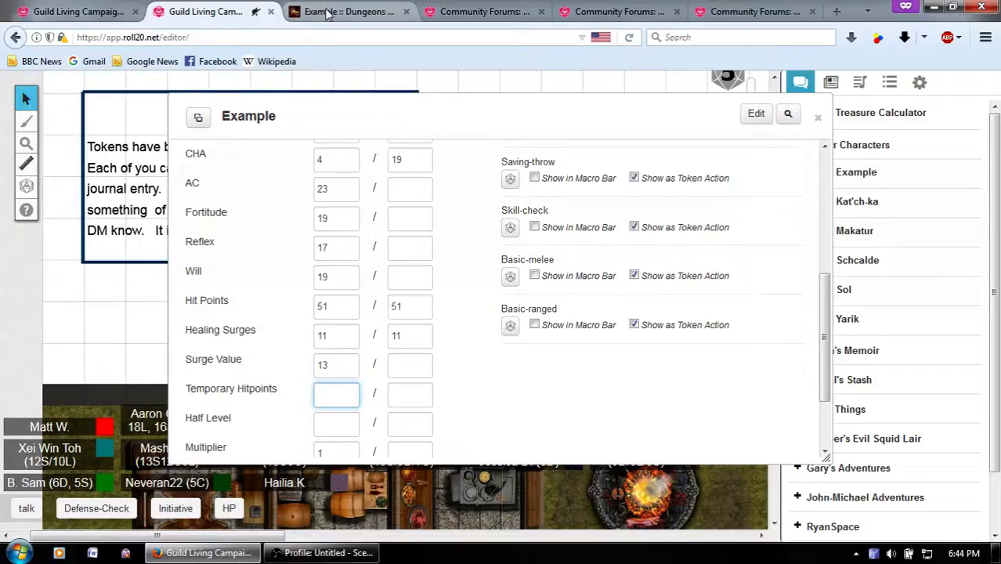
Set the Example character's Temporary Hitpoints to 0 current and 15 maximum.
{"action": "left_click", "coordinate": [328, 14]}
{"action": "left_click", "coordinate": [223, 11]}
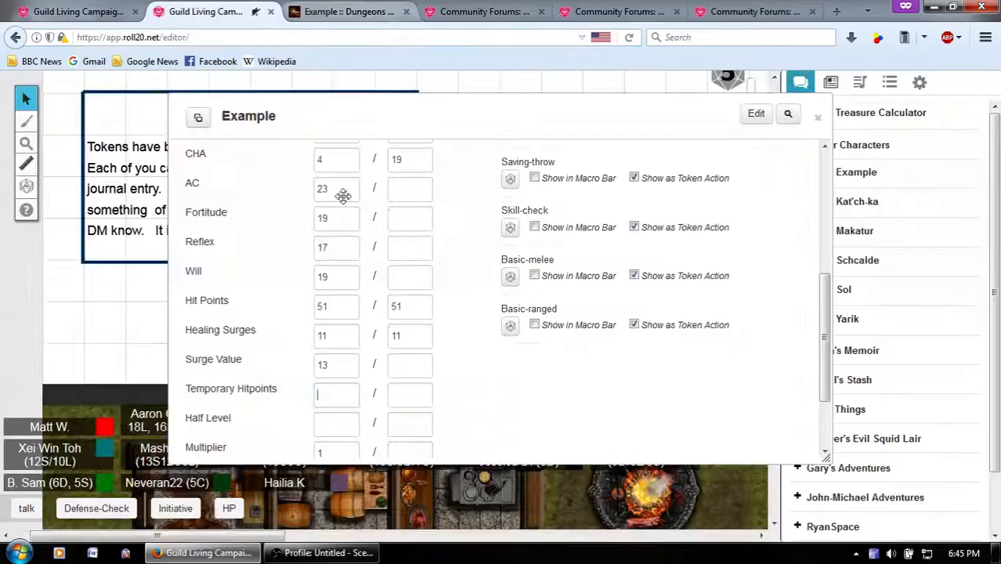
{"action": "type", "text": "0"}
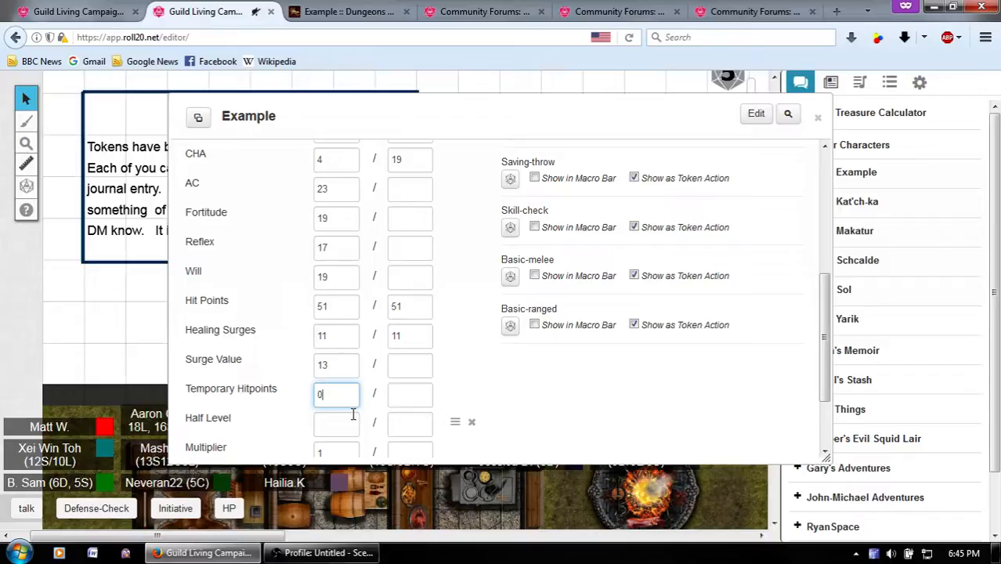
{"action": "left_click", "coordinate": [411, 394]}
{"action": "type", "text": "15"}
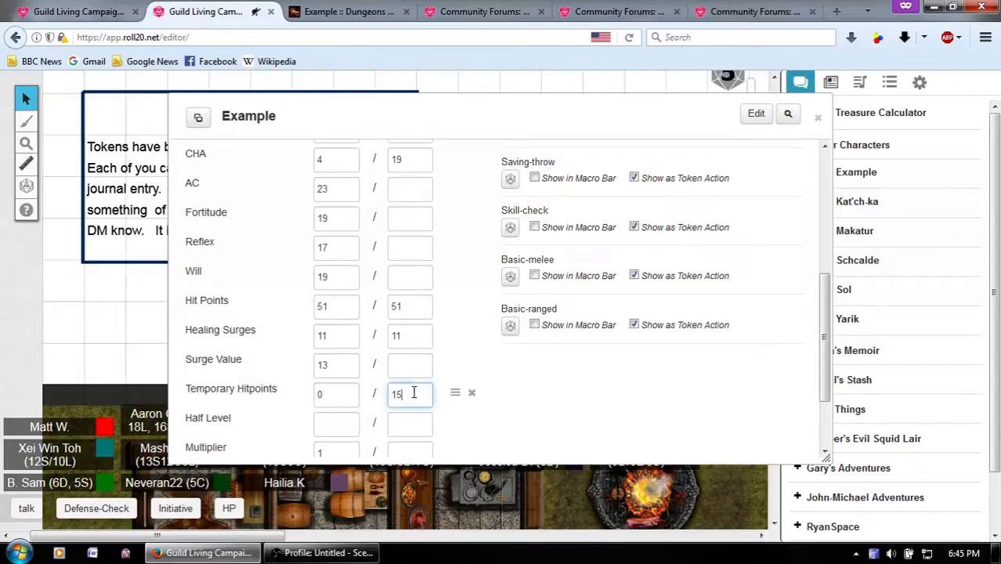
Check the character's level on the Myth-Weavers sheet and set the current Half Level to 2 in the Roll20 entry.
{"action": "left_click", "coordinate": [342, 424]}
{"action": "left_click", "coordinate": [341, 11]}
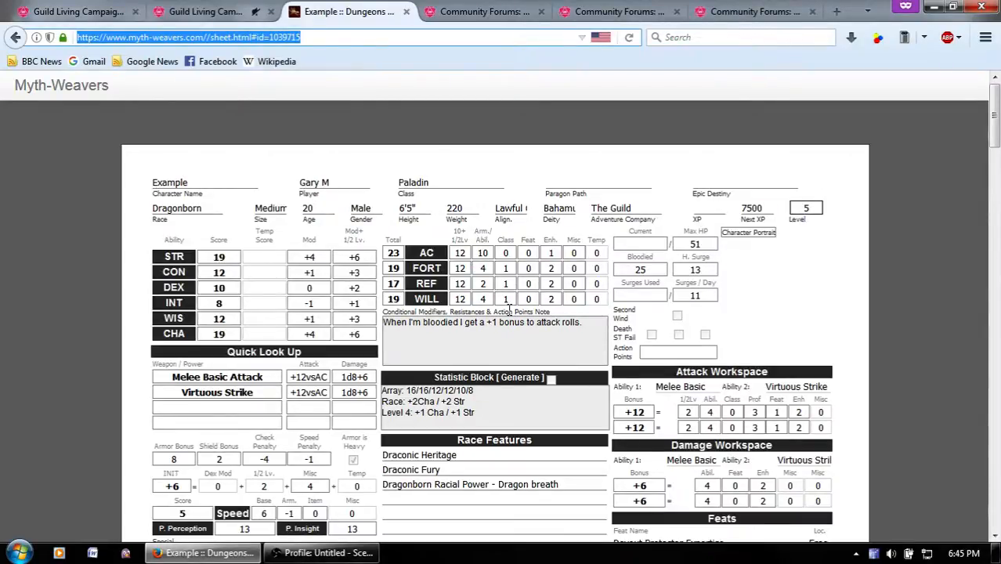
{"action": "scroll", "coordinate": [455, 388], "scroll_direction": "down", "scroll_amount": 2}
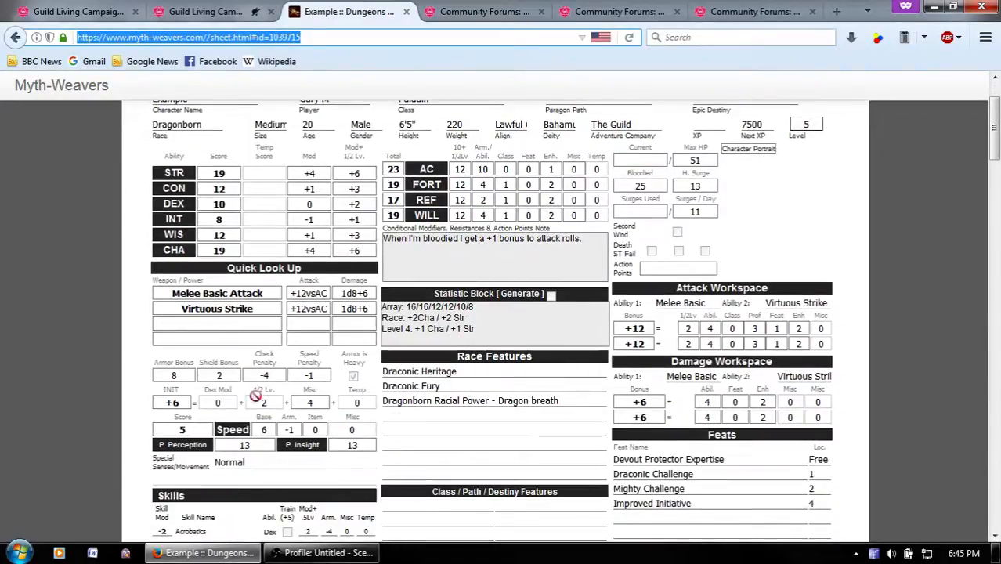
{"action": "scroll", "coordinate": [661, 328], "scroll_direction": "up", "scroll_amount": 1}
{"action": "scroll", "coordinate": [661, 327], "scroll_direction": "down", "scroll_amount": 1}
{"action": "scroll", "coordinate": [833, 195], "scroll_direction": "up", "scroll_amount": 1}
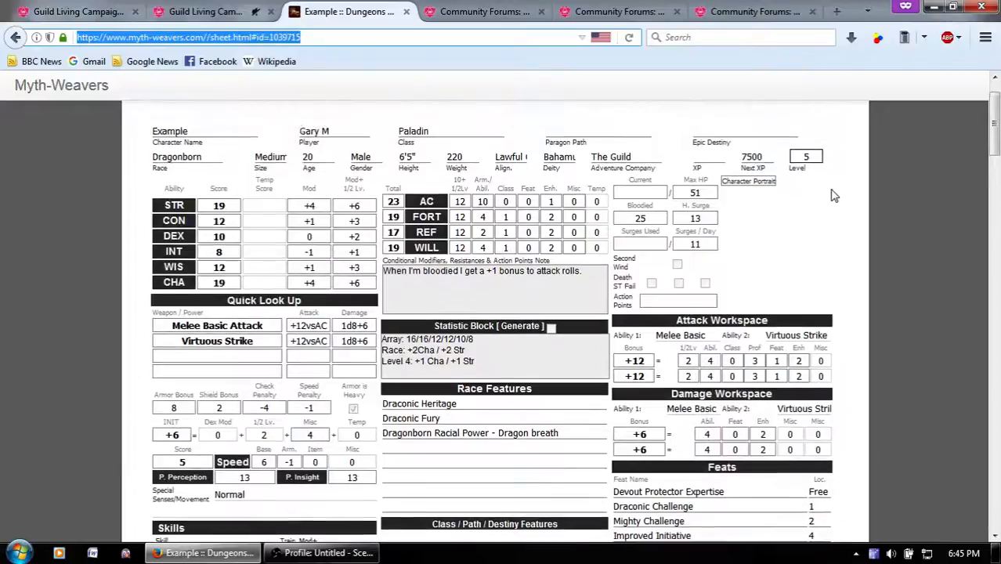
{"action": "scroll", "coordinate": [833, 193], "scroll_direction": "down", "scroll_amount": 1}
{"action": "scroll", "coordinate": [830, 145], "scroll_direction": "up", "scroll_amount": 2}
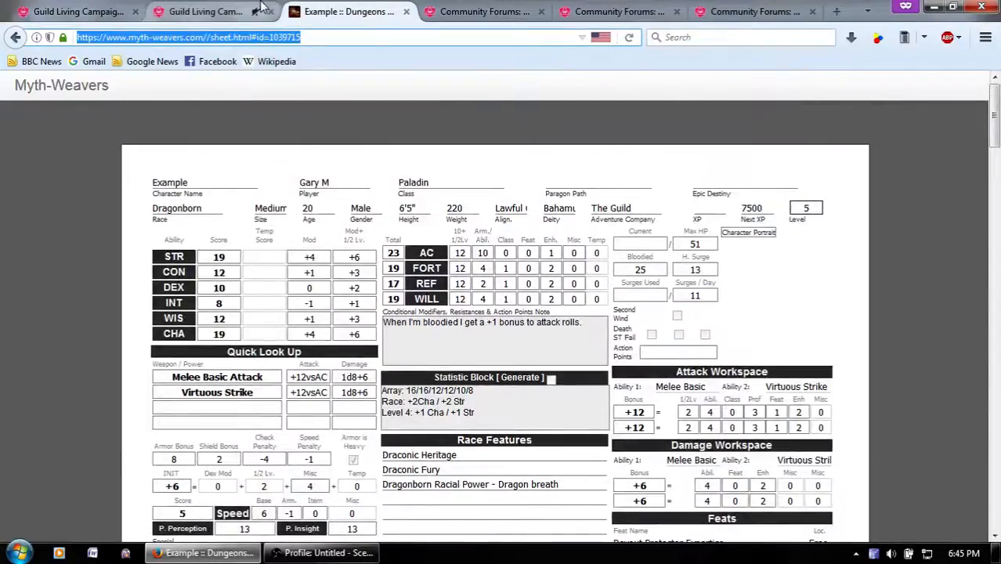
{"action": "left_click", "coordinate": [226, 11]}
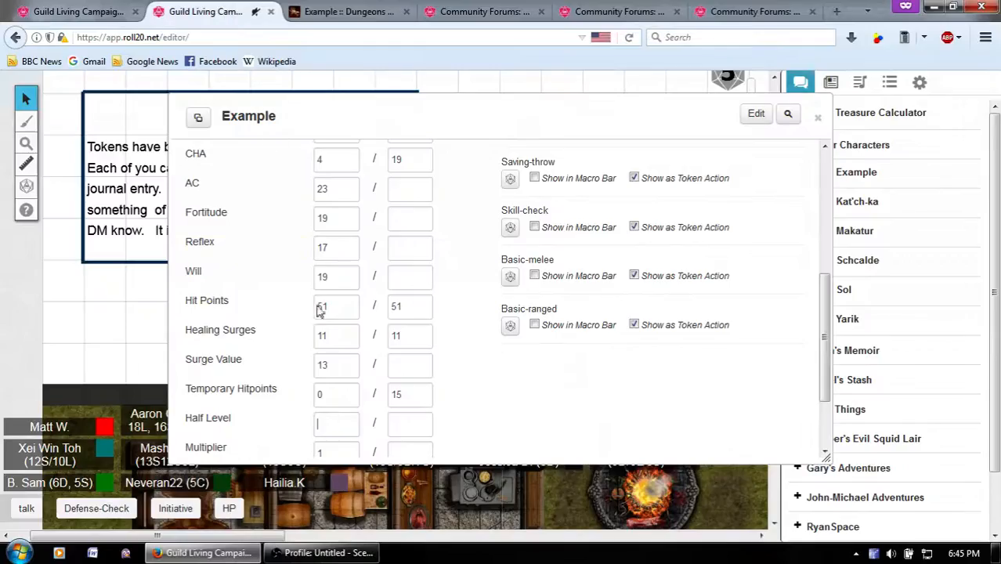
{"action": "left_click", "coordinate": [340, 423]}
{"action": "type", "text": "2"}
Look up passive Perception and Insight on the Myth-Weavers sheet and enter 13 as the current value for both PP and PI.
{"action": "scroll", "coordinate": [376, 397], "scroll_direction": "down", "scroll_amount": 2}
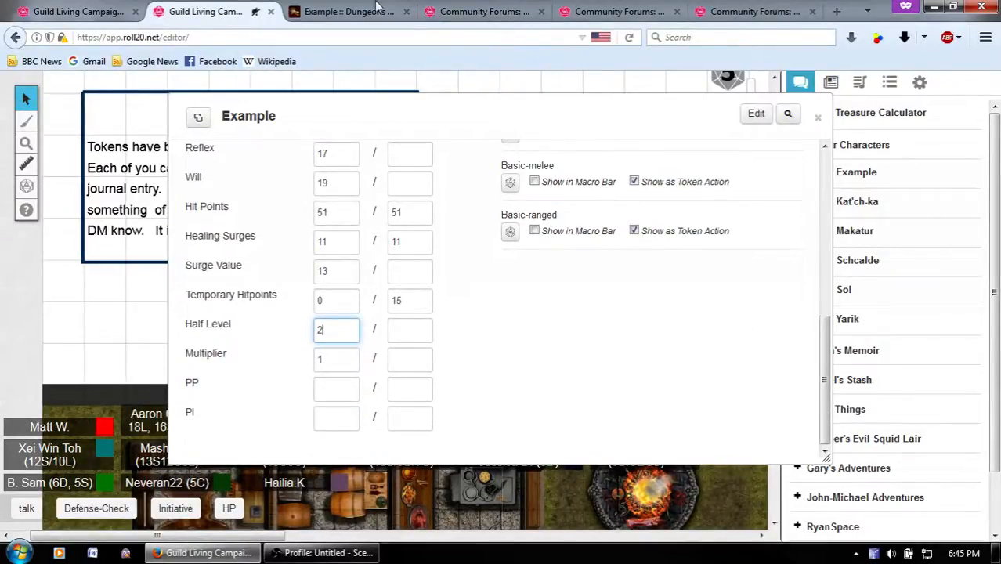
{"action": "left_click", "coordinate": [344, 11]}
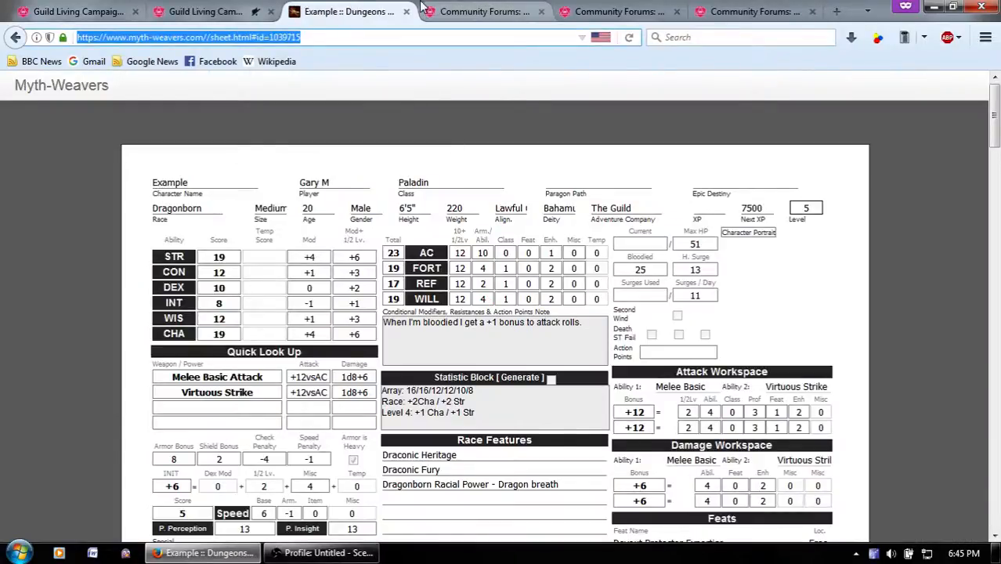
{"action": "key", "text": "ctrl+shift+Tab"}
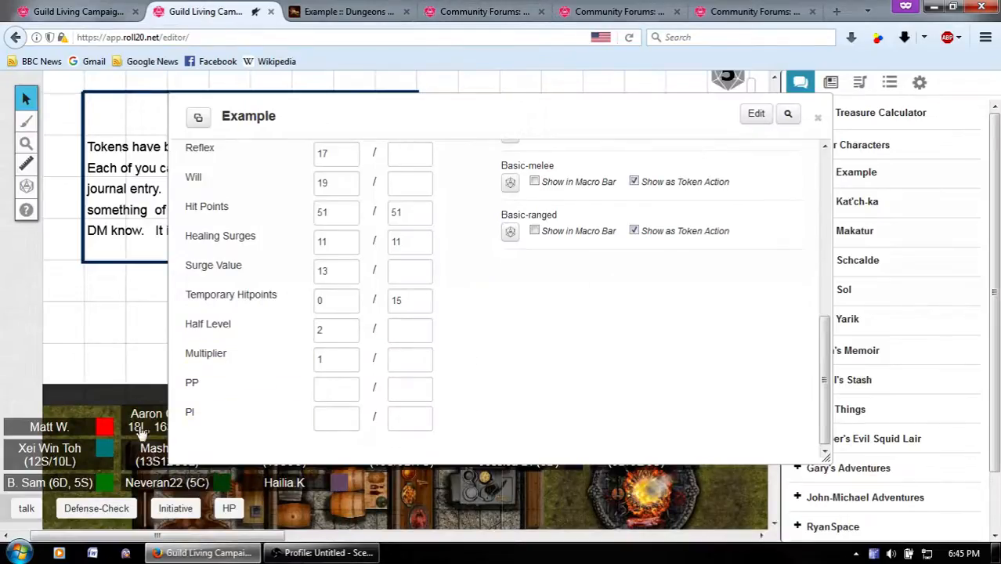
{"action": "left_click", "coordinate": [364, 12]}
{"action": "scroll", "coordinate": [379, 314], "scroll_direction": "down", "scroll_amount": 6}
{"action": "scroll", "coordinate": [379, 314], "scroll_direction": "down", "scroll_amount": 3}
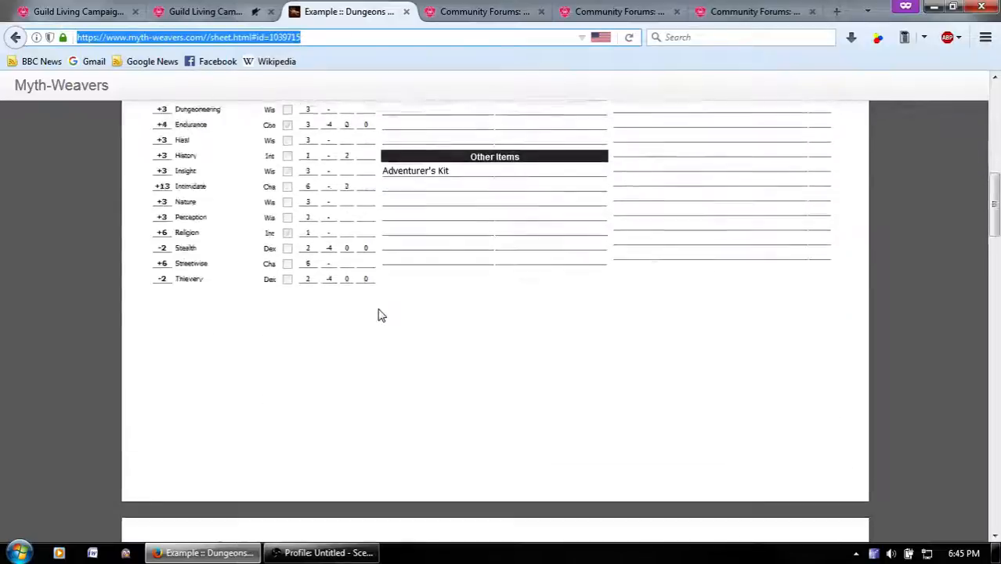
{"action": "scroll", "coordinate": [378, 315], "scroll_direction": "up", "scroll_amount": 5}
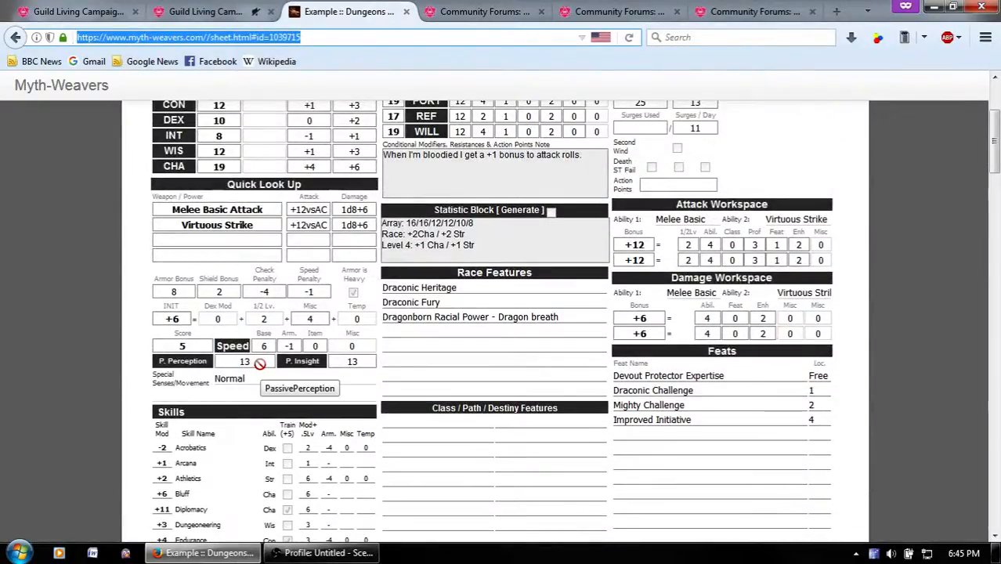
{"action": "scroll", "coordinate": [261, 368], "scroll_direction": "up", "scroll_amount": 2}
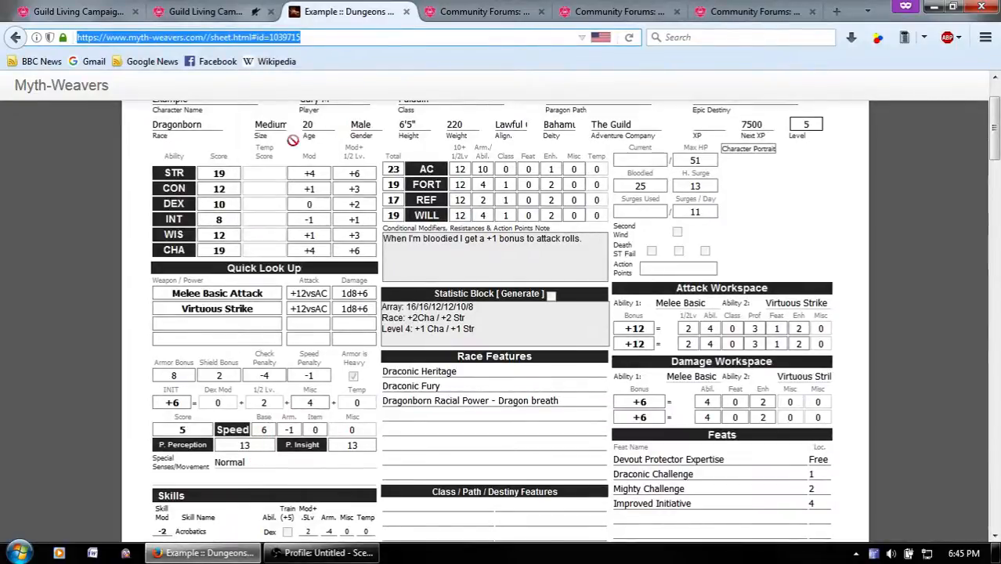
{"action": "key", "text": "ctrl+shift+Tab"}
{"action": "left_click", "coordinate": [338, 389]}
{"action": "type", "text": "13"}
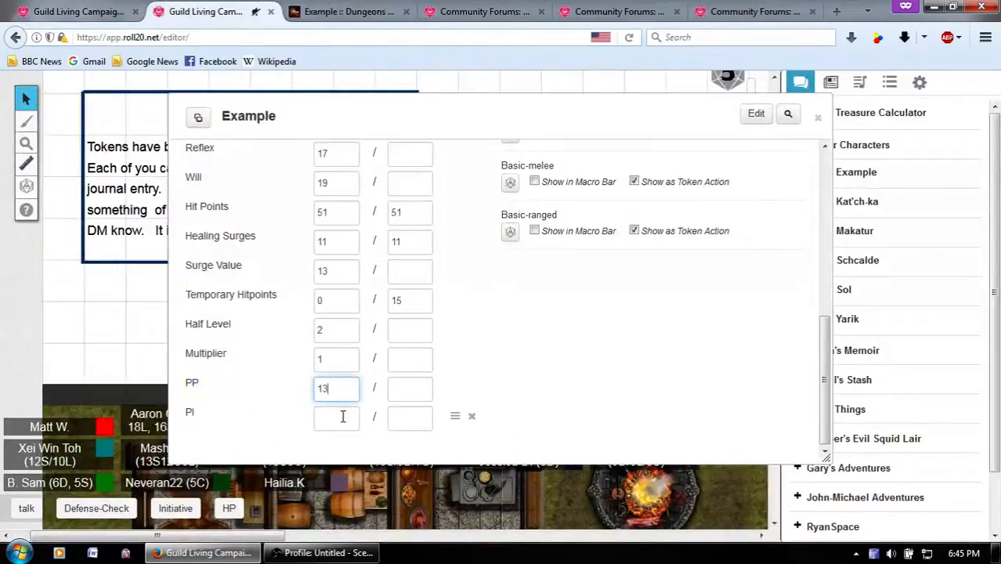
{"action": "left_click", "coordinate": [342, 416]}
{"action": "type", "text": "15"}
{"action": "scroll", "coordinate": [595, 383], "scroll_direction": "up", "scroll_amount": 7}
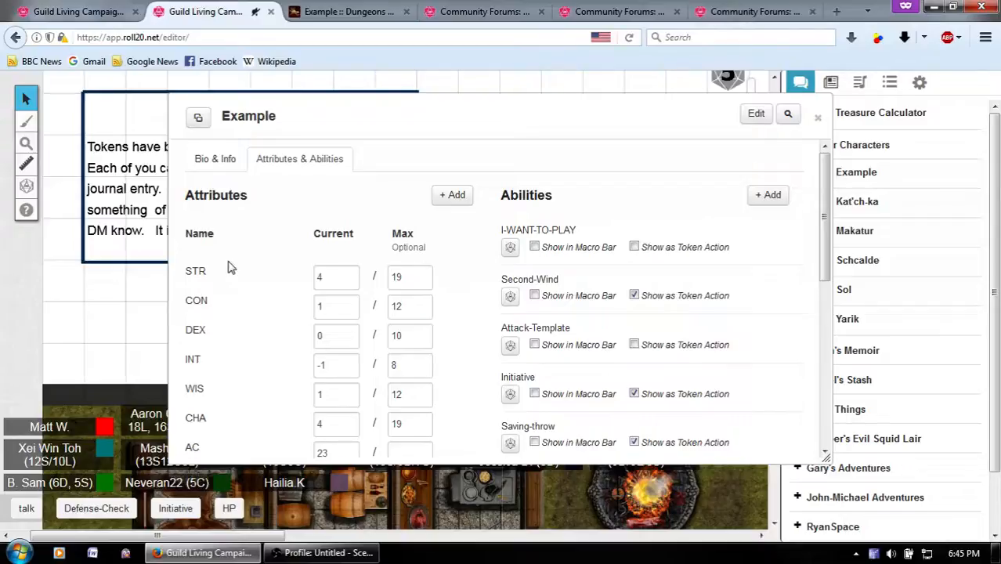
{"action": "scroll", "coordinate": [479, 345], "scroll_direction": "down", "scroll_amount": 5}
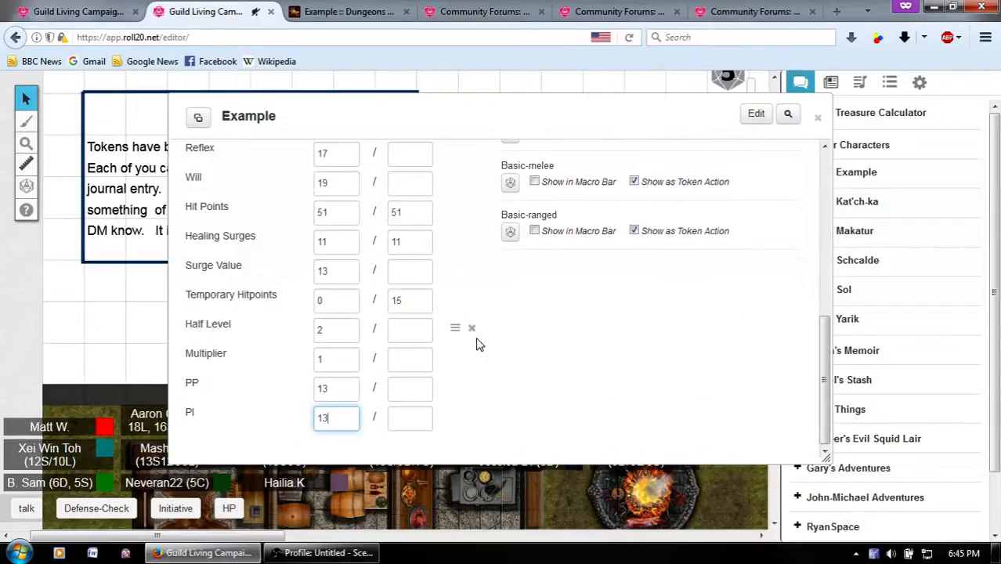
{"action": "scroll", "coordinate": [479, 344], "scroll_direction": "up", "scroll_amount": 5}
{"action": "scroll", "coordinate": [480, 344], "scroll_direction": "down", "scroll_amount": 5}
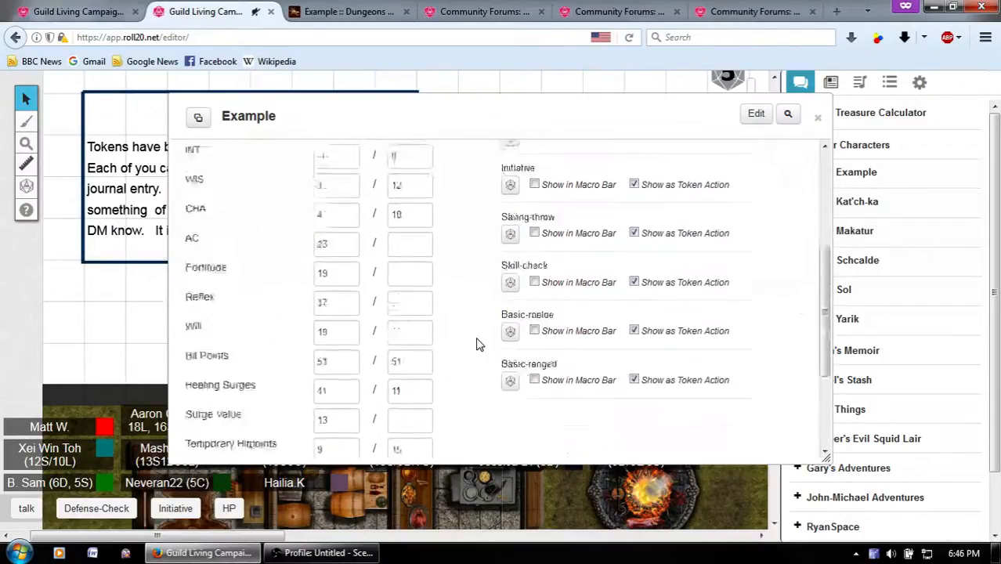
{"action": "scroll", "coordinate": [479, 344], "scroll_direction": "down", "scroll_amount": 1}
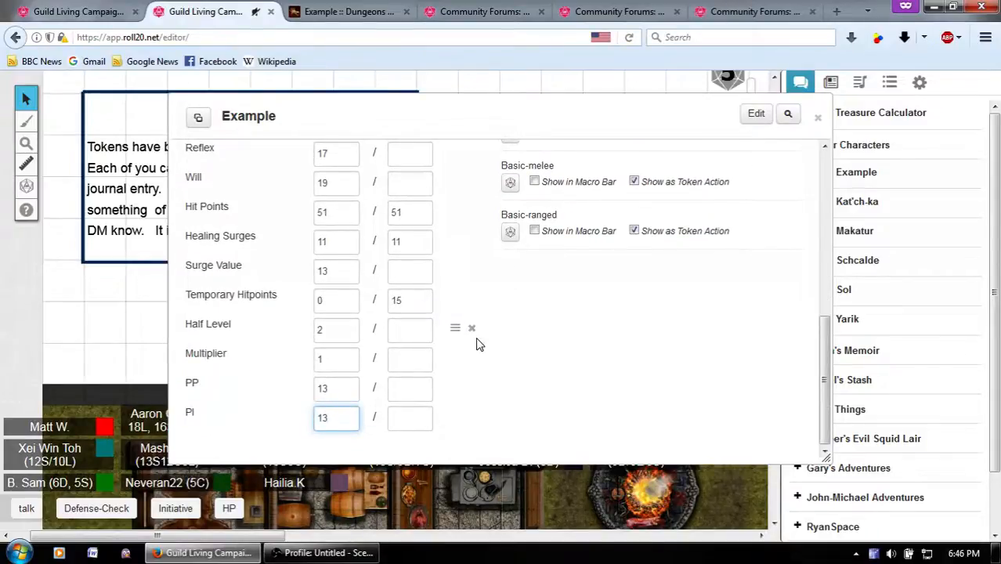
Add a custom attribute named "Ducks saved" with a current value of 4 and a maximum of 5.
{"action": "scroll", "coordinate": [478, 343], "scroll_direction": "up", "scroll_amount": 6}
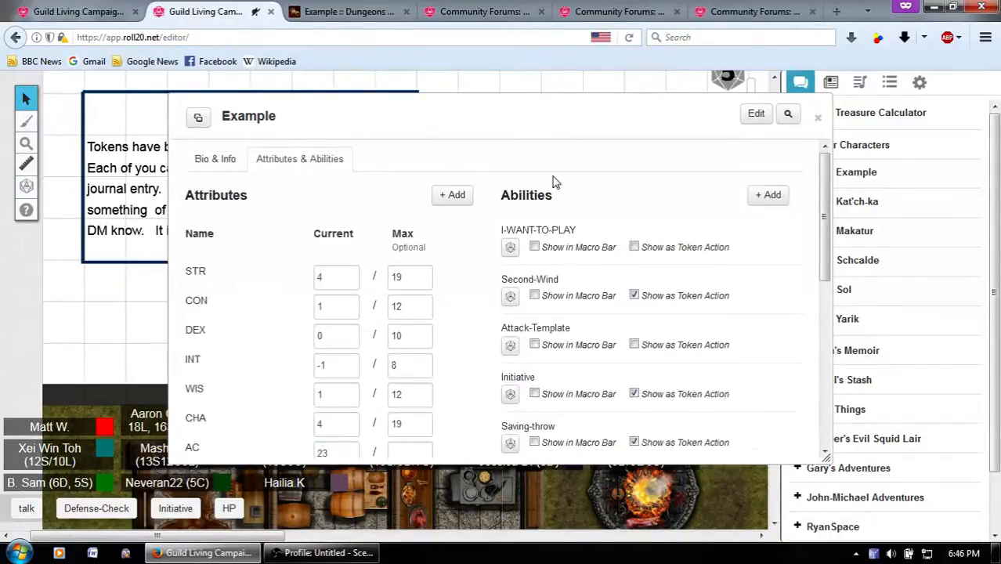
{"action": "left_click", "coordinate": [454, 195]}
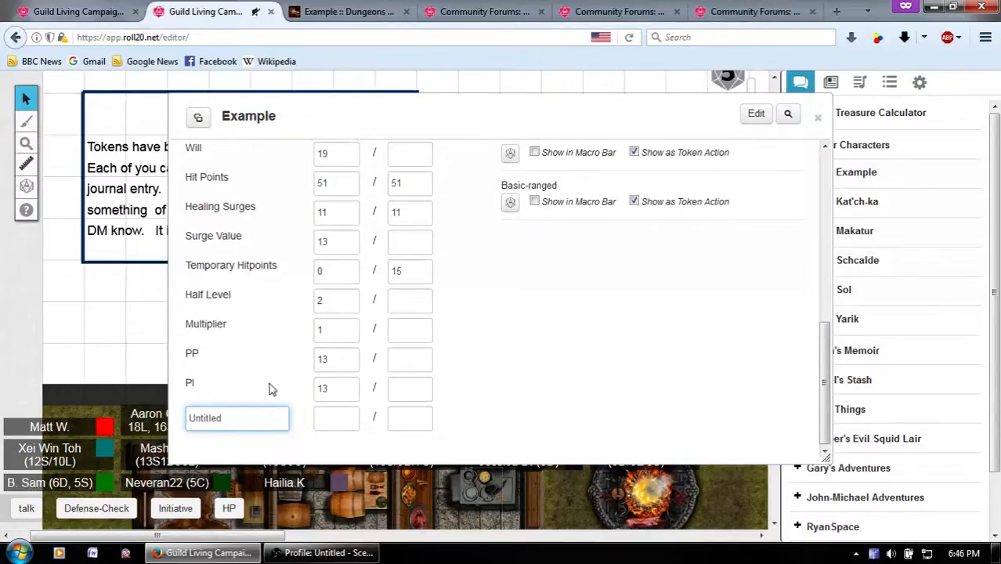
{"action": "double_click", "coordinate": [259, 419]}
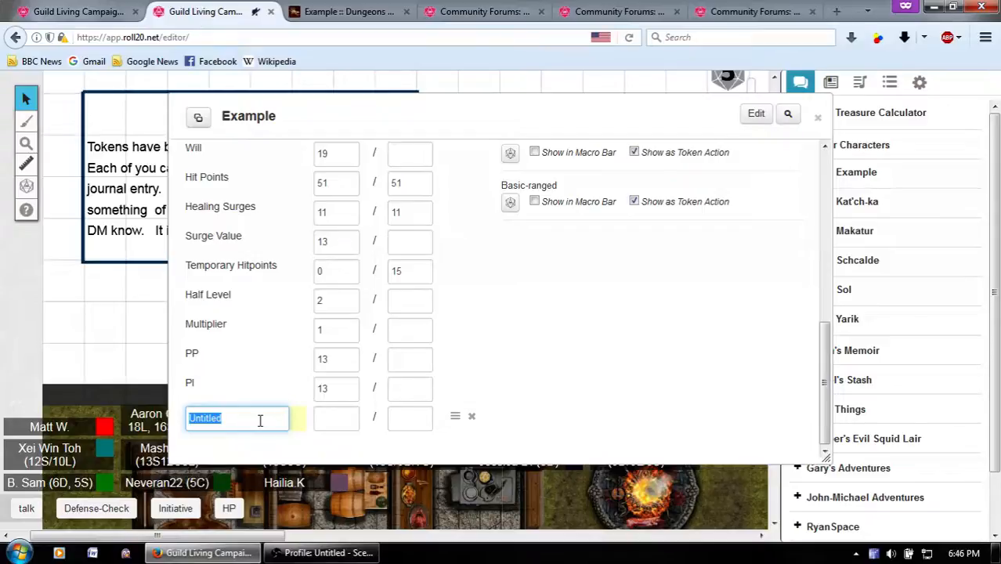
{"action": "type", "text": "Ducks saved"}
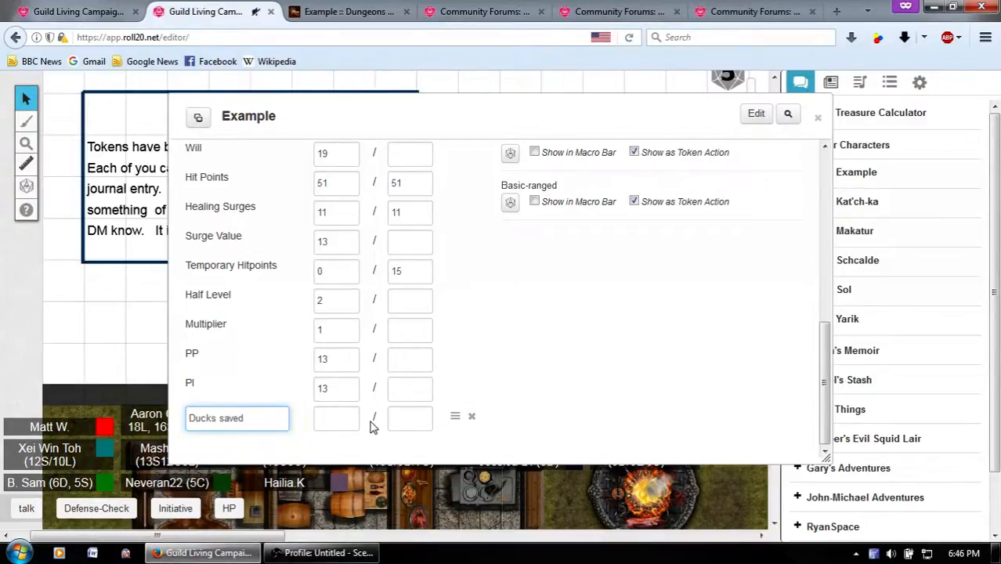
{"action": "left_click", "coordinate": [339, 410]}
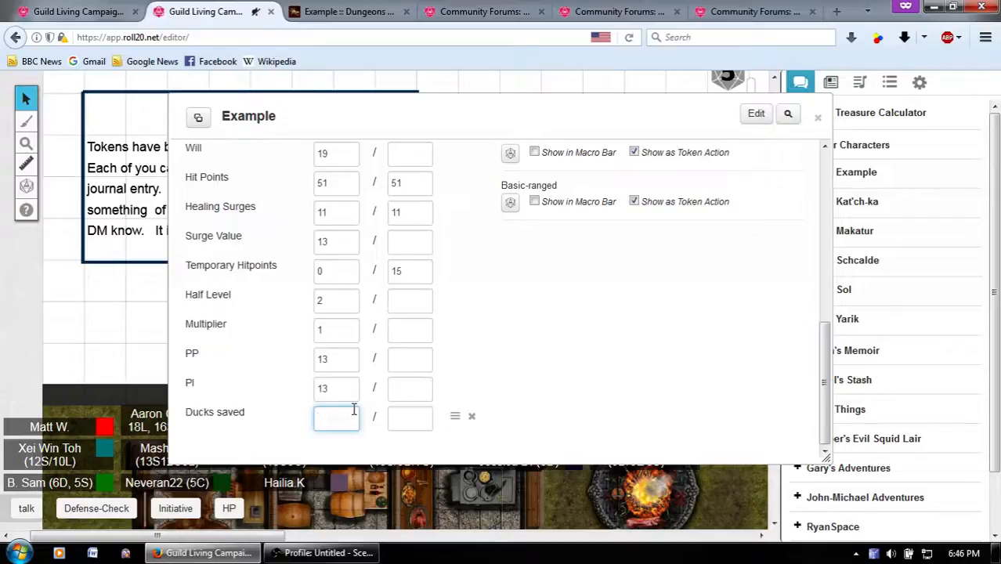
{"action": "type", "text": "4"}
{"action": "left_click", "coordinate": [398, 414]}
{"action": "type", "text": "5"}
{"action": "left_click", "coordinate": [429, 382]}
{"action": "left_click", "coordinate": [625, 407]}
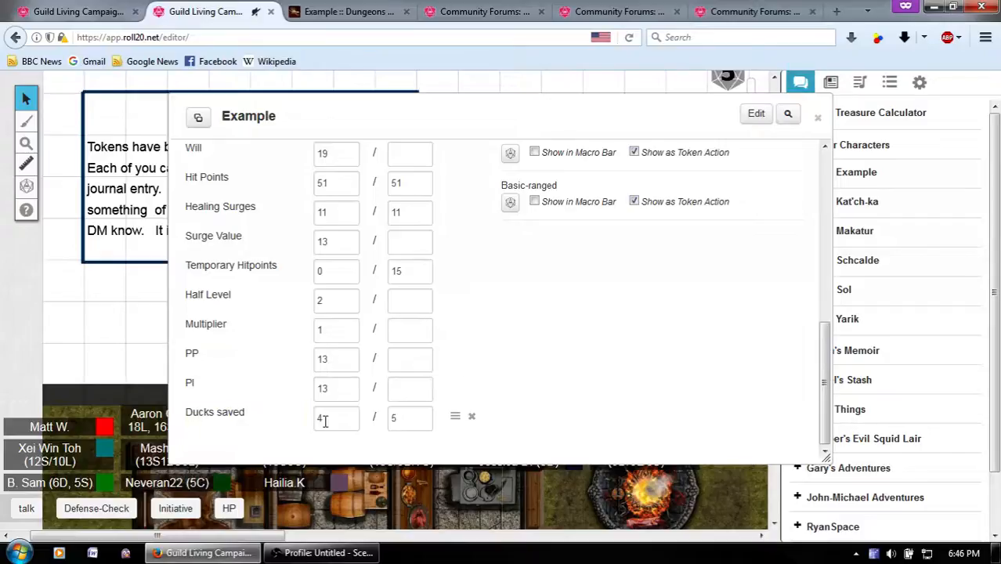
Review the Example character's completed attribute list alongside its abilities.
{"action": "scroll", "coordinate": [238, 437], "scroll_direction": "up", "scroll_amount": 3}
{"action": "scroll", "coordinate": [243, 436], "scroll_direction": "up", "scroll_amount": 3}
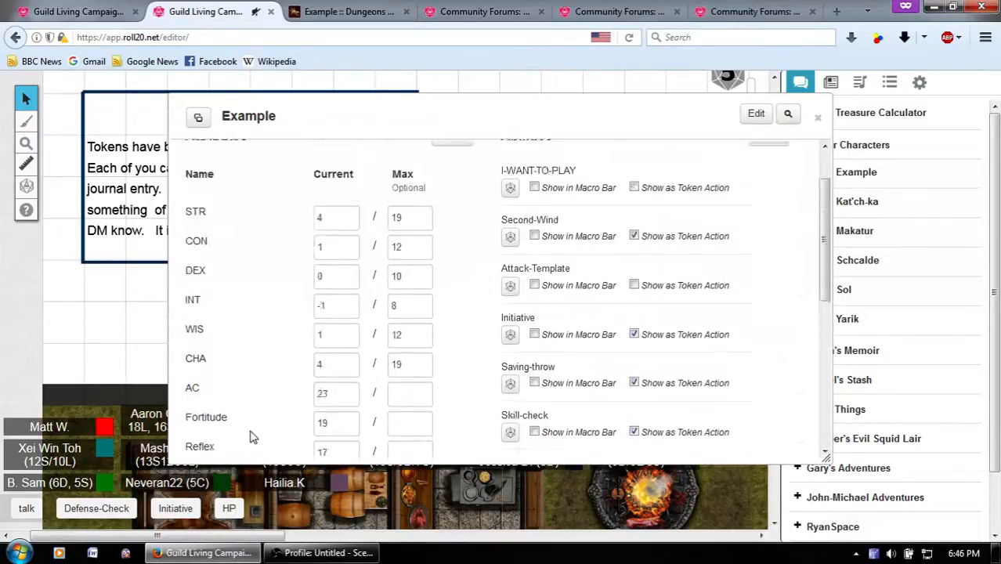
{"action": "scroll", "coordinate": [402, 290], "scroll_direction": "down", "scroll_amount": 5}
{"action": "scroll", "coordinate": [402, 290], "scroll_direction": "down", "scroll_amount": 2}
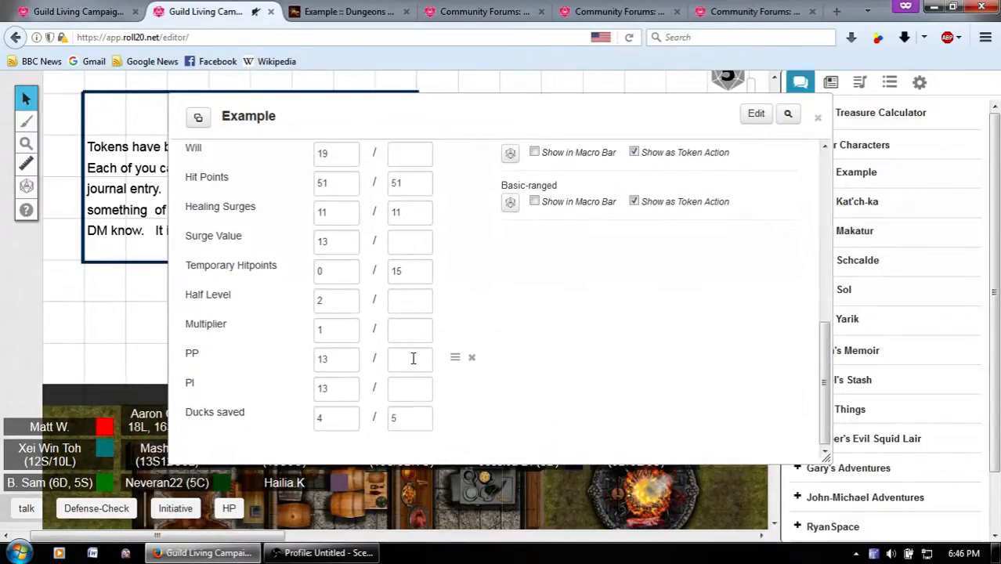
{"action": "scroll", "coordinate": [391, 396], "scroll_direction": "up", "scroll_amount": 6}
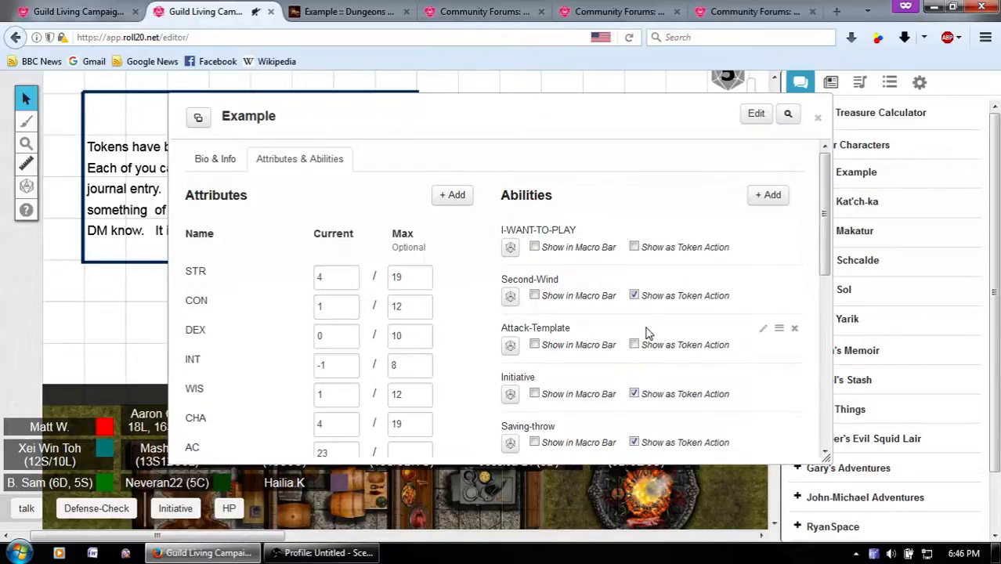
{"action": "scroll", "coordinate": [312, 285], "scroll_direction": "down", "scroll_amount": 5}
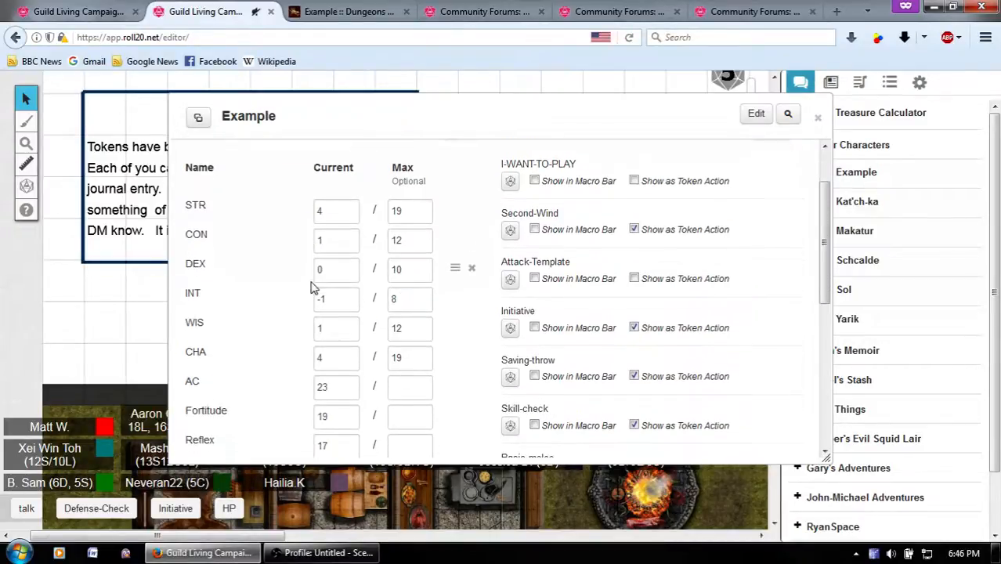
{"action": "scroll", "coordinate": [312, 287], "scroll_direction": "down", "scroll_amount": 1}
{"action": "scroll", "coordinate": [312, 287], "scroll_direction": "up", "scroll_amount": 6}
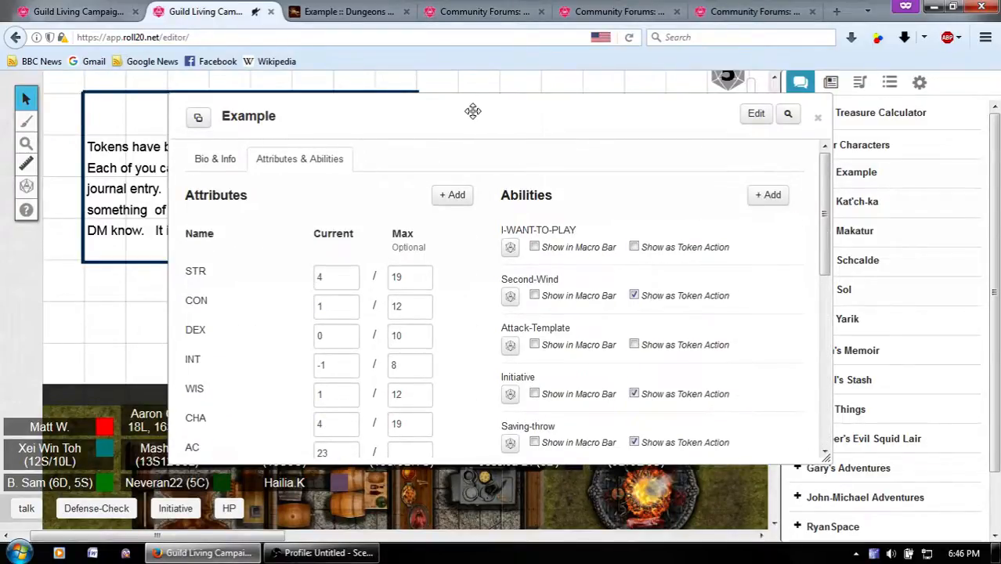
Consult Step 14, "Fill out your Journal Entry", in the new player checklist forum post.
{"action": "left_click", "coordinate": [479, 11]}
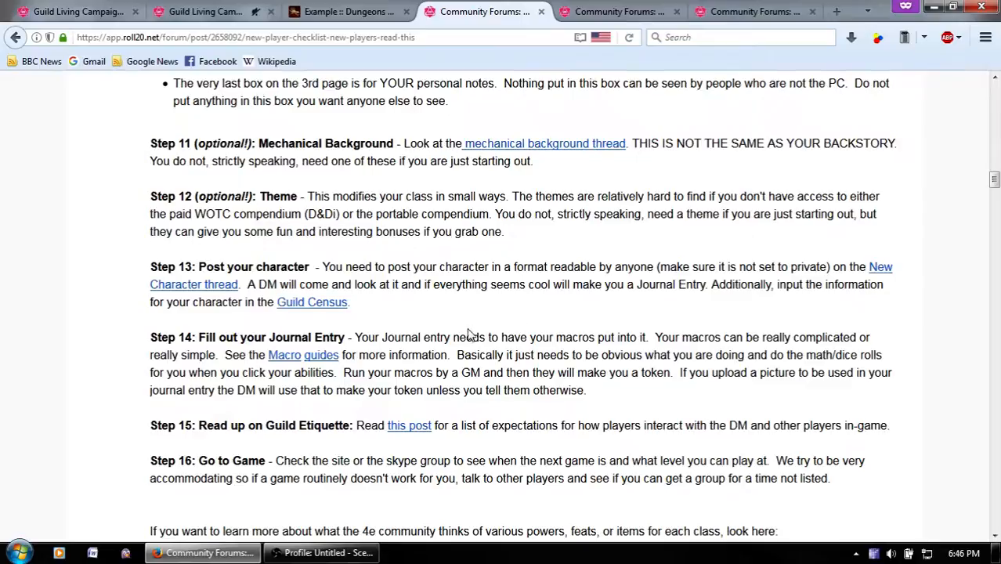
{"action": "left_click_drag", "start_coordinate": [359, 337], "coordinate": [652, 336]}
{"action": "left_click", "coordinate": [652, 336]}
View the opening of the "Macros: The Absolute Basics" forum thread and return to the new player checklist.
{"action": "left_click", "coordinate": [631, 10]}
{"action": "left_click", "coordinate": [750, 11]}
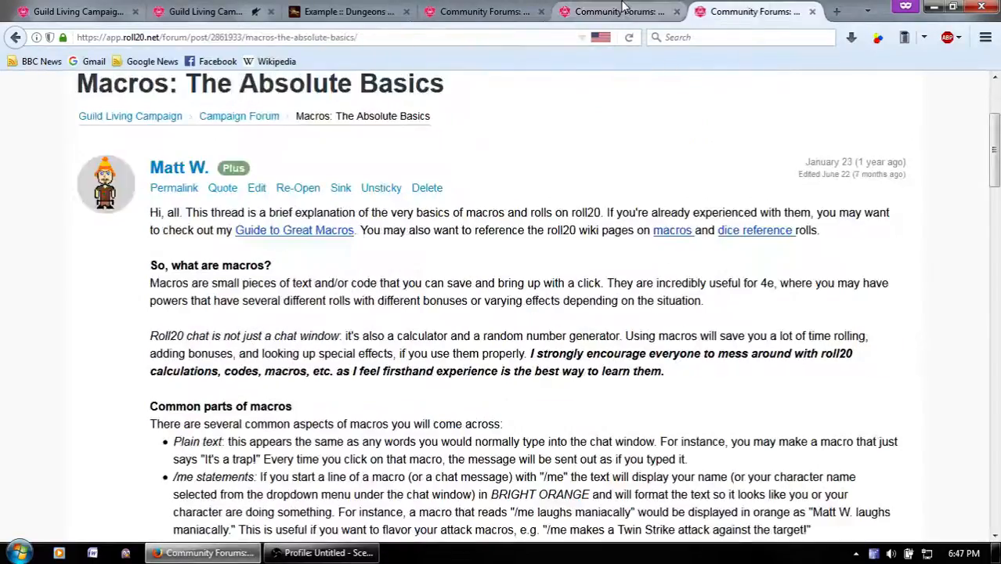
{"action": "scroll", "coordinate": [531, 283], "scroll_direction": "up", "scroll_amount": 1}
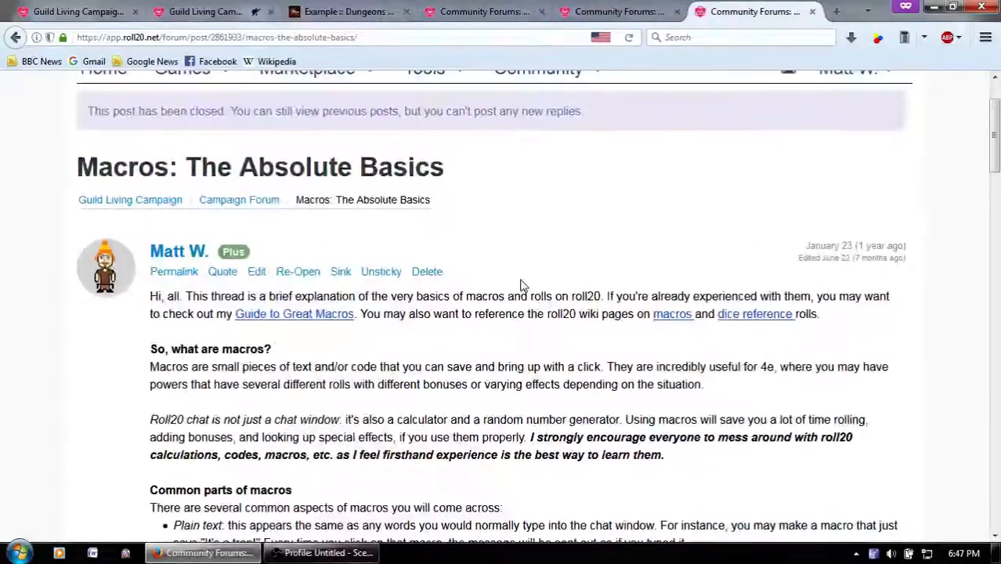
{"action": "scroll", "coordinate": [176, 127], "scroll_direction": "down", "scroll_amount": 2}
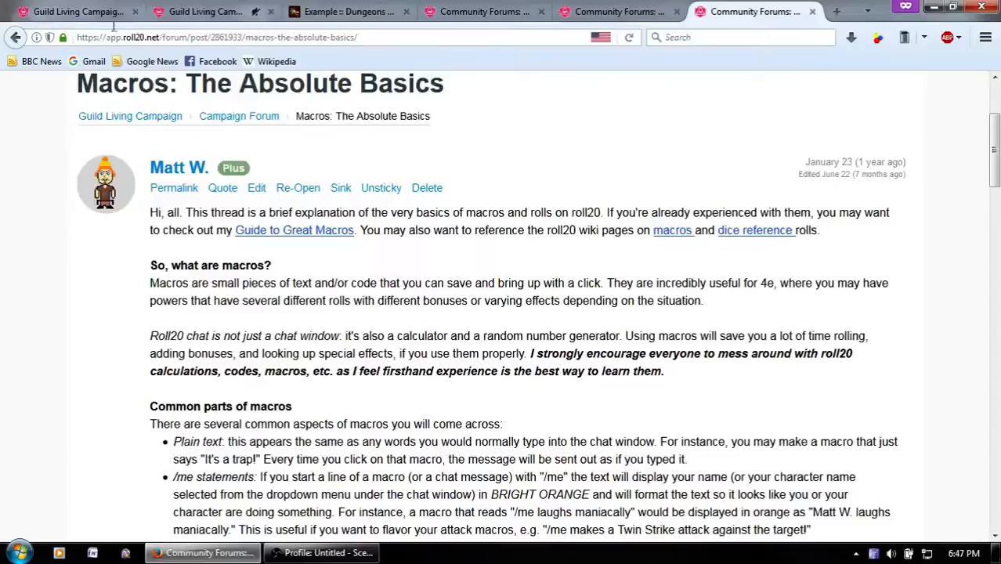
{"action": "left_click", "coordinate": [479, 11]}
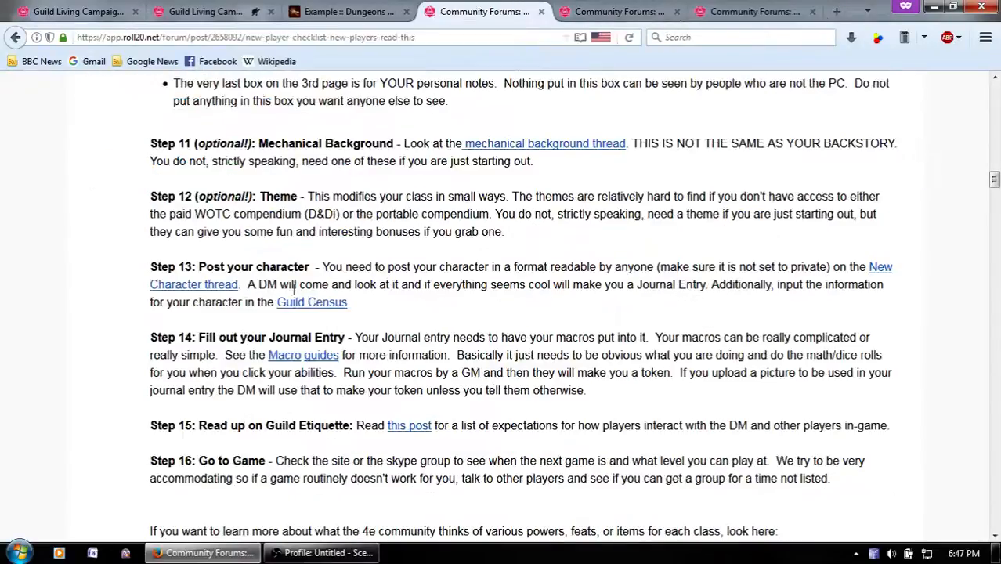
Open the Macro guides link from Step 14 in its own tab and skim the Guide to Great Macros thread.
{"action": "middle_click", "coordinate": [321, 368]}
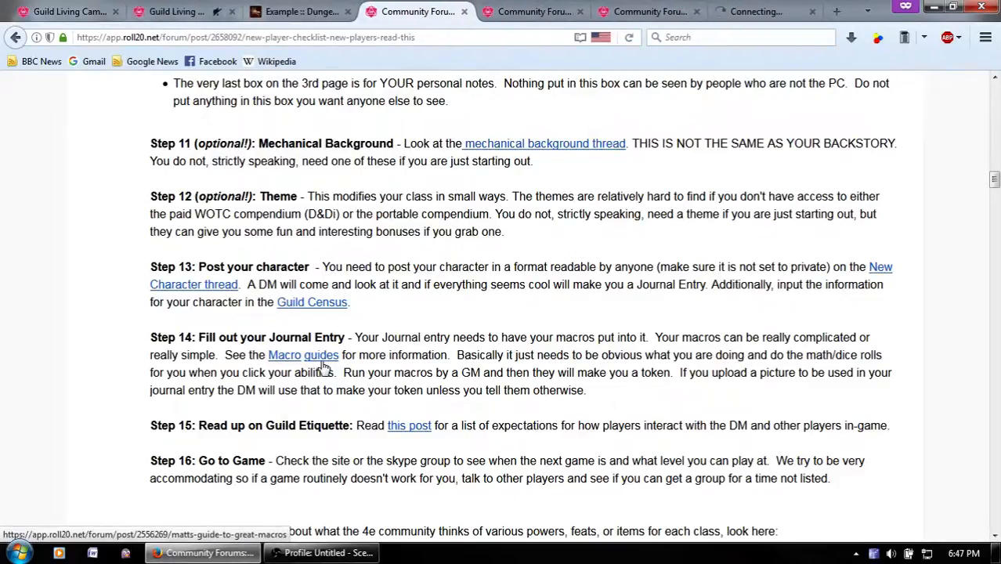
{"action": "left_click", "coordinate": [766, 8]}
{"action": "scroll", "coordinate": [521, 316], "scroll_direction": "down", "scroll_amount": 5}
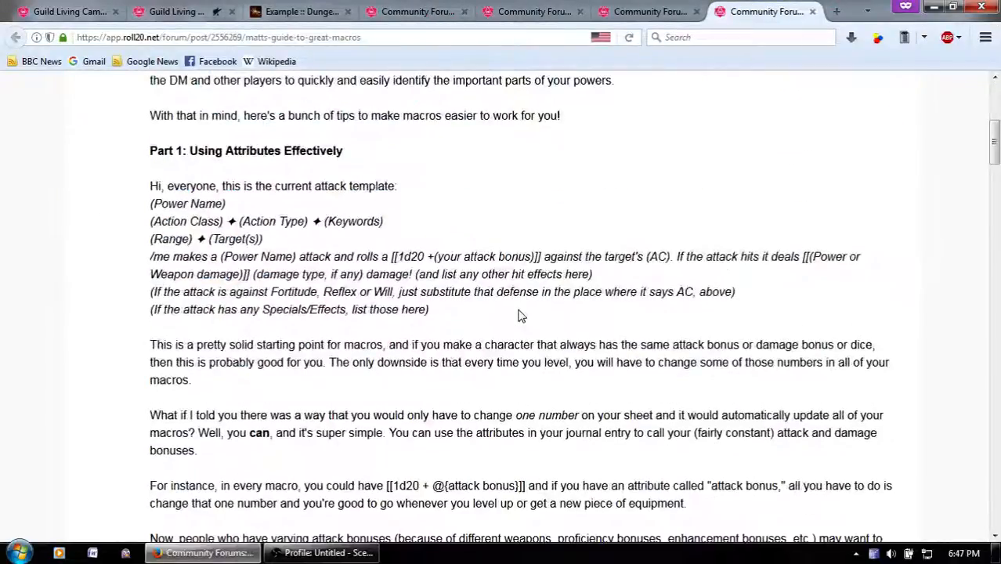
{"action": "scroll", "coordinate": [521, 316], "scroll_direction": "up", "scroll_amount": 5}
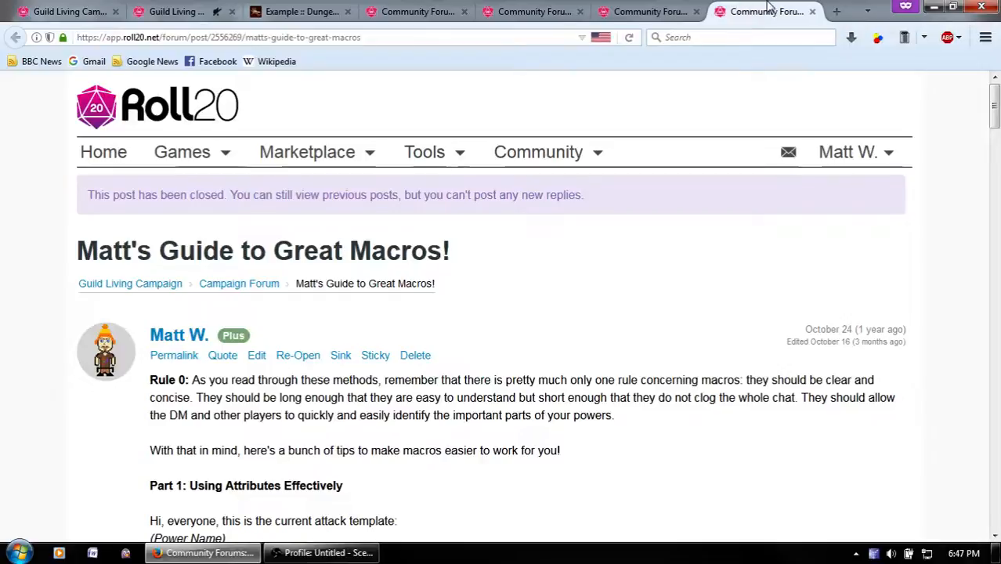
Skim the "Macros: The Absolute Basics" thread, covering the common parts of macros and where macros go.
{"action": "key", "text": "ctrl+Page_Up"}
{"action": "key", "text": "ctrl+Page_Up"}
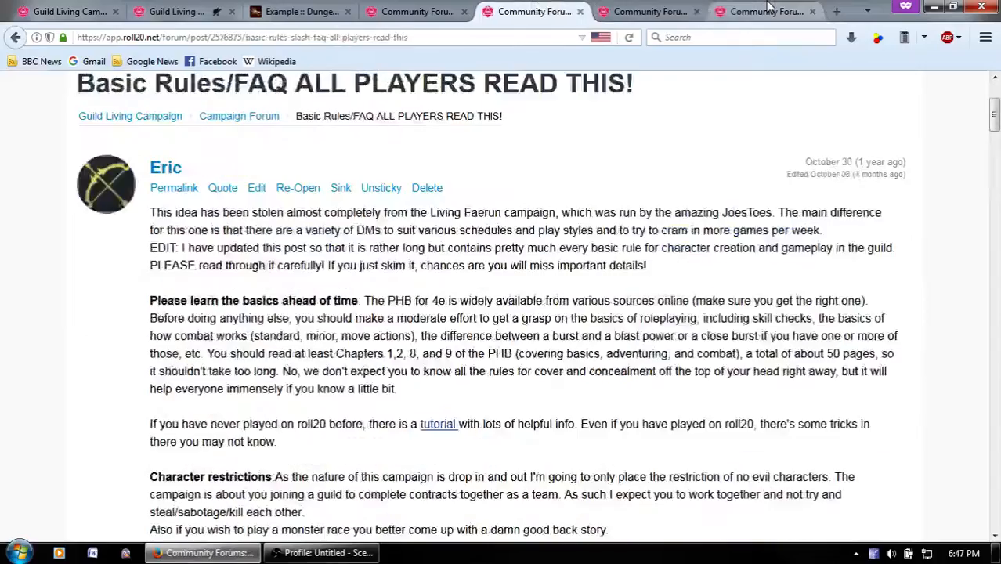
{"action": "key", "text": "ctrl+Page_Down"}
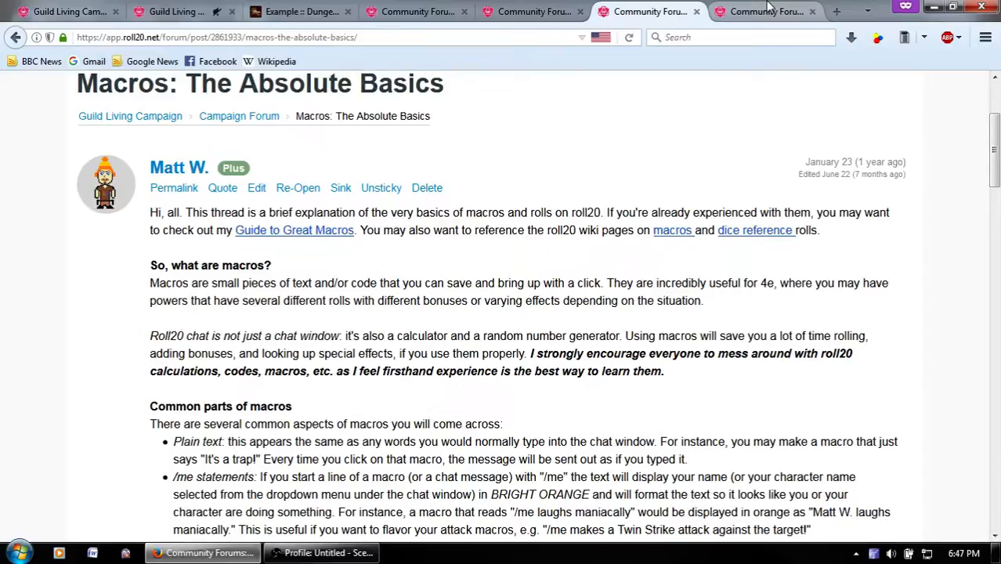
{"action": "scroll", "coordinate": [614, 183], "scroll_direction": "down", "scroll_amount": 2}
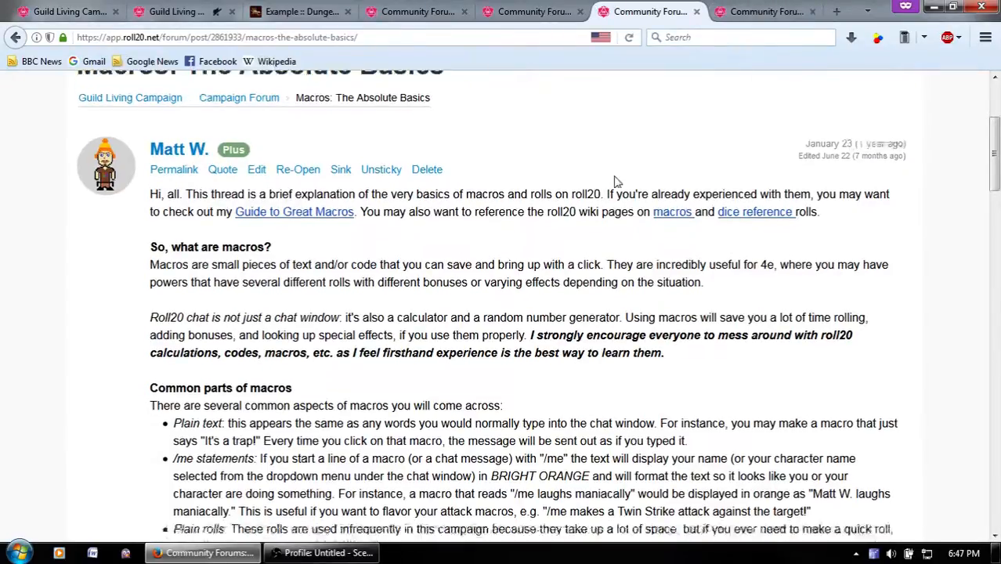
{"action": "scroll", "coordinate": [303, 254], "scroll_direction": "up", "scroll_amount": 1}
{"action": "scroll", "coordinate": [302, 254], "scroll_direction": "up", "scroll_amount": 1}
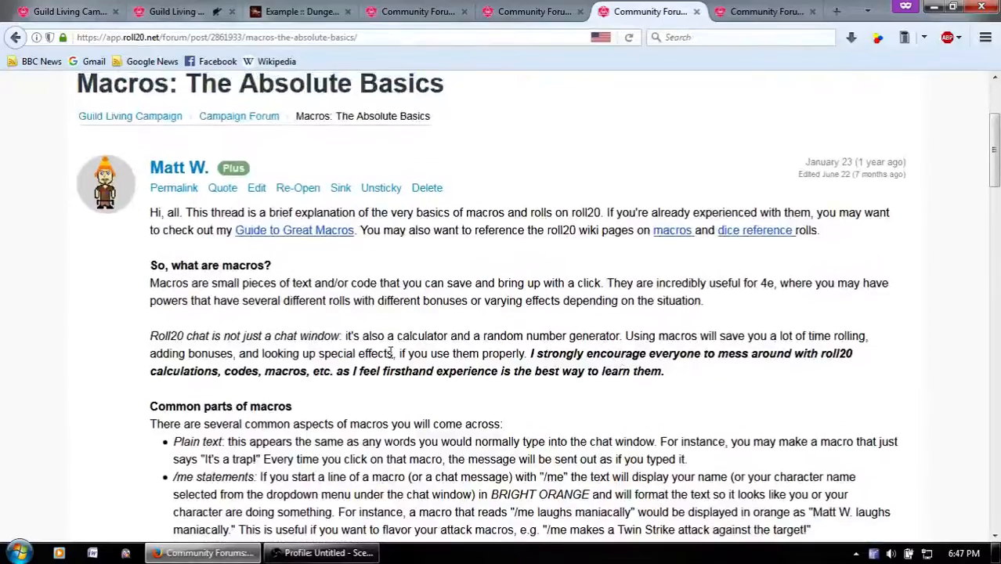
{"action": "scroll", "coordinate": [390, 352], "scroll_direction": "down", "scroll_amount": 5}
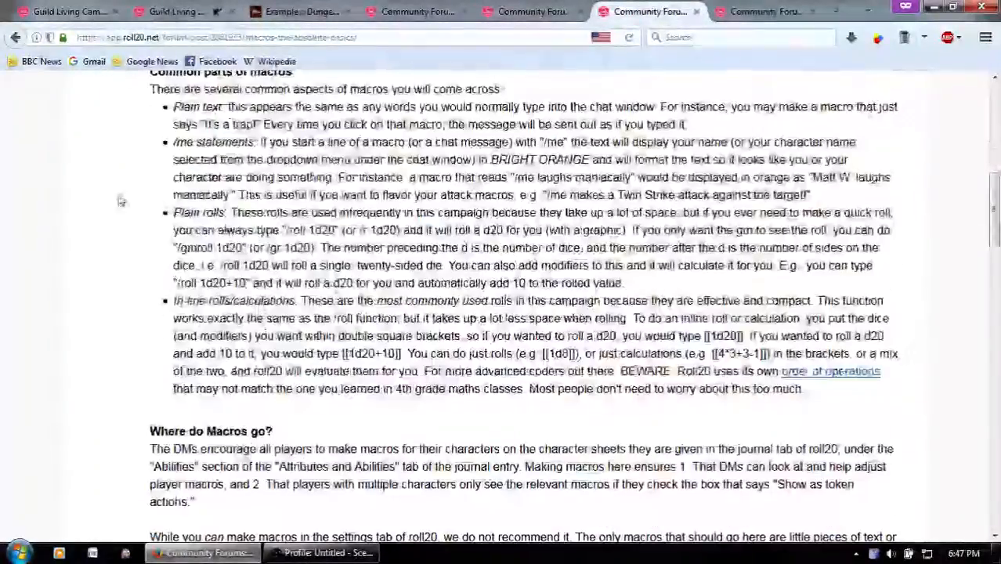
{"action": "scroll", "coordinate": [121, 202], "scroll_direction": "down", "scroll_amount": 7}
{"action": "scroll", "coordinate": [536, 344], "scroll_direction": "up", "scroll_amount": 6}
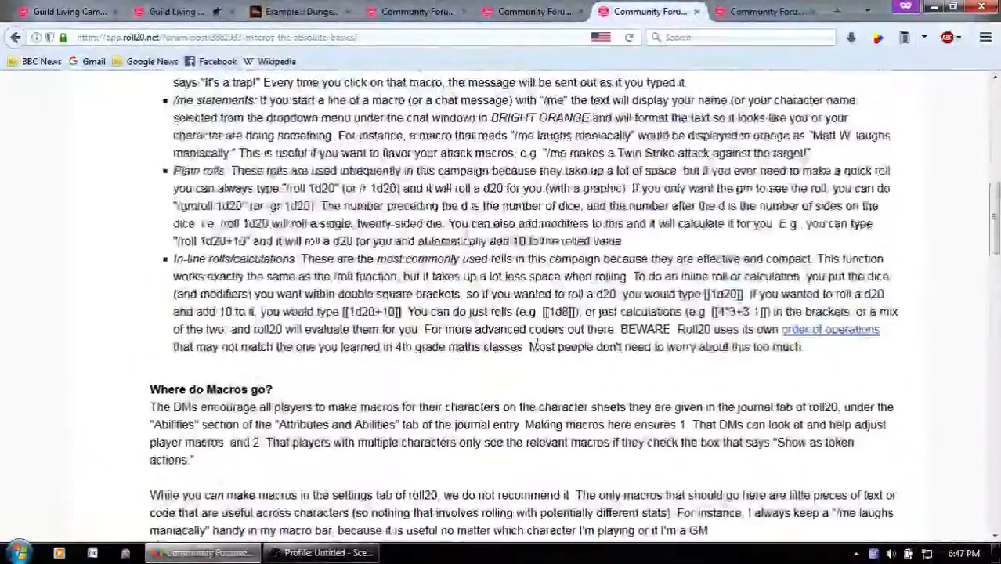
{"action": "scroll", "coordinate": [536, 344], "scroll_direction": "up", "scroll_amount": 5}
Return to the game editor, look through the My Settings options, and go back to the journal list.
{"action": "left_click", "coordinate": [176, 11]}
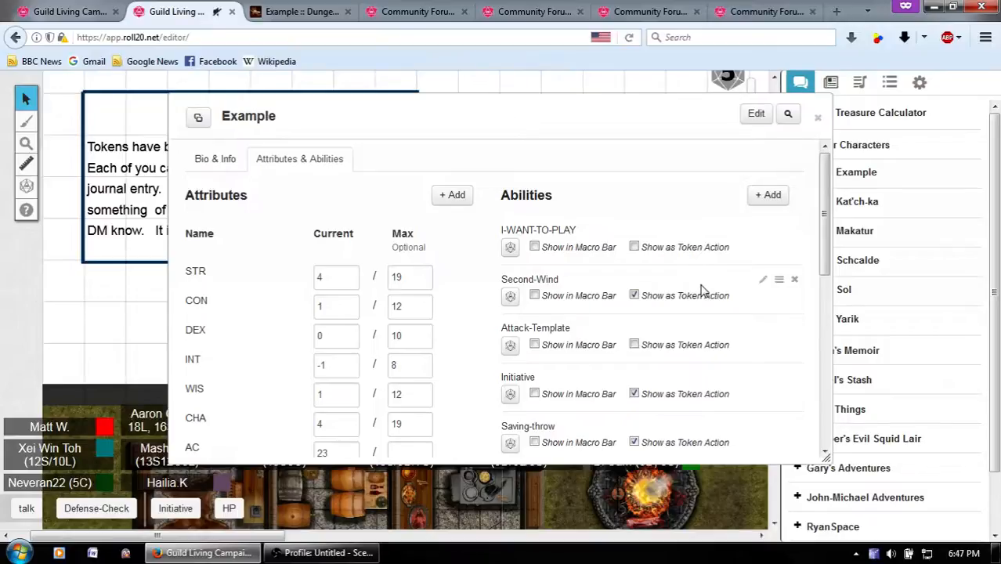
{"action": "left_click_drag", "start_coordinate": [690, 124], "coordinate": [612, 119]}
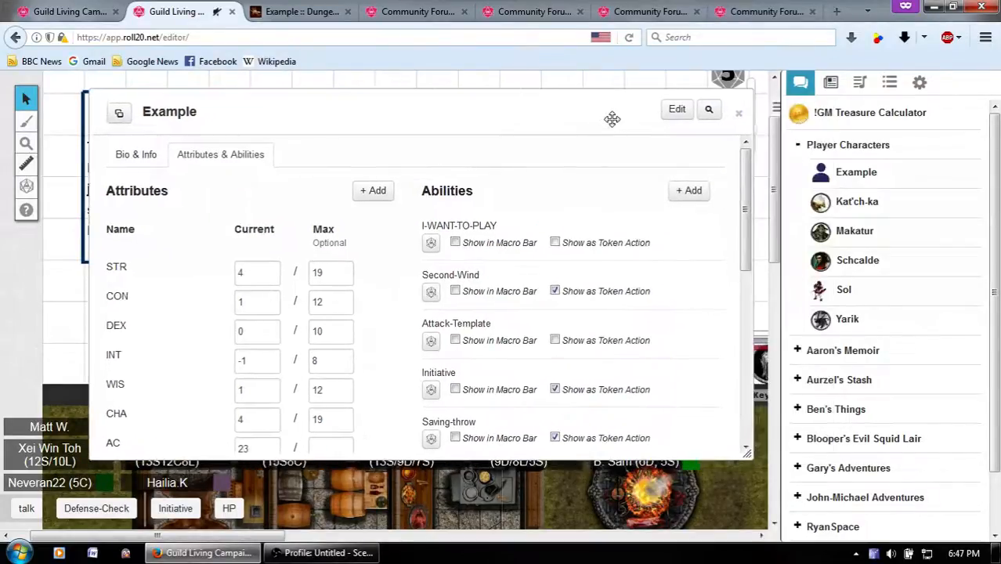
{"action": "left_click", "coordinate": [930, 87]}
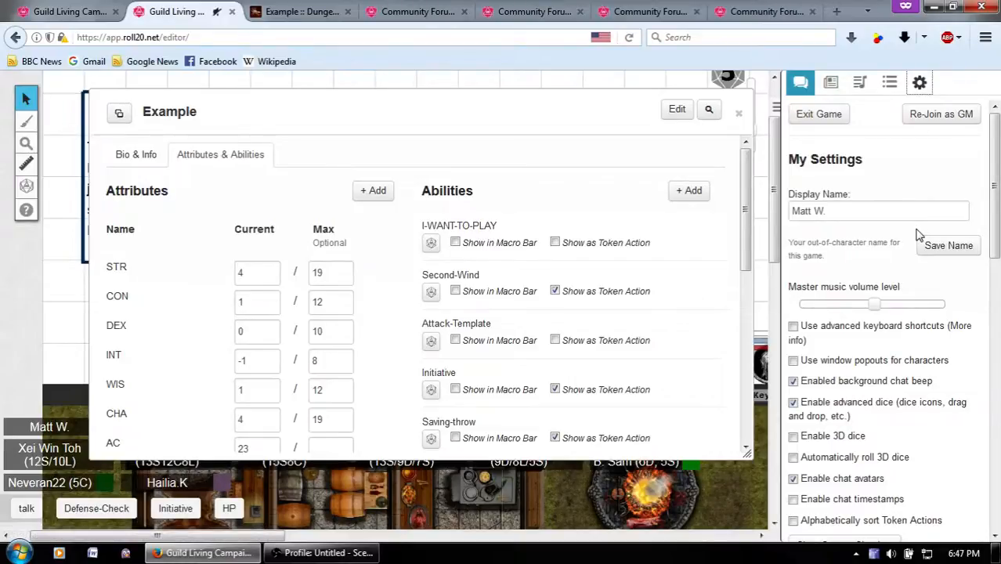
{"action": "scroll", "coordinate": [955, 228], "scroll_direction": "down", "scroll_amount": 10}
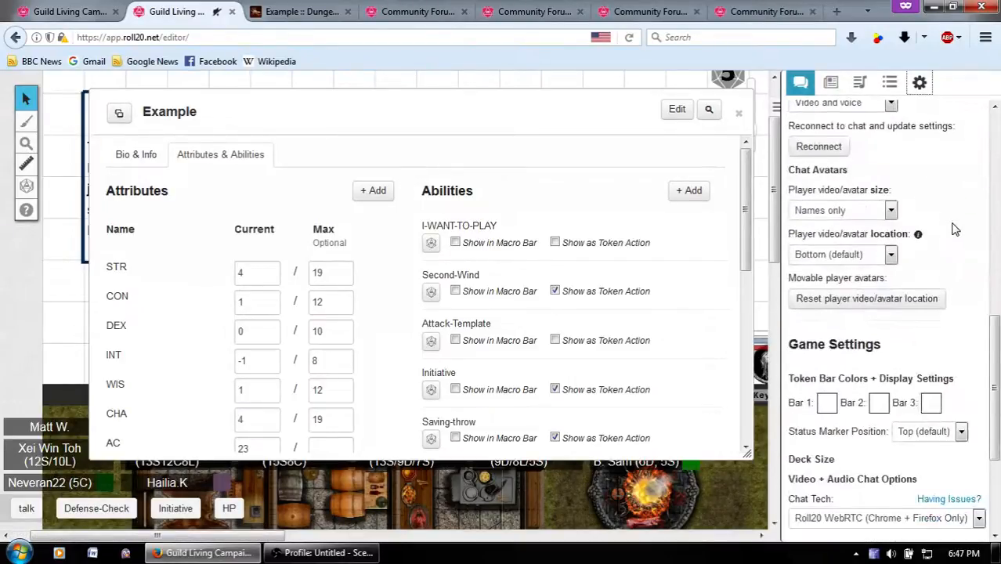
{"action": "scroll", "coordinate": [954, 227], "scroll_direction": "up", "scroll_amount": 10}
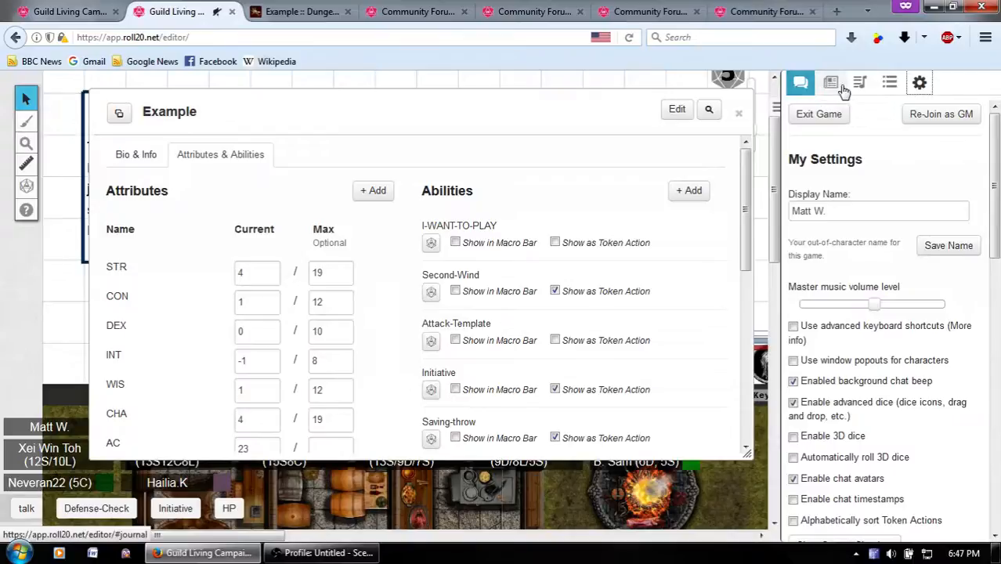
{"action": "left_click", "coordinate": [833, 86]}
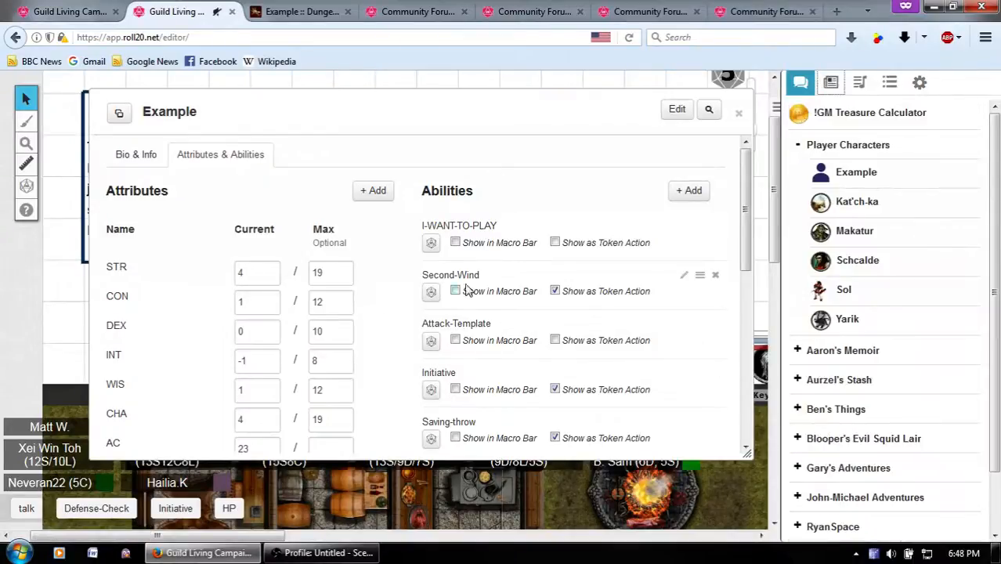
Reposition the Example character sheet clear of the sidebar and show the chat beside it.
{"action": "left_click_drag", "start_coordinate": [495, 116], "coordinate": [542, 118]}
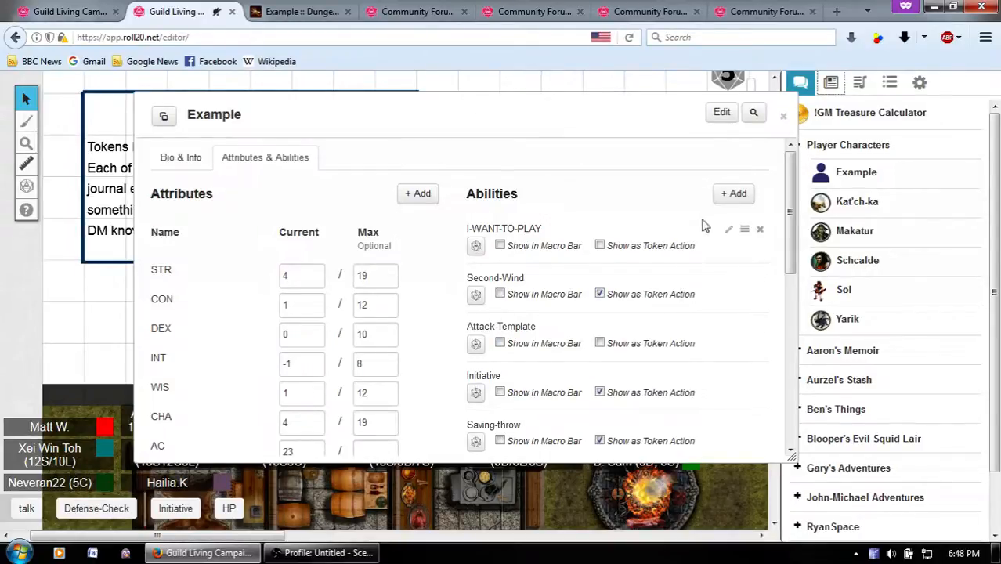
{"action": "left_click_drag", "start_coordinate": [689, 116], "coordinate": [657, 112]}
{"action": "left_click", "coordinate": [811, 81]}
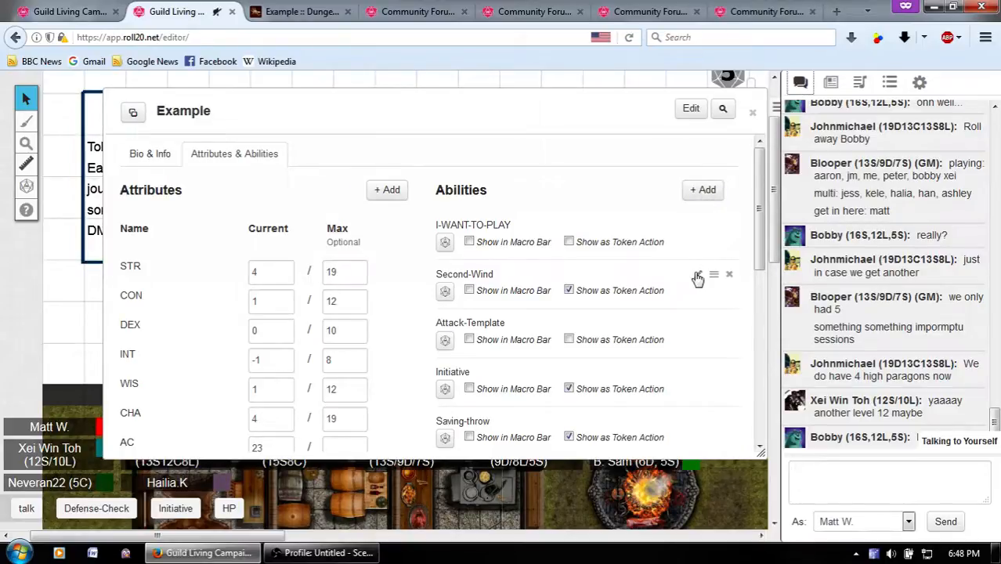
Inspect the Second-Wind ability's macro text, close its editor, and run the ability in the chat.
{"action": "left_click", "coordinate": [696, 274]}
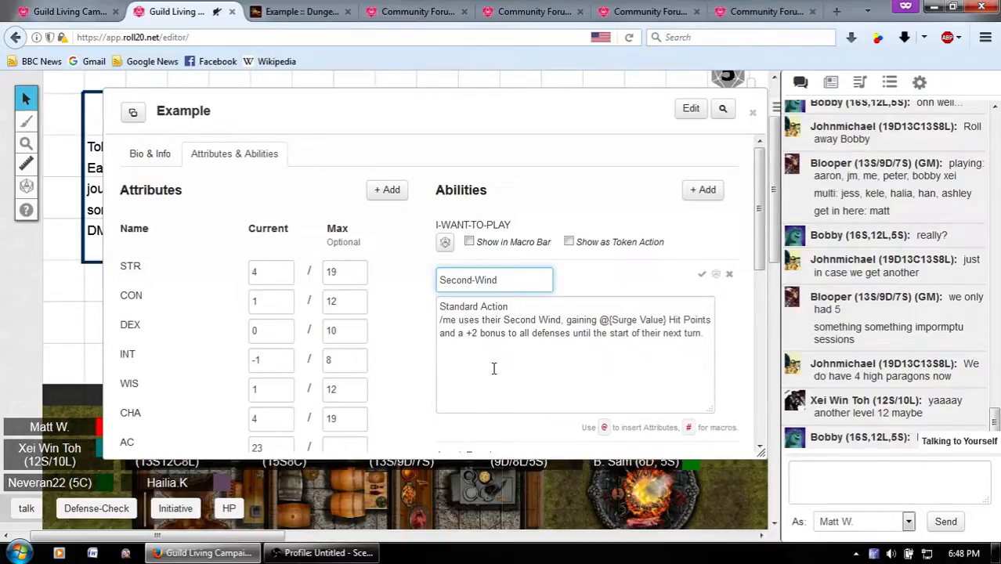
{"action": "left_click", "coordinate": [868, 472]}
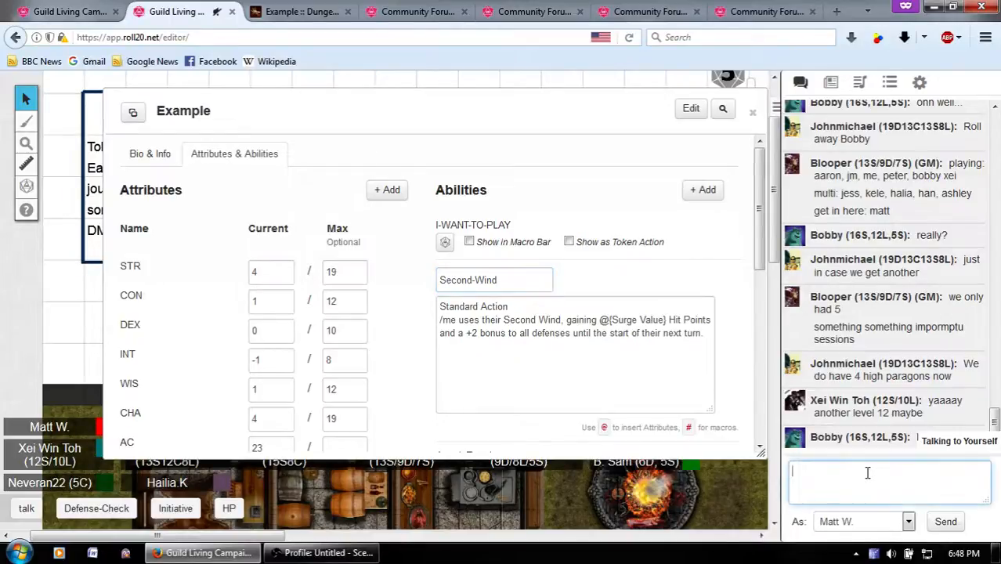
{"action": "left_click", "coordinate": [670, 317]}
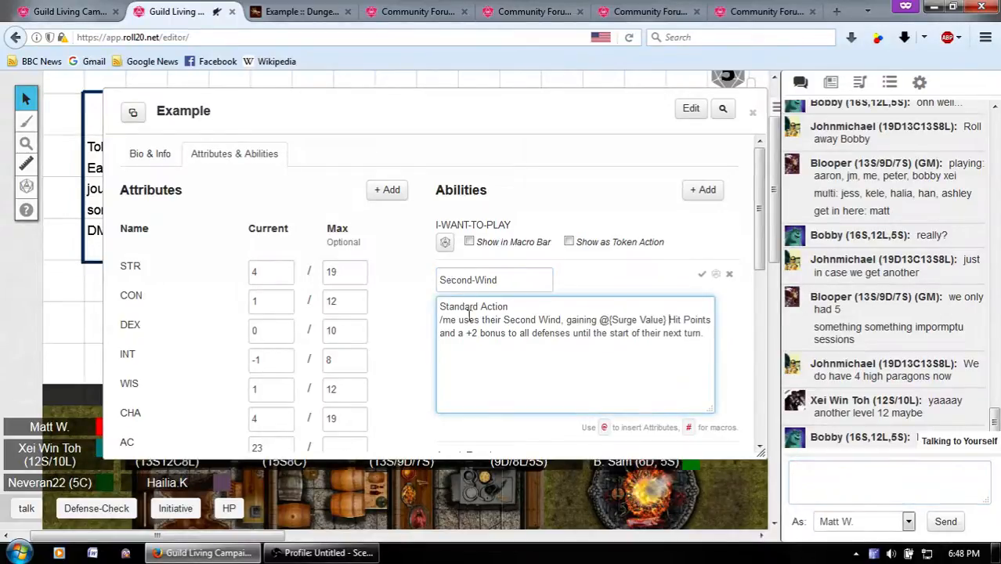
{"action": "left_click", "coordinate": [702, 273]}
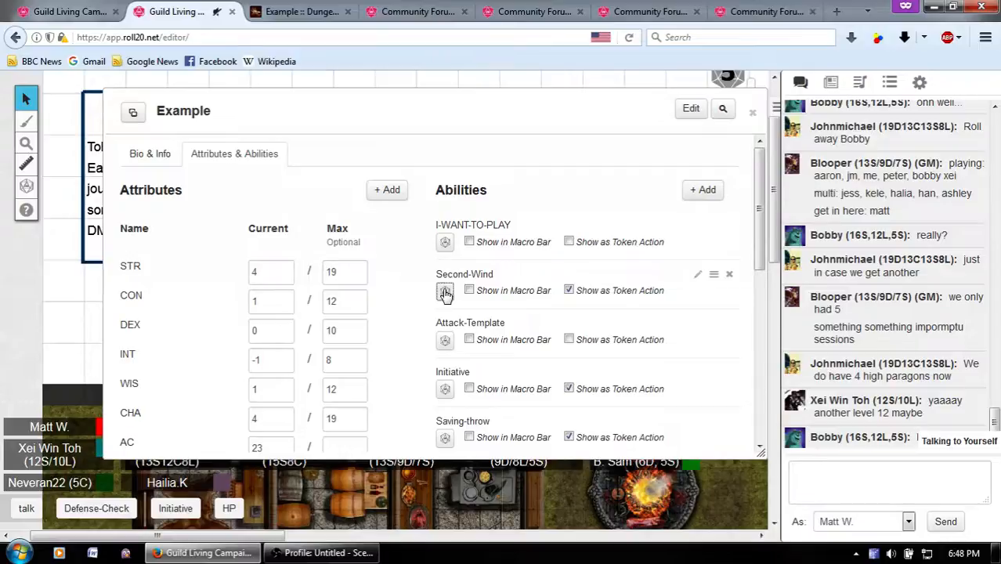
{"action": "left_click", "coordinate": [444, 292]}
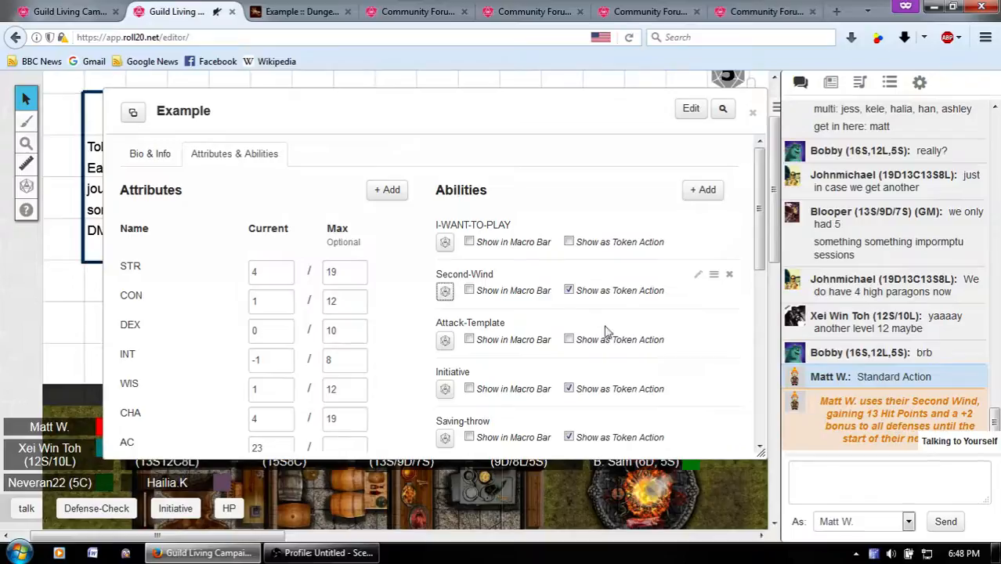
Review the powers and magic items on the Example character's Myth-Weavers sheet, and return to the game editor.
{"action": "left_click", "coordinate": [301, 11]}
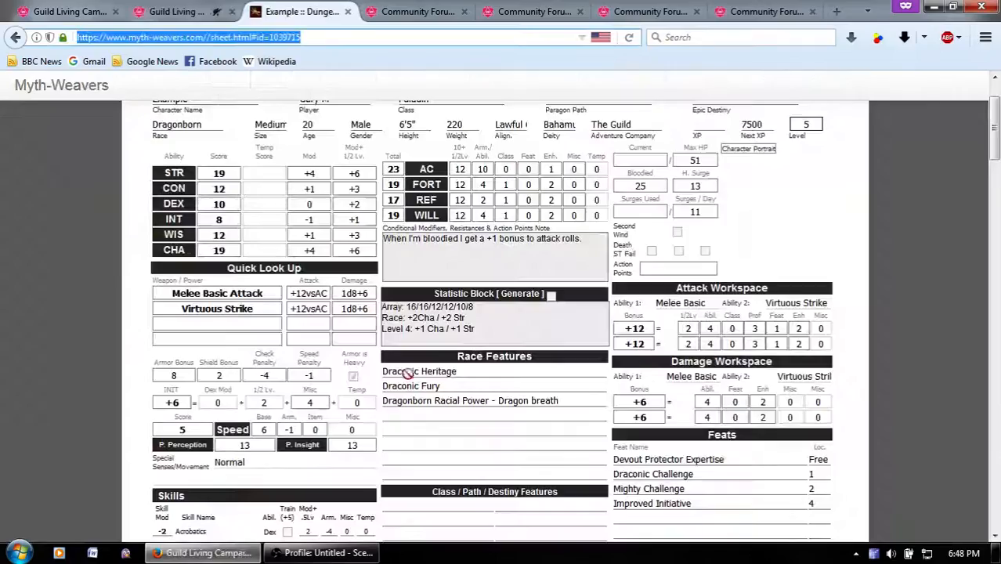
{"action": "scroll", "coordinate": [414, 393], "scroll_direction": "down", "scroll_amount": 10}
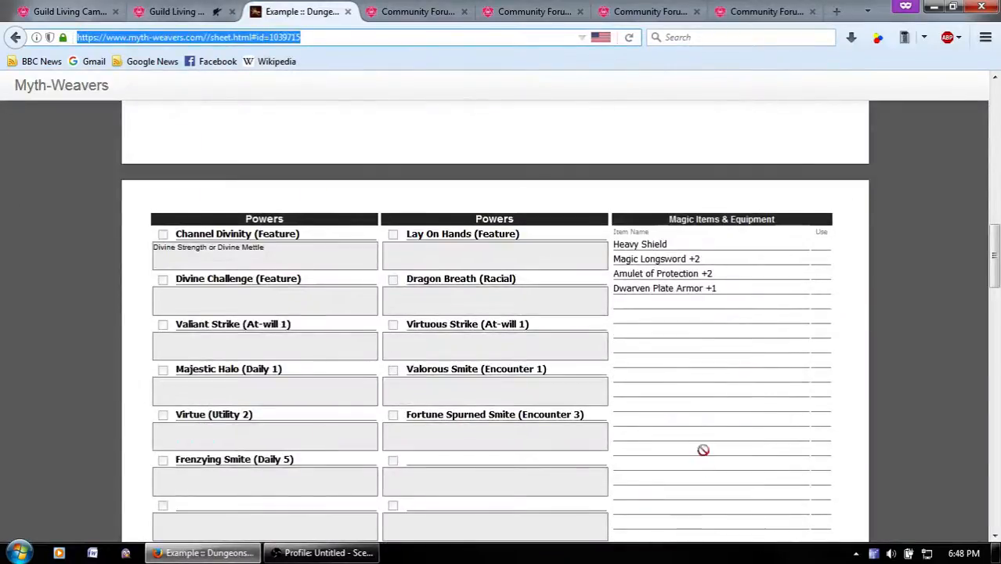
{"action": "scroll", "coordinate": [708, 439], "scroll_direction": "up", "scroll_amount": 2}
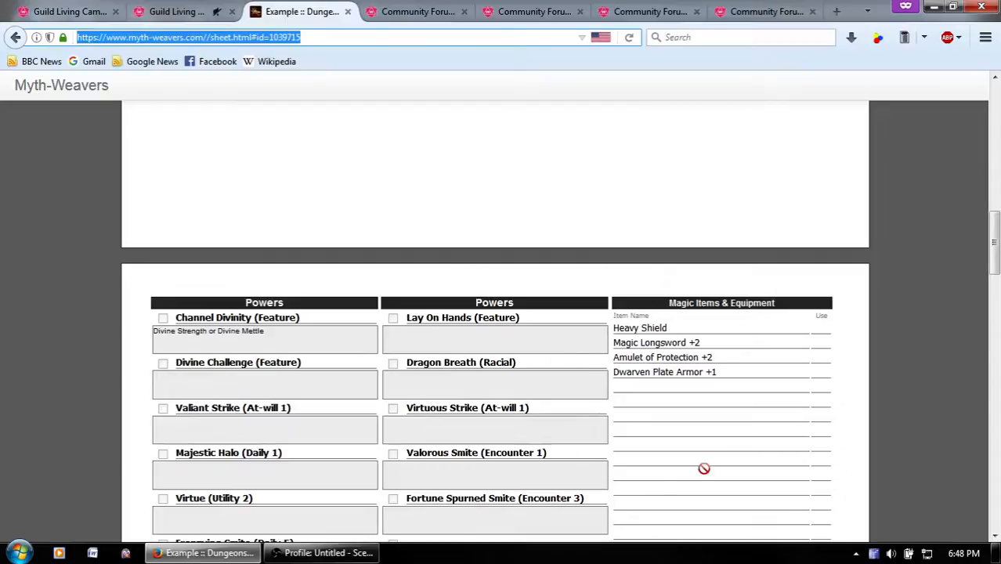
{"action": "scroll", "coordinate": [713, 464], "scroll_direction": "down", "scroll_amount": 4}
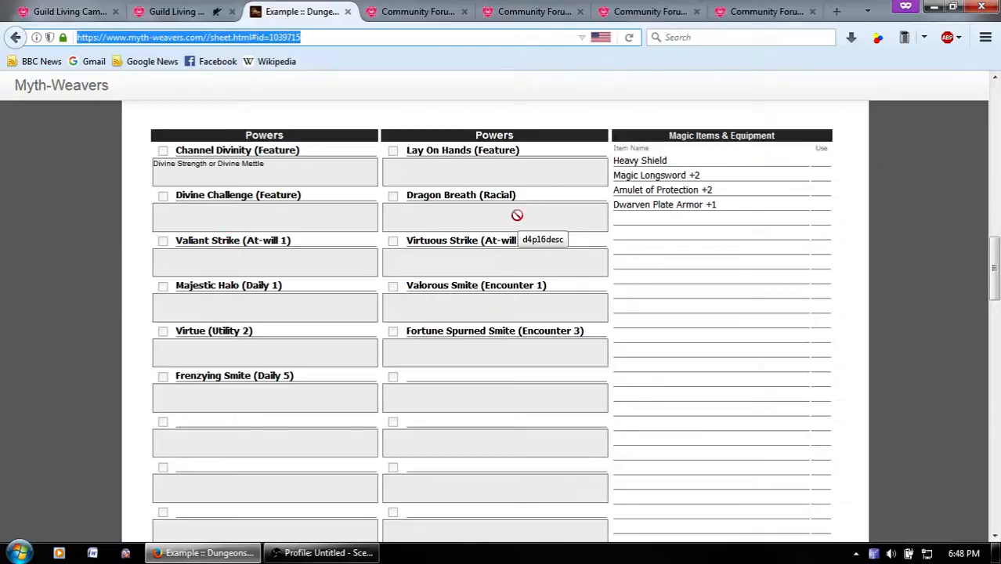
{"action": "key", "text": "ctrl+shift+Tab"}
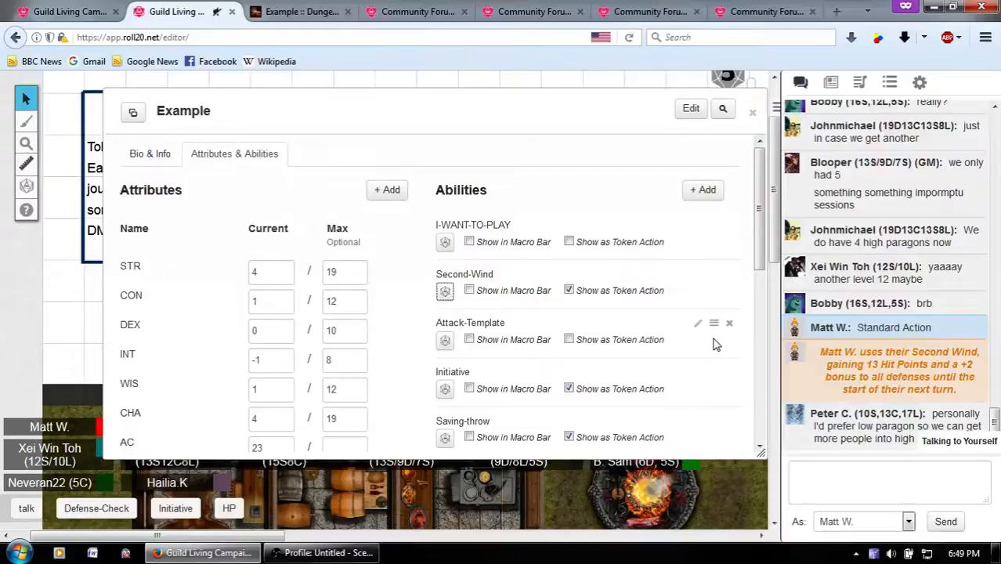
Examine the full macro text of the Attack-Template ability and close its editor.
{"action": "scroll", "coordinate": [701, 359], "scroll_direction": "down", "scroll_amount": 2}
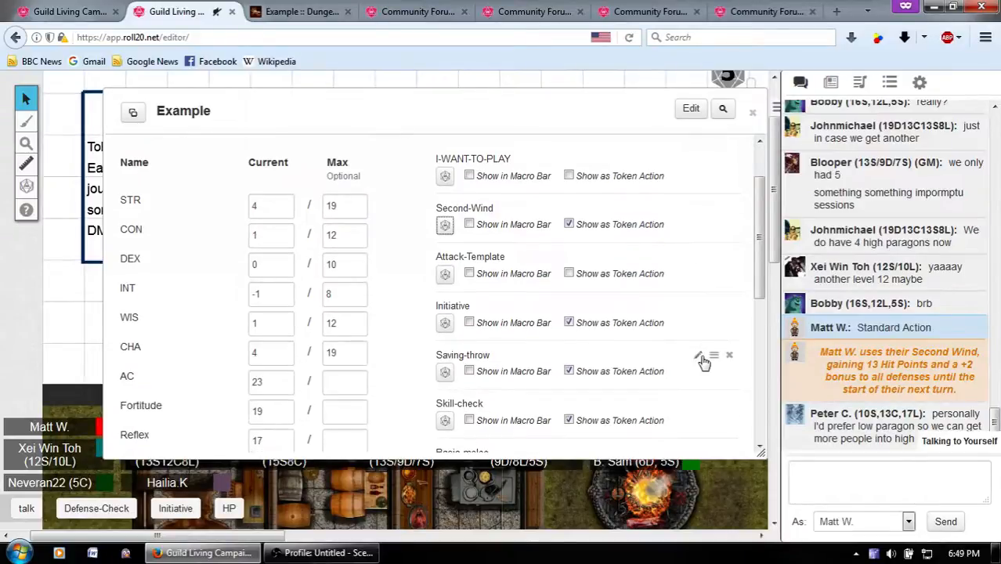
{"action": "scroll", "coordinate": [703, 360], "scroll_direction": "up", "scroll_amount": 1}
{"action": "scroll", "coordinate": [704, 364], "scroll_direction": "down", "scroll_amount": 1}
{"action": "left_click", "coordinate": [700, 259]}
{"action": "scroll", "coordinate": [570, 341], "scroll_direction": "down", "scroll_amount": 1}
{"action": "scroll", "coordinate": [570, 341], "scroll_direction": "up", "scroll_amount": 1}
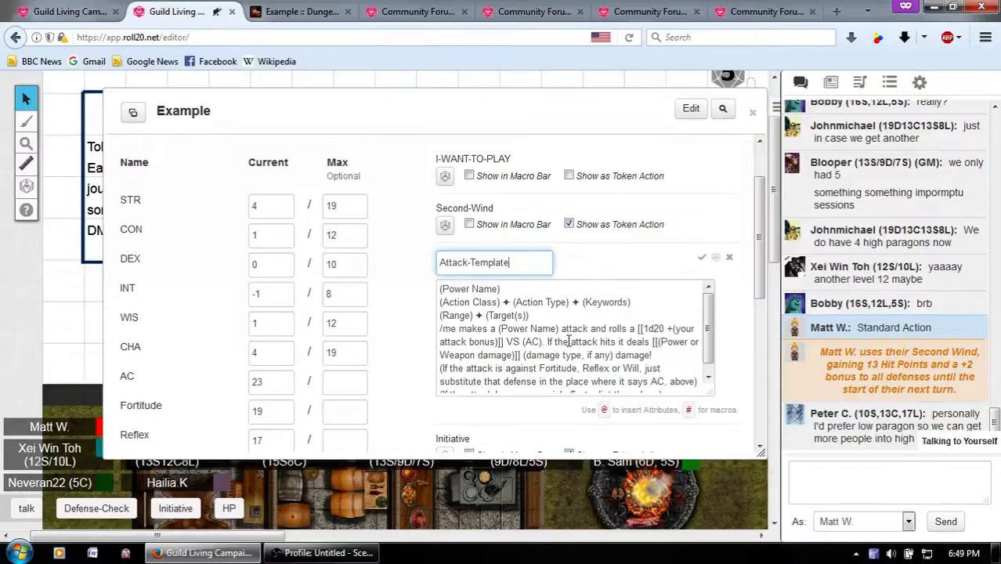
{"action": "scroll", "coordinate": [569, 341], "scroll_direction": "down", "scroll_amount": 1}
{"action": "scroll", "coordinate": [569, 341], "scroll_direction": "up", "scroll_amount": 1}
{"action": "scroll", "coordinate": [570, 342], "scroll_direction": "down", "scroll_amount": 1}
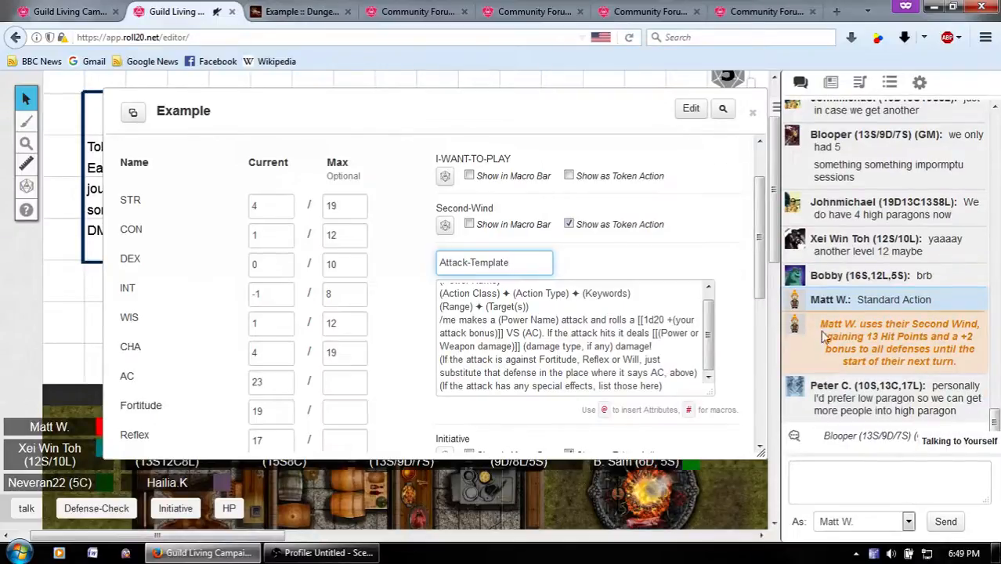
{"action": "mouse_move", "coordinate": [720, 261]}
{"action": "left_click", "coordinate": [703, 262]}
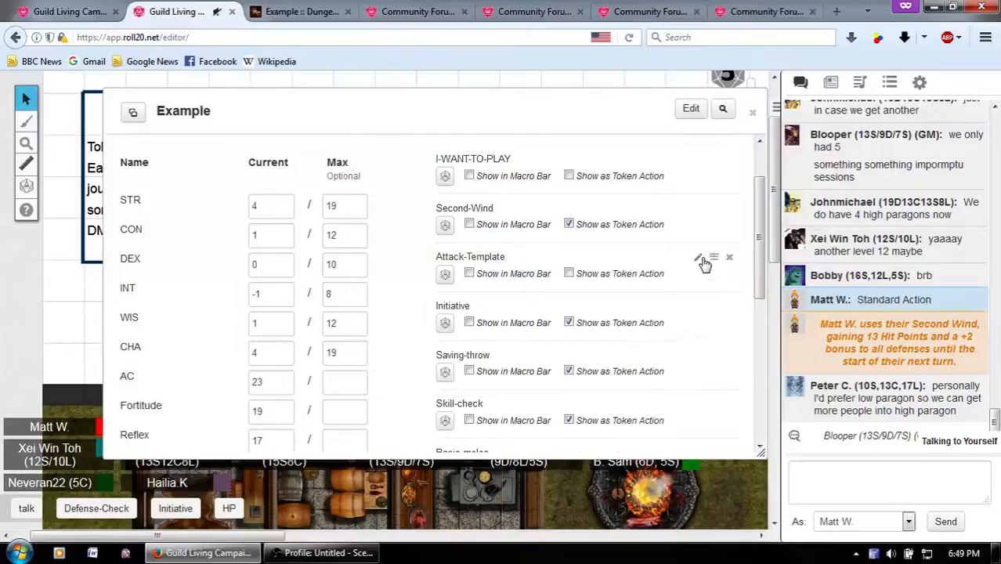
Rename the Example character's Initiative ability to Init and save the change.
{"action": "scroll", "coordinate": [704, 318], "scroll_direction": "down", "scroll_amount": 3}
{"action": "scroll", "coordinate": [708, 318], "scroll_direction": "up", "scroll_amount": 5}
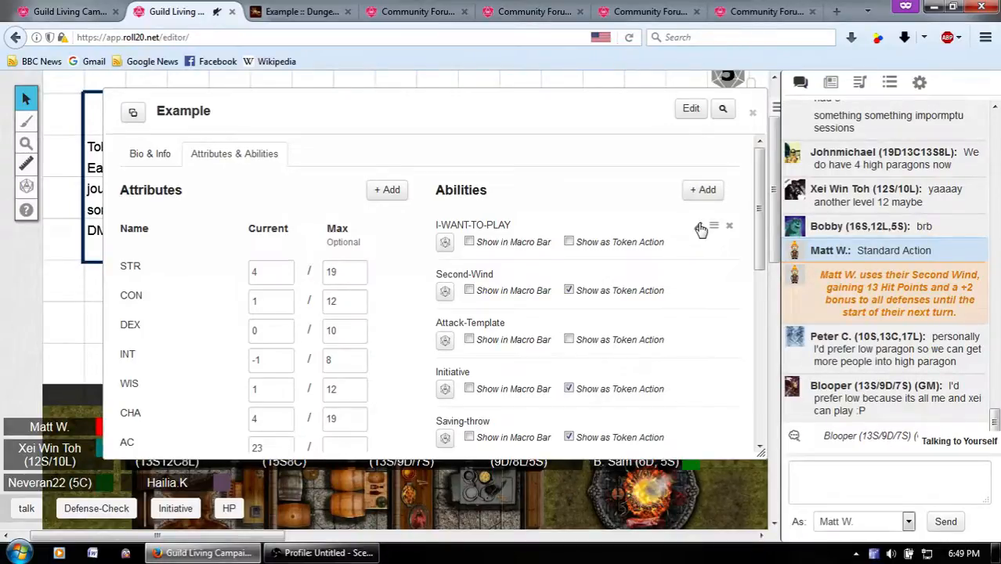
{"action": "scroll", "coordinate": [643, 273], "scroll_direction": "down", "scroll_amount": 1}
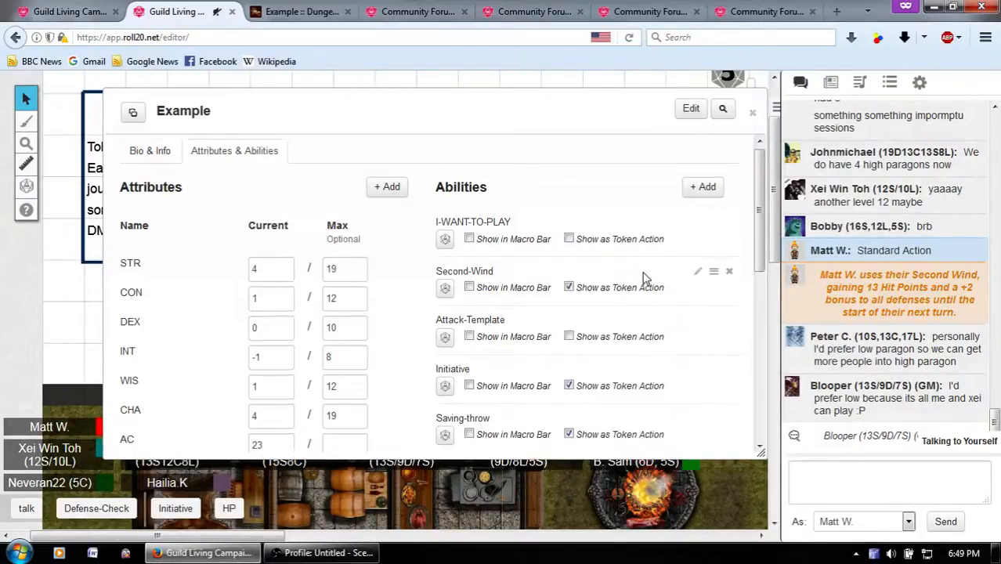
{"action": "scroll", "coordinate": [643, 273], "scroll_direction": "down", "scroll_amount": 1}
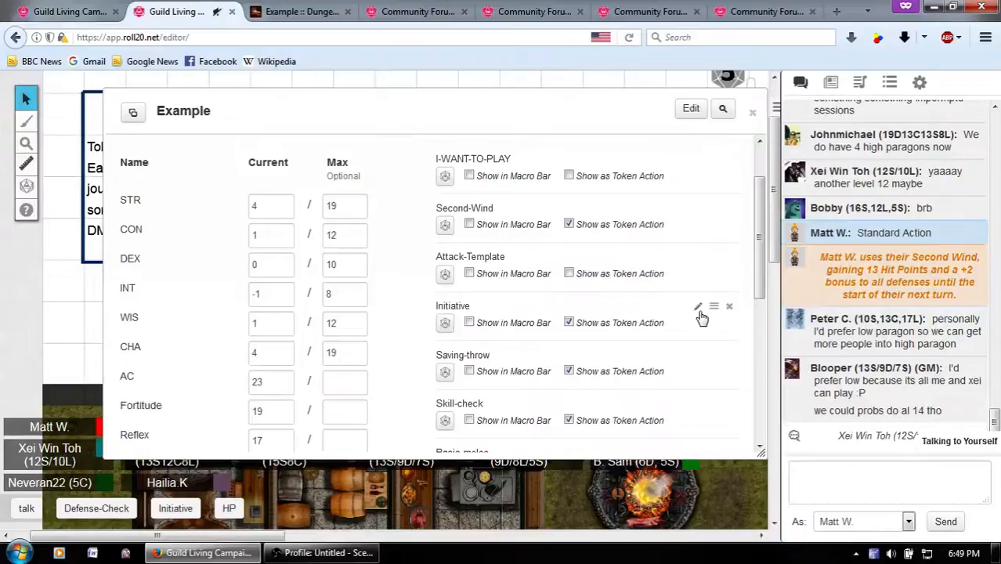
{"action": "left_click", "coordinate": [698, 307]}
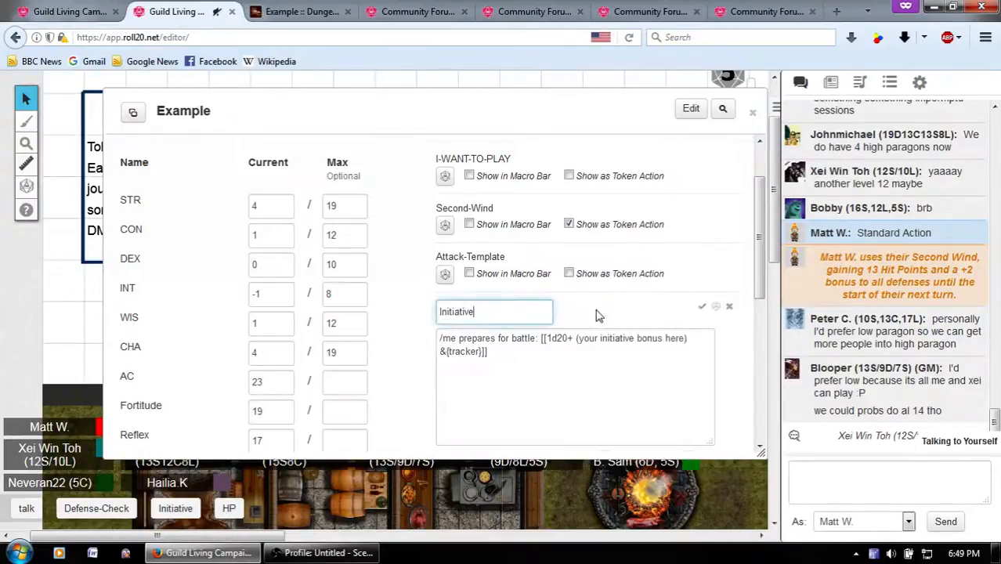
{"action": "left_click_drag", "start_coordinate": [527, 309], "coordinate": [388, 309]}
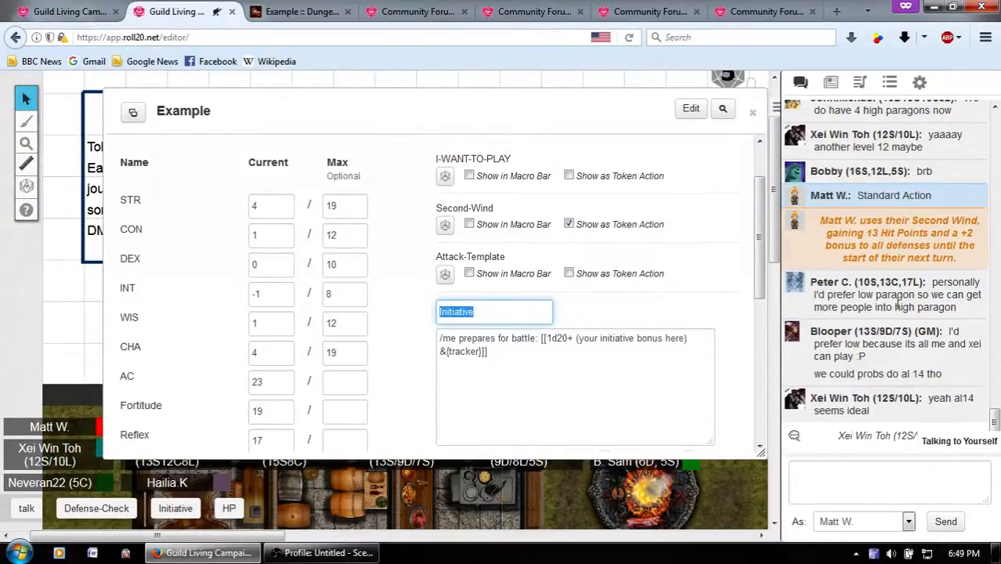
{"action": "key", "text": "Right"}
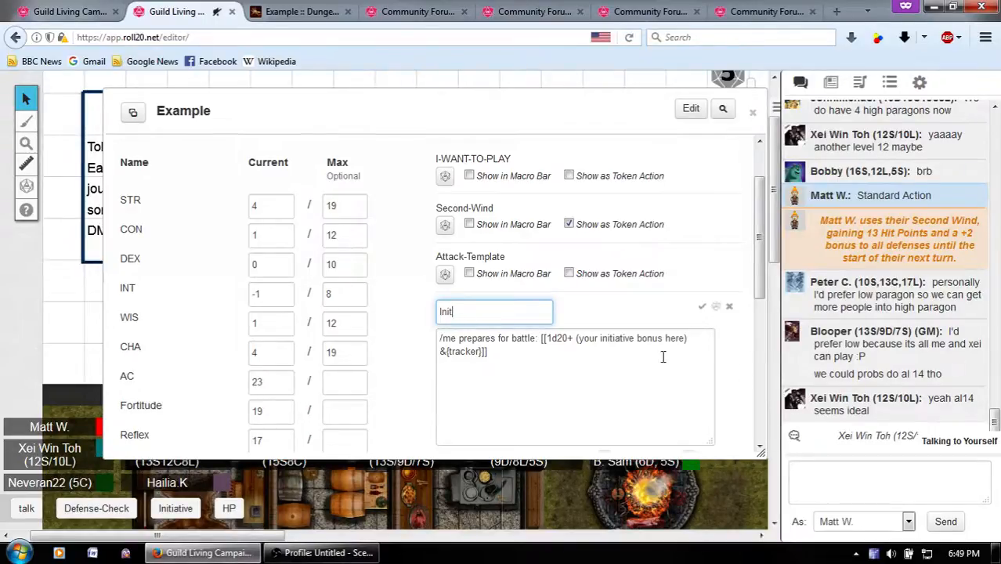
{"action": "left_click", "coordinate": [702, 309]}
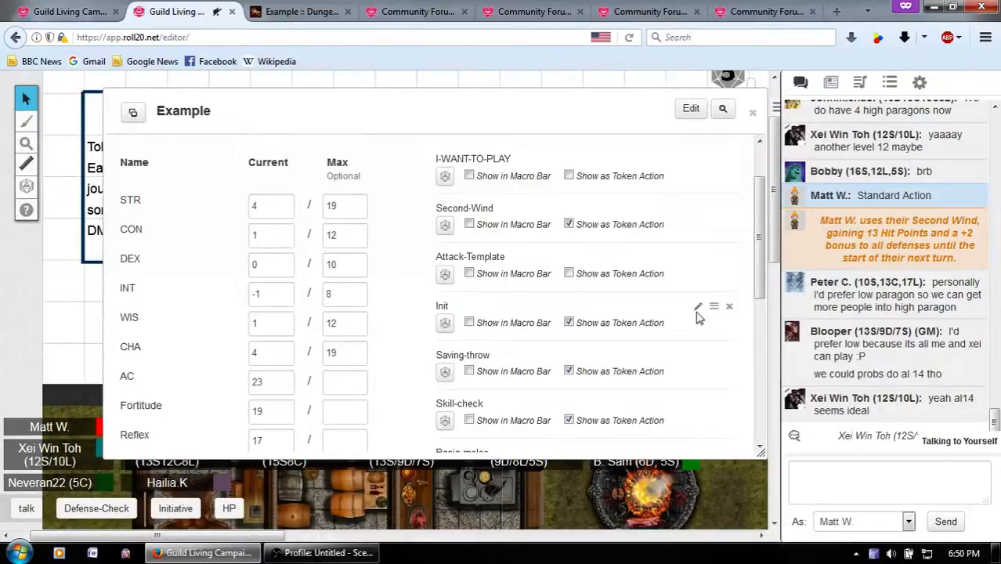
Open the Init ability's macro text and look up the initiative bonus on the Example character's Myth-Weavers sheet.
{"action": "left_click", "coordinate": [698, 308]}
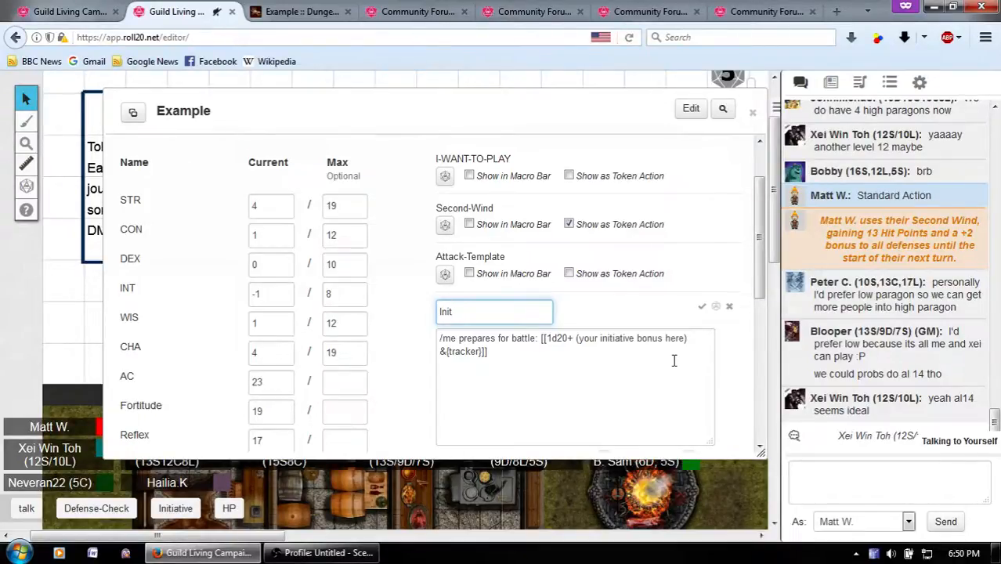
{"action": "scroll", "coordinate": [618, 379], "scroll_direction": "down", "scroll_amount": 2}
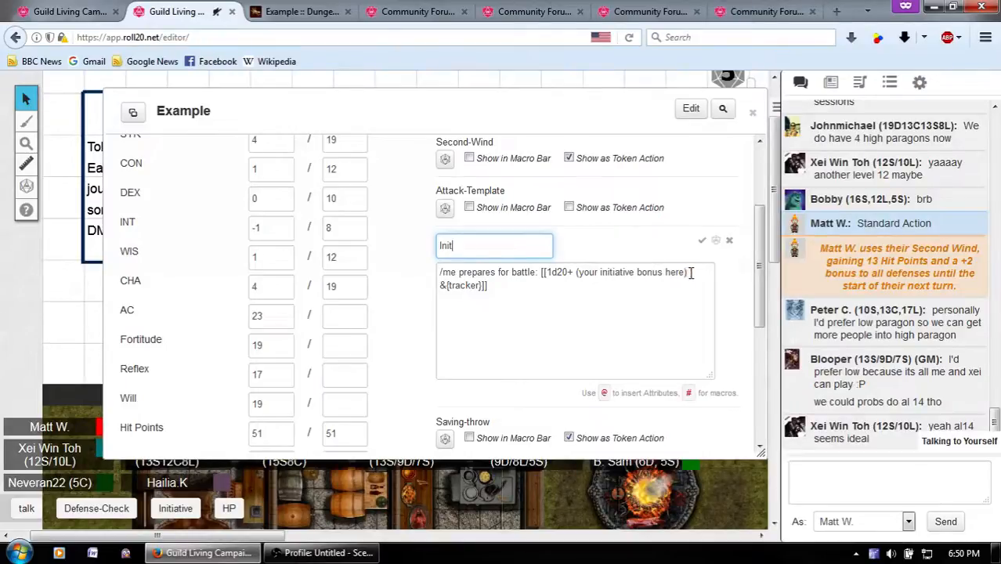
{"action": "left_click_drag", "start_coordinate": [690, 273], "coordinate": [580, 271]}
{"action": "left_click", "coordinate": [580, 271]}
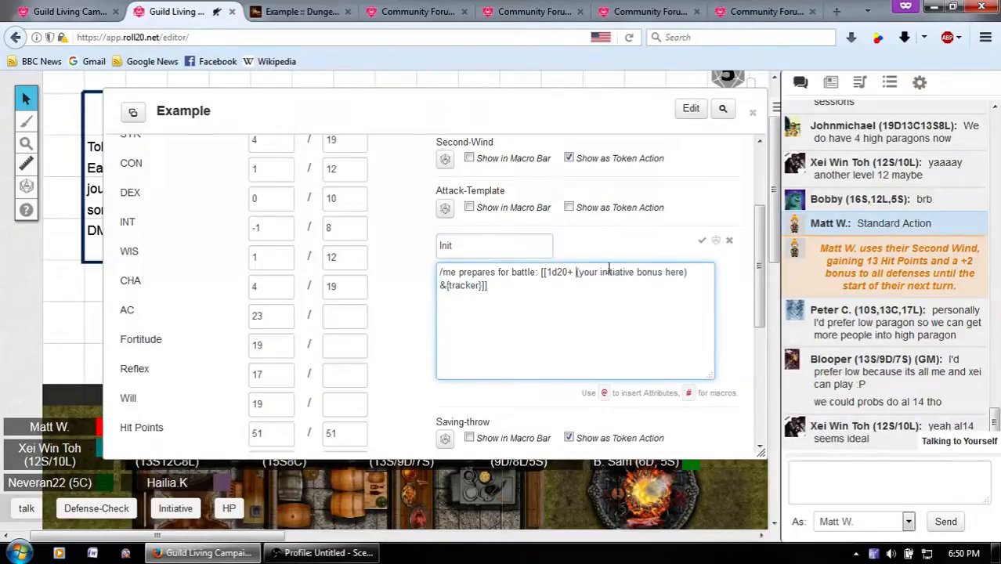
{"action": "left_click", "coordinate": [354, 8]}
{"action": "scroll", "coordinate": [497, 364], "scroll_direction": "up", "scroll_amount": 10}
{"action": "scroll", "coordinate": [500, 367], "scroll_direction": "up", "scroll_amount": 9}
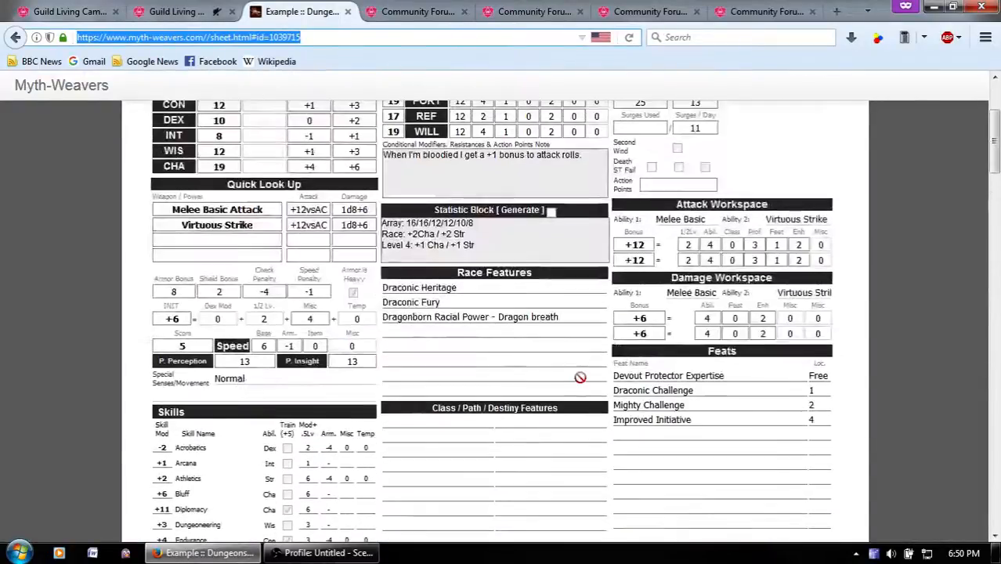
{"action": "scroll", "coordinate": [534, 329], "scroll_direction": "down", "scroll_amount": 2}
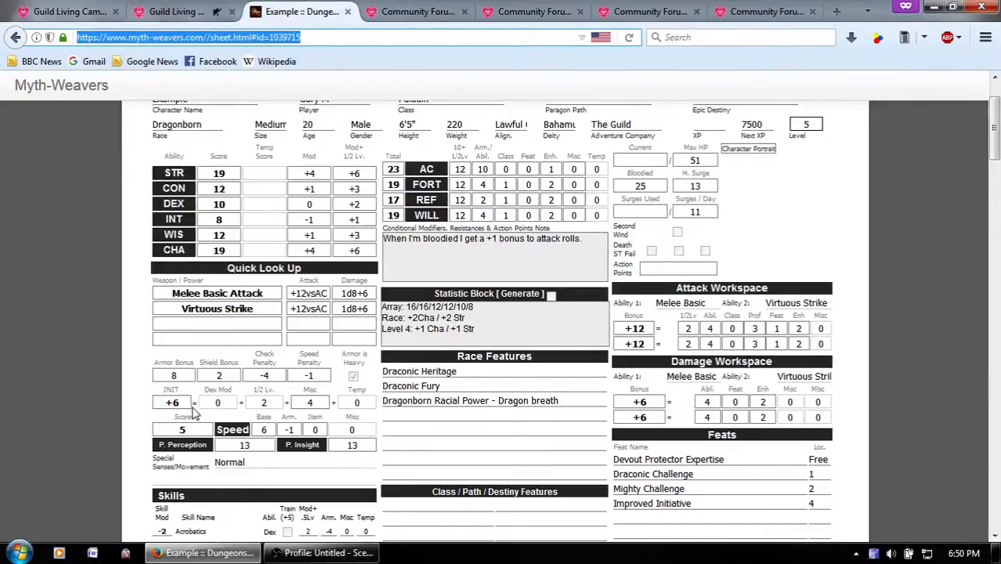
{"action": "left_click", "coordinate": [176, 11]}
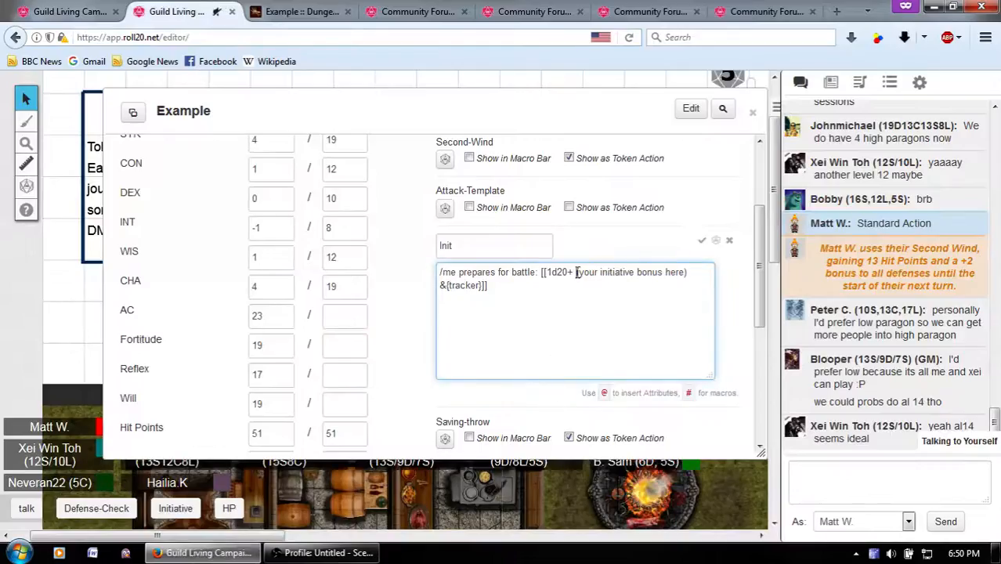
Replace the "(your initiative bonus here)" placeholder in the Init macro with 6 and save the ability.
{"action": "left_click_drag", "start_coordinate": [577, 271], "coordinate": [736, 271]}
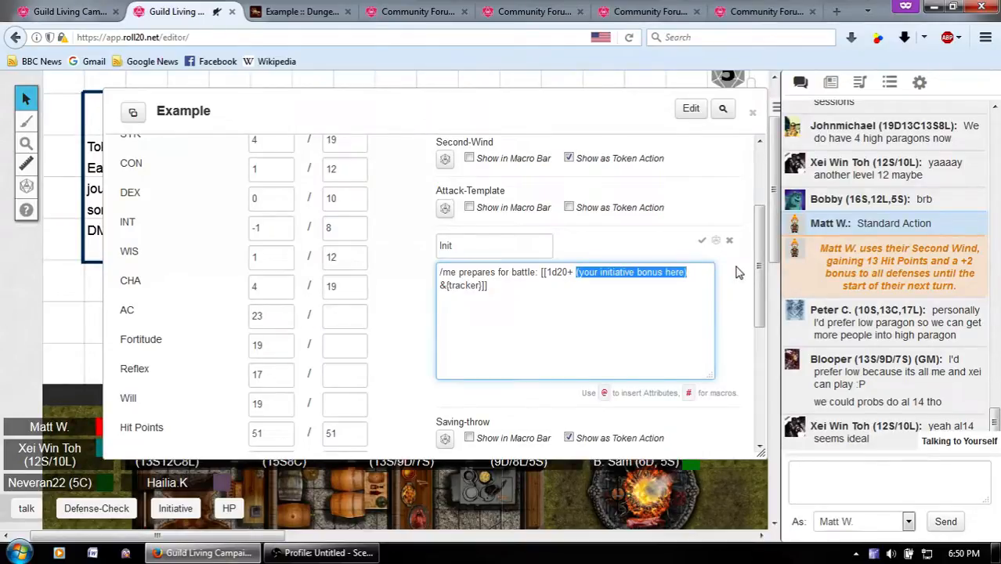
{"action": "key", "text": "BackSpace"}
{"action": "type", "text": "6"}
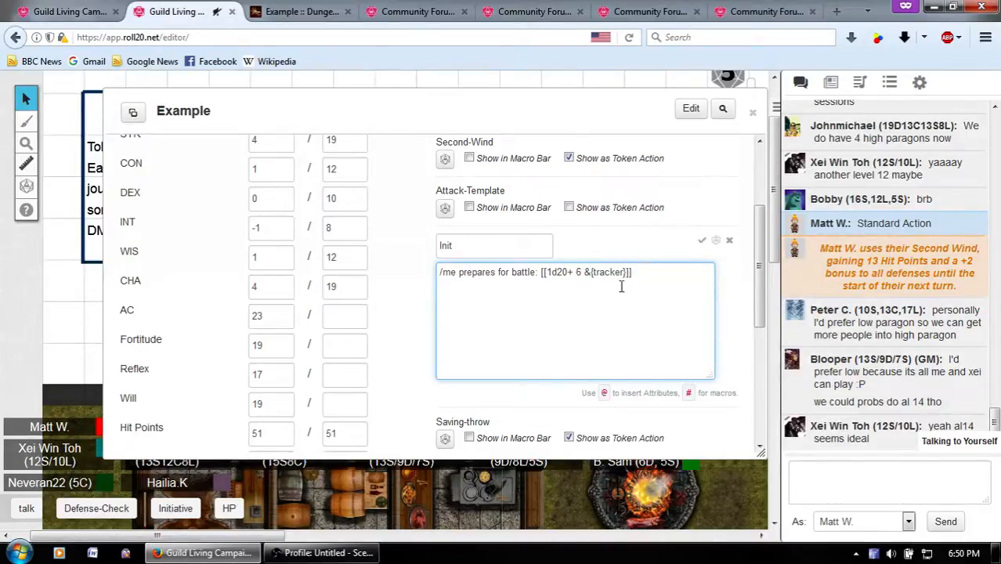
{"action": "left_click", "coordinate": [702, 243]}
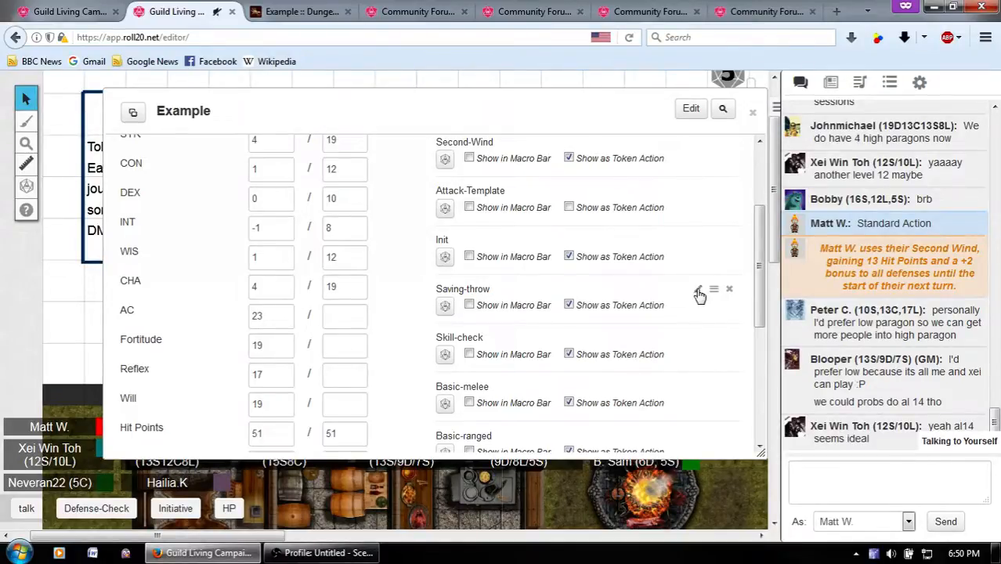
Add the note "(+2 bonus to saving throws vs fear)" after the [[1d20]] roll in the Saving-throw ability's macro.
{"action": "left_click", "coordinate": [699, 292]}
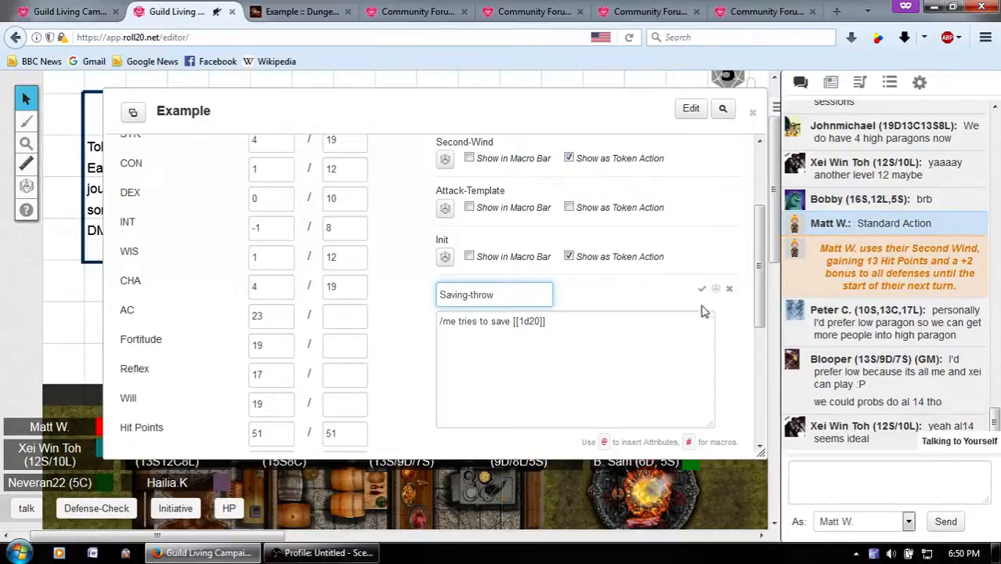
{"action": "left_click", "coordinate": [541, 327]}
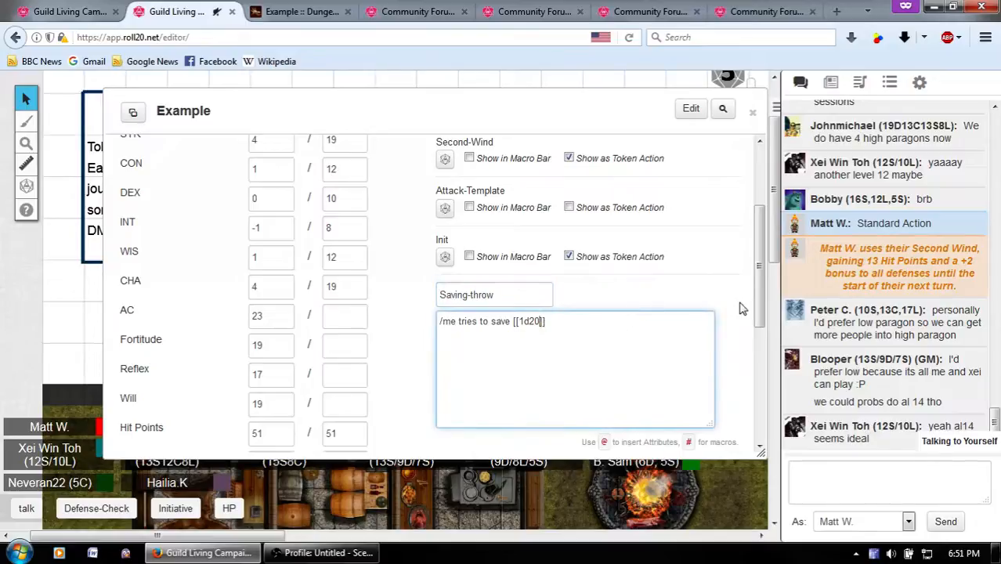
{"action": "type", "text": "+2"}
{"action": "key", "text": "BackSpace"}
{"action": "key", "text": "BackSpace"}
{"action": "type", "text": "nus to saaving t"}
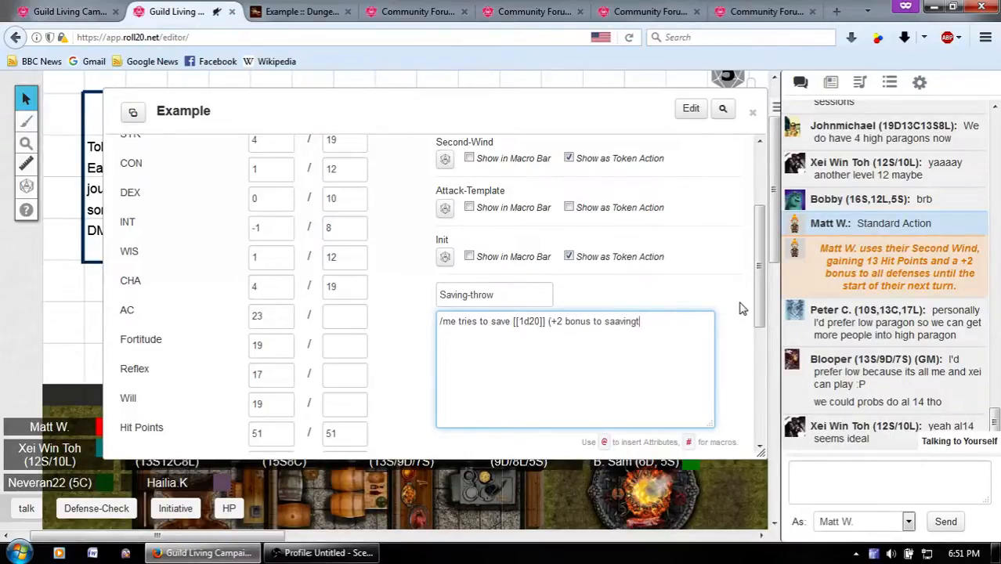
{"action": "type", "text": "h"}
{"action": "key", "text": "BackSpace"}
{"action": "key", "text": "BackSpace"}
{"action": "type", "text": "throws vs fear"}
{"action": "key", "text": "Delete"}
{"action": "left_click", "coordinate": [704, 329]}
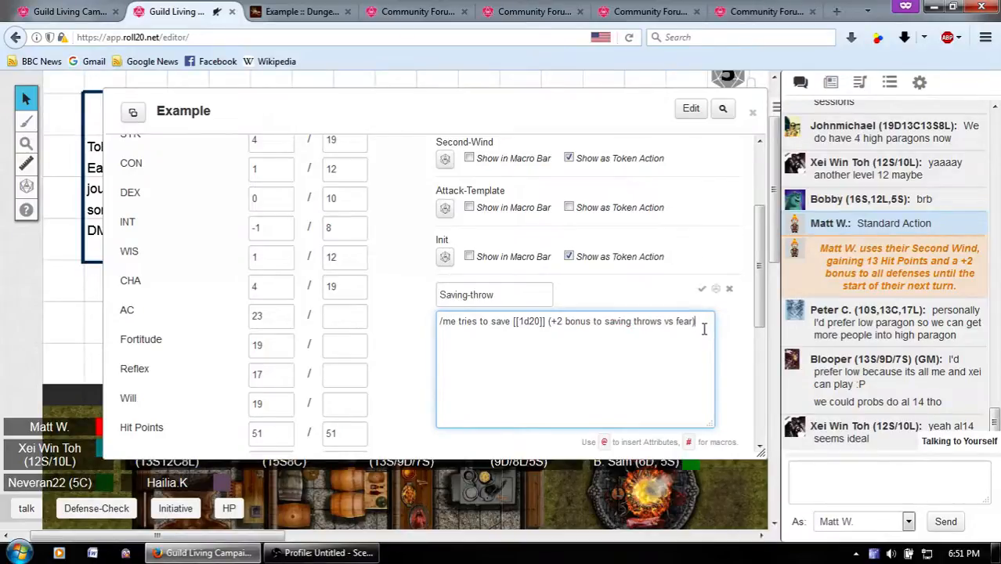
Delete the fear bonus note from the Saving-throw macro and save the ability.
{"action": "key", "text": "ctrl+shift+Left"}
{"action": "key", "text": "ctrl+shift+Left"}
{"action": "key", "text": "ctrl+shift+Left"}
{"action": "key", "text": "ctrl+shift+Left"}
{"action": "key", "text": "ctrl+shift+Left"}
{"action": "key", "text": "ctrl+shift+Left"}
{"action": "key", "text": "ctrl+shift+Left"}
{"action": "key", "text": "shift+Left"}
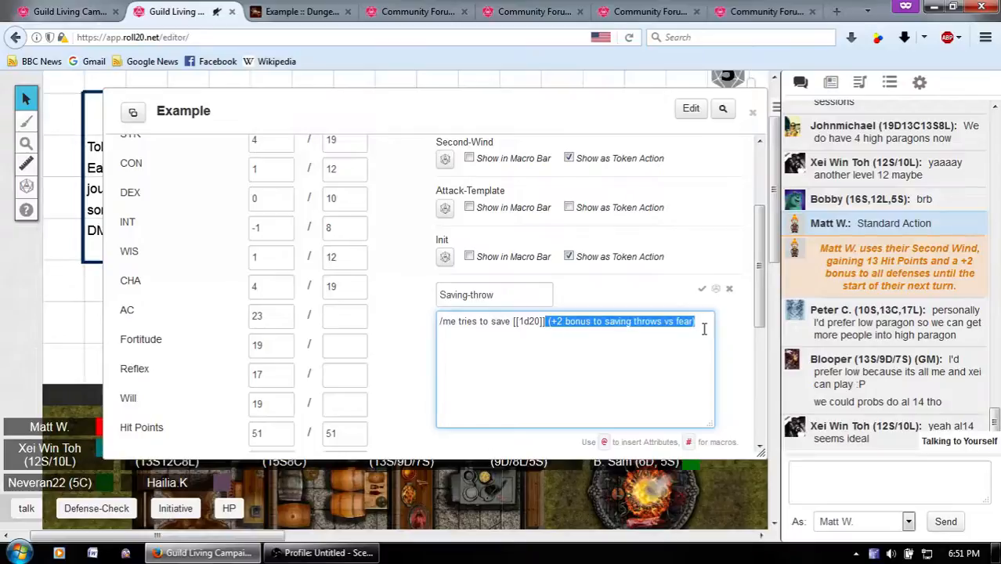
{"action": "key", "text": "ctrl+Tab"}
{"action": "scroll", "coordinate": [525, 269], "scroll_direction": "down", "scroll_amount": 1}
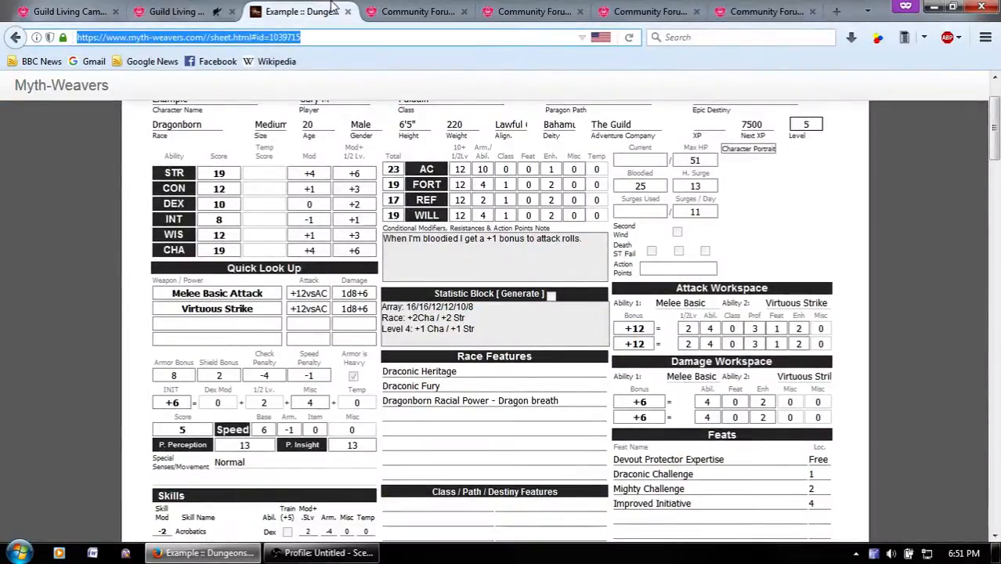
{"action": "key", "text": "ctrl+shift+Tab"}
{"action": "key", "text": "BackSpace"}
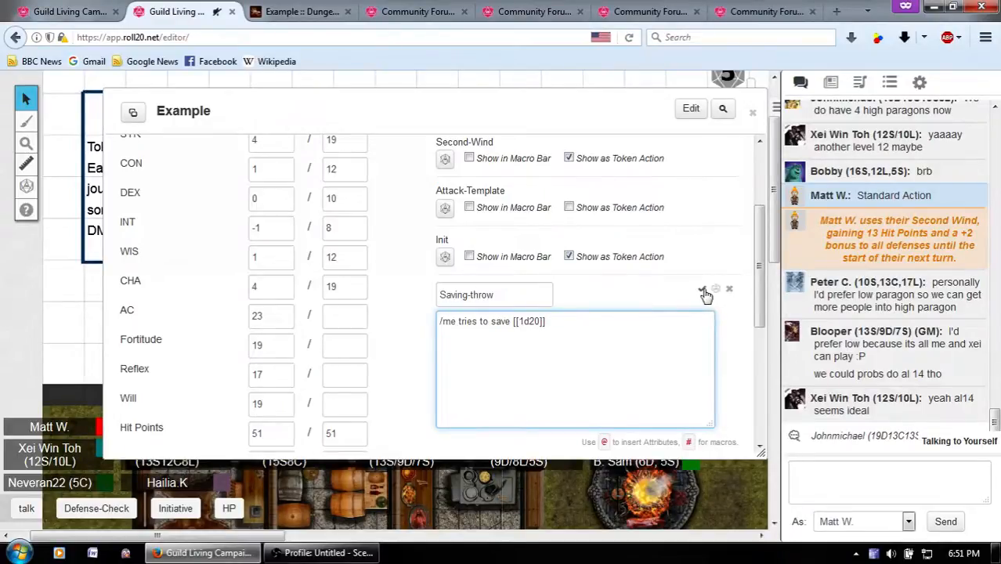
{"action": "left_click", "coordinate": [703, 291]}
Open the Skill-check ability's macro, review Part 8 on skill checks in the great macros forum guide, and return to the game editor.
{"action": "scroll", "coordinate": [634, 327], "scroll_direction": "down", "scroll_amount": 1}
{"action": "scroll", "coordinate": [634, 327], "scroll_direction": "down", "scroll_amount": 3}
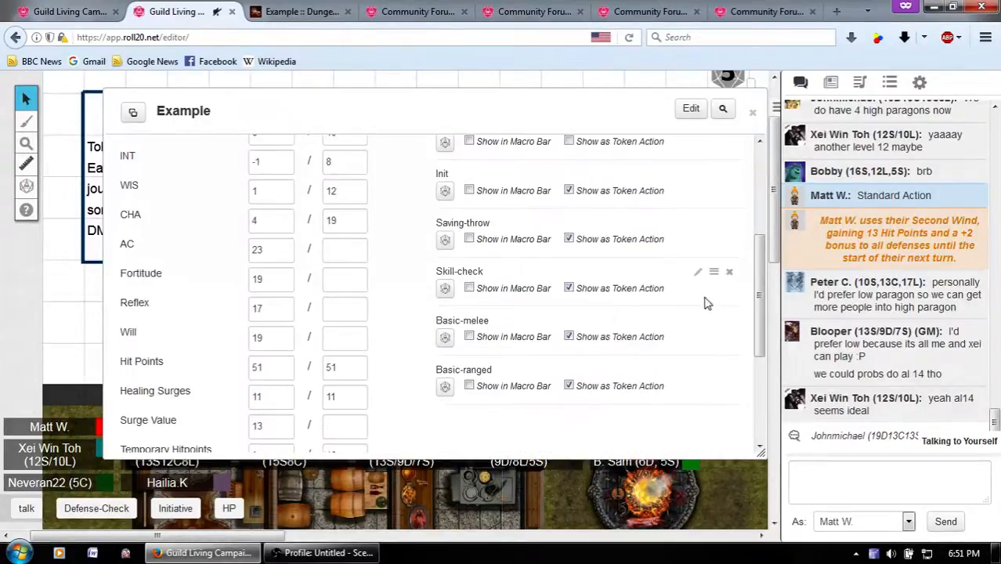
{"action": "left_click", "coordinate": [699, 274]}
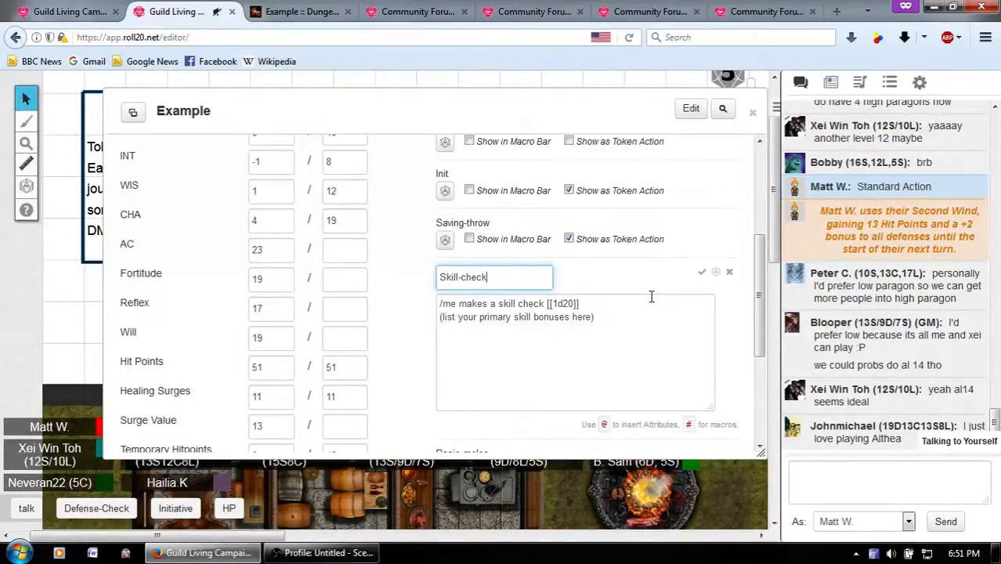
{"action": "left_click", "coordinate": [796, 9]}
{"action": "scroll", "coordinate": [635, 355], "scroll_direction": "down", "scroll_amount": 4}
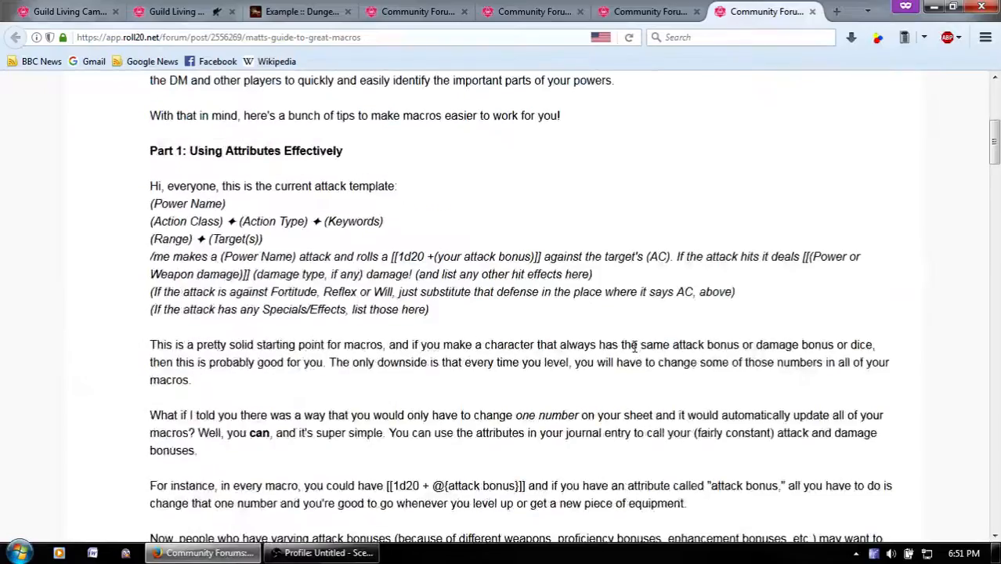
{"action": "scroll", "coordinate": [635, 347], "scroll_direction": "down", "scroll_amount": 20}
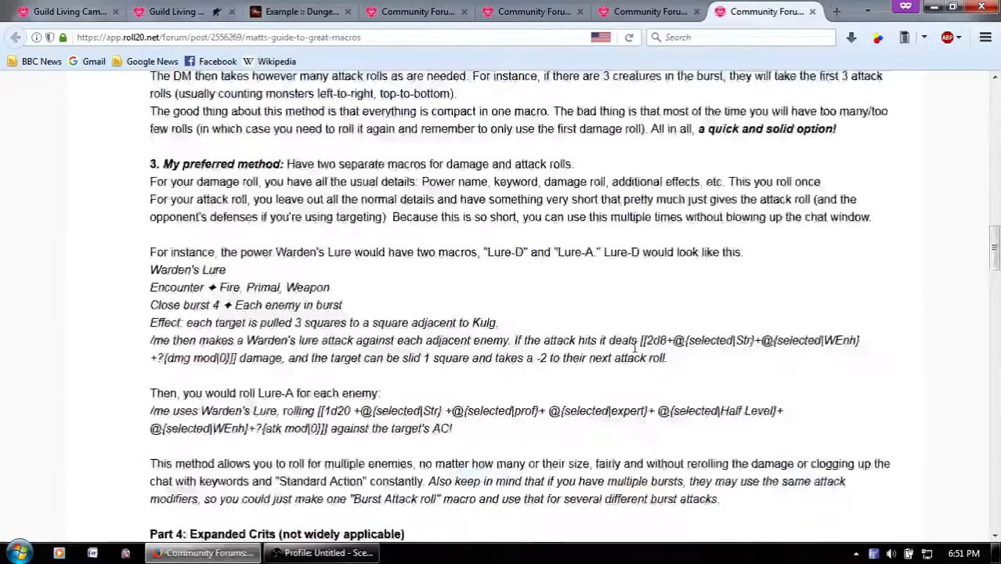
{"action": "scroll", "coordinate": [635, 351], "scroll_direction": "up", "scroll_amount": 5}
{"action": "scroll", "coordinate": [635, 352], "scroll_direction": "up", "scroll_amount": 4}
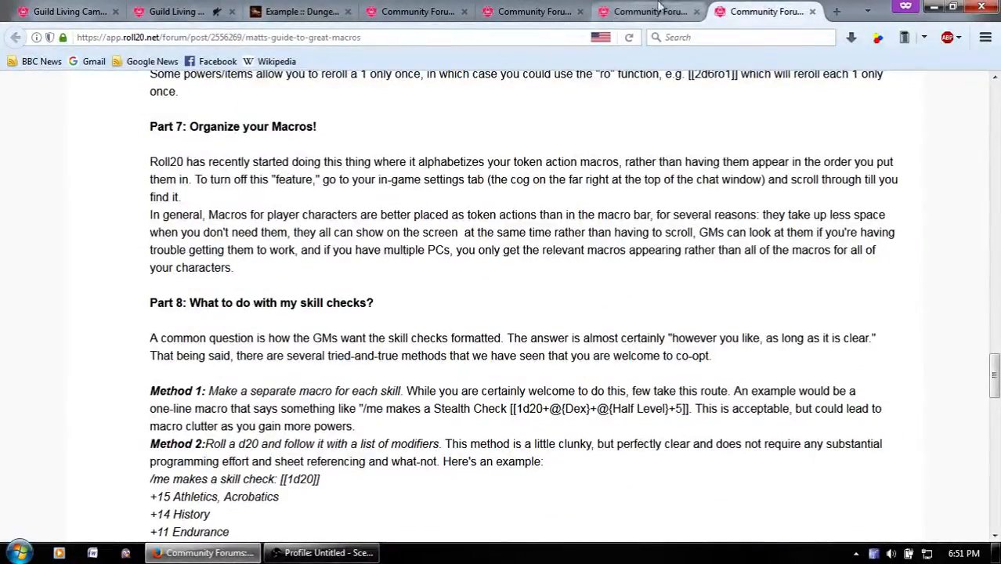
{"action": "scroll", "coordinate": [370, 407], "scroll_direction": "down", "scroll_amount": 1}
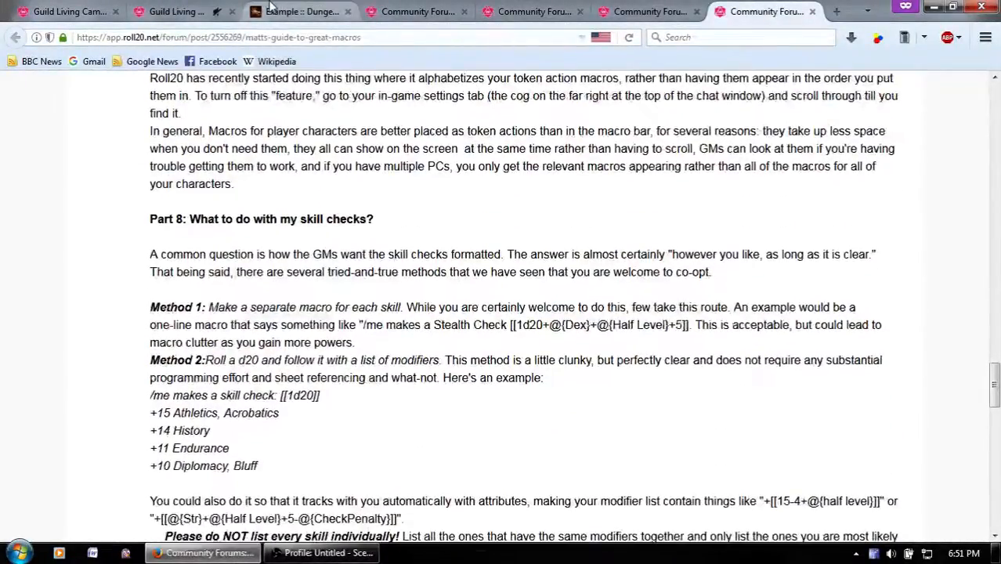
{"action": "left_click", "coordinate": [273, 8]}
{"action": "key", "text": "ctrl+shift+Tab"}
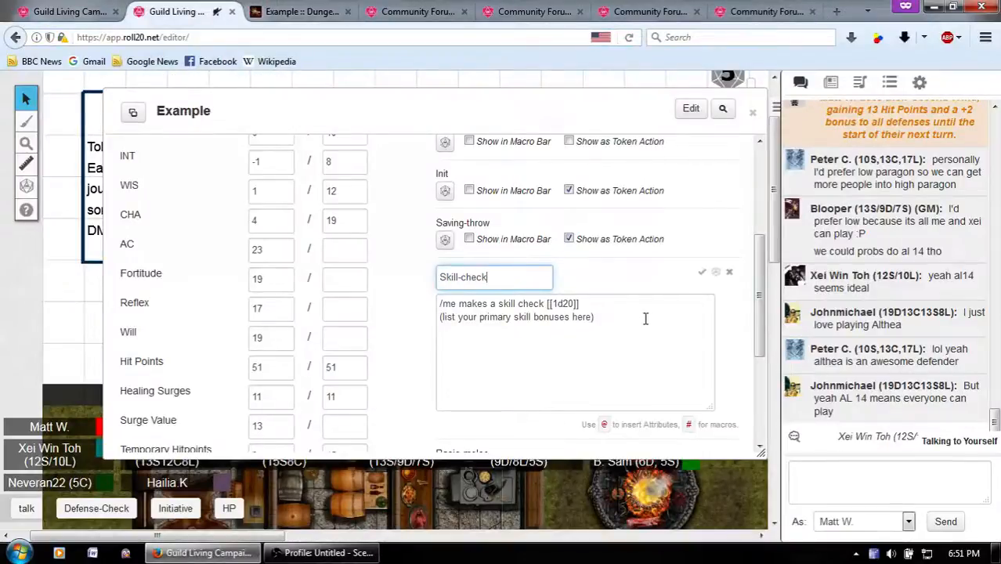
Remove the "(list your primary skill bonuses here)" placeholder from the Skill-check macro.
{"action": "left_click", "coordinate": [645, 325]}
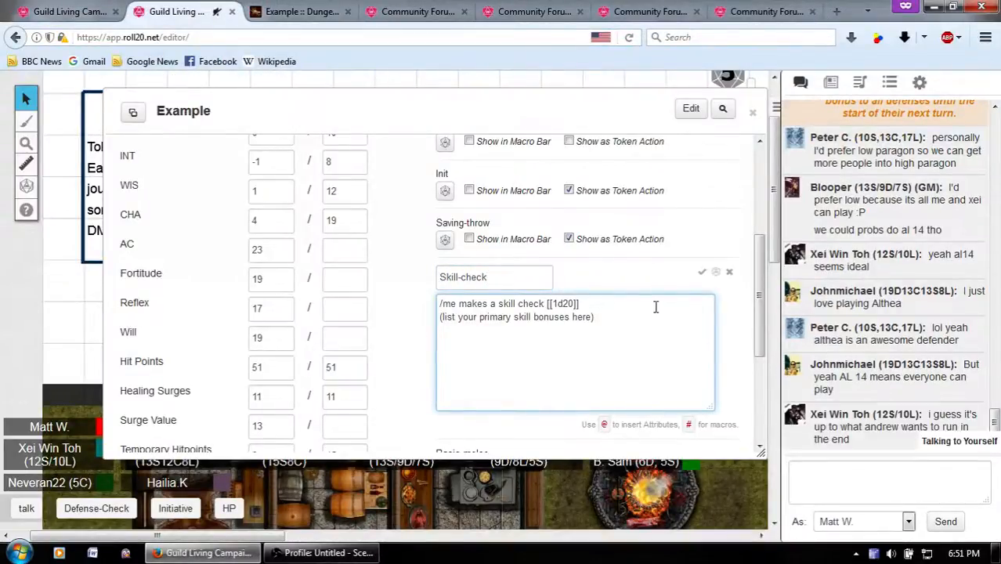
{"action": "key", "text": "shift+Home"}
{"action": "key", "text": "BackSpace"}
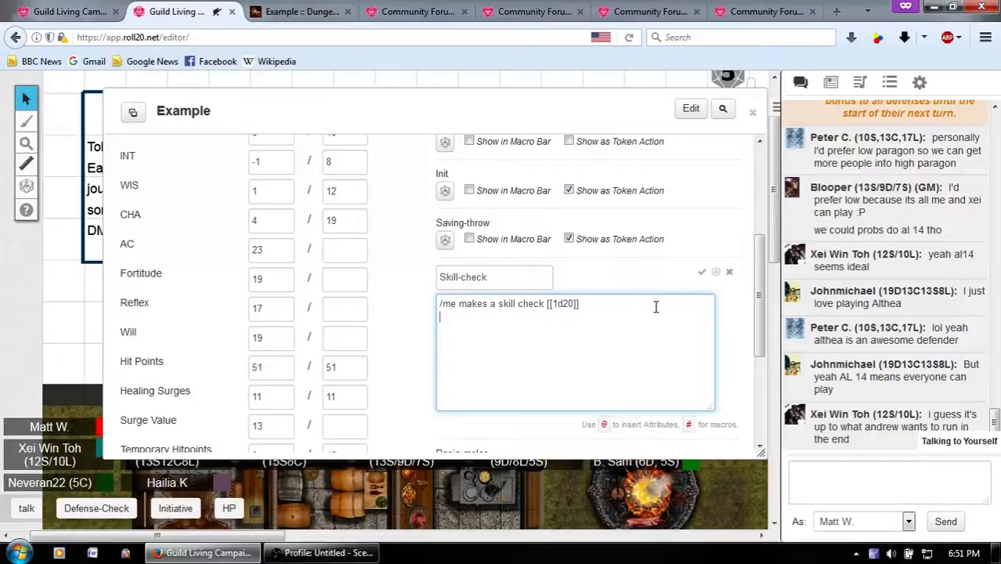
Look up the skill modifiers on the Myth-Weavers sheet and add the line "+13 Intimidate" to the Skill-check ability in Roll20.
{"action": "left_click", "coordinate": [275, 8]}
{"action": "scroll", "coordinate": [317, 372], "scroll_direction": "down", "scroll_amount": 4}
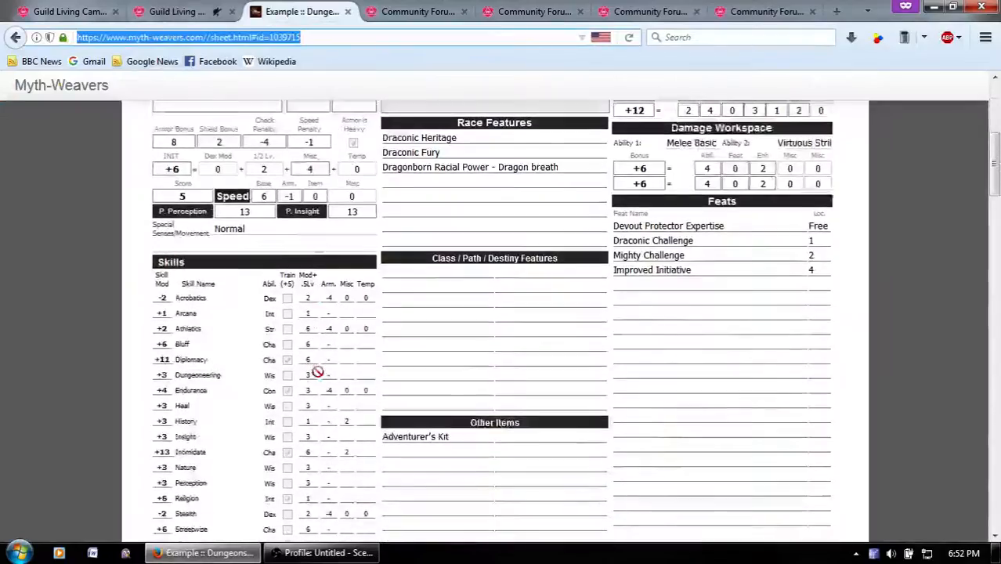
{"action": "scroll", "coordinate": [317, 371], "scroll_direction": "down", "scroll_amount": 2}
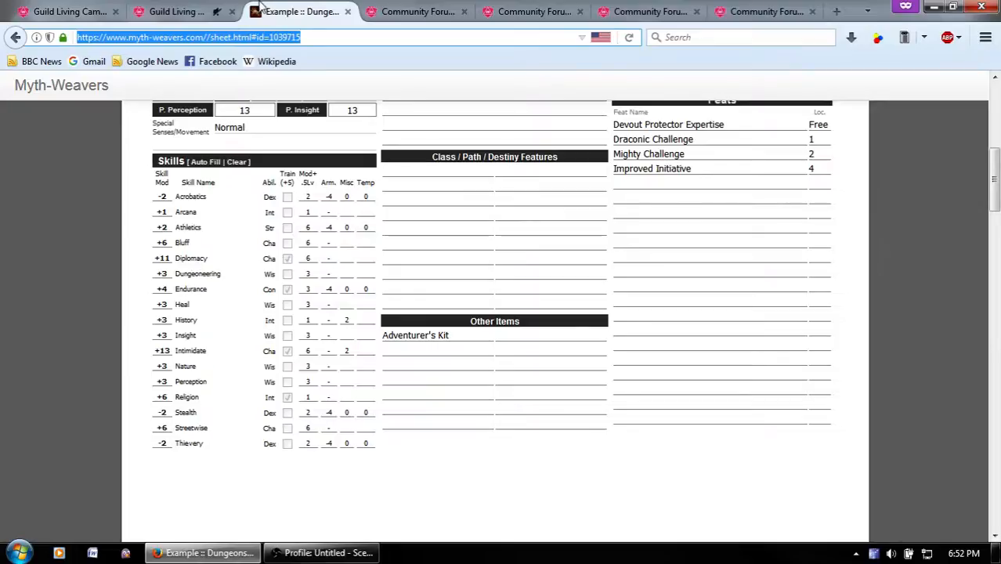
{"action": "left_click", "coordinate": [176, 11]}
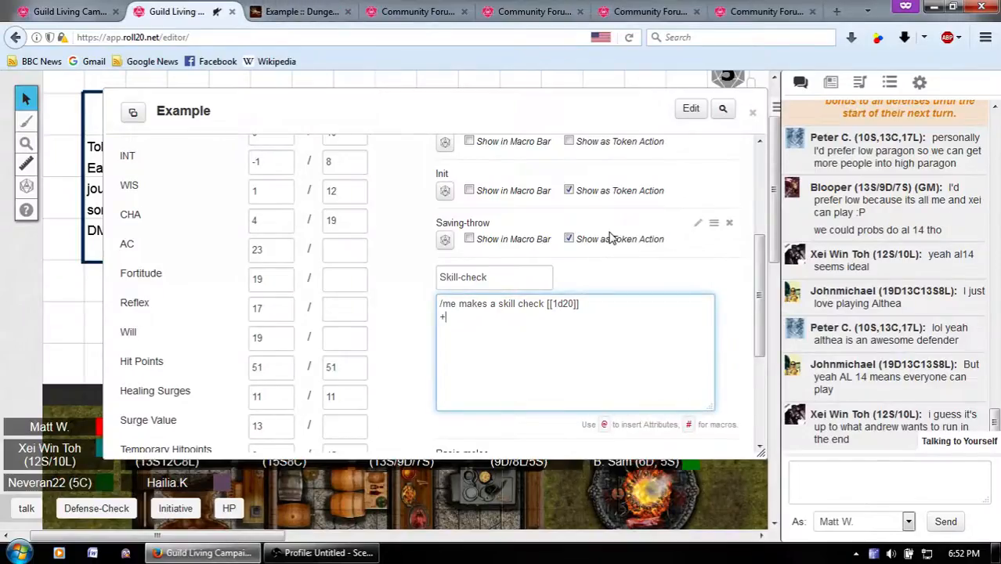
{"action": "type", "text": "13 Intimidate"}
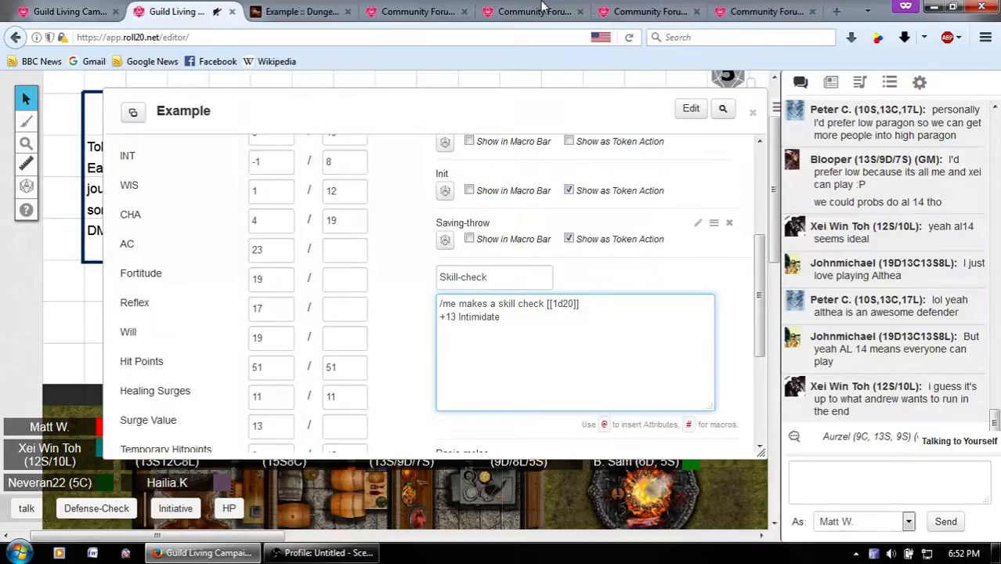
Add the lines "+11 Diplomacy" and "+6 Religion, Bluff, Streetwise" to the Skill-check ability, taking the modifiers from the Myth-Weavers sheet.
{"action": "left_click", "coordinate": [301, 11]}
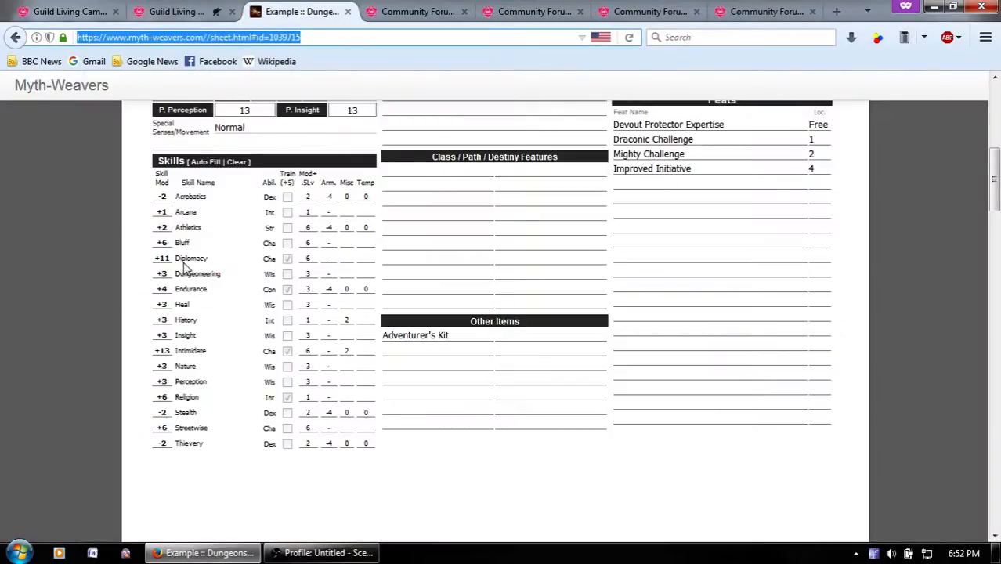
{"action": "left_click", "coordinate": [176, 11]}
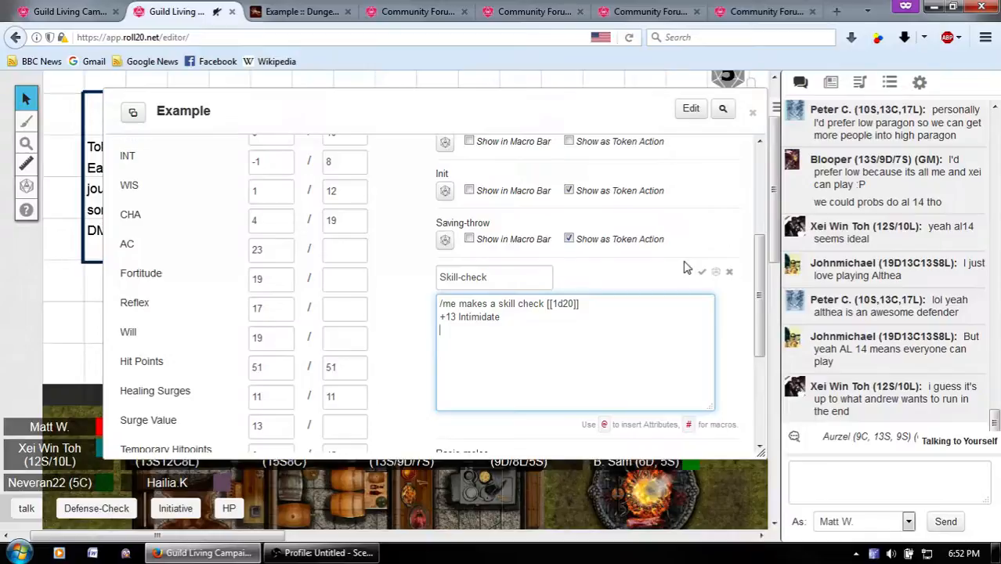
{"action": "type", "text": "+11 Diplomacy"}
{"action": "left_click", "coordinate": [301, 11]}
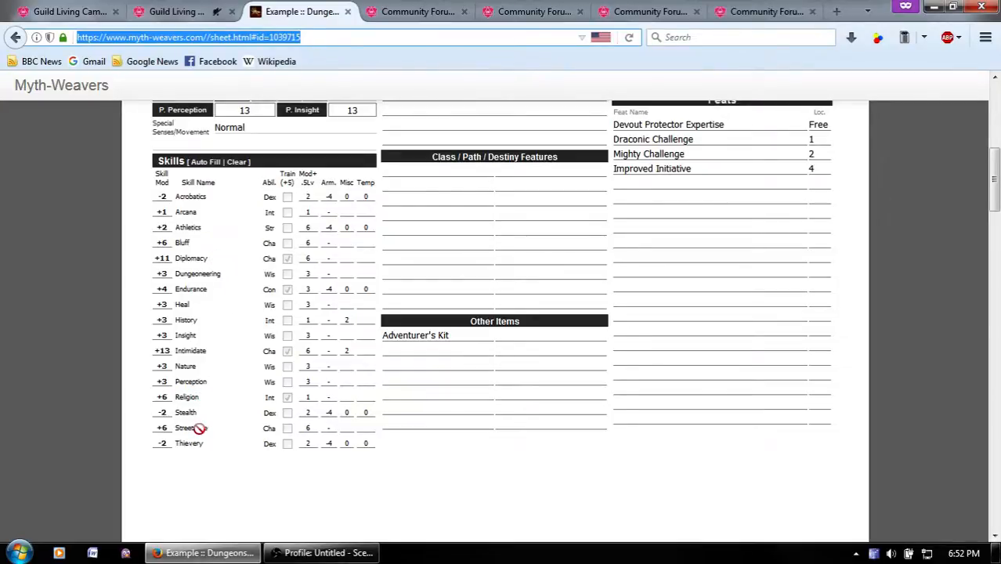
{"action": "left_click", "coordinate": [176, 11]}
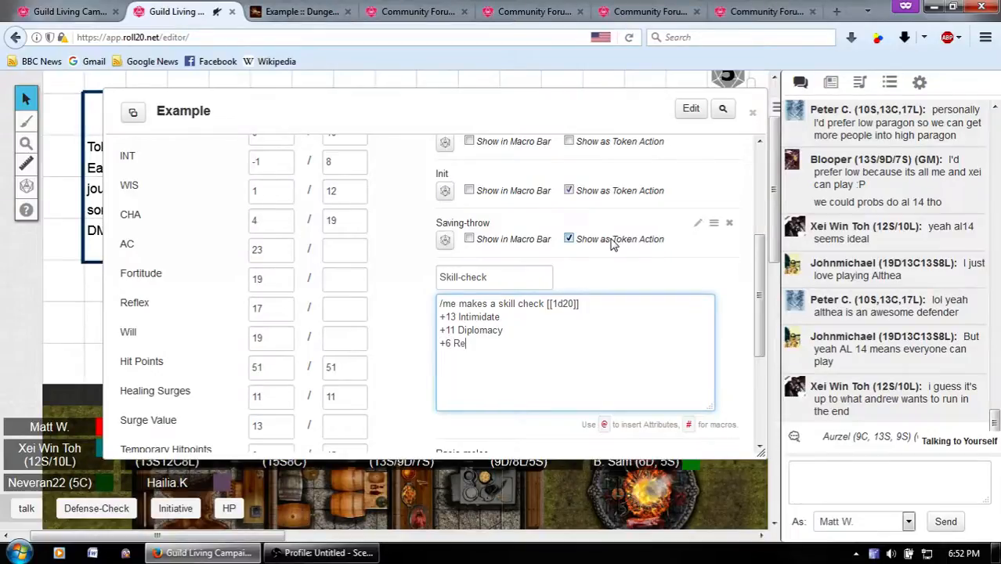
{"action": "type", "text": "ligion, Bluff, Streetwise"}
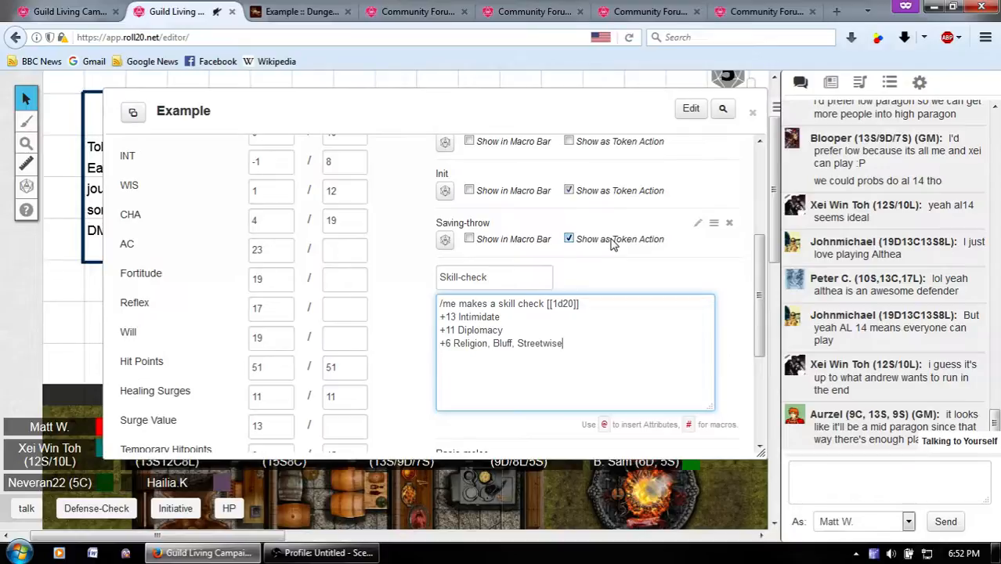
Recheck the skills on the Myth-Weavers sheet, and save the Skill-check ability in Roll20.
{"action": "left_click", "coordinate": [301, 11]}
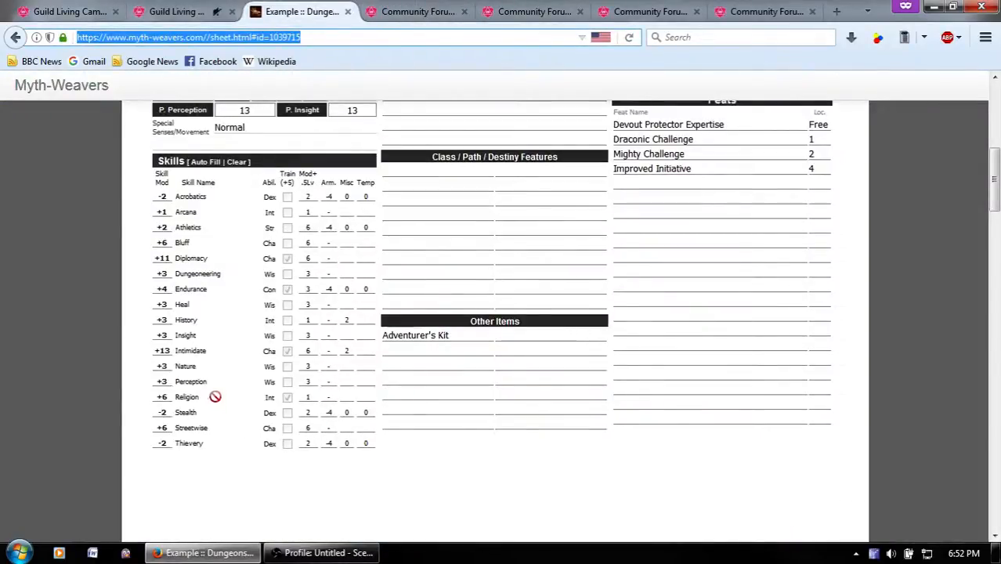
{"action": "scroll", "coordinate": [454, 373], "scroll_direction": "up", "scroll_amount": 5}
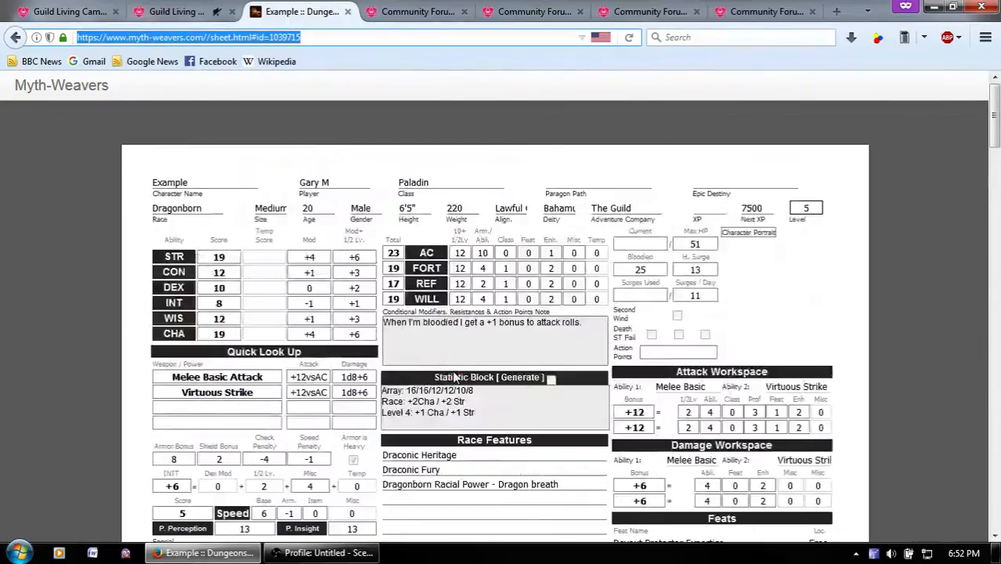
{"action": "scroll", "coordinate": [453, 376], "scroll_direction": "down", "scroll_amount": 3}
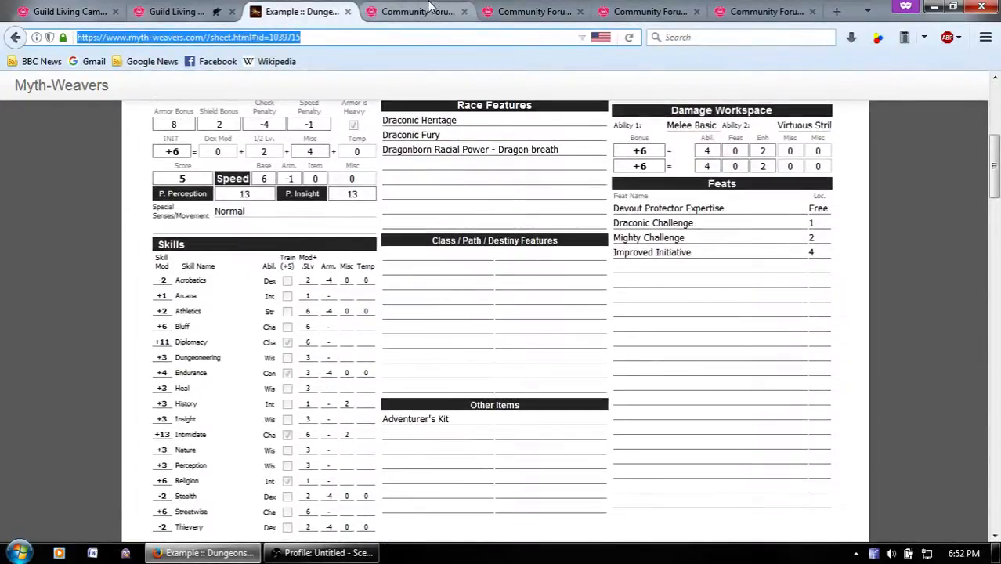
{"action": "key", "text": "ctrl+Page_Up"}
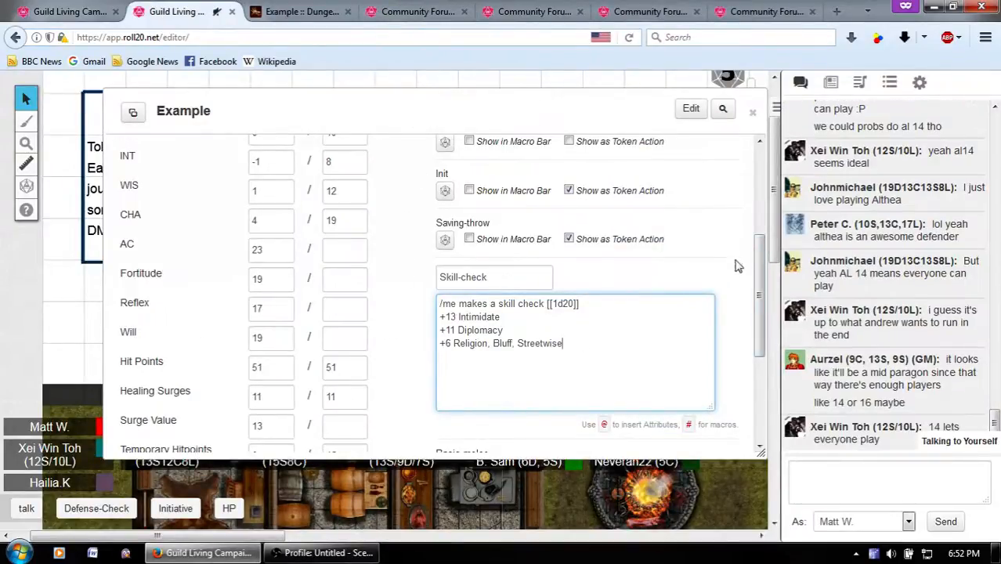
{"action": "left_click", "coordinate": [705, 274]}
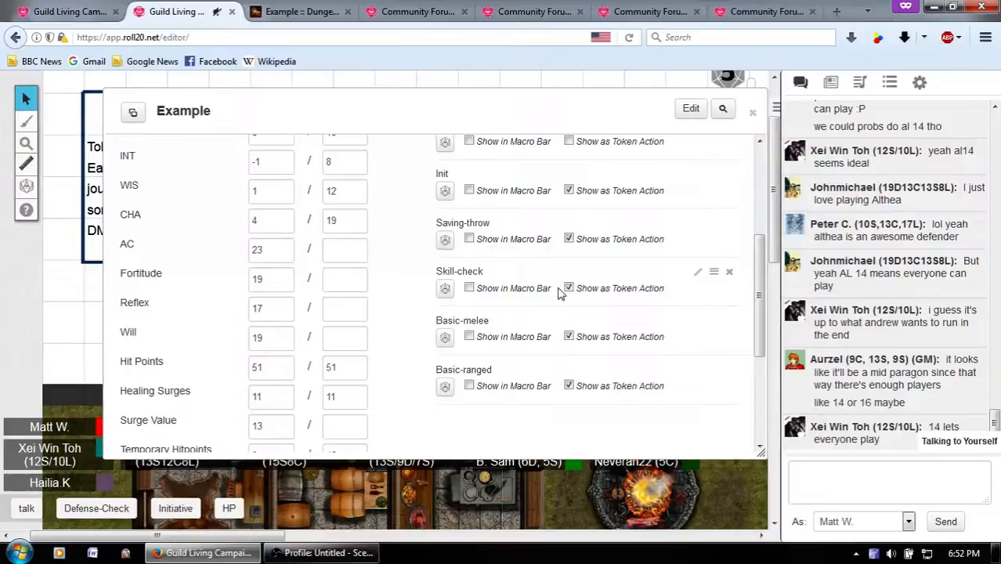
Test the Skill-check ability and inspect its d20 roll and listed skill bonuses in the chat.
{"action": "left_click", "coordinate": [445, 291]}
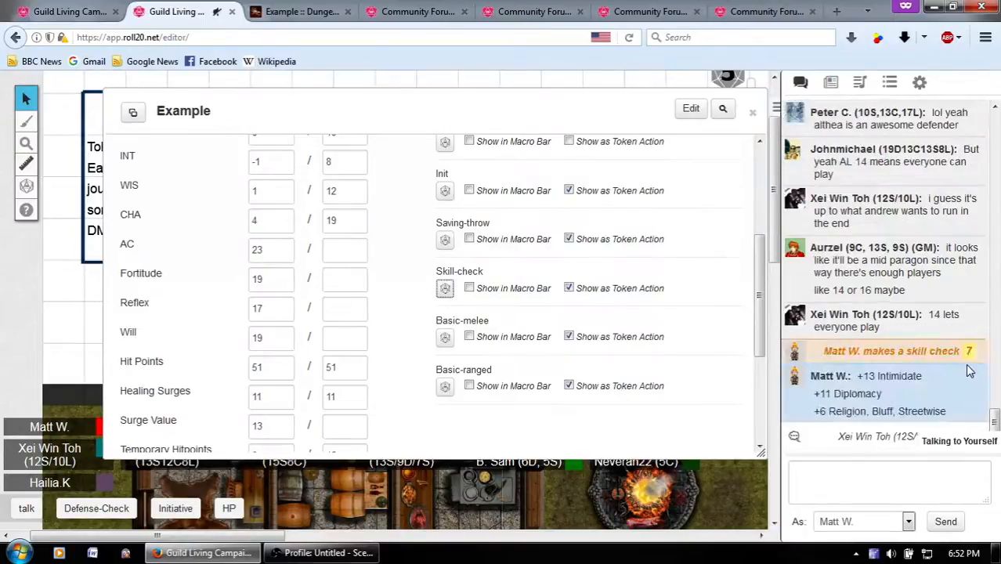
{"action": "mouse_move", "coordinate": [969, 356]}
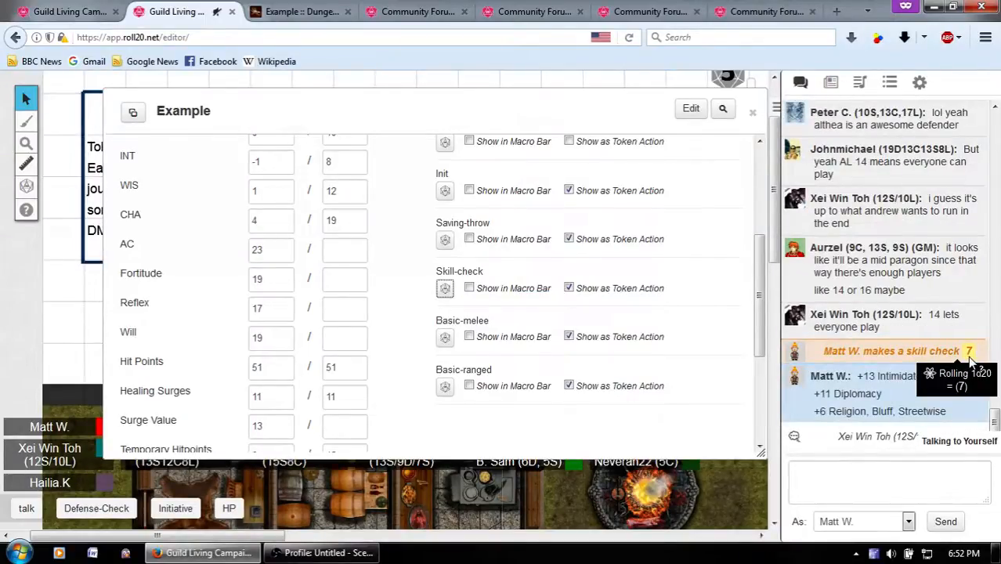
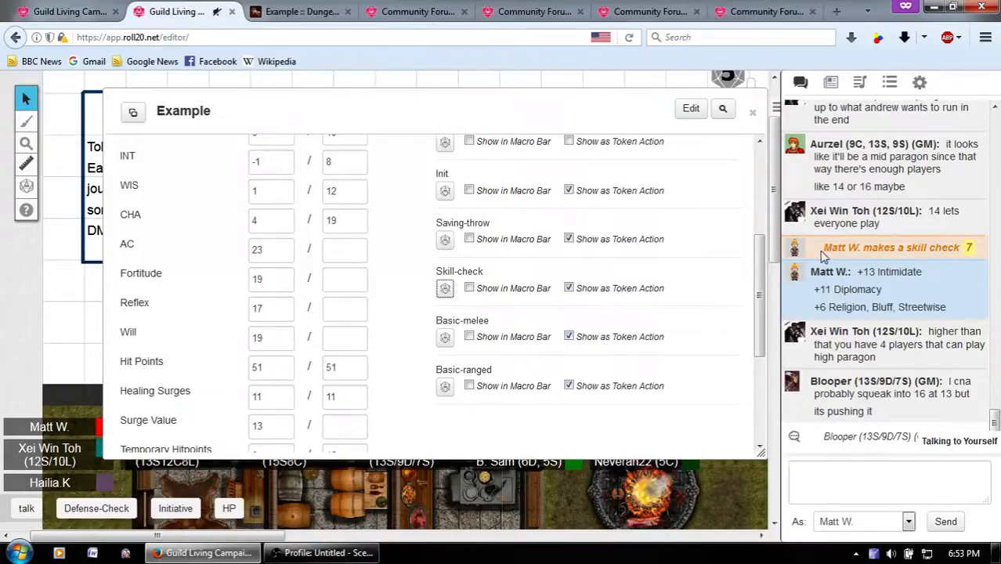
{"action": "left_click_drag", "start_coordinate": [822, 258], "coordinate": [962, 311]}
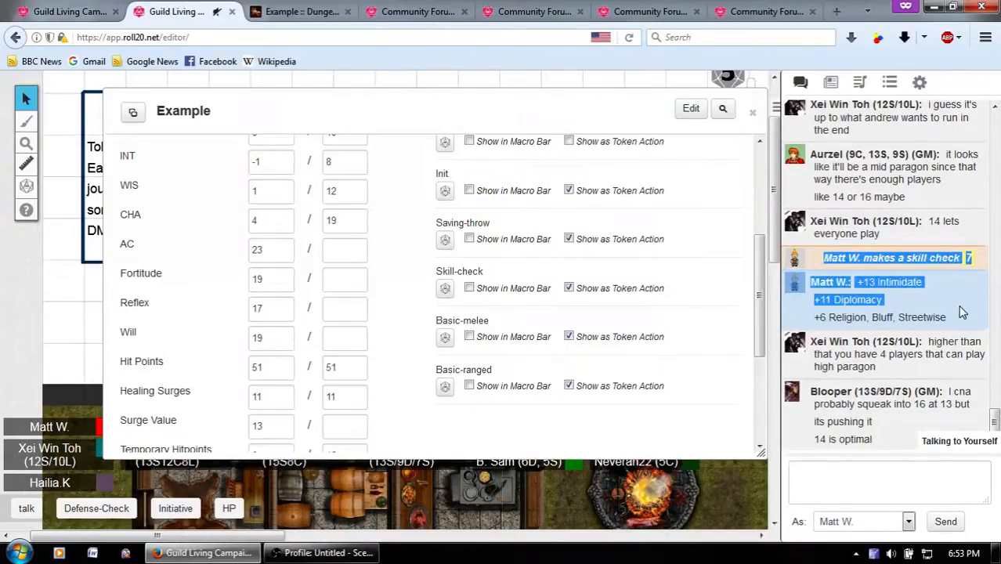
{"action": "left_click", "coordinate": [961, 305]}
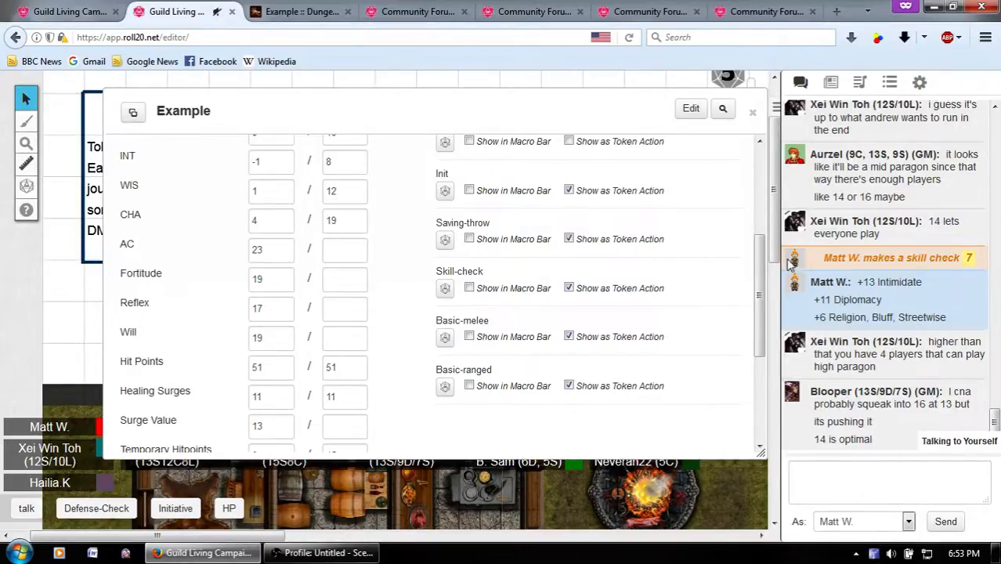
Set the chat speaker to the Example character and roll the Skill-check ability again.
{"action": "left_click", "coordinate": [907, 523]}
{"action": "key", "text": "Down"}
{"action": "key", "text": "Down"}
{"action": "key", "text": "Down"}
{"action": "key", "text": "Down"}
{"action": "key", "text": "Down"}
{"action": "key", "text": "Down"}
{"action": "key", "text": "Down"}
{"action": "key", "text": "Down"}
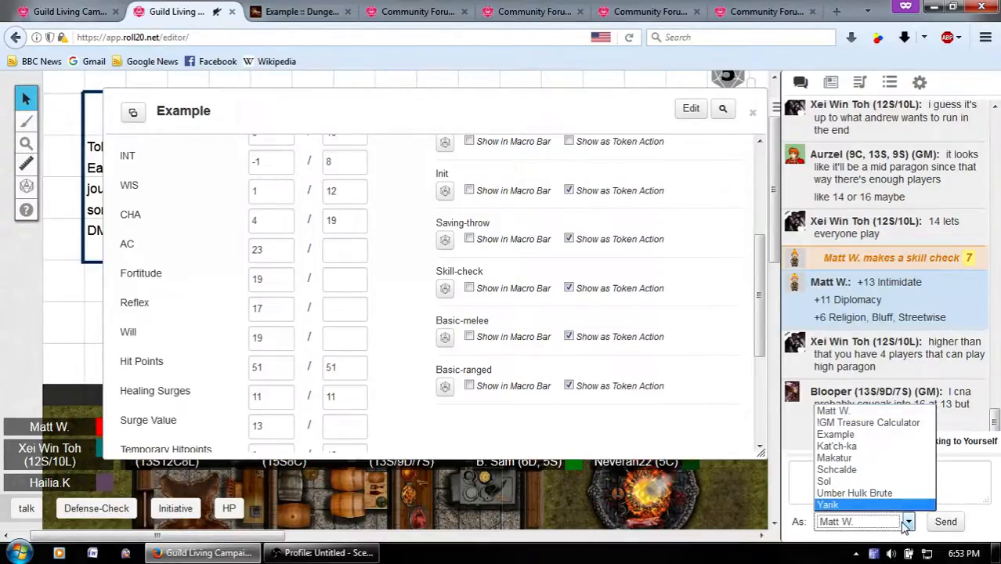
{"action": "left_click", "coordinate": [900, 436]}
{"action": "left_click", "coordinate": [904, 488]}
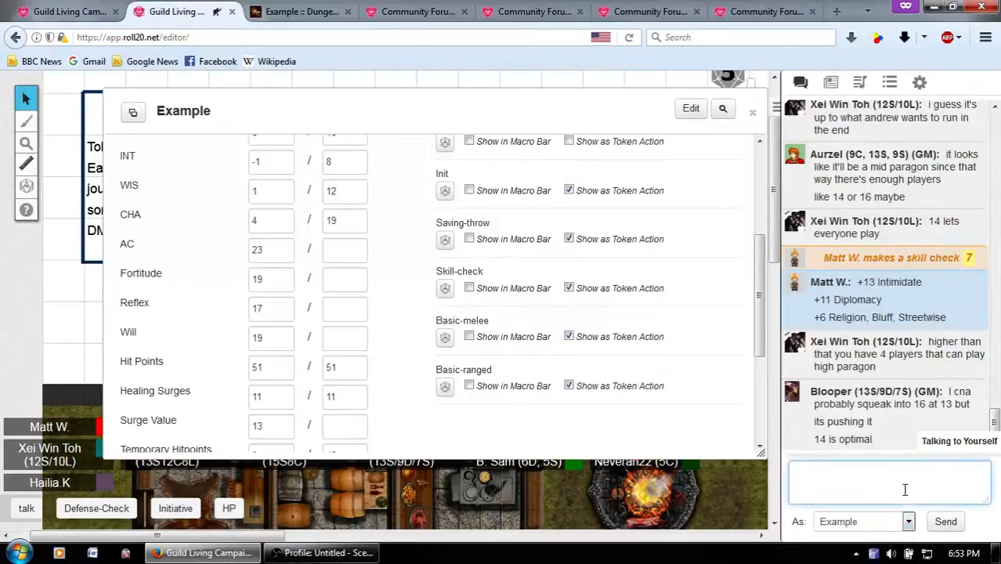
{"action": "left_click", "coordinate": [444, 290]}
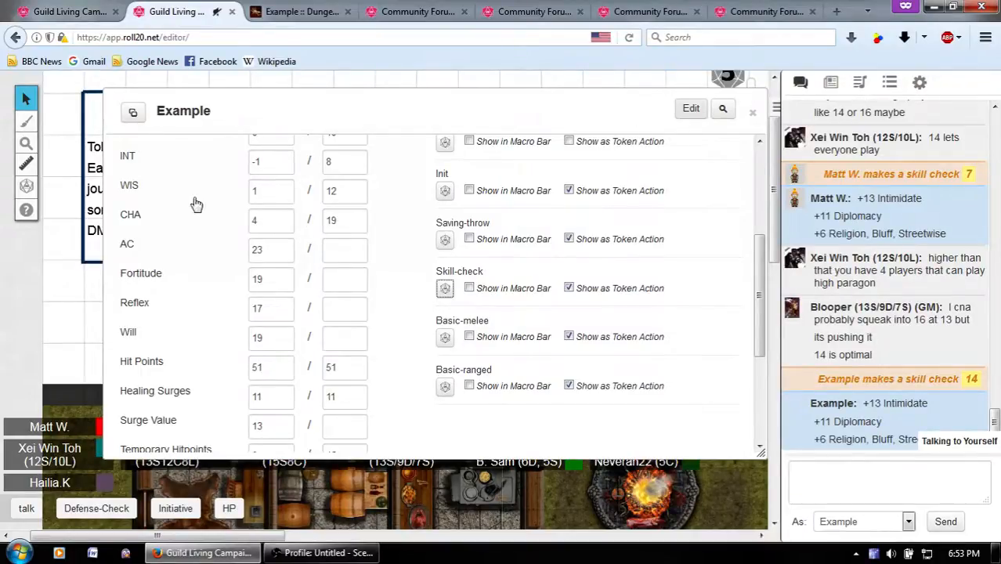
Rename the character to "Exampleman!", save the change and roll its Saving-throw ability to test the name in chat.
{"action": "left_click", "coordinate": [556, 195]}
{"action": "type", "text": "mplem"}
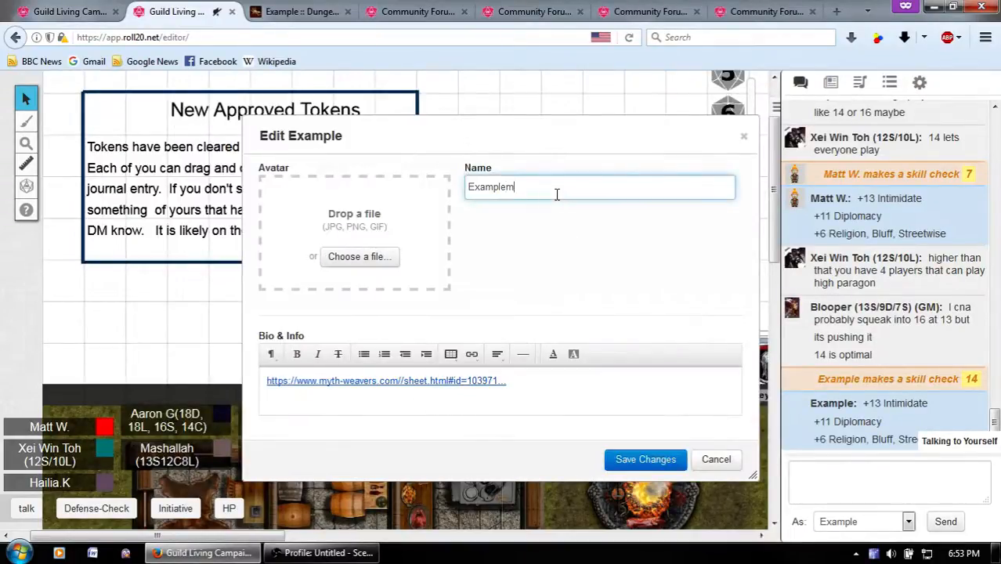
{"action": "type", "text": "an!"}
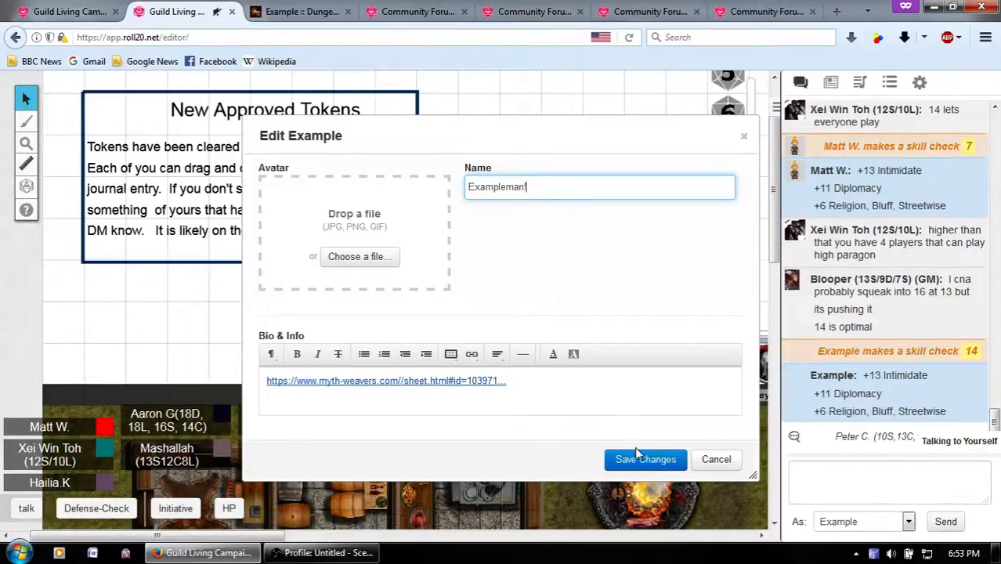
{"action": "left_click", "coordinate": [636, 454]}
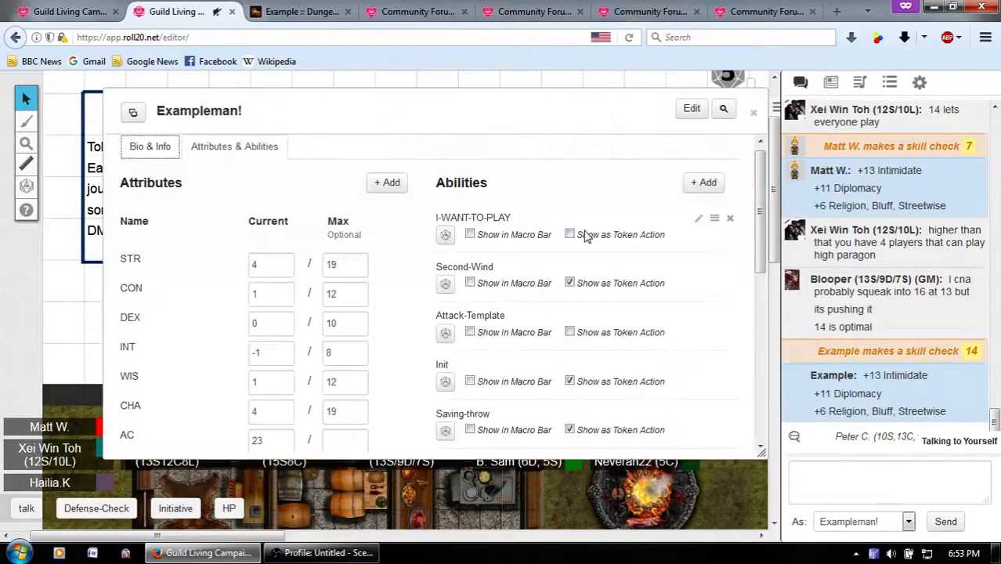
{"action": "scroll", "coordinate": [585, 233], "scroll_direction": "down", "scroll_amount": 2}
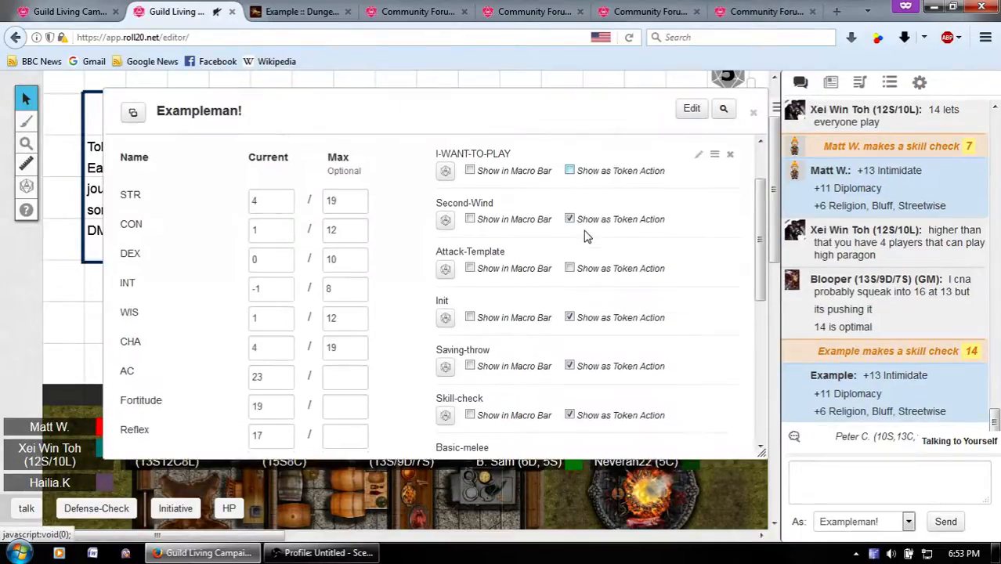
{"action": "left_click", "coordinate": [452, 366]}
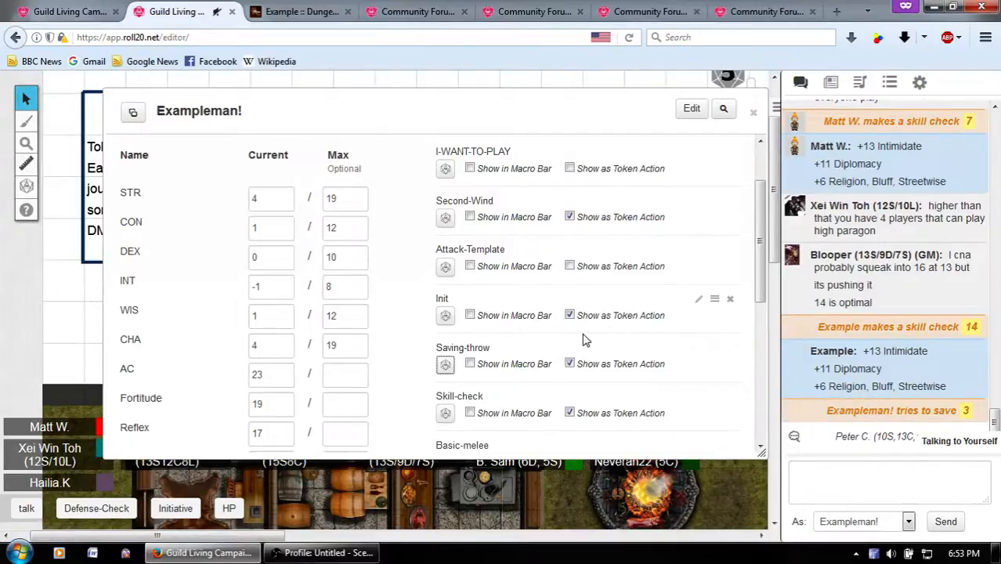
Review the character's full list of abilities and attributes.
{"action": "scroll", "coordinate": [583, 339], "scroll_direction": "down", "scroll_amount": 6}
{"action": "scroll", "coordinate": [646, 351], "scroll_direction": "up", "scroll_amount": 2}
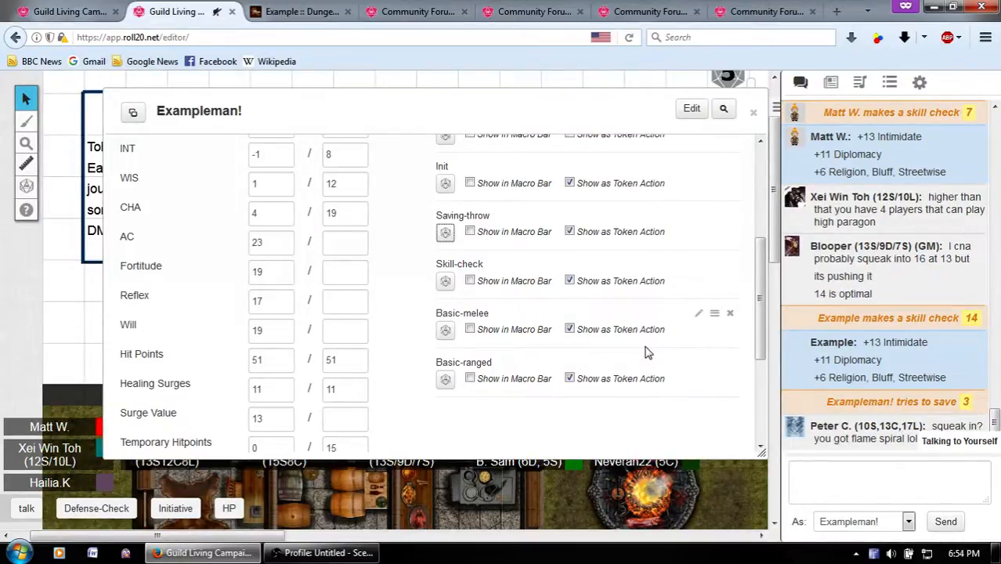
{"action": "scroll", "coordinate": [639, 324], "scroll_direction": "up", "scroll_amount": 2}
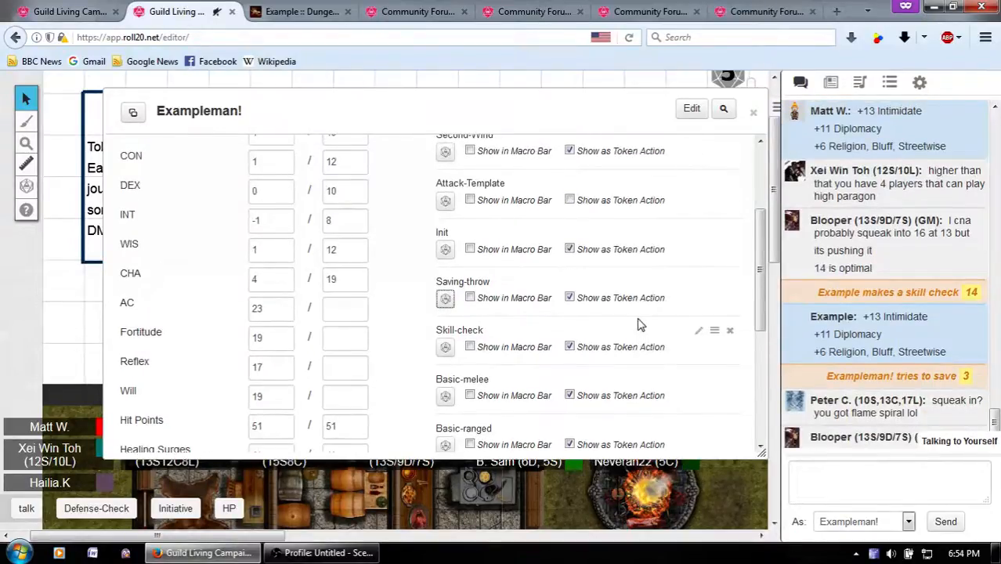
{"action": "scroll", "coordinate": [639, 324], "scroll_direction": "up", "scroll_amount": 4}
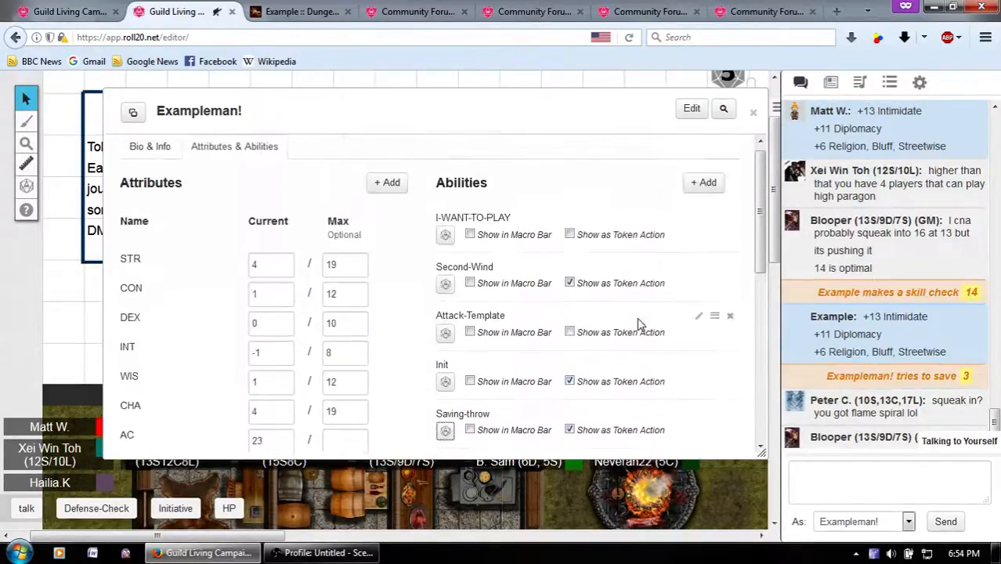
{"action": "scroll", "coordinate": [638, 324], "scroll_direction": "down", "scroll_amount": 5}
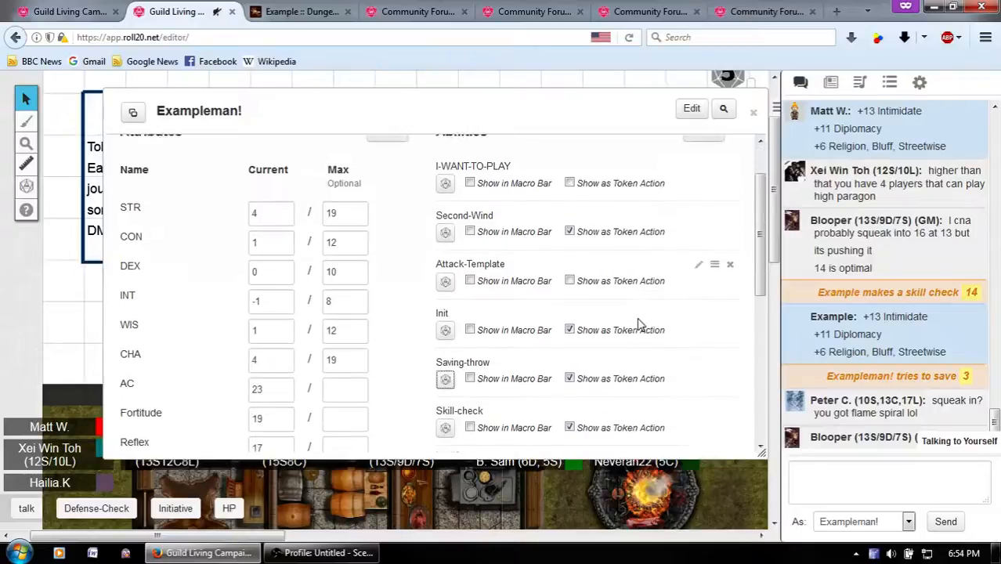
{"action": "scroll", "coordinate": [656, 277], "scroll_direction": "down", "scroll_amount": 5}
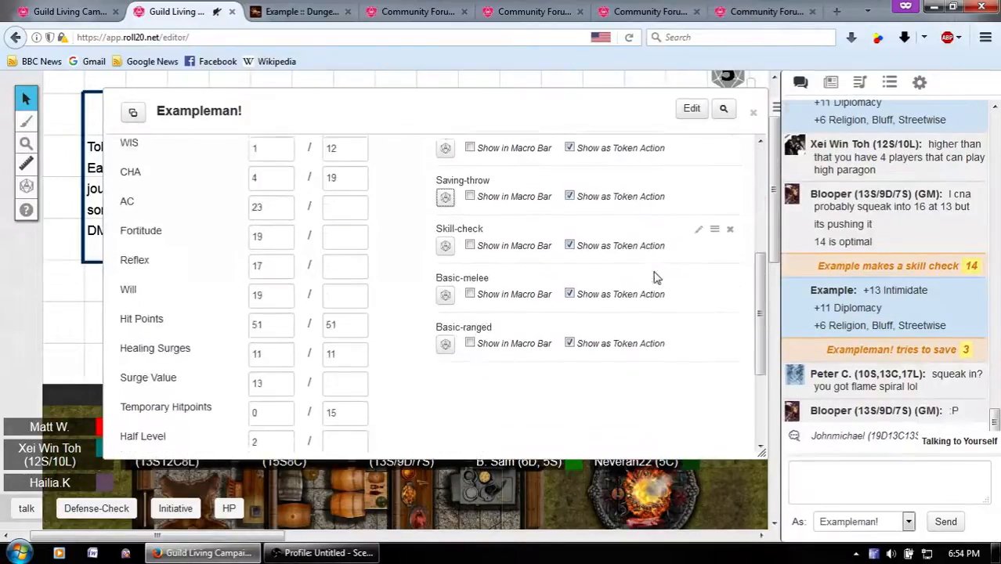
{"action": "scroll", "coordinate": [656, 278], "scroll_direction": "up", "scroll_amount": 7}
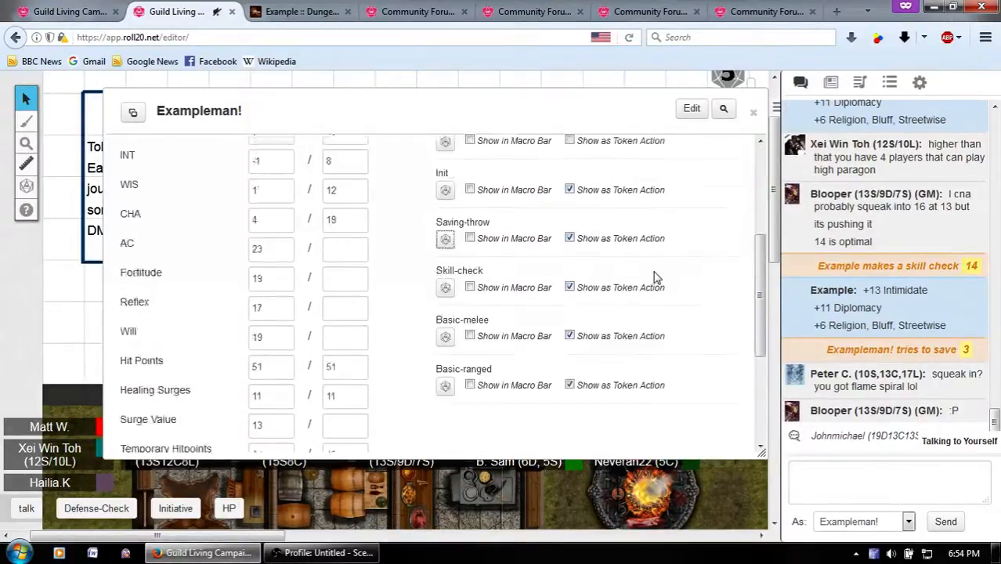
Examine the powers and magic items listed on the Myth-Weavers character sheet.
{"action": "left_click", "coordinate": [305, 11]}
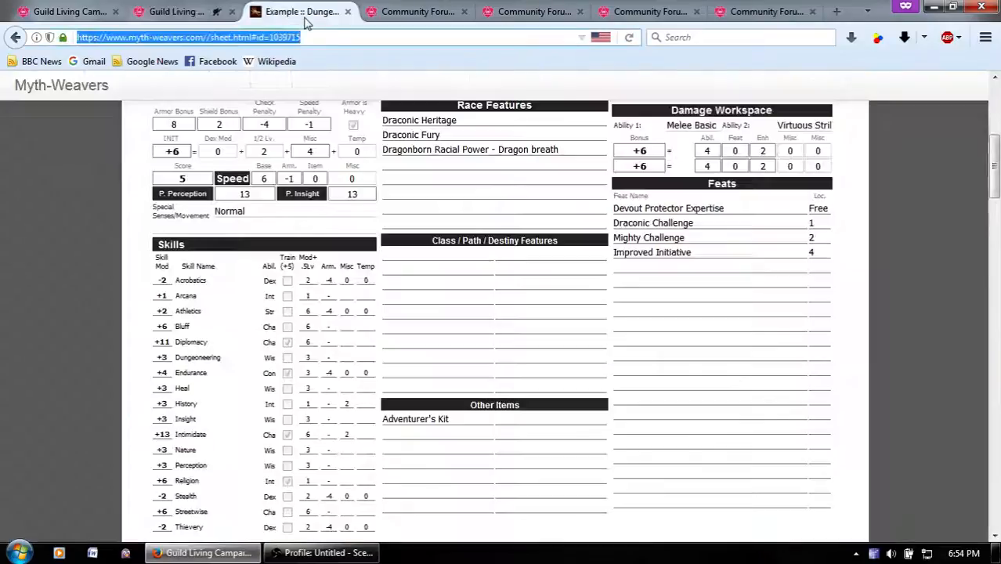
{"action": "scroll", "coordinate": [499, 337], "scroll_direction": "down", "scroll_amount": 10}
{"action": "scroll", "coordinate": [498, 332], "scroll_direction": "down", "scroll_amount": 5}
{"action": "scroll", "coordinate": [498, 330], "scroll_direction": "up", "scroll_amount": 2}
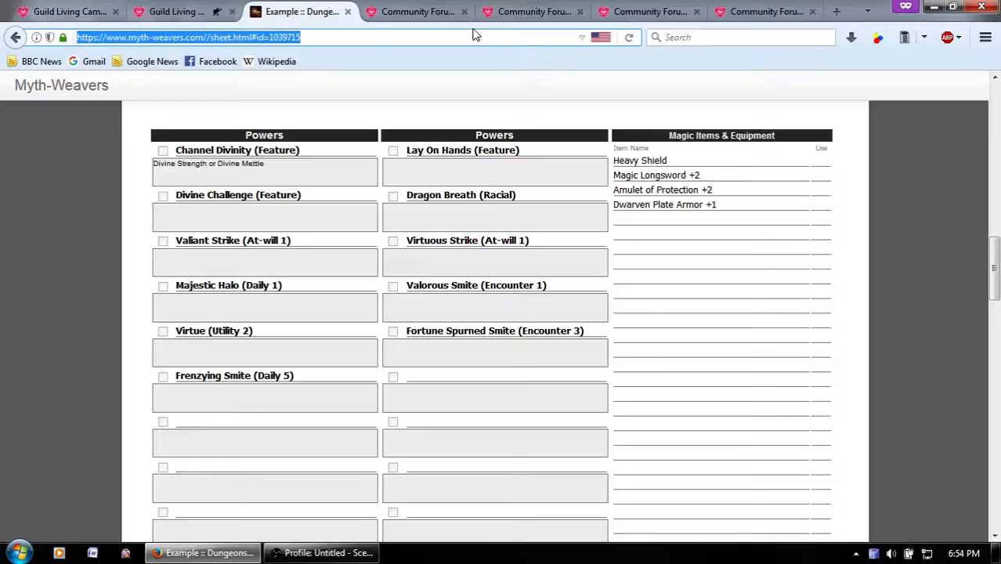
Return to the Roll20 character and open its Basic-melee ability for editing.
{"action": "key", "text": "ctrl+shift+Tab"}
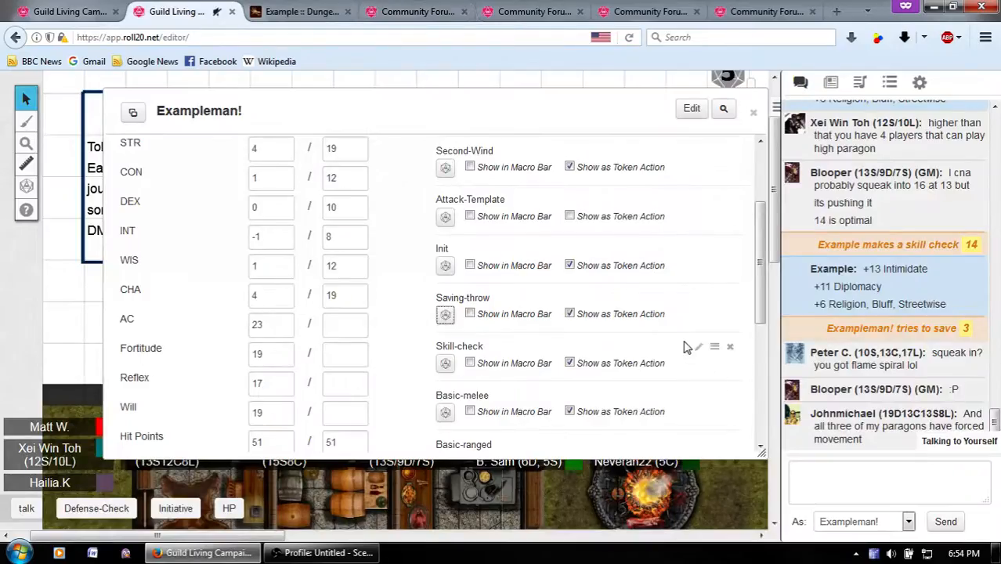
{"action": "scroll", "coordinate": [686, 347], "scroll_direction": "down", "scroll_amount": 5}
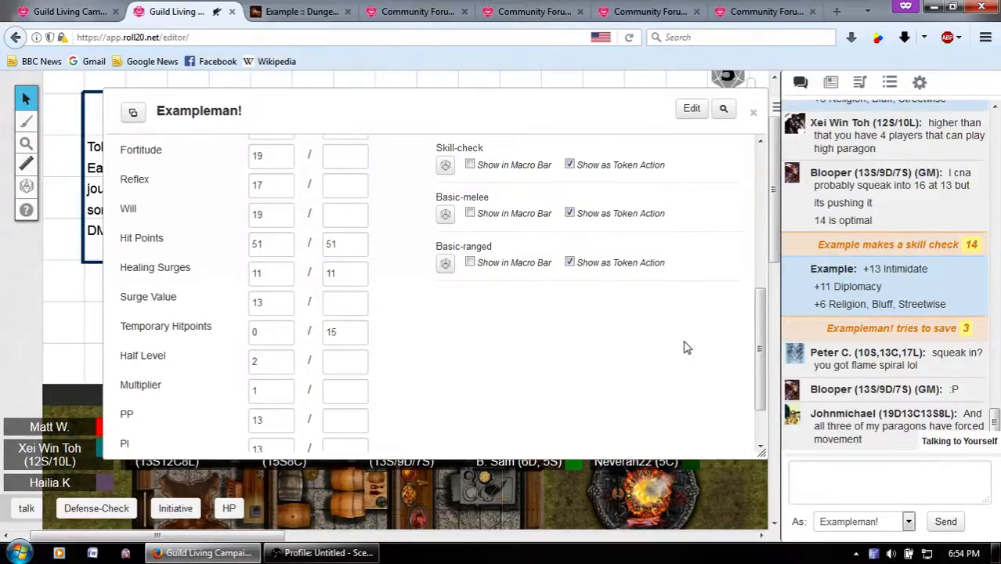
{"action": "key", "text": "ctrl+Tab"}
{"action": "key", "text": "ctrl+shift+Tab"}
{"action": "scroll", "coordinate": [636, 408], "scroll_direction": "up", "scroll_amount": 3}
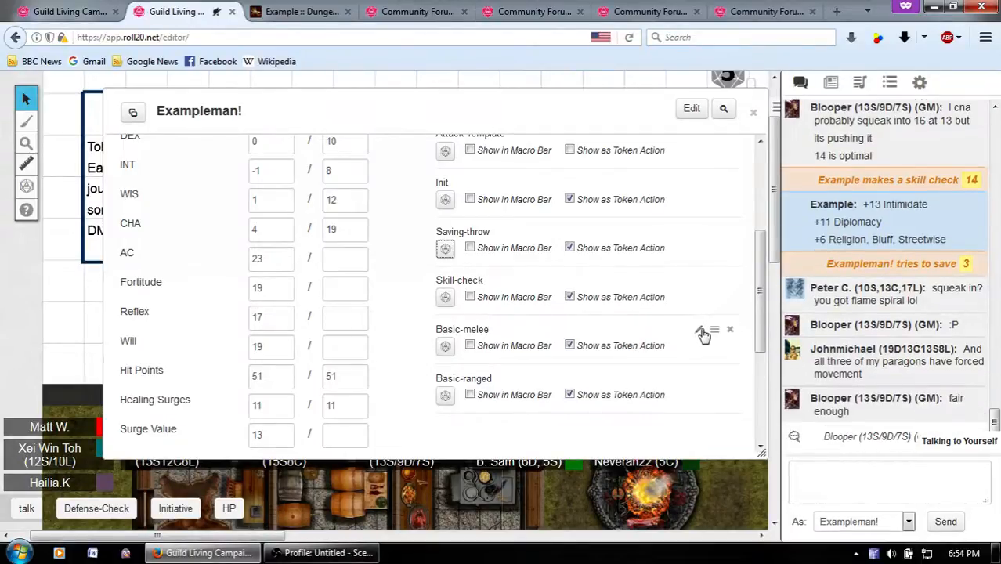
{"action": "left_click", "coordinate": [701, 332]}
{"action": "scroll", "coordinate": [603, 345], "scroll_direction": "down", "scroll_amount": 2}
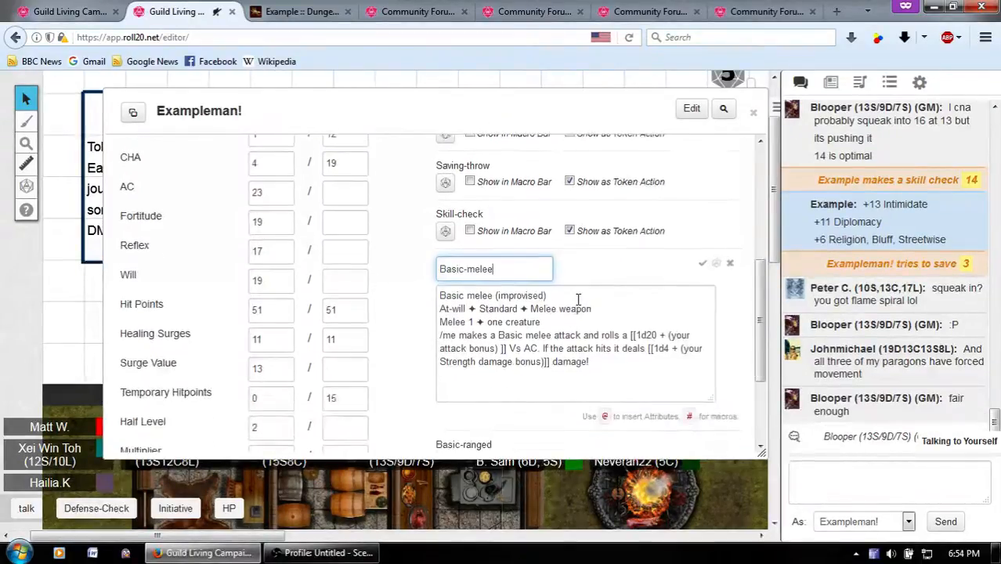
Examine the Basic-melee macro text, including its weapon and target lines and its attack and damage roll placeholders.
{"action": "left_click", "coordinate": [577, 300]}
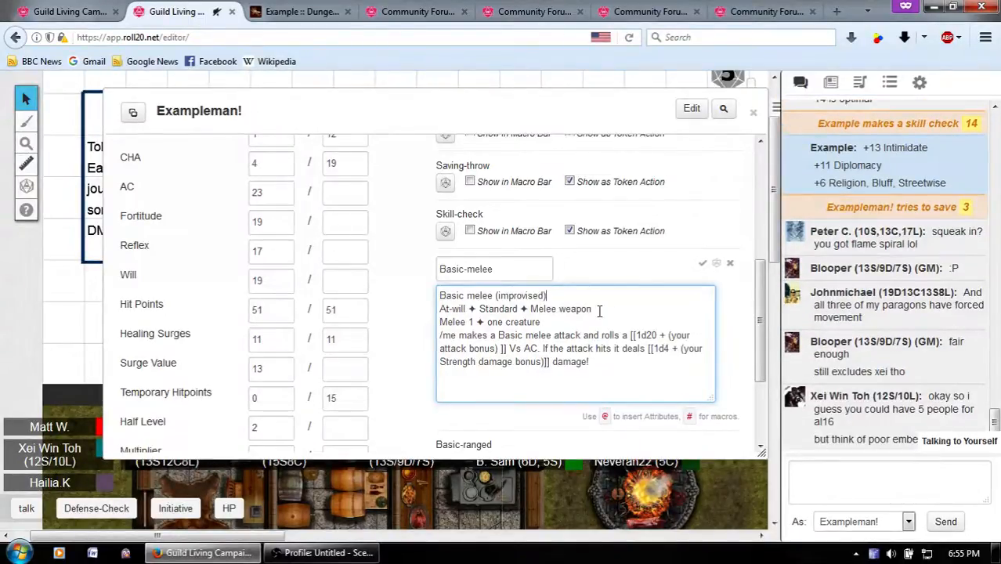
{"action": "left_click_drag", "start_coordinate": [599, 311], "coordinate": [529, 309]}
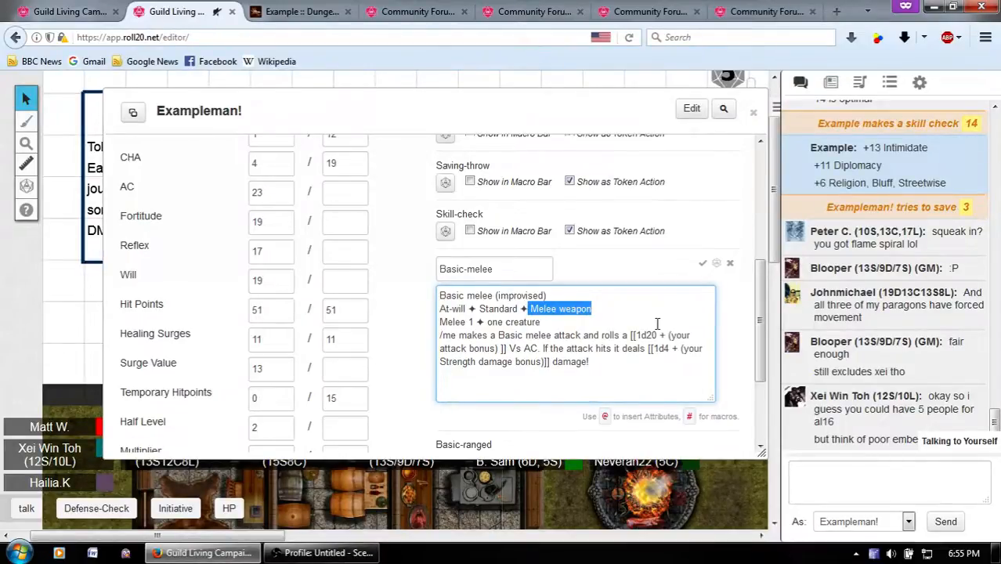
{"action": "left_click_drag", "start_coordinate": [439, 335], "coordinate": [490, 328]}
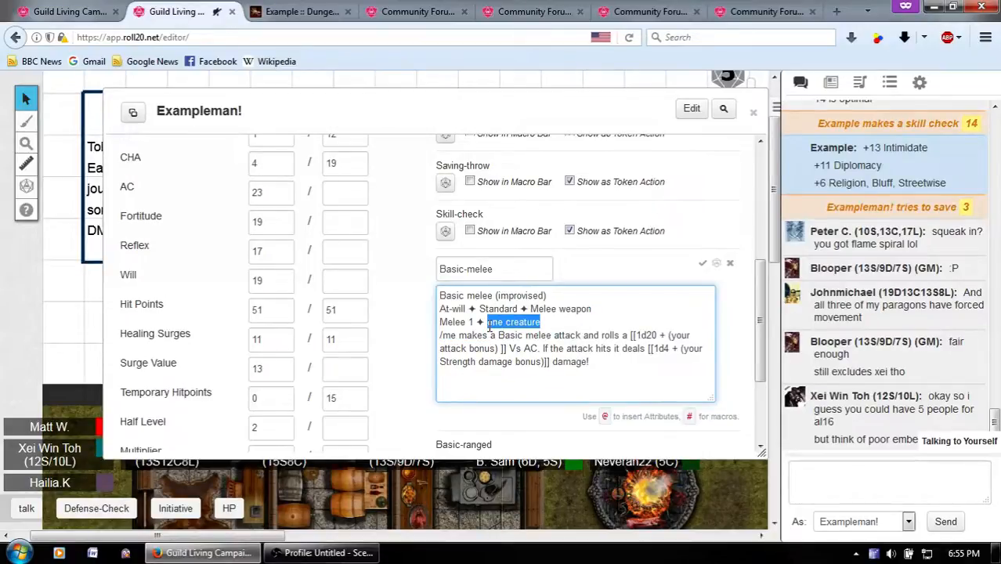
{"action": "left_click_drag", "start_coordinate": [591, 363], "coordinate": [513, 342]}
{"action": "left_click", "coordinate": [522, 334]}
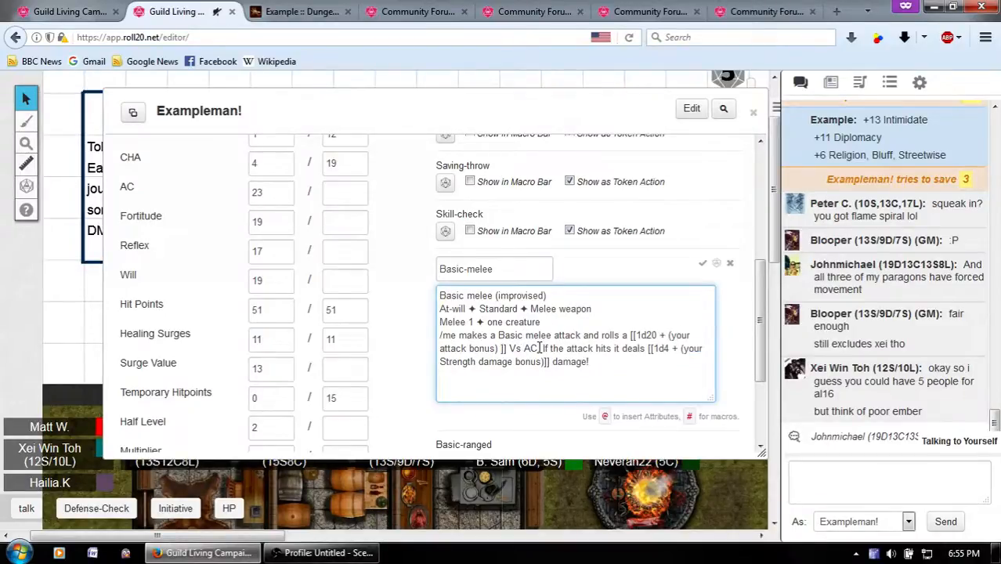
{"action": "left_click_drag", "start_coordinate": [653, 349], "coordinate": [640, 370]}
{"action": "left_click", "coordinate": [608, 363]}
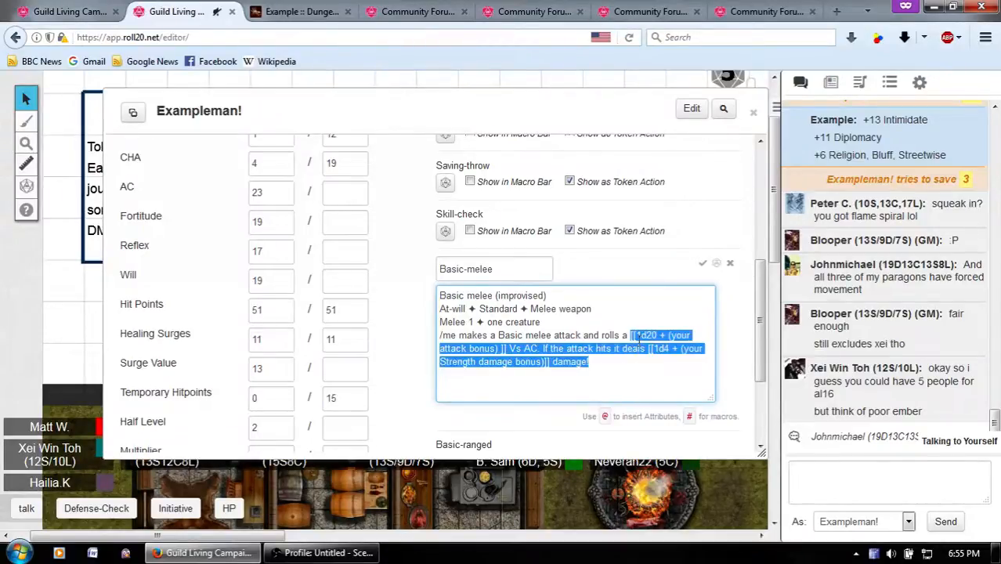
{"action": "left_click", "coordinate": [639, 336]}
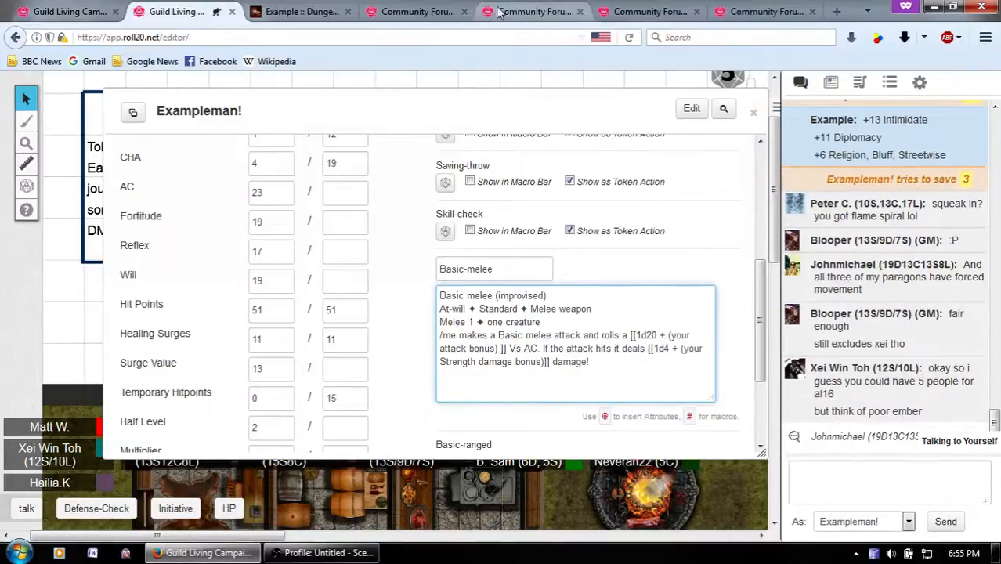
Examine the magic longsword entry and the melee basic attack and damage bonuses on the Myth-Weavers sheet.
{"action": "left_click", "coordinate": [301, 11]}
{"action": "scroll", "coordinate": [764, 317], "scroll_direction": "up", "scroll_amount": 6}
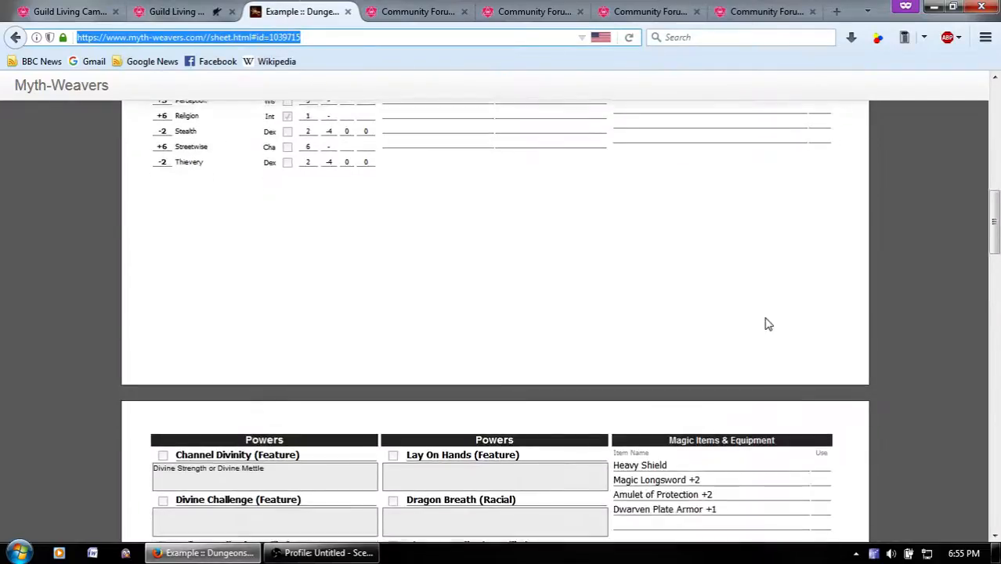
{"action": "scroll", "coordinate": [765, 322], "scroll_direction": "down", "scroll_amount": 5}
{"action": "left_click_drag", "start_coordinate": [685, 257], "coordinate": [648, 260]}
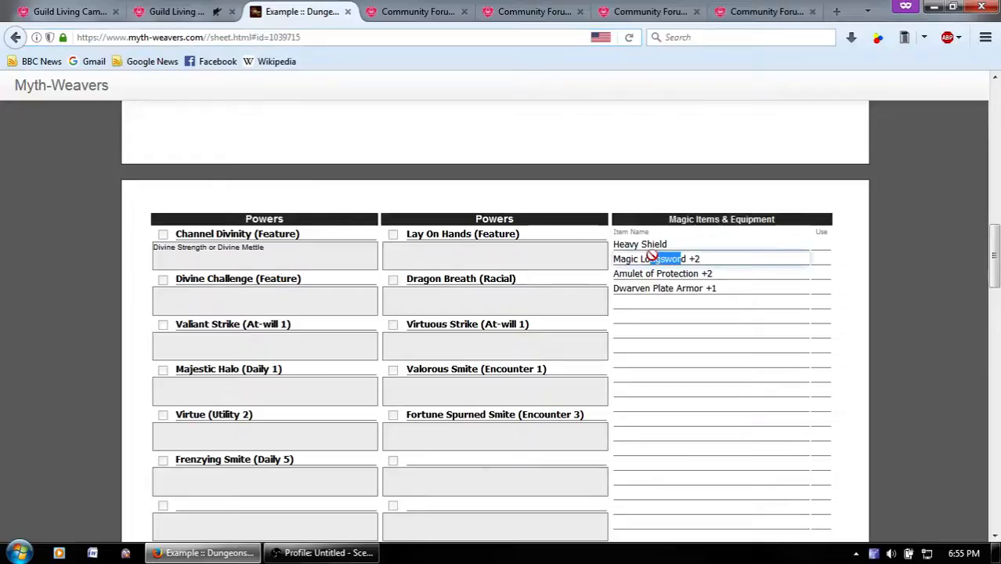
{"action": "left_click", "coordinate": [719, 262]}
{"action": "scroll", "coordinate": [720, 270], "scroll_direction": "up", "scroll_amount": 5}
{"action": "scroll", "coordinate": [720, 274], "scroll_direction": "up", "scroll_amount": 5}
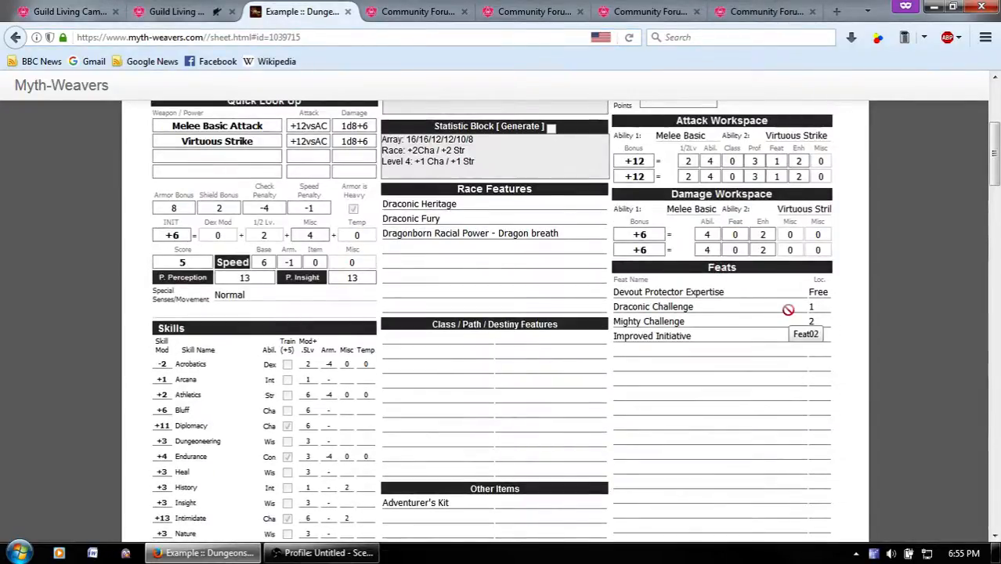
{"action": "scroll", "coordinate": [788, 310], "scroll_direction": "up", "scroll_amount": 2}
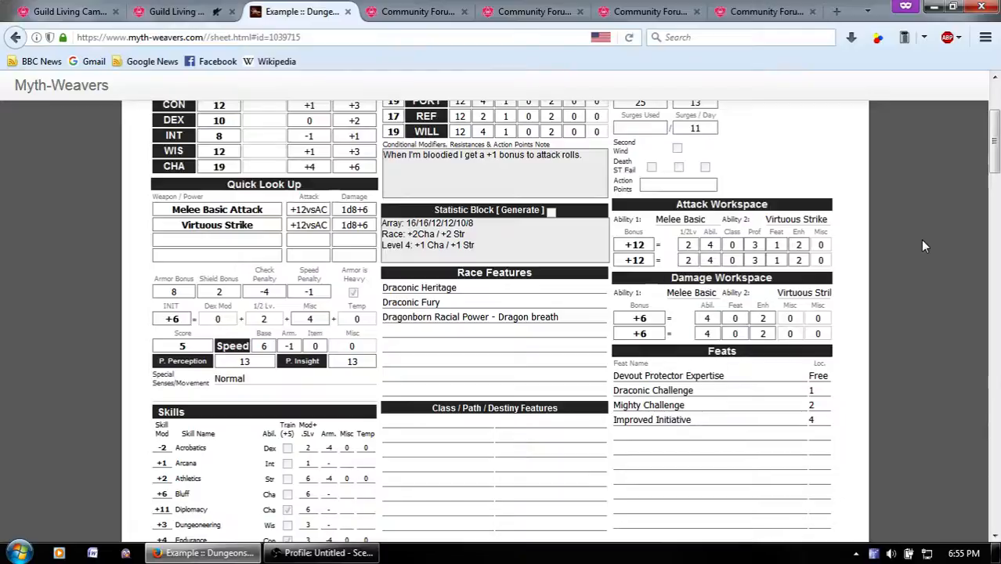
{"action": "scroll", "coordinate": [922, 241], "scroll_direction": "up", "scroll_amount": 2}
In the Roll20 Basic-melee macro, replace the "(improvised)" label in the first line with "(Longsword)".
{"action": "left_click", "coordinate": [179, 10]}
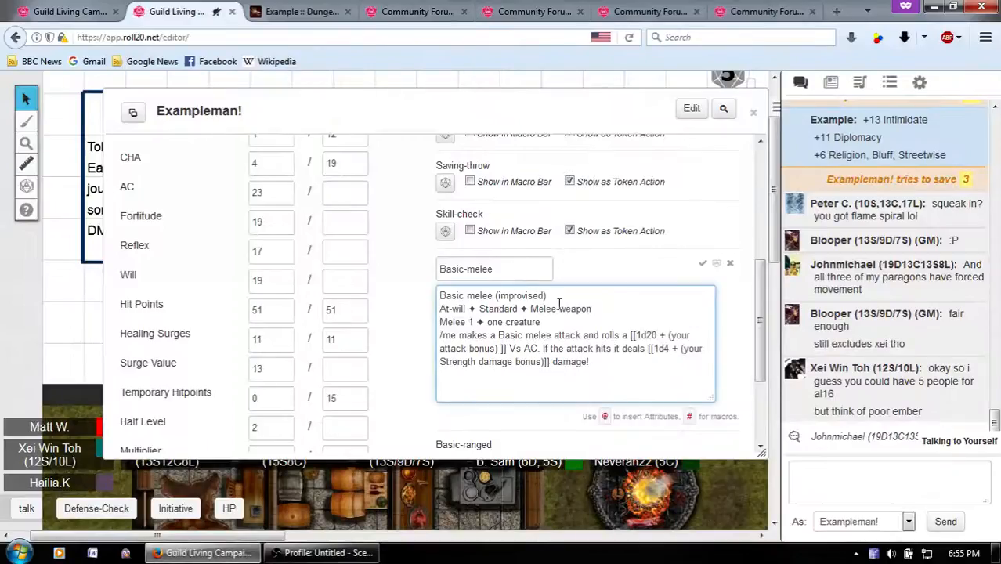
{"action": "key", "text": "ctrl+shift+Left"}
{"action": "key", "text": "ctrl+shift+Left"}
{"action": "key", "text": "ctrl+shift+Left"}
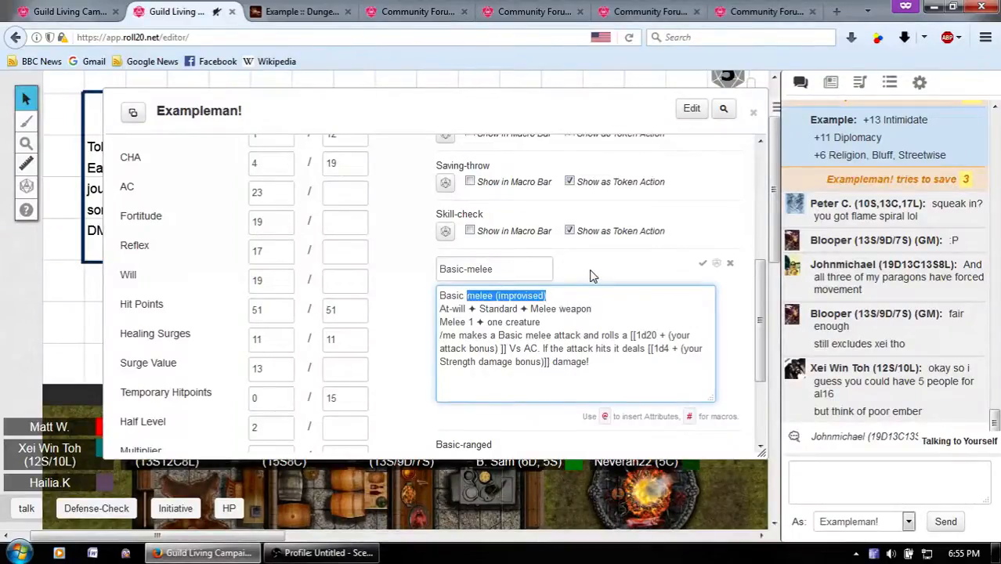
{"action": "key", "text": "ctrl+shift+Right"}
{"action": "type", "text": "(Long"}
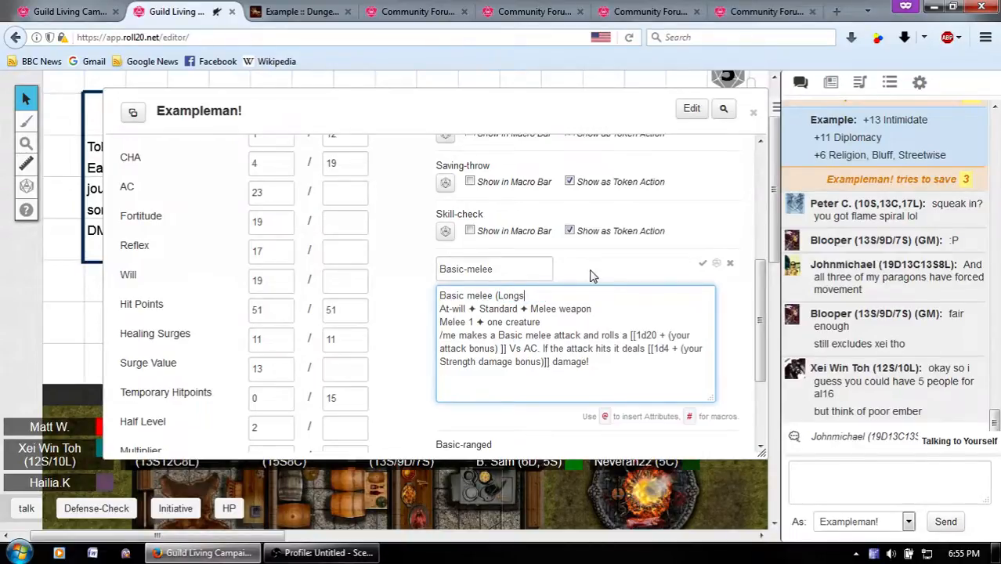
{"action": "type", "text": "sword)"}
Check the melee basic attack bonus on the Myth-Weavers sheet and replace the macro's attack bonus placeholder with 12.
{"action": "left_click", "coordinate": [337, 9]}
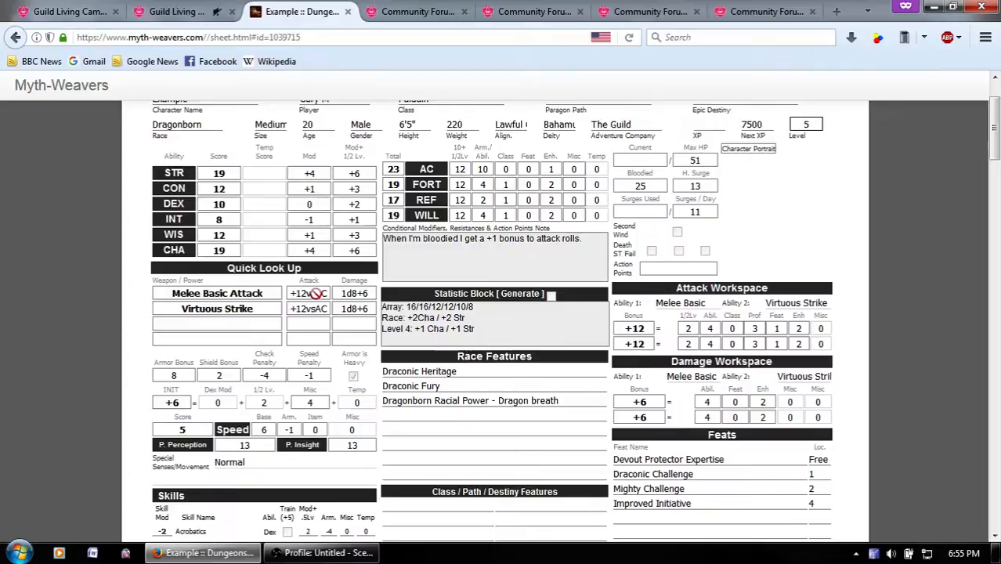
{"action": "left_click", "coordinate": [192, 11]}
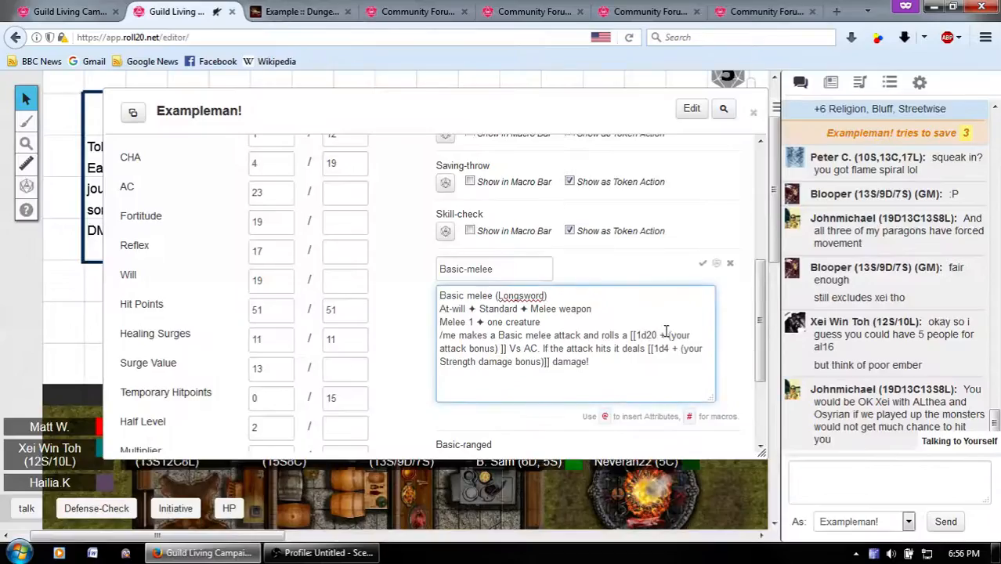
{"action": "left_click_drag", "start_coordinate": [665, 336], "coordinate": [495, 353]}
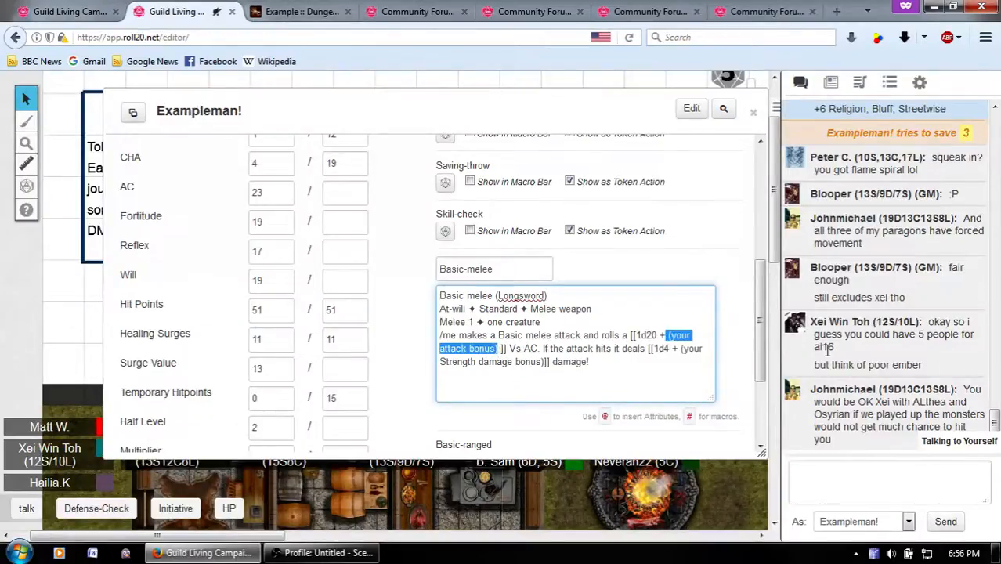
{"action": "type", "text": "12"}
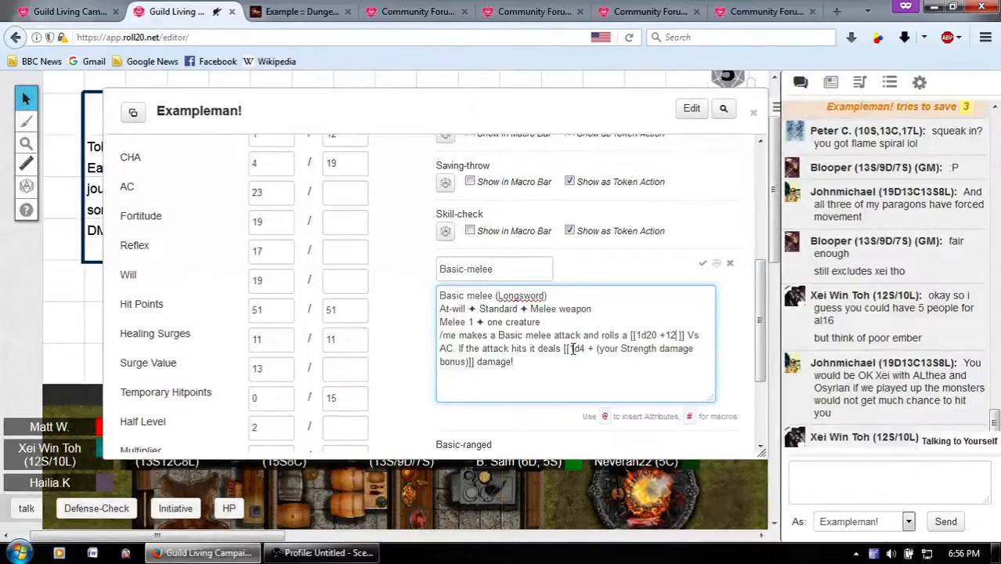
Check the melee damage on the Myth-Weavers sheet, set the macro's damage roll to 1d8+6 and save the Basic-melee ability.
{"action": "left_click", "coordinate": [298, 11]}
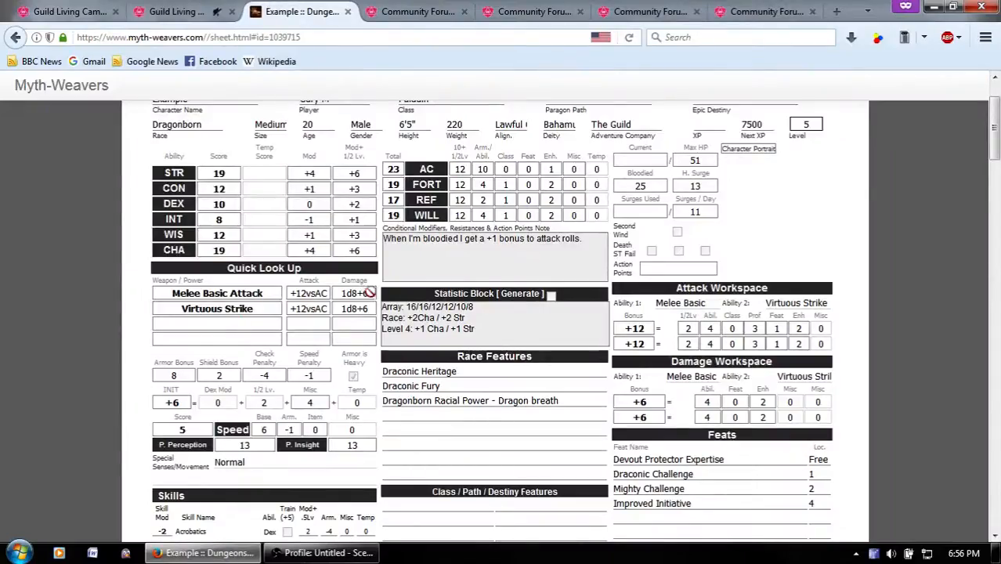
{"action": "left_click", "coordinate": [179, 11]}
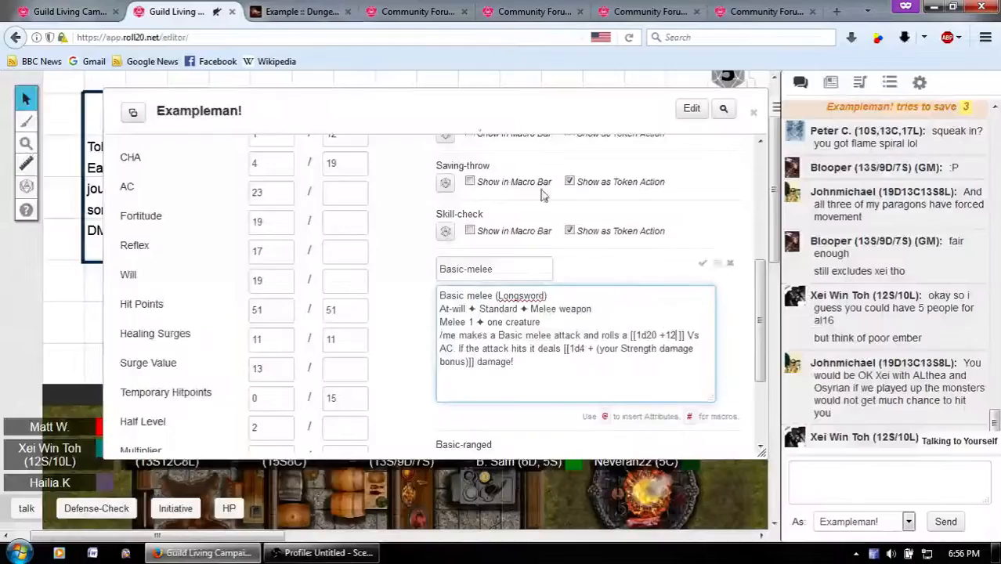
{"action": "left_click", "coordinate": [575, 350]}
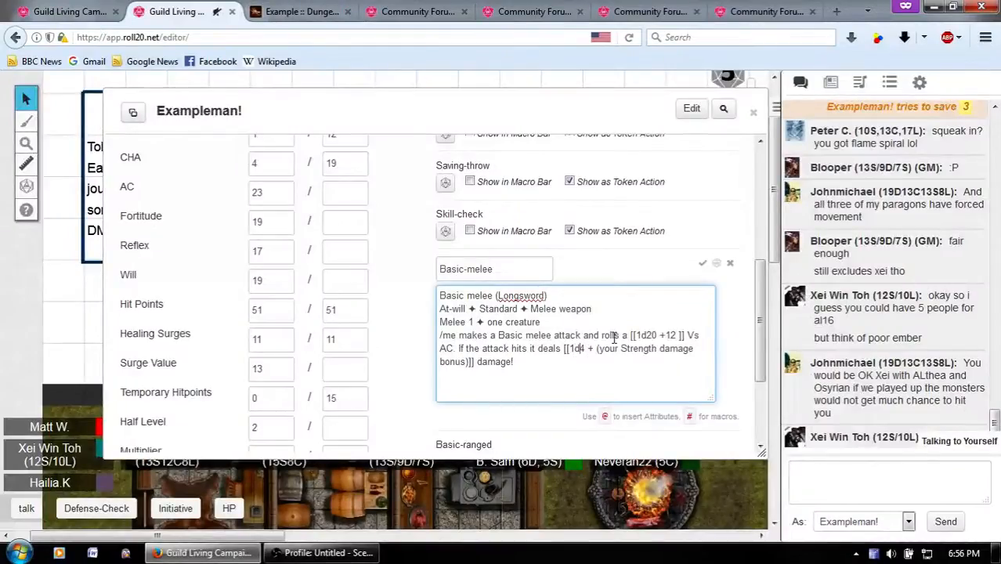
{"action": "key", "text": "shift+Down"}
{"action": "key", "text": "shift+Home"}
{"action": "key", "text": "ctrl+shift+Right"}
{"action": "key", "text": "shift+Left"}
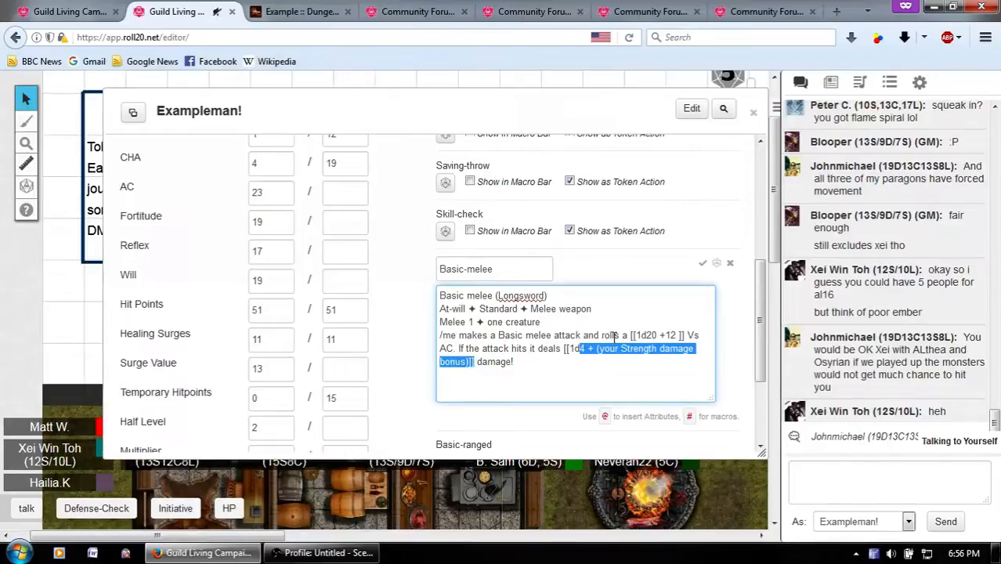
{"action": "key", "text": "BackSpace"}
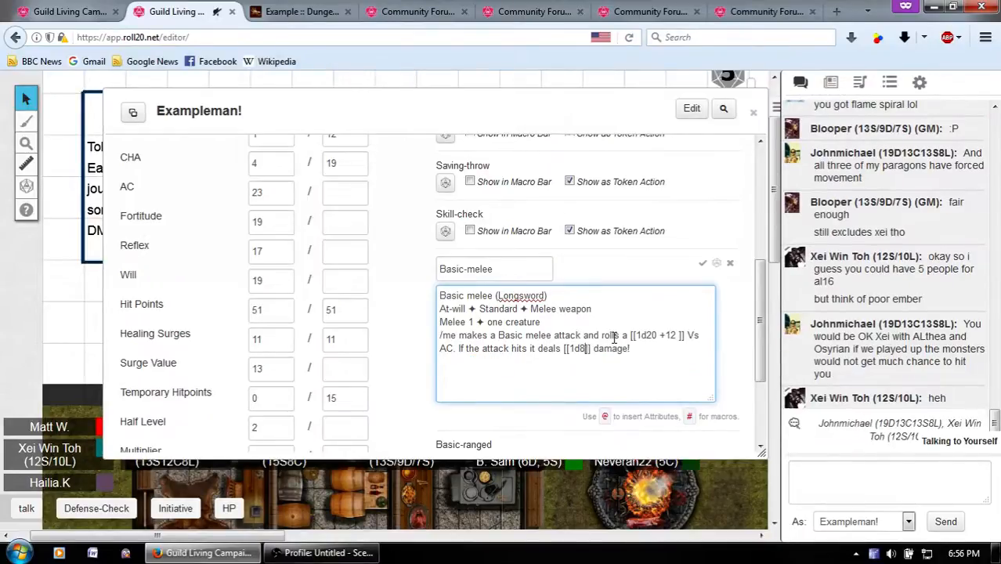
{"action": "type", "text": "8+6"}
{"action": "left_click", "coordinate": [702, 264]}
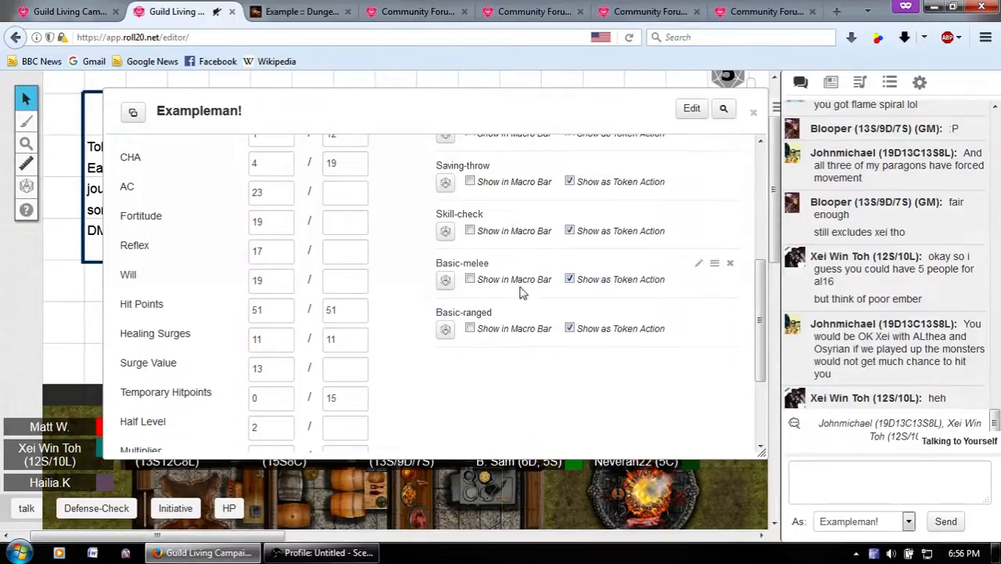
Roll the Basic-melee ability four times to test its attack and damage output in chat.
{"action": "left_click", "coordinate": [446, 280]}
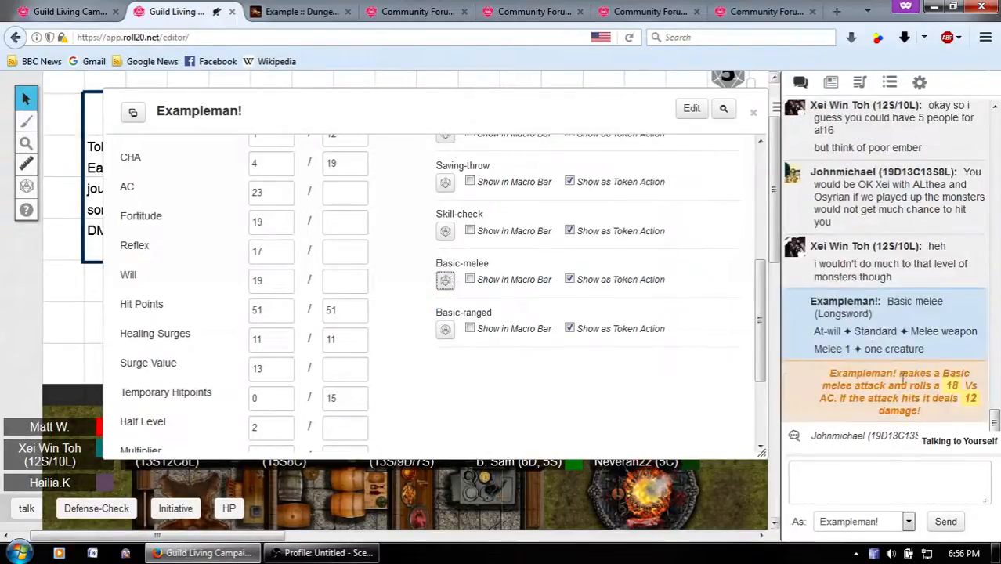
{"action": "mouse_move", "coordinate": [956, 416]}
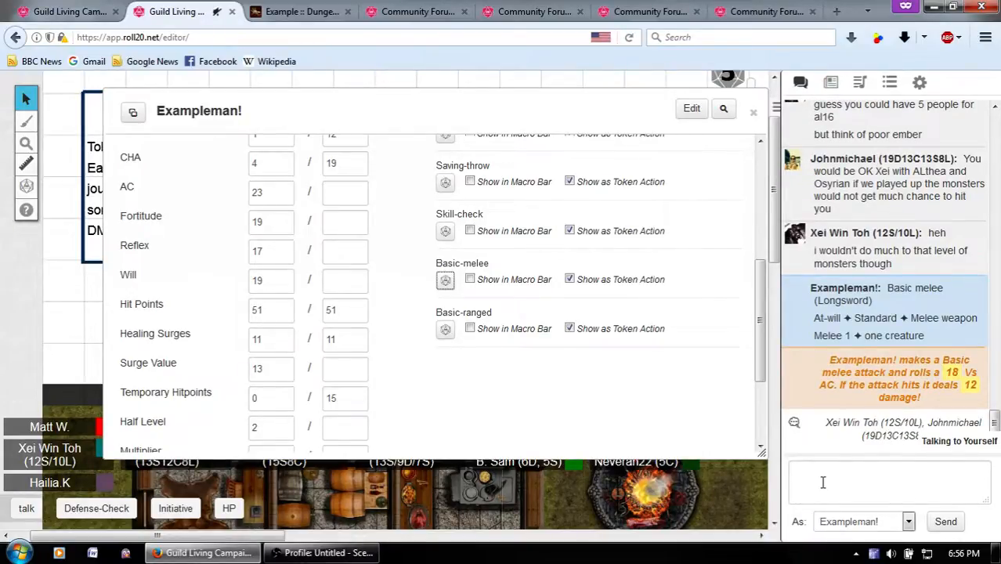
{"action": "left_click", "coordinate": [446, 280]}
{"action": "left_click", "coordinate": [446, 281]}
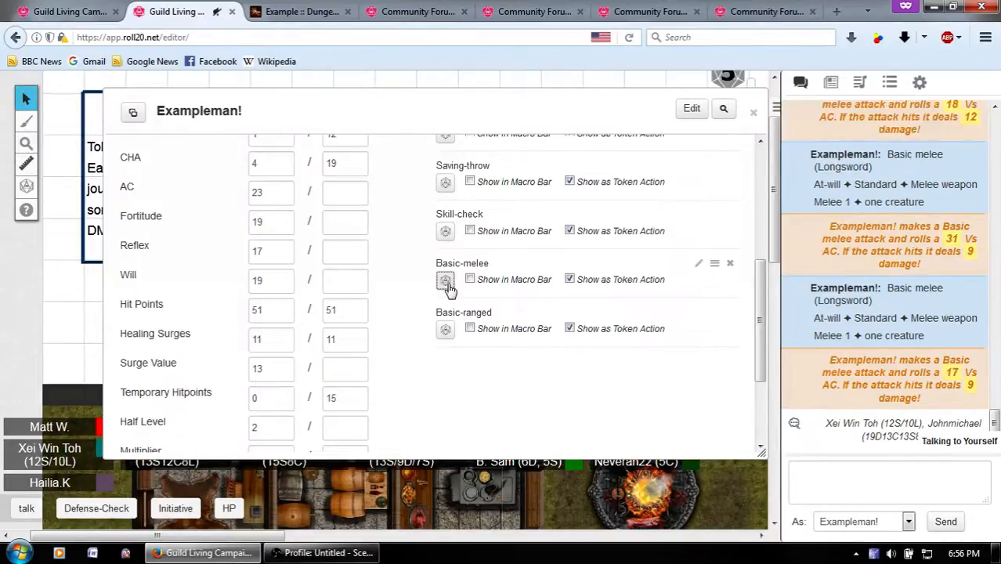
{"action": "left_click", "coordinate": [446, 281]}
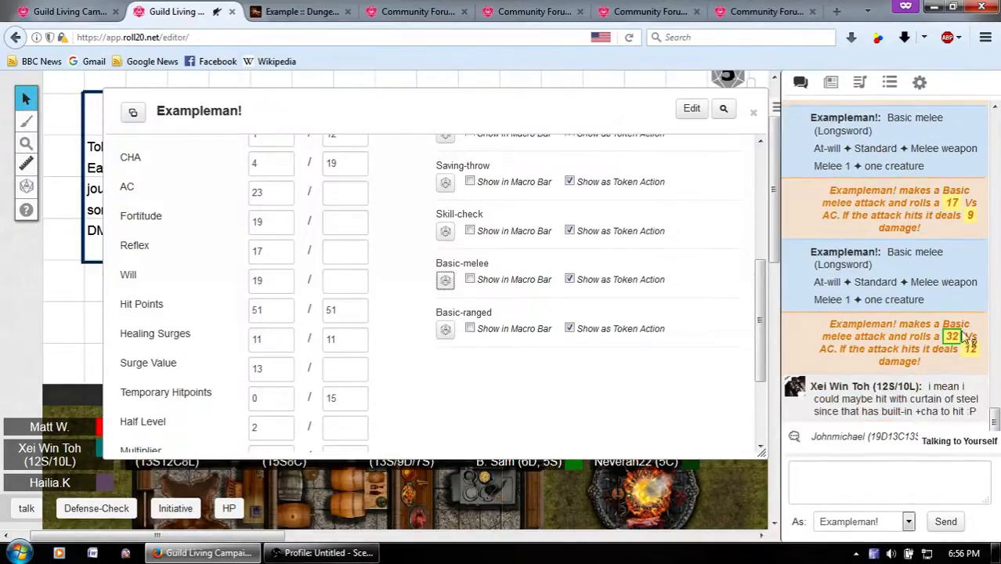
{"action": "mouse_move", "coordinate": [954, 331]}
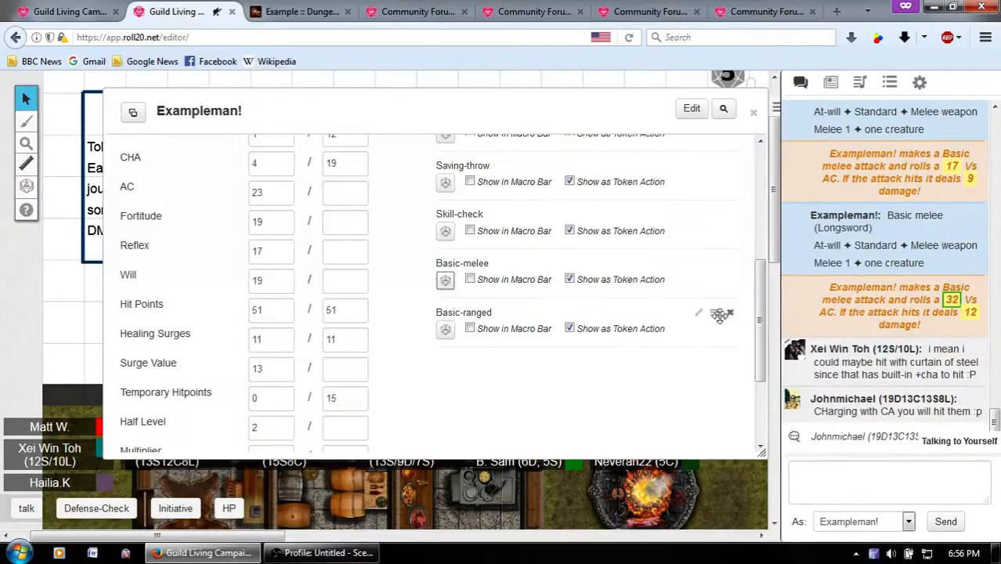
Check the attack entries and conditional modifiers on the Myth-Weavers sheet, and return to the Roll20 character's abilities.
{"action": "left_click", "coordinate": [329, 11]}
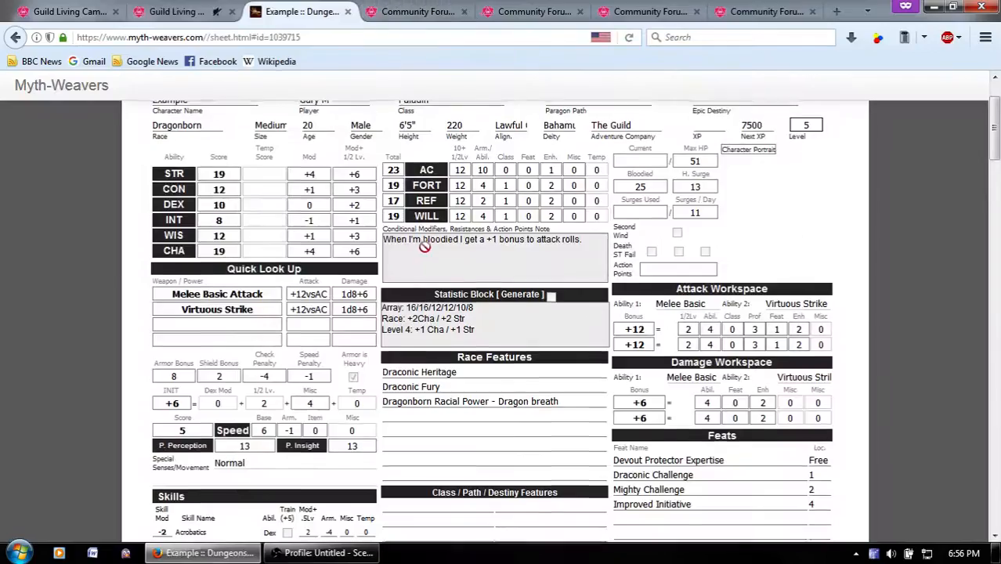
{"action": "scroll", "coordinate": [425, 254], "scroll_direction": "down", "scroll_amount": 2}
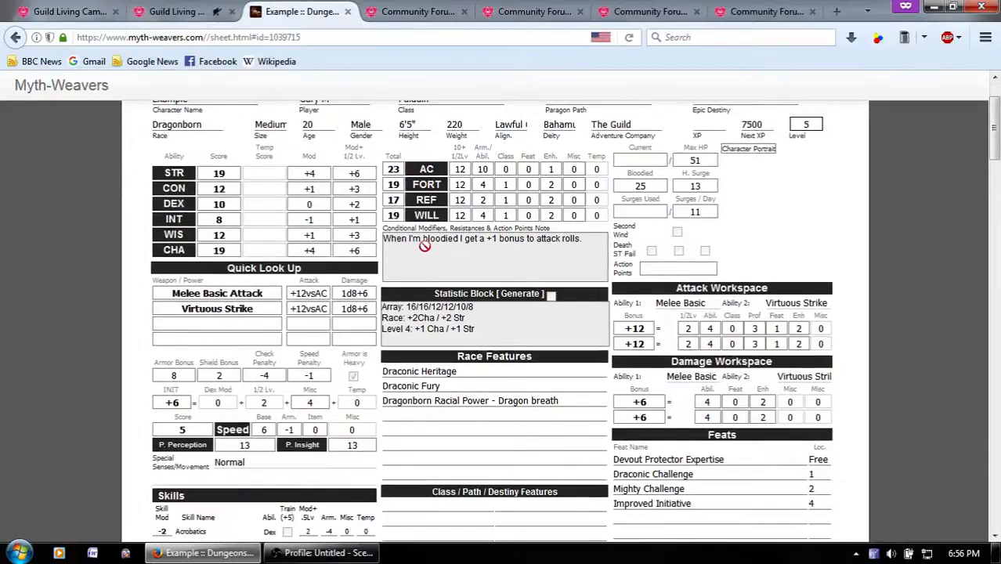
{"action": "left_click", "coordinate": [176, 11]}
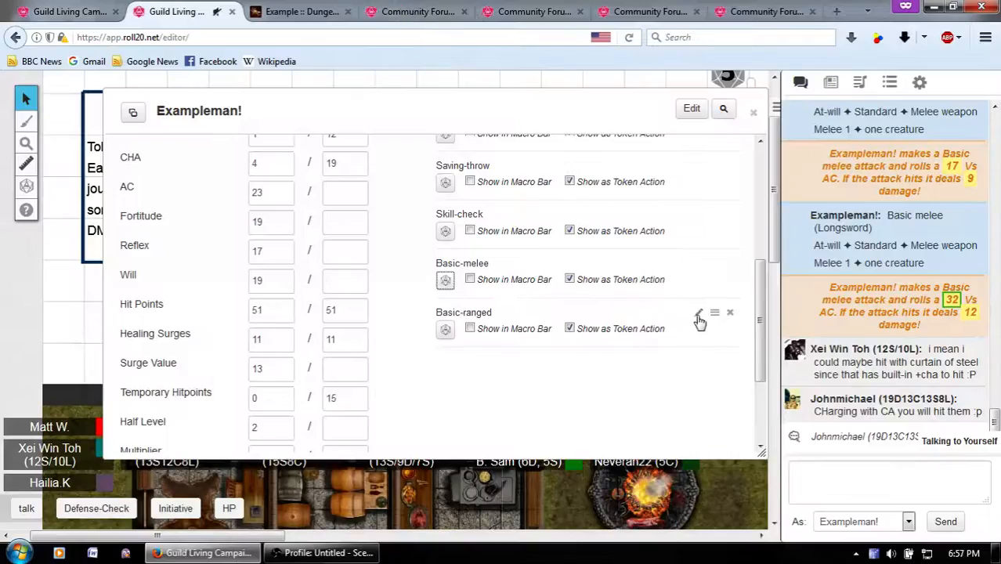
Open the Basic-ranged ability to review its macro text, close it again and look over the character's ability list.
{"action": "left_click", "coordinate": [697, 314]}
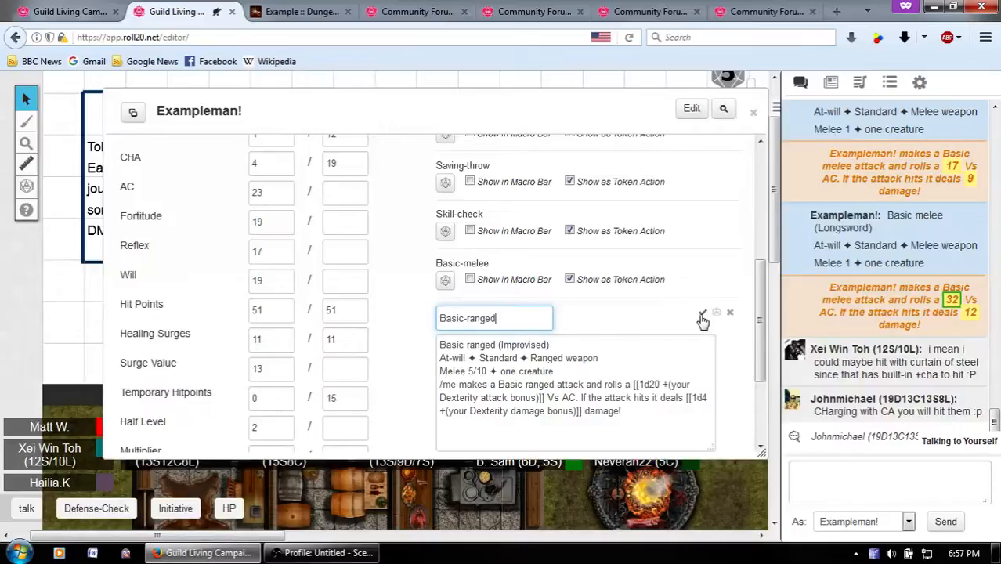
{"action": "left_click", "coordinate": [703, 317]}
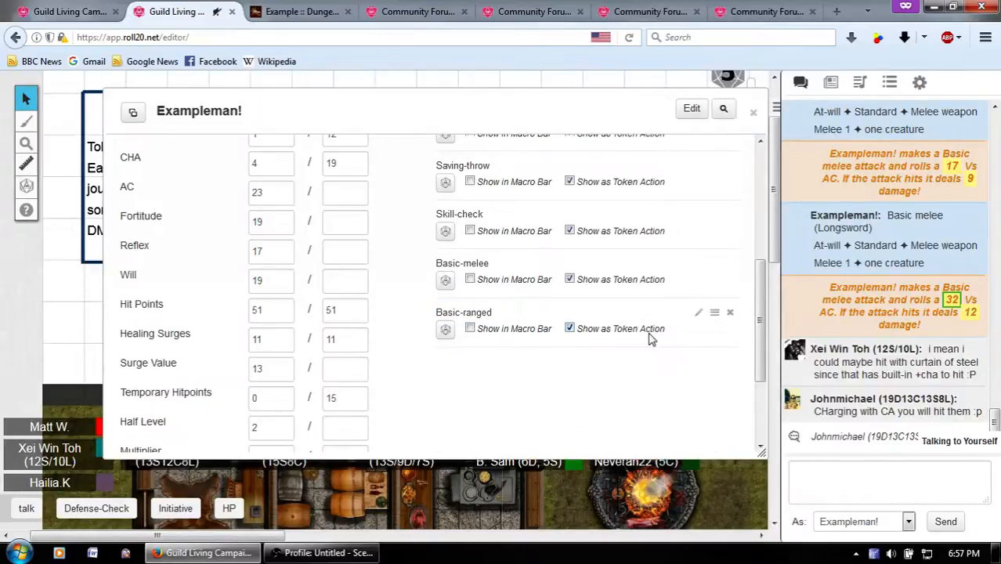
{"action": "scroll", "coordinate": [686, 333], "scroll_direction": "up", "scroll_amount": 5}
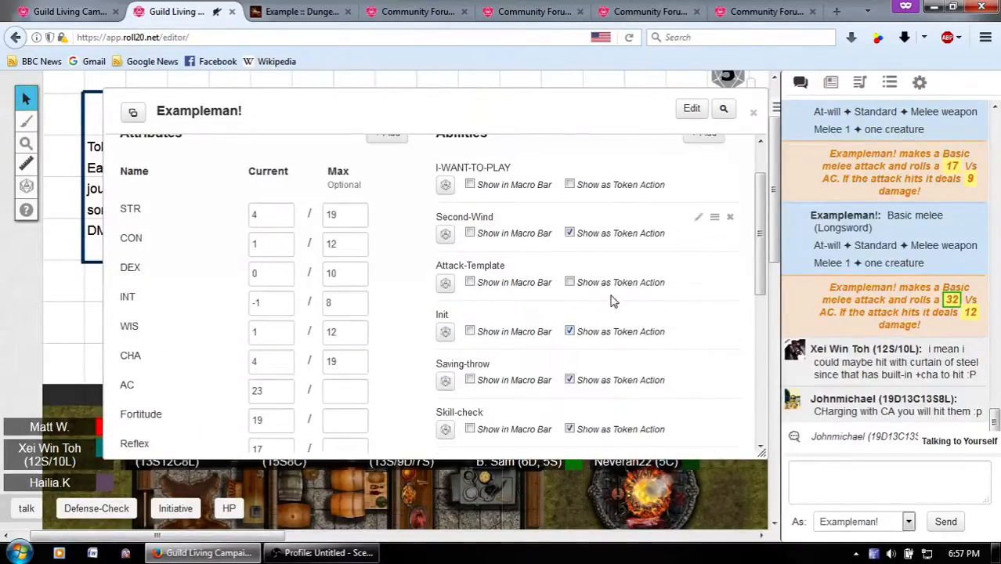
{"action": "scroll", "coordinate": [615, 424], "scroll_direction": "down", "scroll_amount": 4}
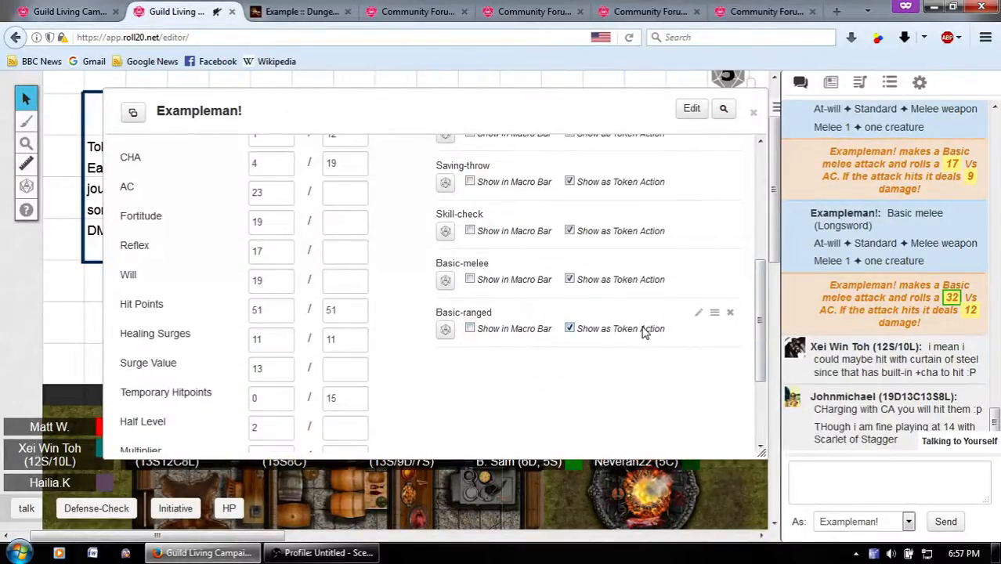
{"action": "scroll", "coordinate": [643, 333], "scroll_direction": "up", "scroll_amount": 3}
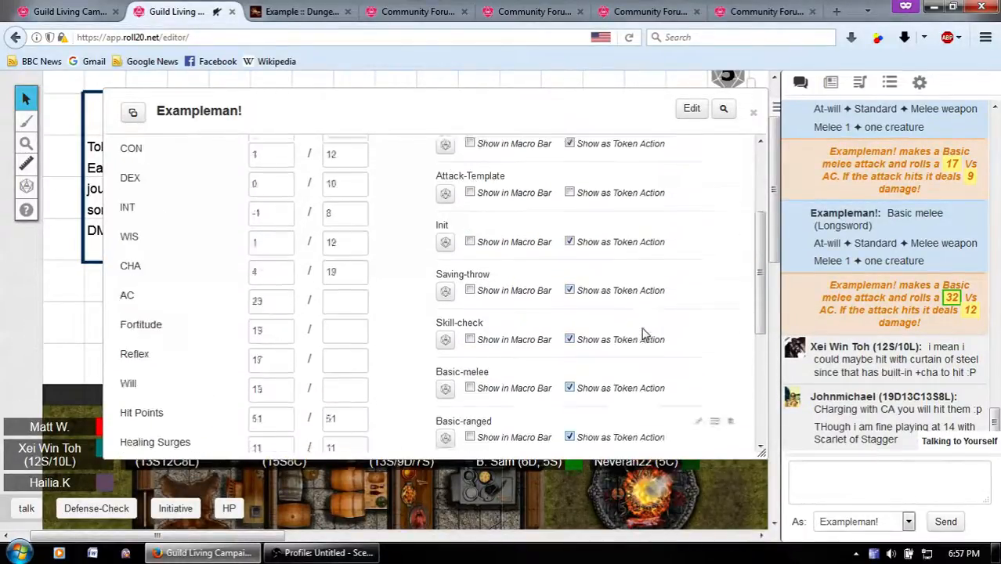
{"action": "scroll", "coordinate": [627, 268], "scroll_direction": "down", "scroll_amount": 3}
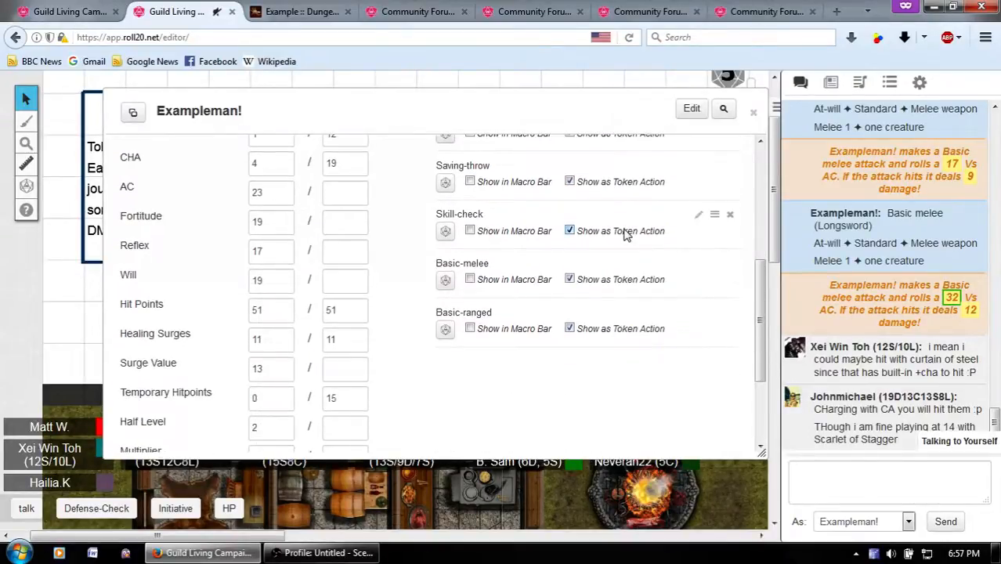
Close the character sheet and look over the party area and character tokens on the tabletop map.
{"action": "left_click", "coordinate": [754, 116]}
{"action": "scroll", "coordinate": [546, 201], "scroll_direction": "up", "scroll_amount": 3}
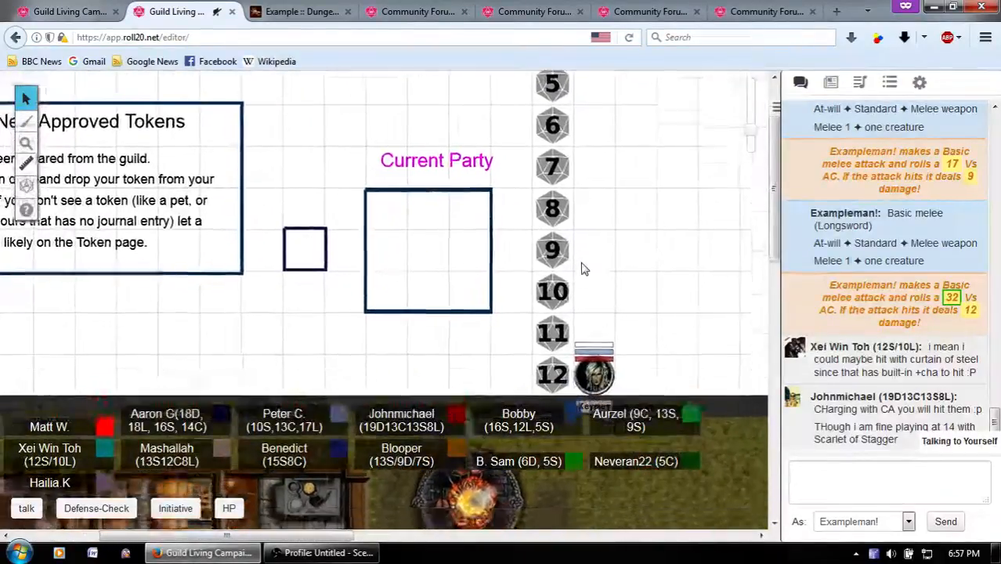
{"action": "scroll", "coordinate": [582, 269], "scroll_direction": "down", "scroll_amount": 1}
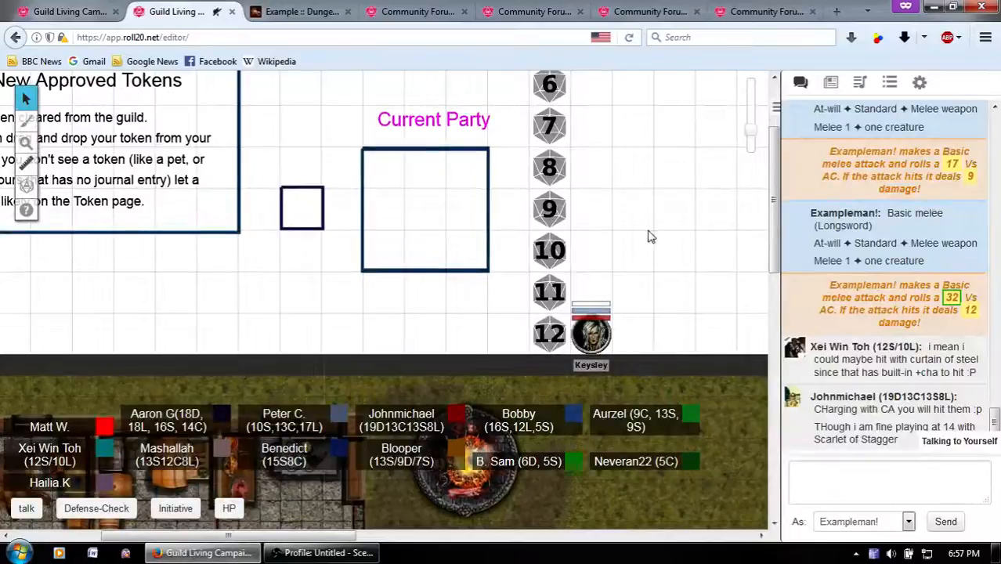
{"action": "scroll", "coordinate": [627, 219], "scroll_direction": "down", "scroll_amount": 1}
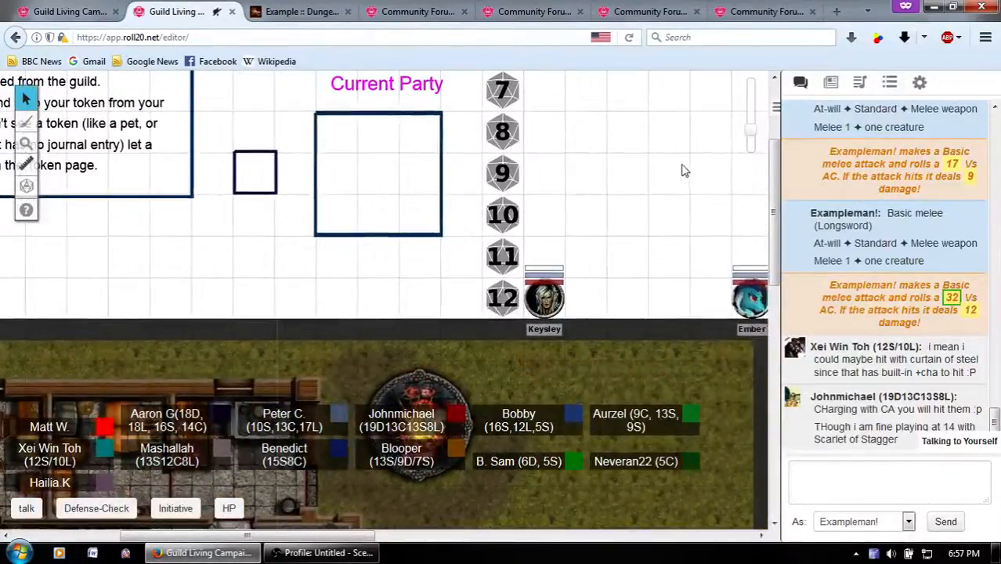
{"action": "left_click_drag", "start_coordinate": [654, 177], "coordinate": [559, 303]}
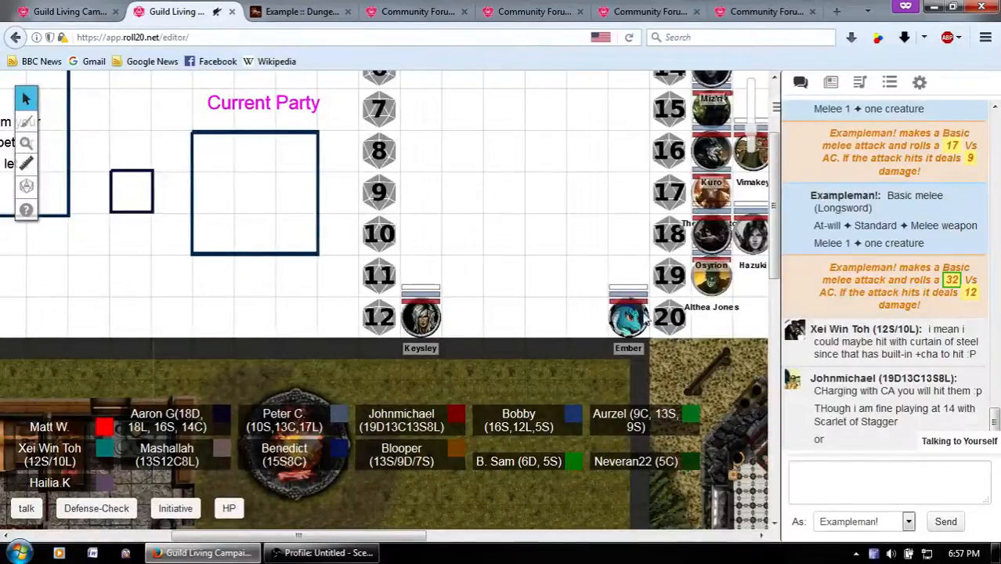
{"action": "scroll", "coordinate": [552, 277], "scroll_direction": "left", "scroll_amount": 3}
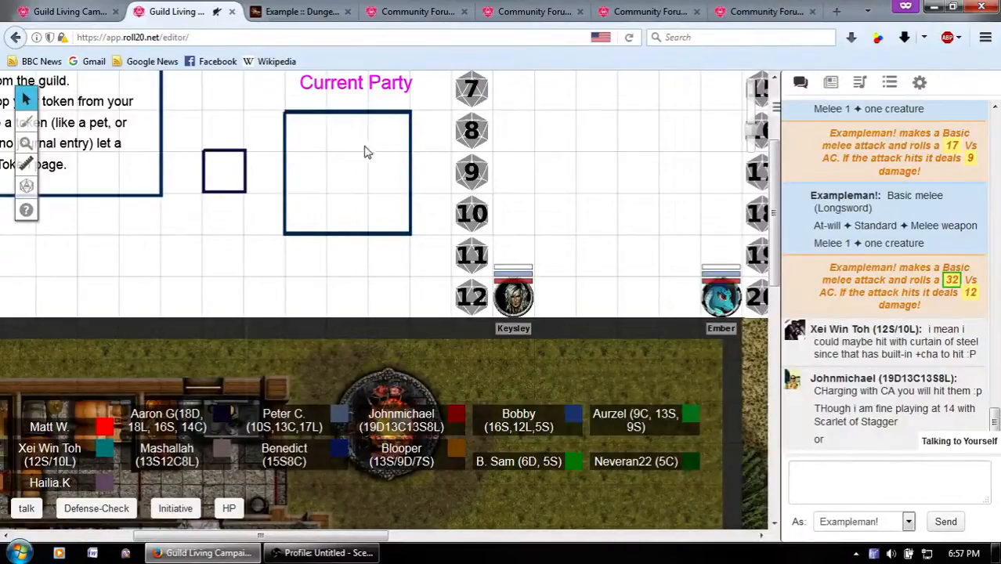
Reopen Exampleman!'s attributes and abilities from the journal, bring back the chat and review the abilities list.
{"action": "left_click", "coordinate": [831, 83]}
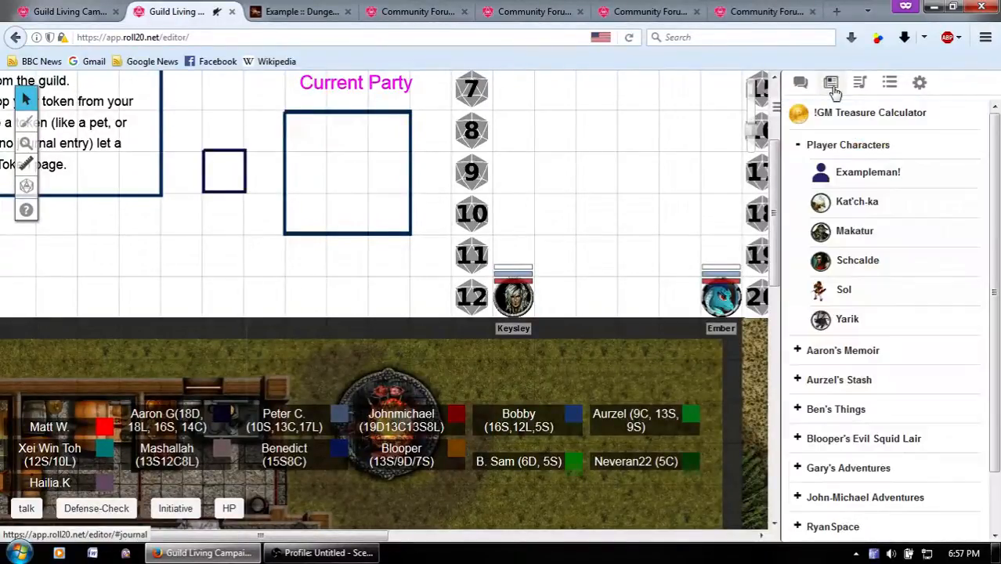
{"action": "left_click", "coordinate": [900, 173]}
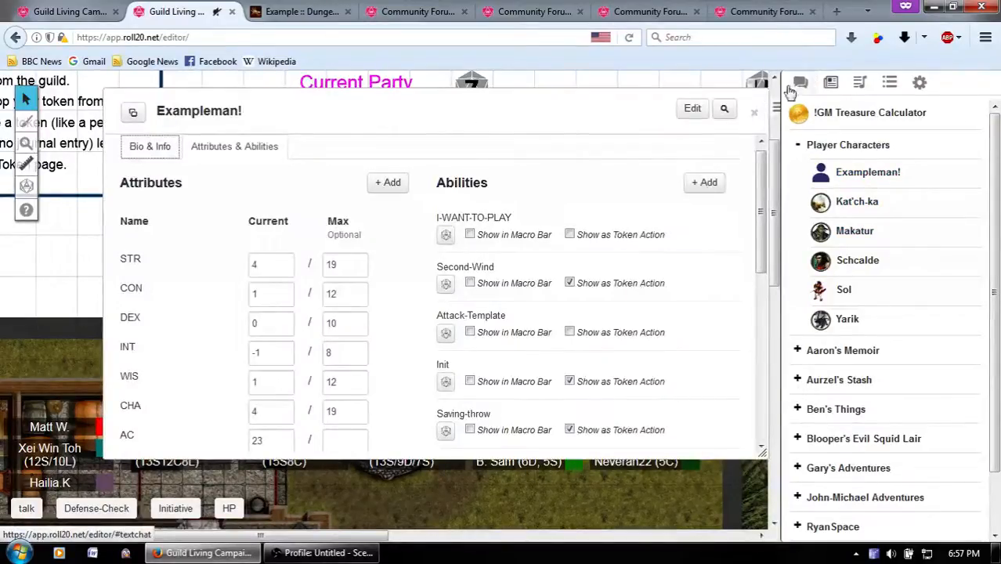
{"action": "left_click", "coordinate": [799, 82]}
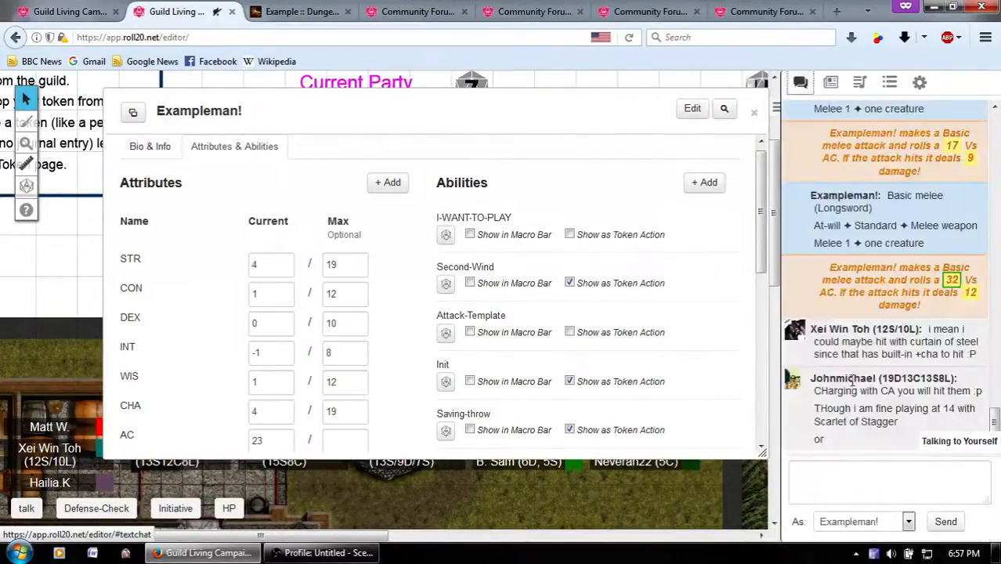
{"action": "scroll", "coordinate": [519, 346], "scroll_direction": "down", "scroll_amount": 3}
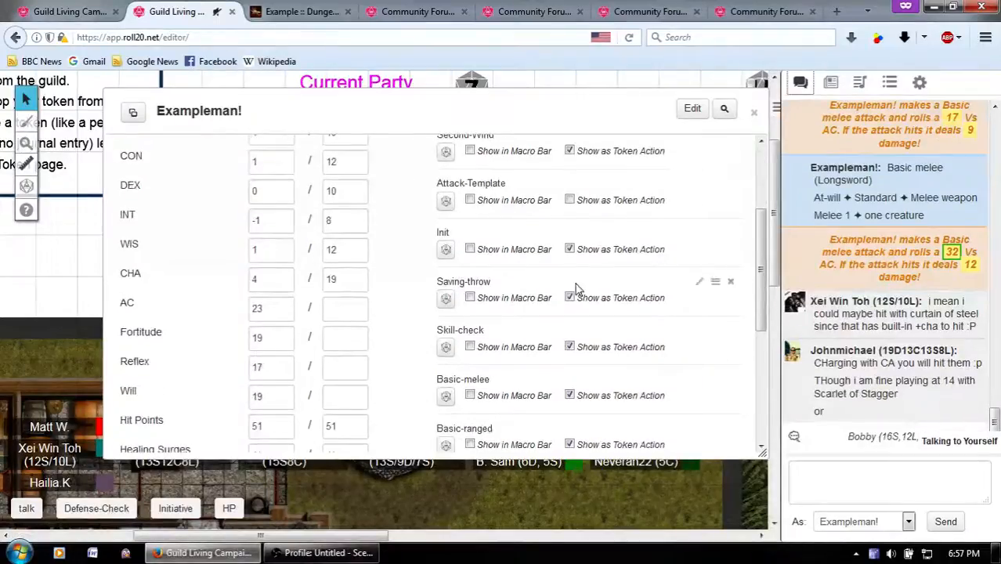
{"action": "scroll", "coordinate": [671, 326], "scroll_direction": "down", "scroll_amount": 3}
{"action": "scroll", "coordinate": [672, 325], "scroll_direction": "up", "scroll_amount": 3}
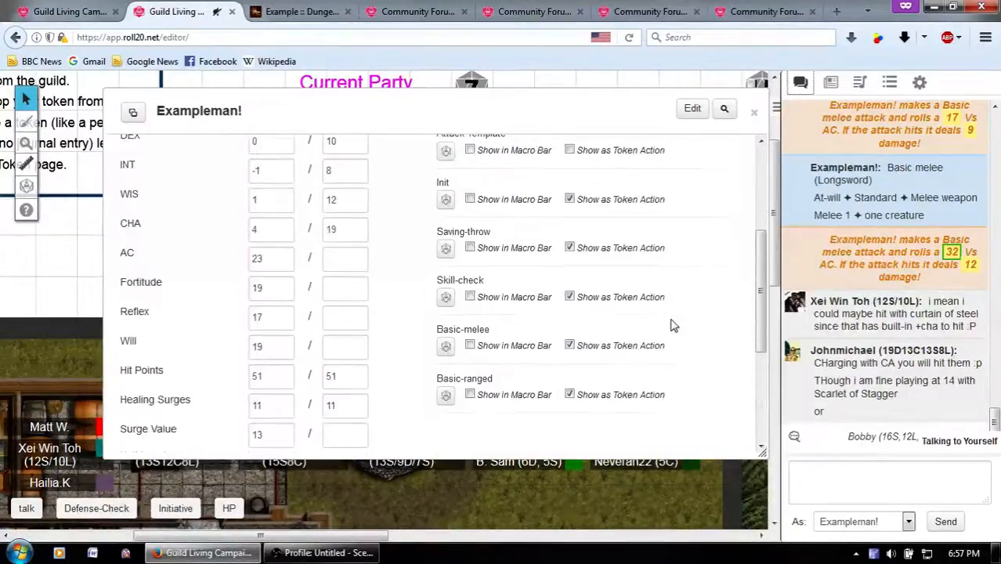
Examine the powers listed on the Myth-Weavers sheet against the Roll20 character's existing abilities.
{"action": "left_click", "coordinate": [313, 11]}
{"action": "scroll", "coordinate": [553, 354], "scroll_direction": "down", "scroll_amount": 10}
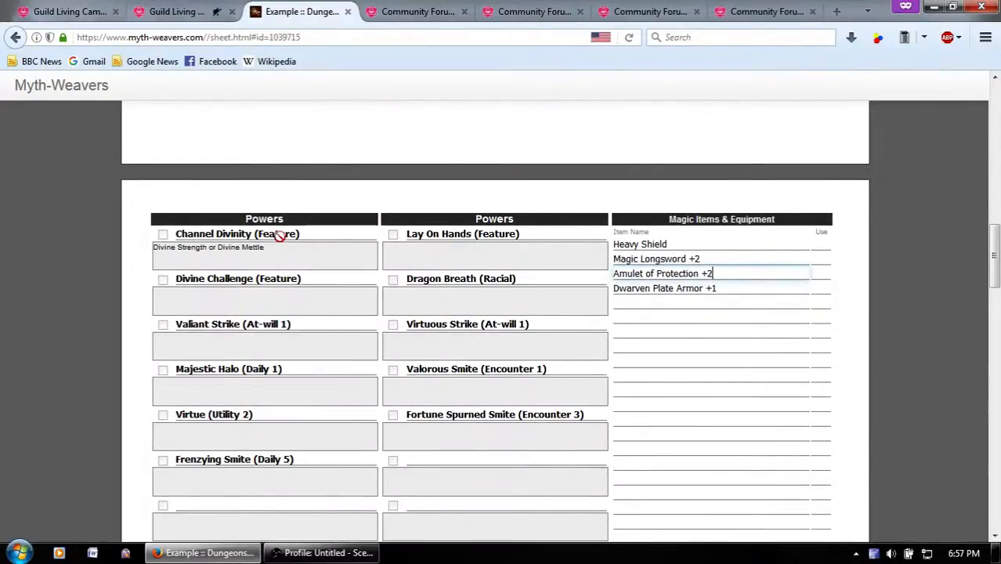
{"action": "left_click", "coordinate": [238, 8]}
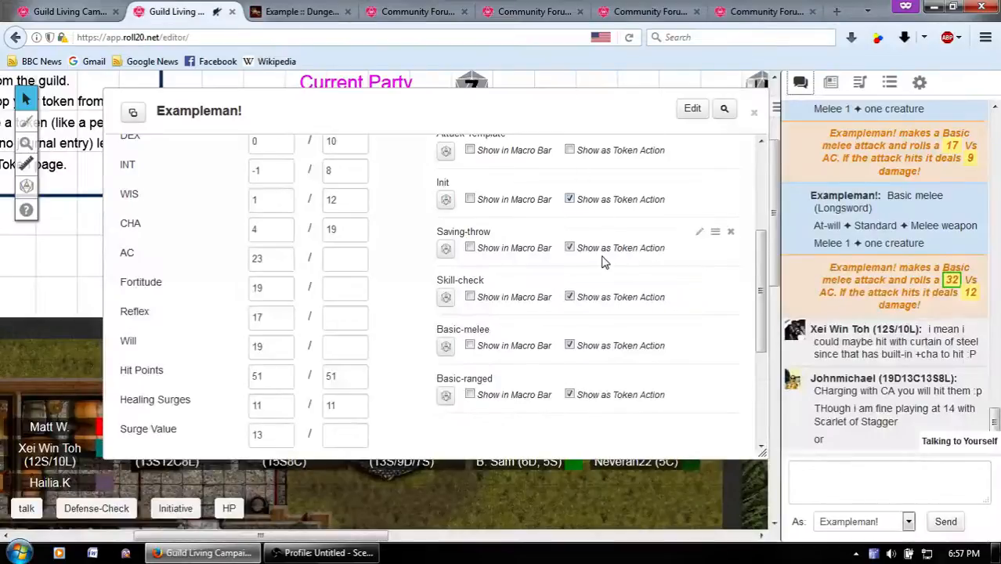
{"action": "left_click", "coordinate": [342, 7]}
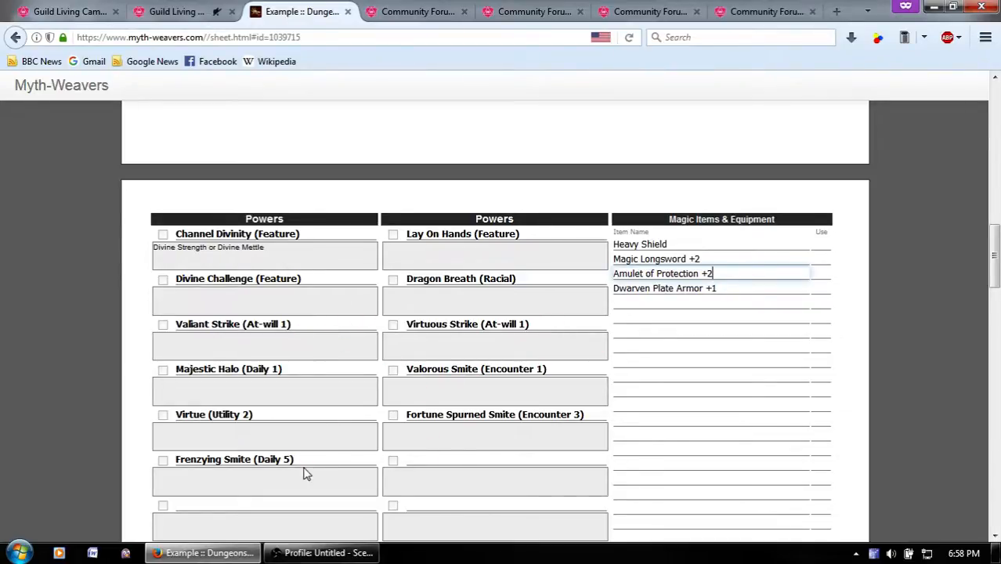
{"action": "left_click", "coordinate": [411, 8]}
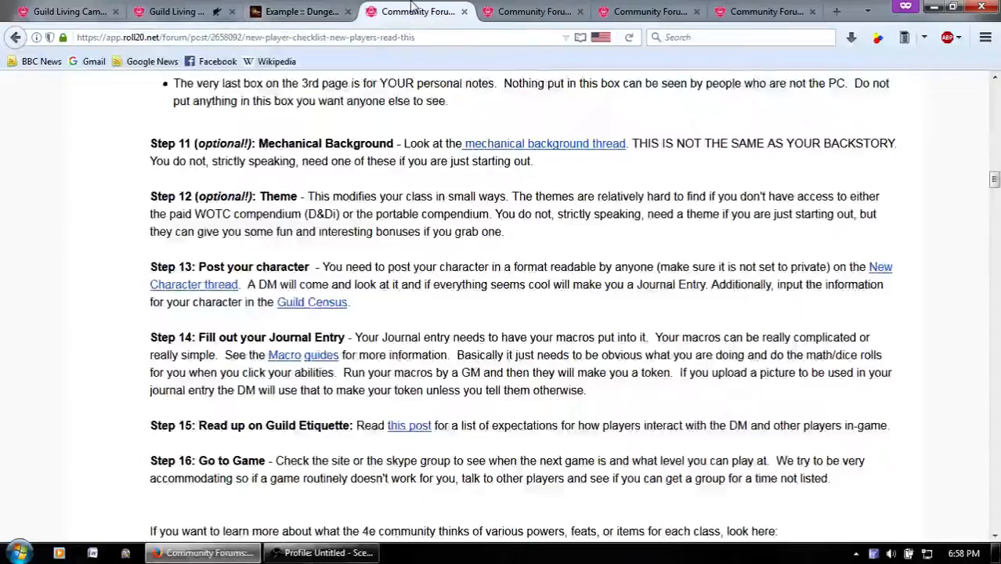
{"action": "key", "text": "ctrl+Page_Up"}
{"action": "key", "text": "ctrl+Page_Up"}
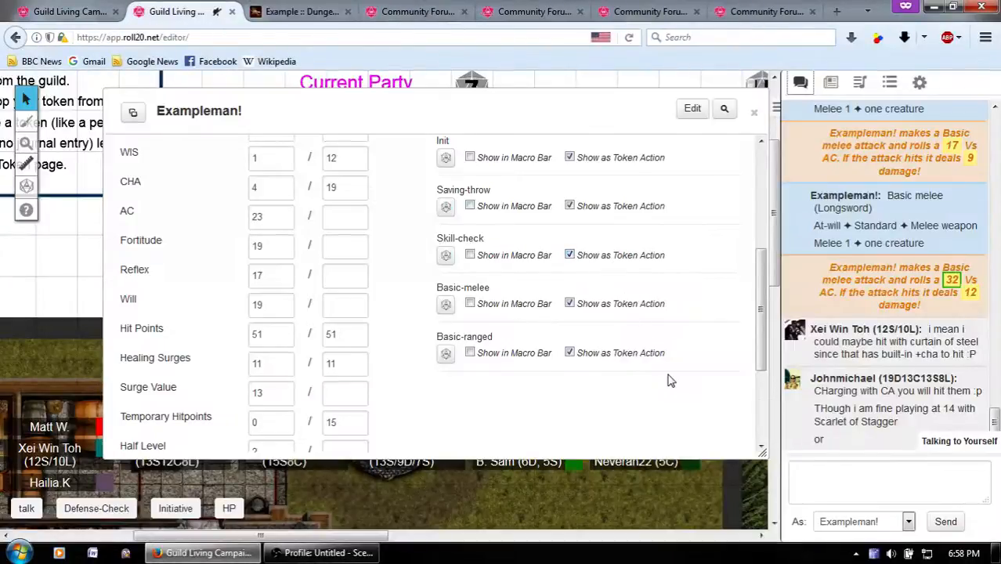
{"action": "scroll", "coordinate": [670, 381], "scroll_direction": "up", "scroll_amount": 5}
{"action": "key", "text": "ctrl+Page_Down"}
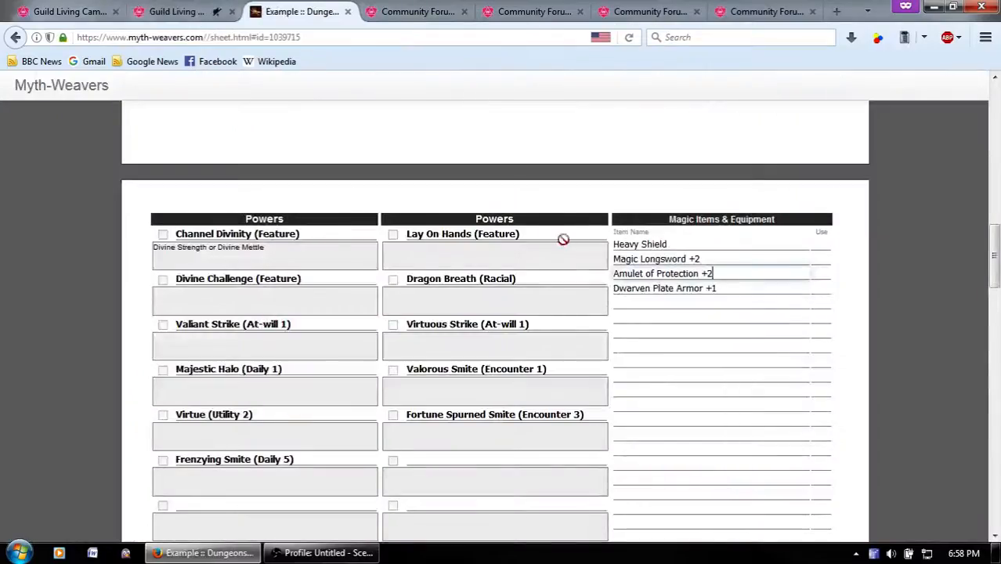
{"action": "key", "text": "ctrl+Page_Up"}
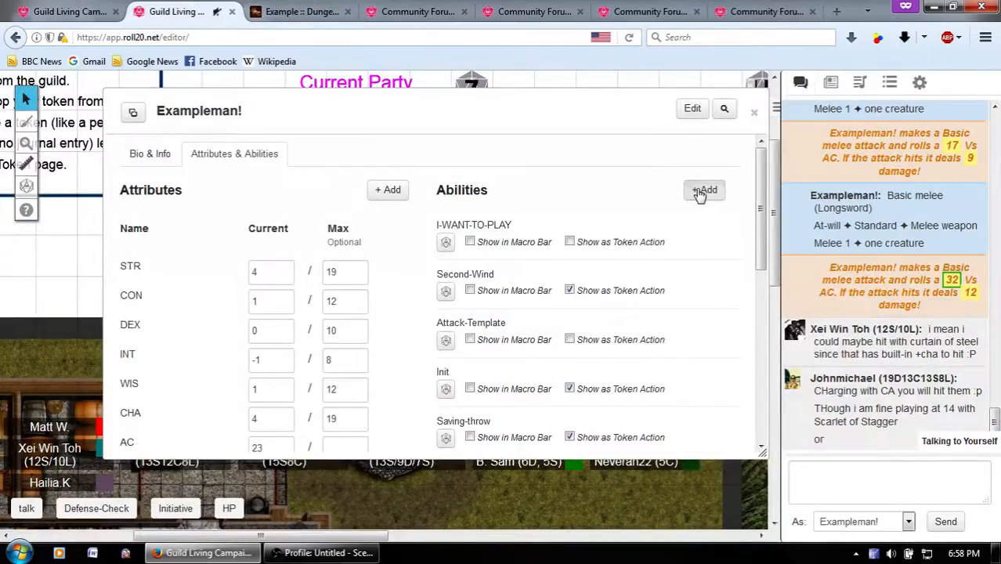
Add several blank abilities to the character for its powers, checking against the powers list on the Myth-Weavers sheet.
{"action": "left_click", "coordinate": [702, 190]}
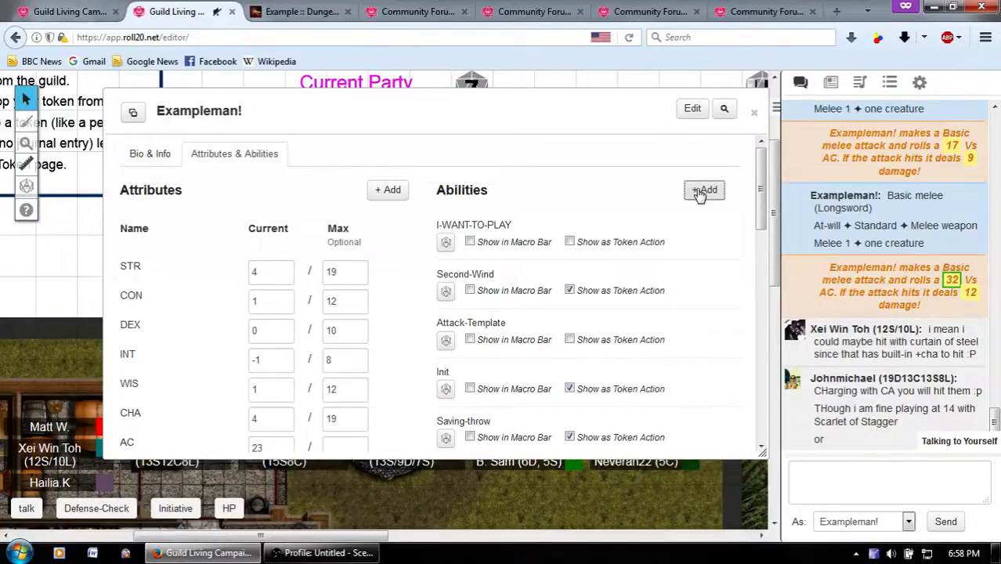
{"action": "scroll", "coordinate": [711, 313], "scroll_direction": "down", "scroll_amount": 5}
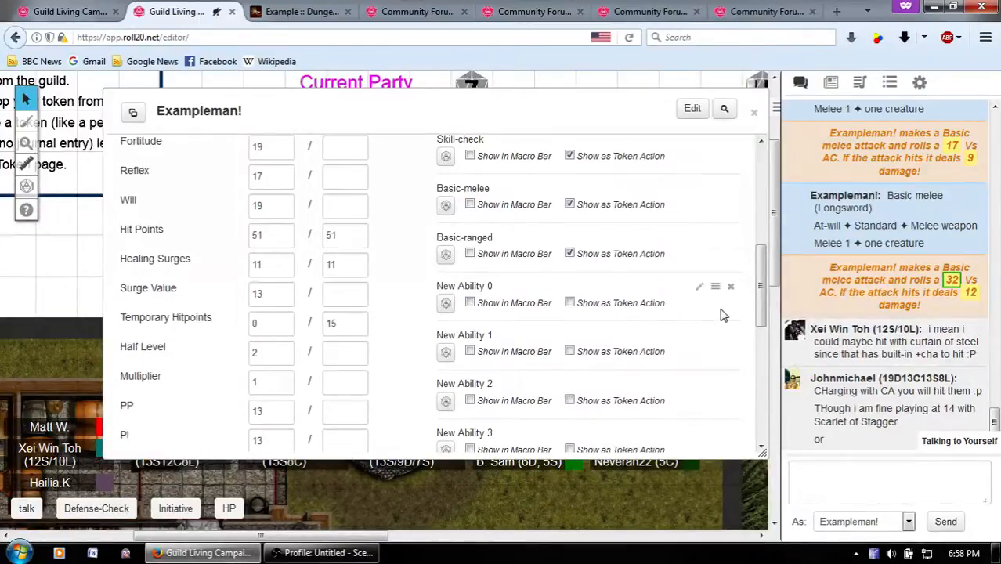
{"action": "scroll", "coordinate": [397, 5], "scroll_direction": "up", "scroll_amount": 1}
{"action": "scroll", "coordinate": [397, 7], "scroll_direction": "down", "scroll_amount": 2}
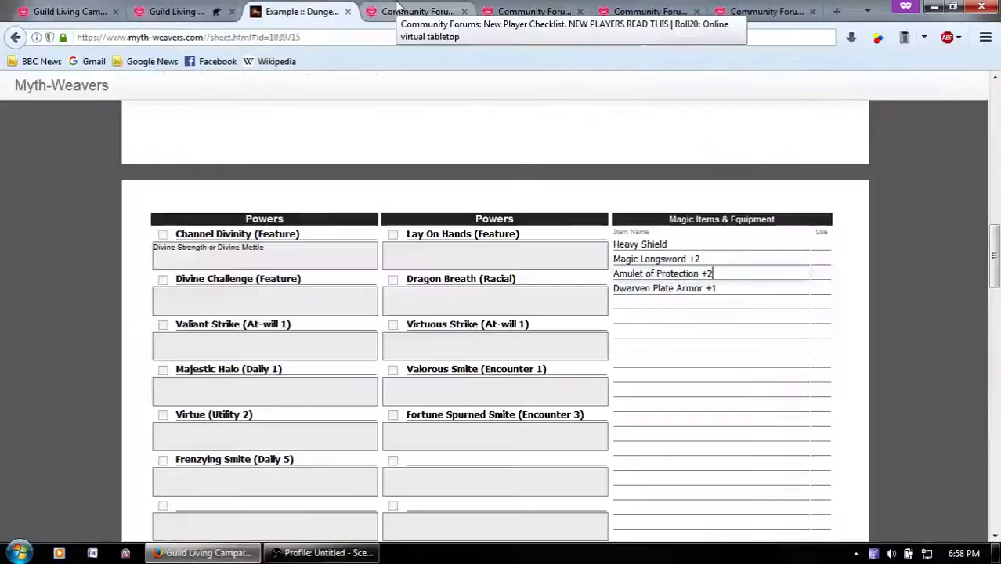
{"action": "scroll", "coordinate": [397, 6], "scroll_direction": "down", "scroll_amount": 1}
{"action": "scroll", "coordinate": [397, 6], "scroll_direction": "up", "scroll_amount": 1}
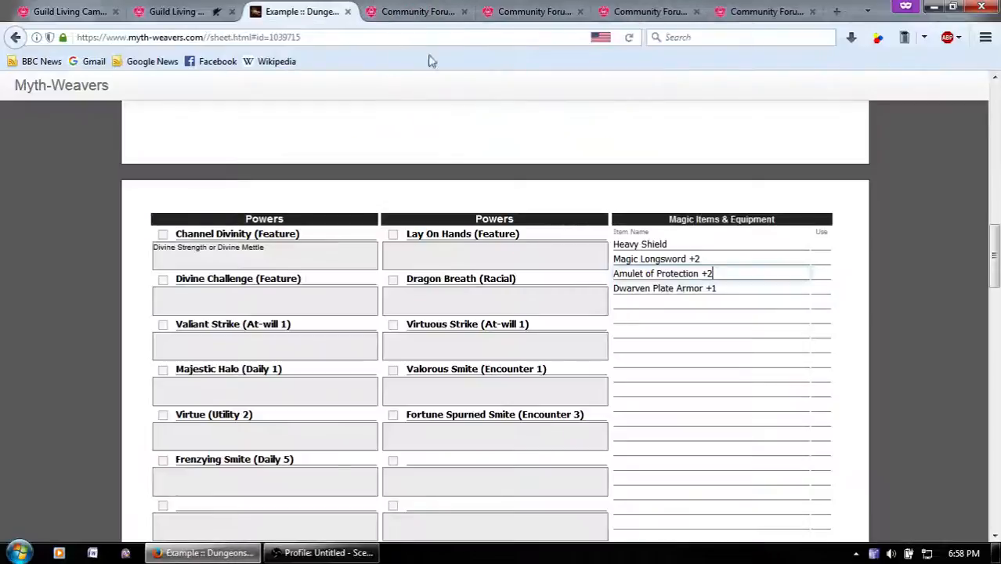
{"action": "scroll", "coordinate": [397, 8], "scroll_direction": "up", "scroll_amount": 1}
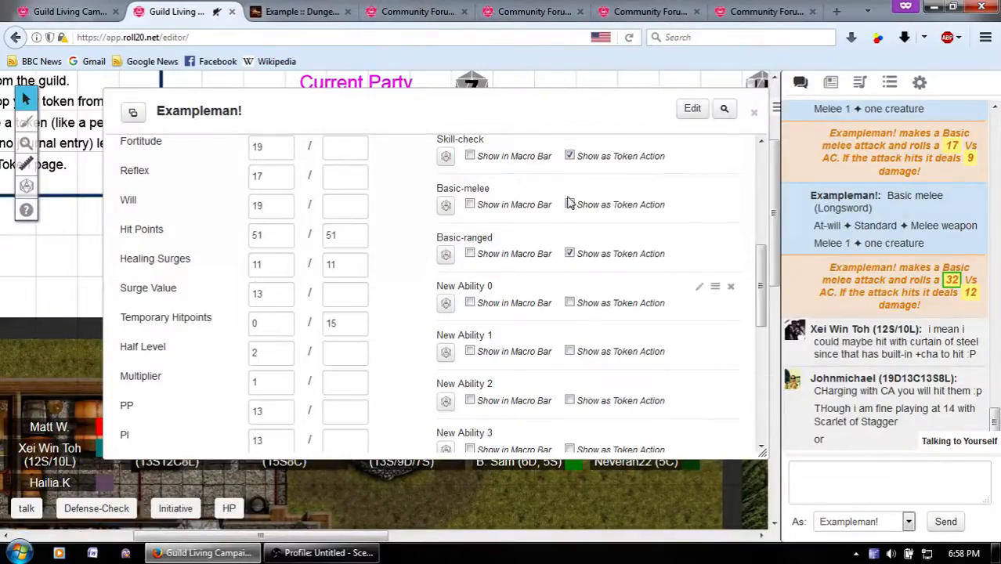
Check the powers on the Myth-Weavers sheet, look up "valiant strike" in the D&D Compendium and minimize the compendium.
{"action": "left_click", "coordinate": [302, 11]}
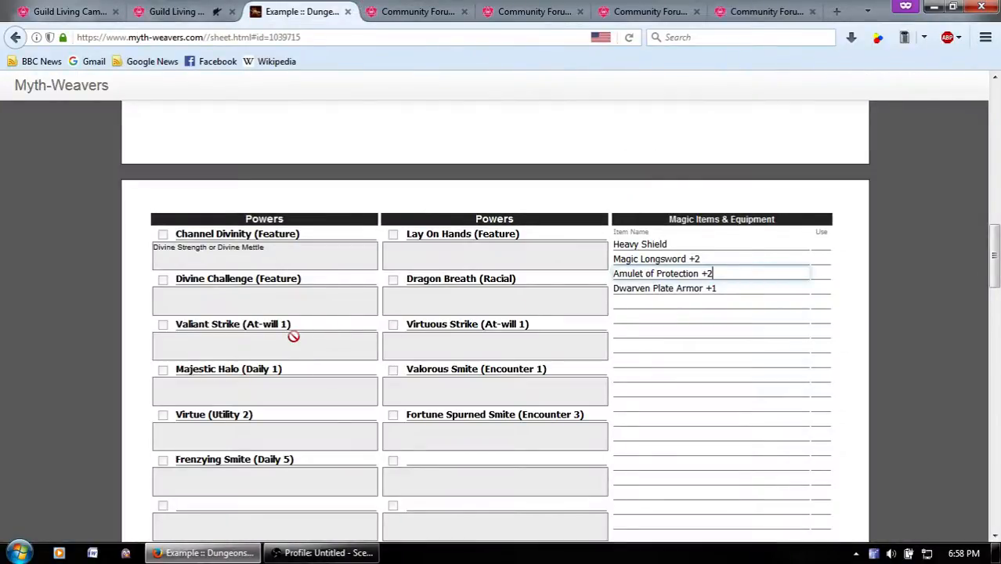
{"action": "key", "text": "ctrl+shift+Tab"}
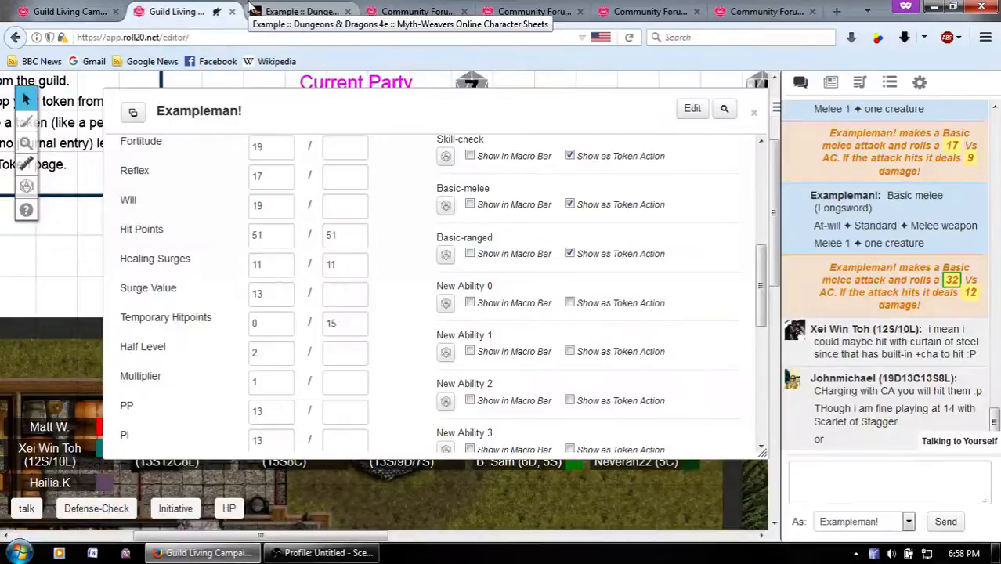
{"action": "mouse_move", "coordinate": [730, 308]}
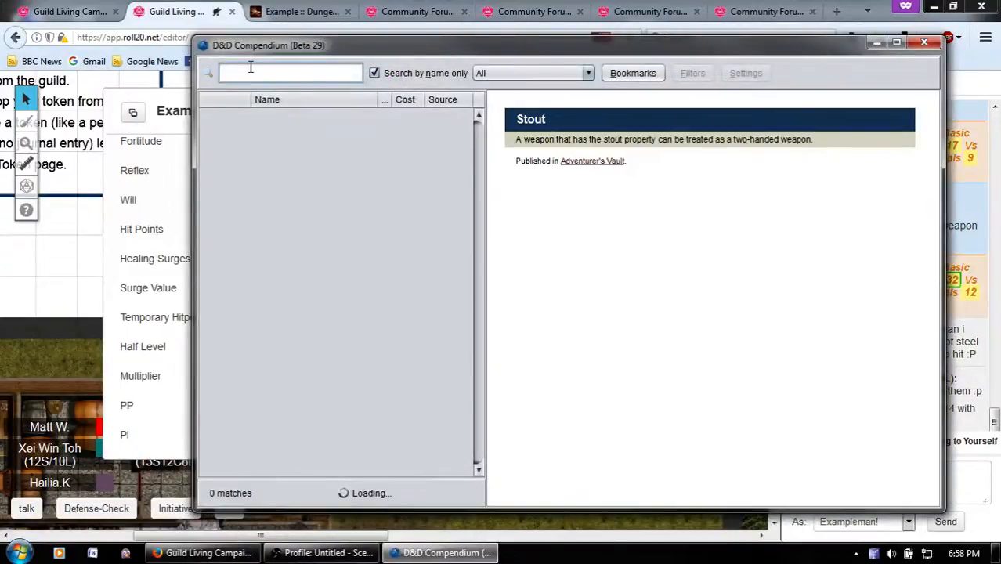
{"action": "type", "text": "valiant strike"}
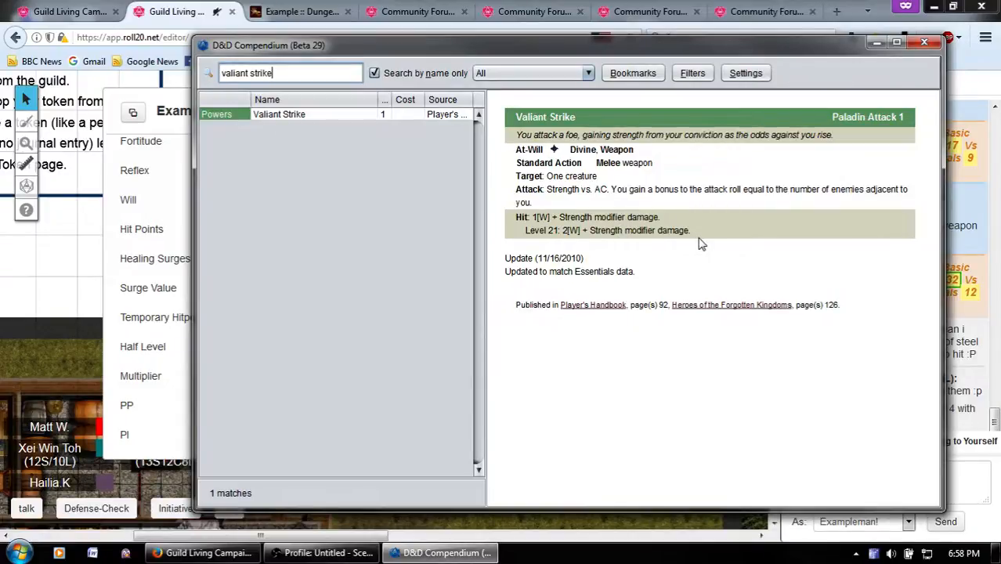
{"action": "left_click", "coordinate": [876, 42]}
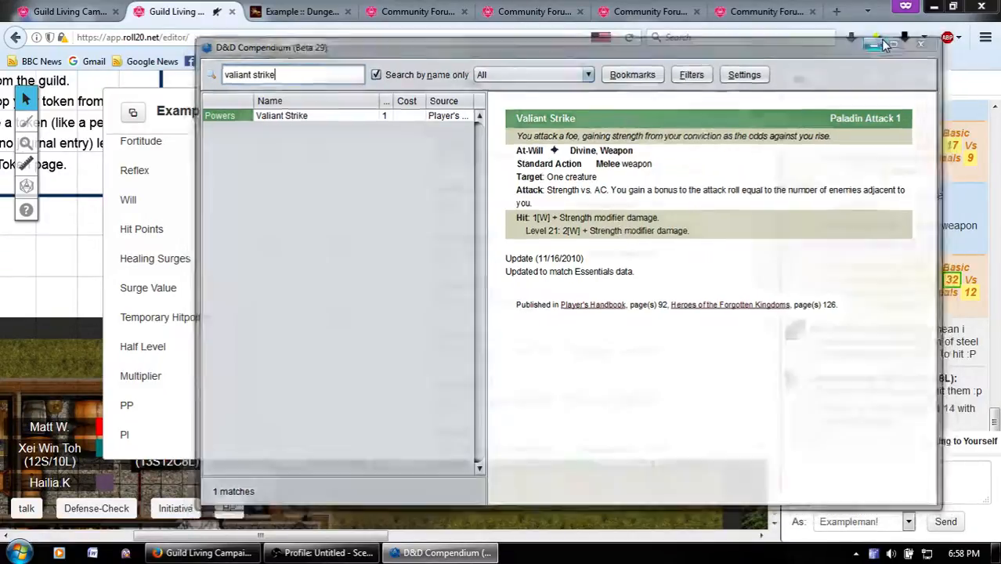
Open the Attack-Template ability for editing and copy its entire macro text.
{"action": "scroll", "coordinate": [584, 270], "scroll_direction": "up", "scroll_amount": 5}
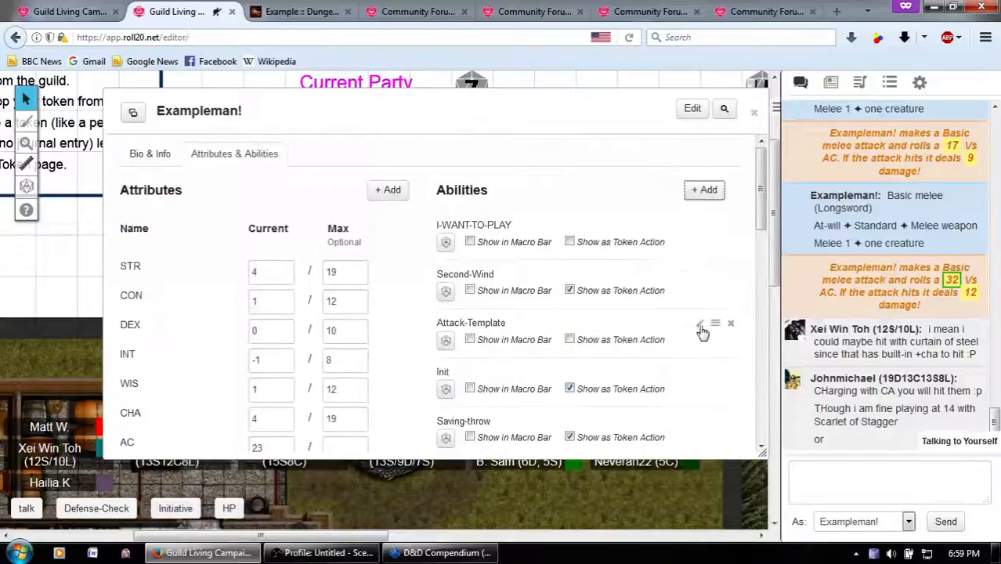
{"action": "left_click", "coordinate": [699, 322]}
{"action": "left_click", "coordinate": [605, 379]}
{"action": "key", "text": "ctrl+a"}
{"action": "key", "text": "ctrl+c"}
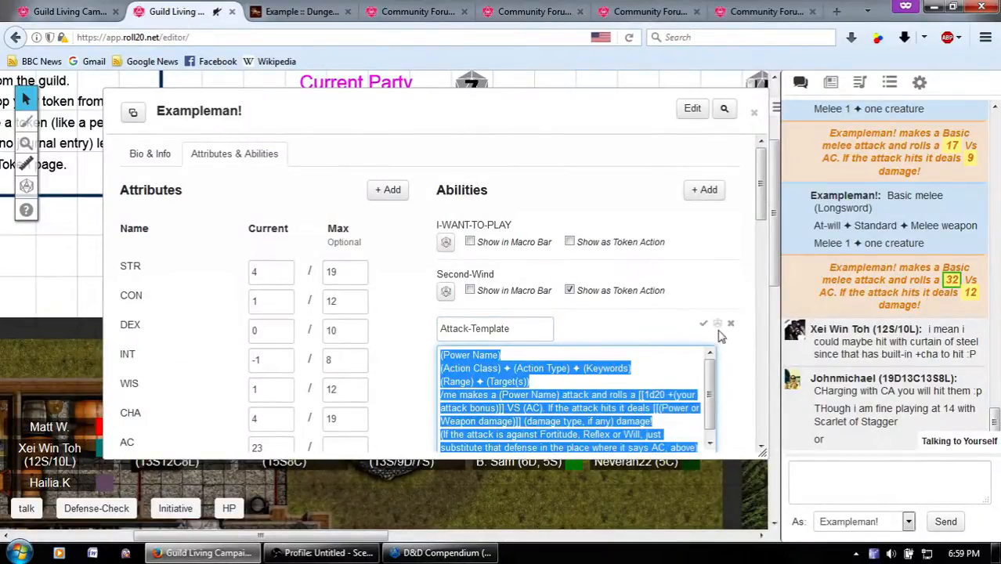
Close the Attack-Template ability and paste its macro text into the blank New Ability 0.
{"action": "left_click", "coordinate": [702, 323]}
{"action": "scroll", "coordinate": [702, 324], "scroll_direction": "down", "scroll_amount": 10}
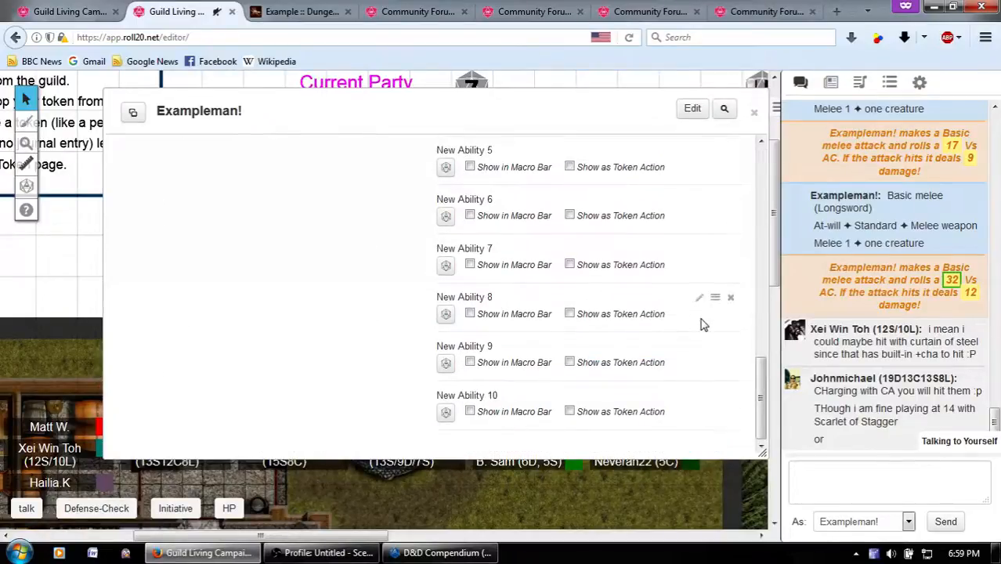
{"action": "scroll", "coordinate": [703, 324], "scroll_direction": "up", "scroll_amount": 5}
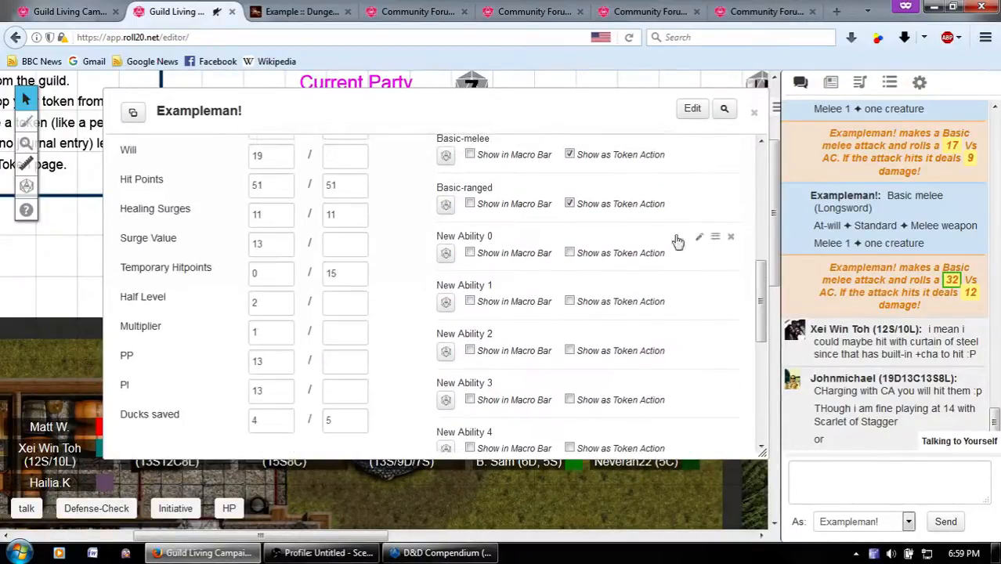
{"action": "left_click", "coordinate": [699, 237]}
{"action": "left_click", "coordinate": [514, 271]}
{"action": "key", "text": "ctrl+v"}
Rename New Ability 0 to Valiant-Strike and replace the macro's opening power name placeholder with "Valiant Strike".
{"action": "double_click", "coordinate": [535, 240]}
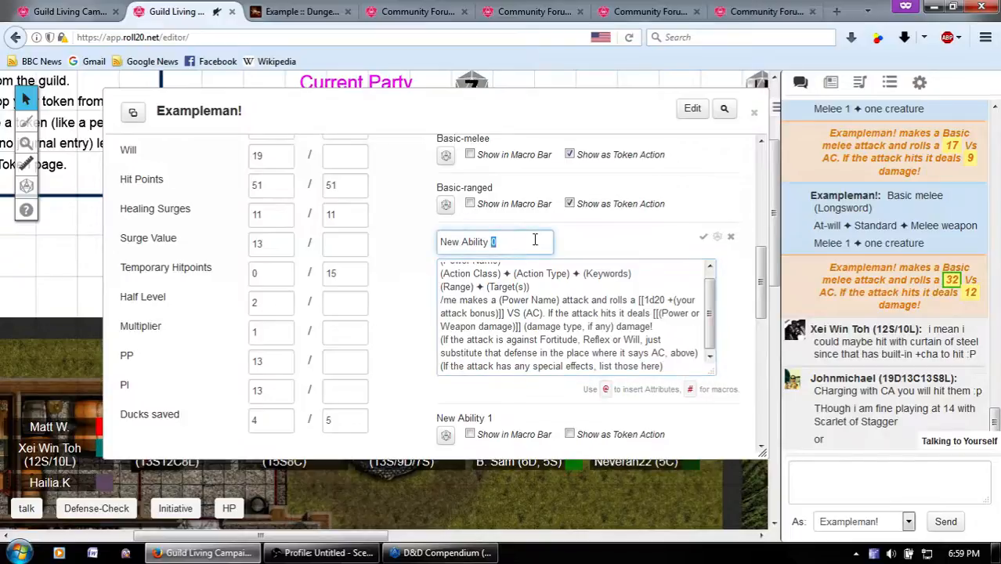
{"action": "triple_click", "coordinate": [535, 239]}
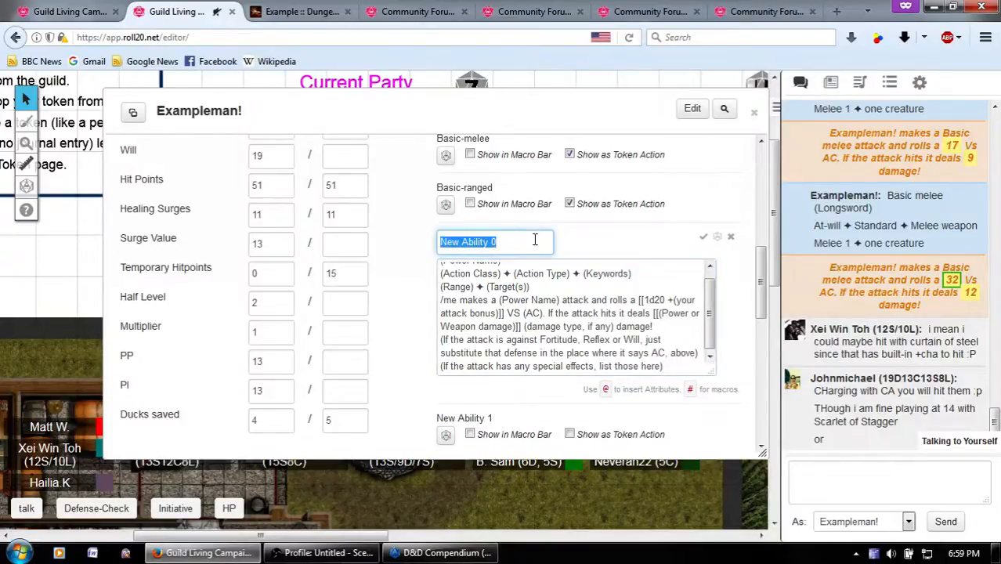
{"action": "type", "text": "Valiant-Strike"}
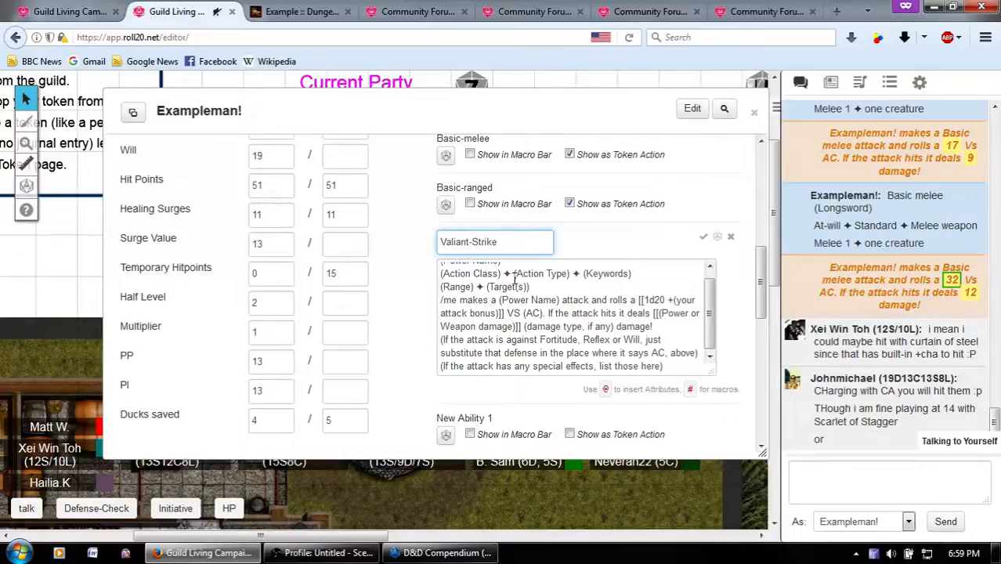
{"action": "scroll", "coordinate": [514, 282], "scroll_direction": "up", "scroll_amount": 1}
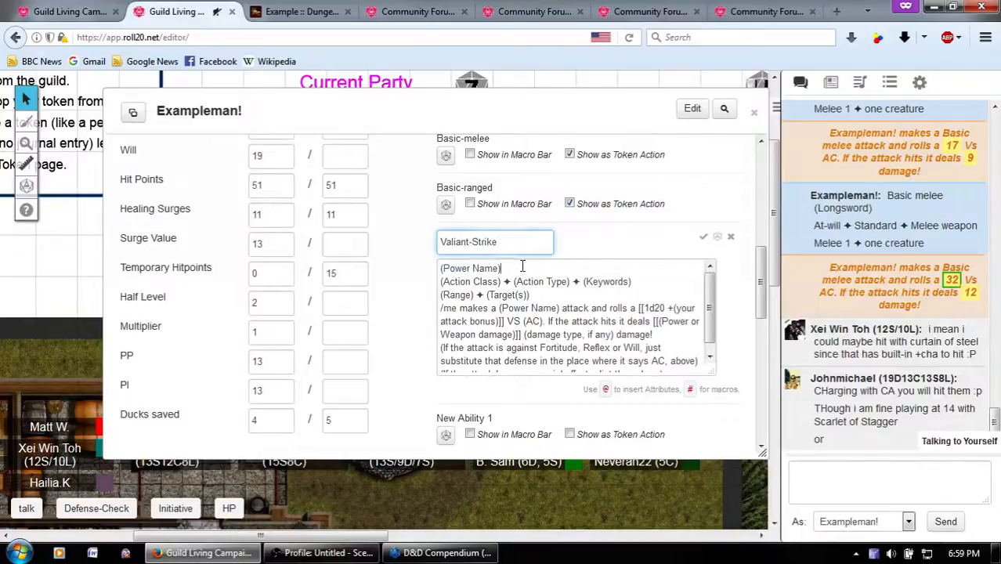
{"action": "left_click", "coordinate": [522, 266]}
{"action": "triple_click", "coordinate": [522, 266]}
{"action": "type", "text": "Valiant Strike"}
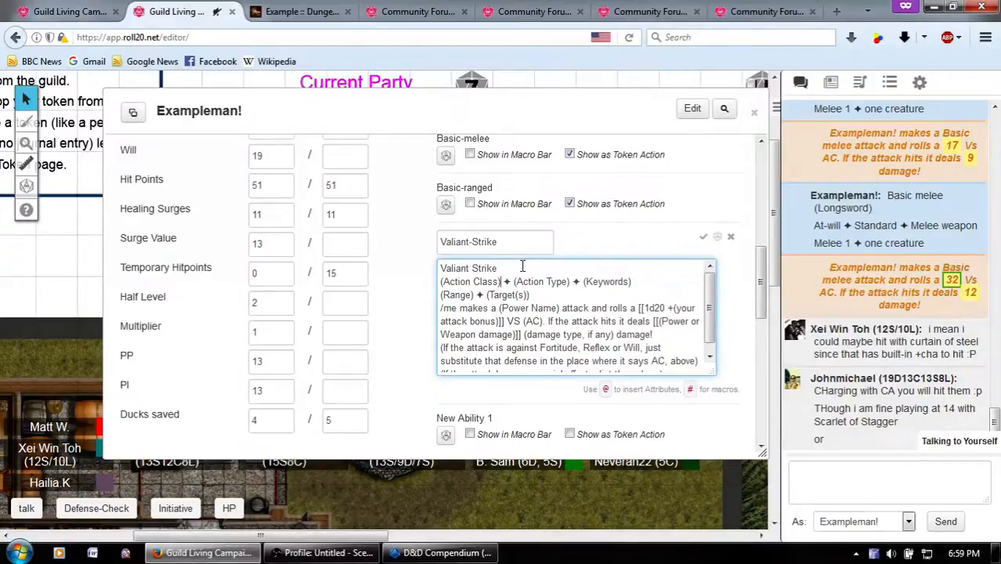
Fill in the macro's action class as At-Will and its action type as Standard.
{"action": "key", "text": "shift+Home"}
{"action": "type", "text": "At"}
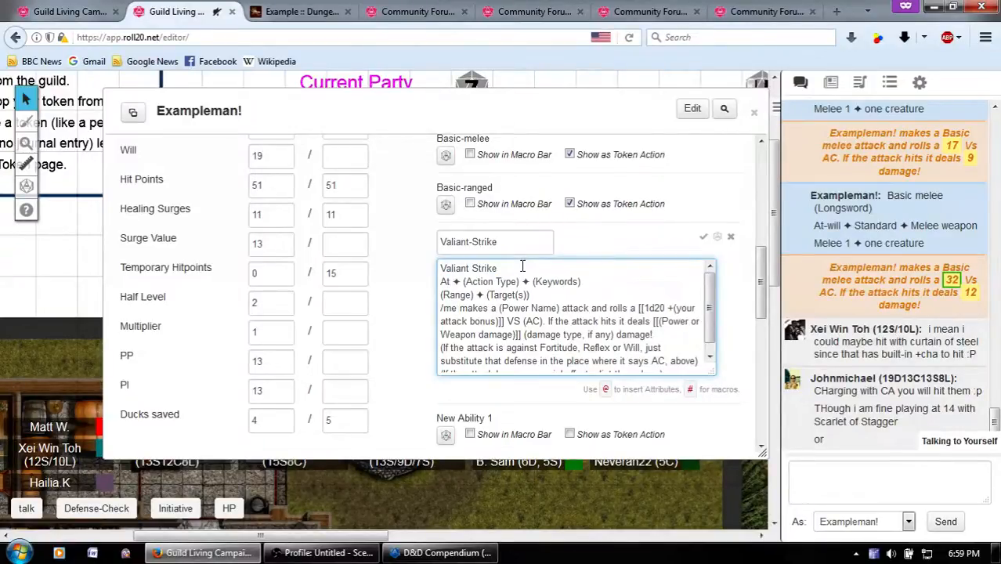
{"action": "type", "text": "-Will"}
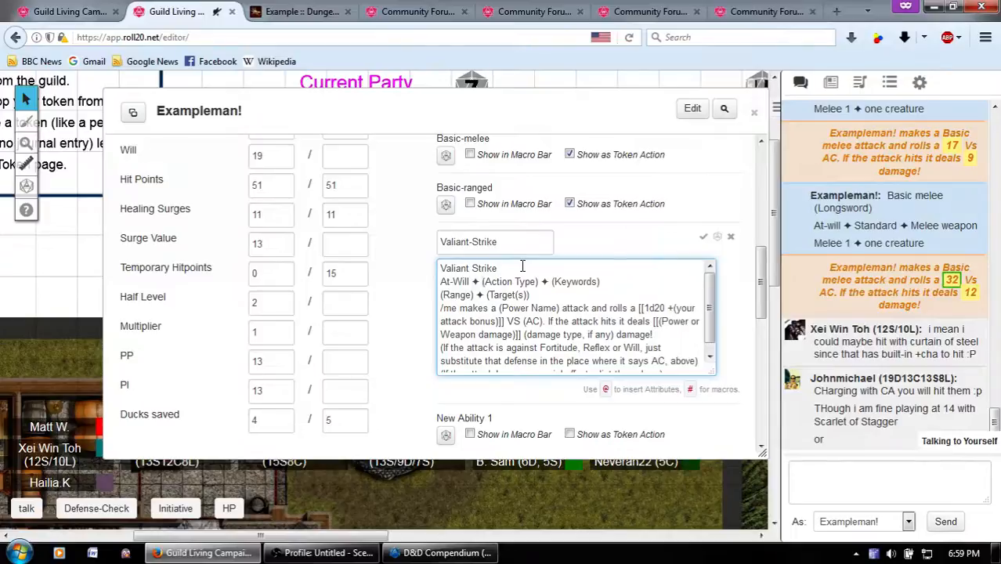
{"action": "key", "text": "ctrl+shift+Right"}
{"action": "key", "text": "ctrl+shift+Right"}
{"action": "type", "text": "Standard"}
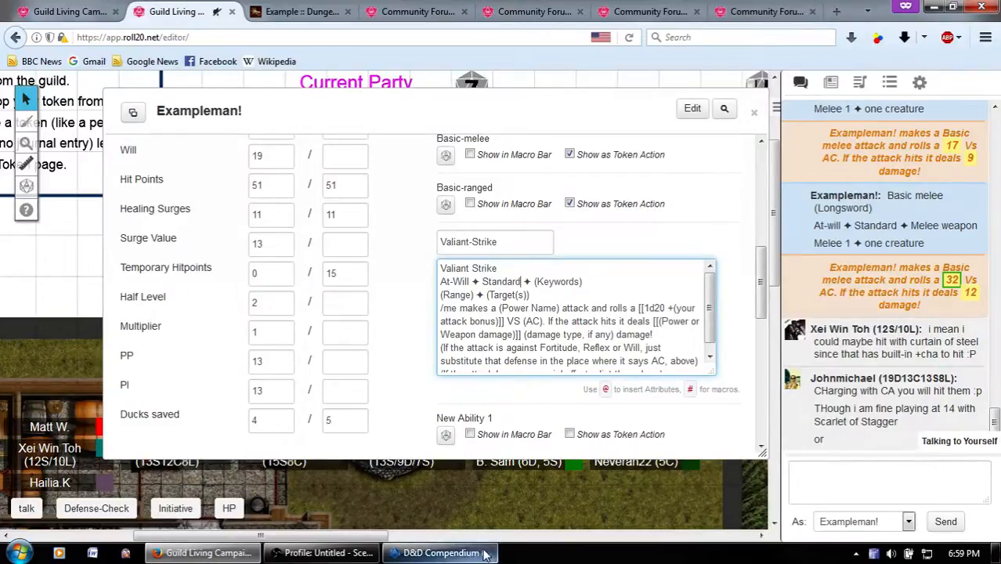
Check Valiant Strike's keywords in the D&D Compendium and replace the Roll20 macro's keywords placeholder with "Divine, Weapon".
{"action": "left_click", "coordinate": [442, 553]}
{"action": "left_click_drag", "start_coordinate": [633, 148], "coordinate": [571, 149]}
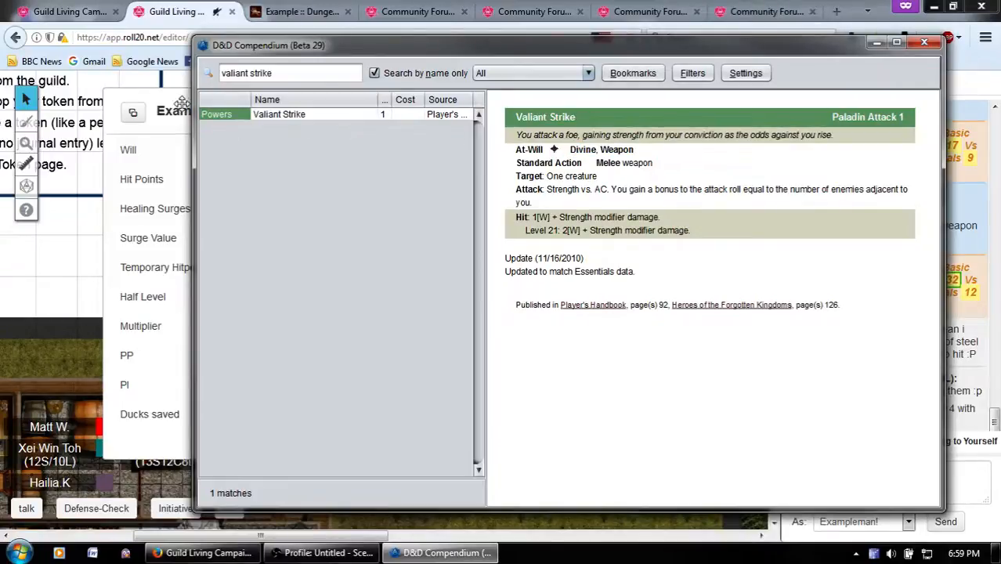
{"action": "key", "text": "alt+Tab"}
{"action": "double_click", "coordinate": [601, 282]}
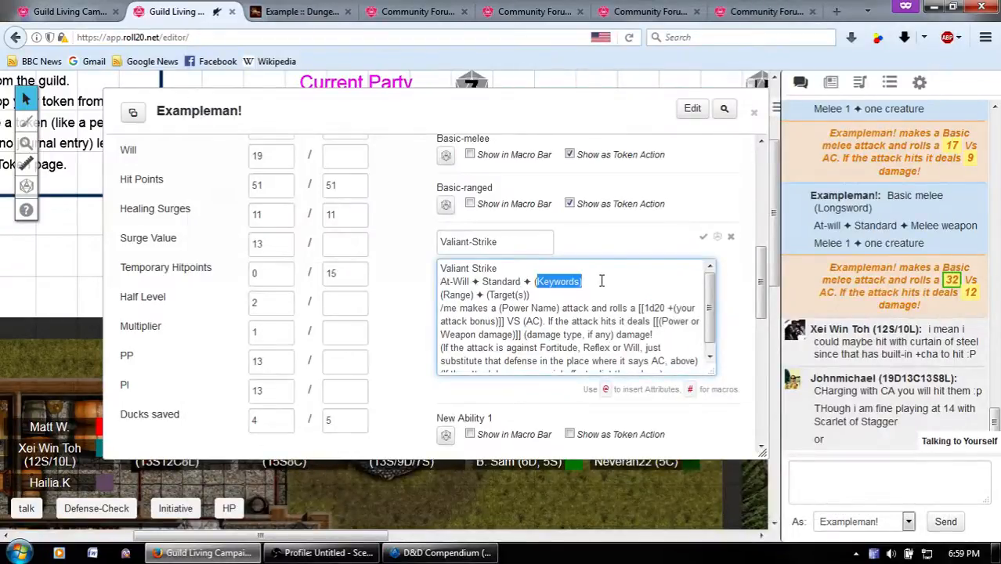
{"action": "type", "text": "Divine, Weapon"}
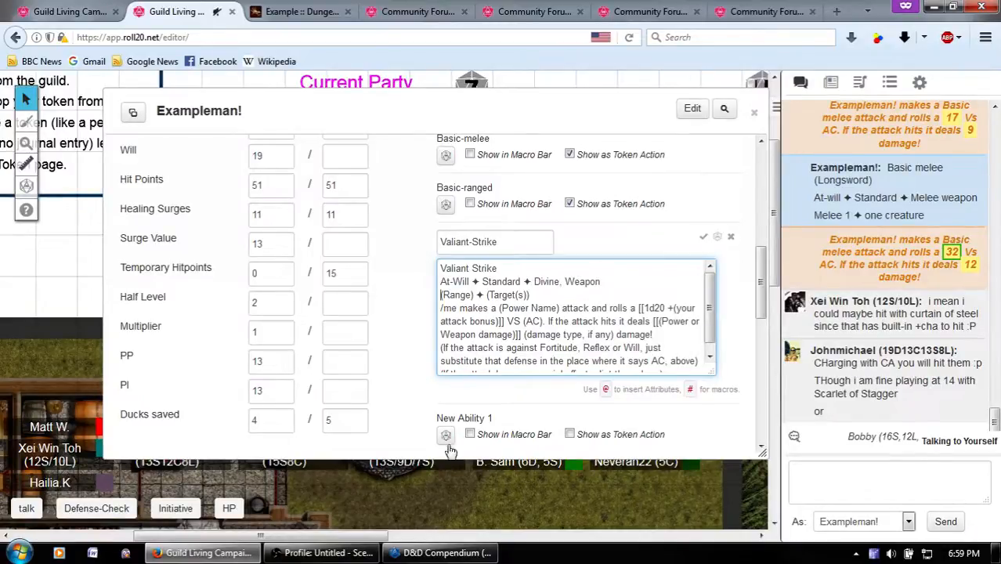
Check the power's range and target in the D&D Compendium and enter "Melee Weapon" and "One Creature" in the Roll20 macro.
{"action": "left_click", "coordinate": [432, 552]}
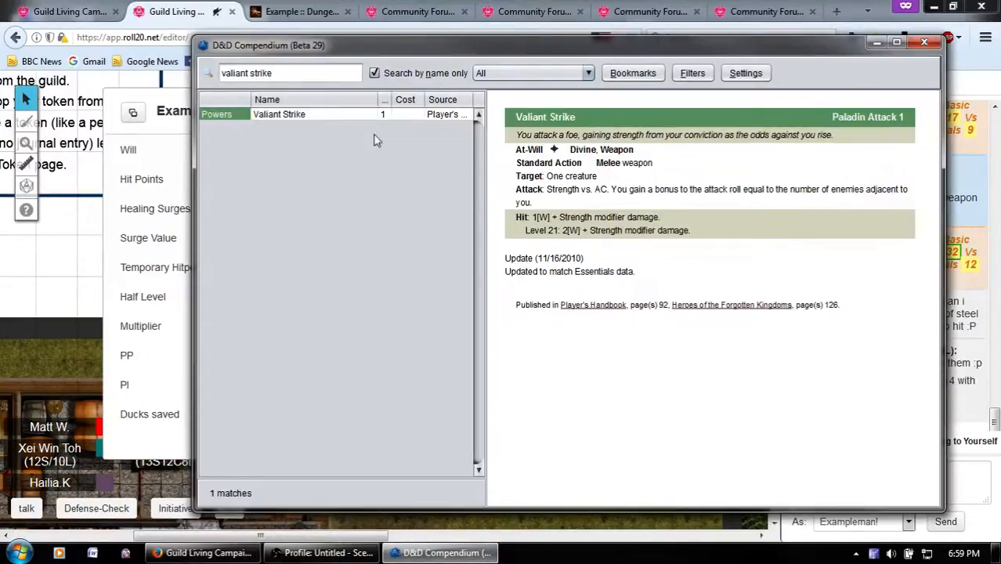
{"action": "left_click", "coordinate": [174, 94]}
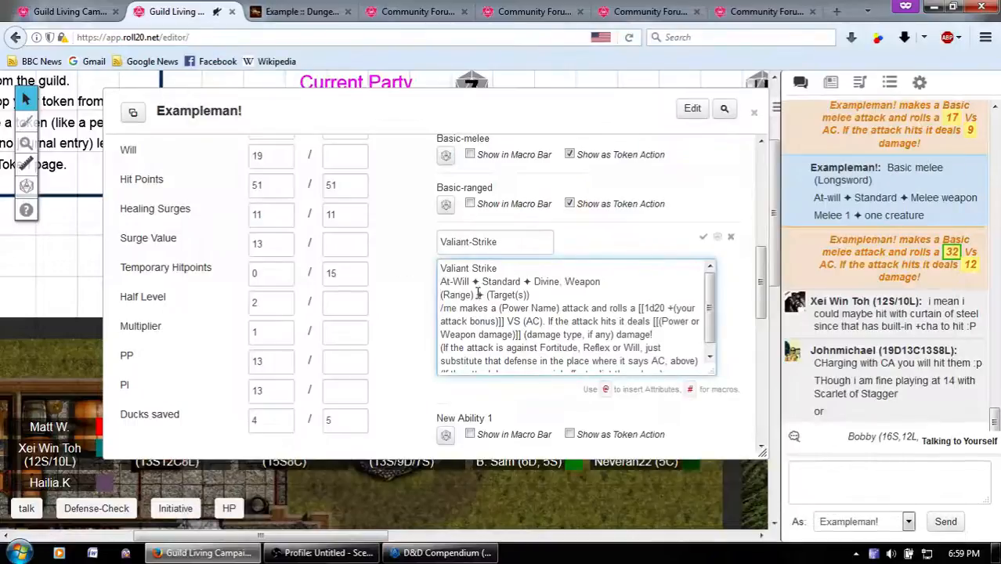
{"action": "key", "text": "shift+Home"}
{"action": "type", "text": "Melee Weapo"}
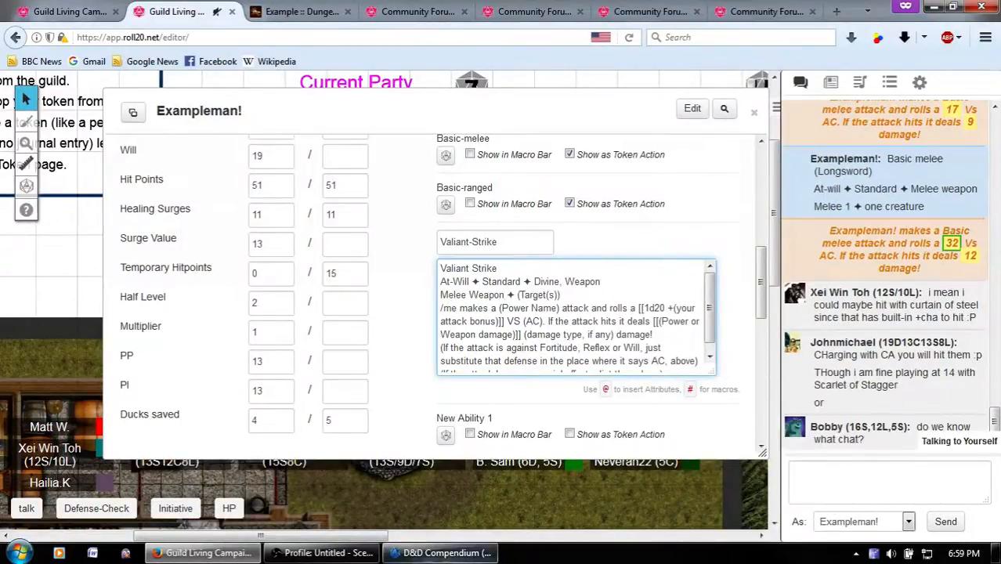
{"action": "key", "text": "alt+Tab"}
{"action": "key", "text": "alt+Tab"}
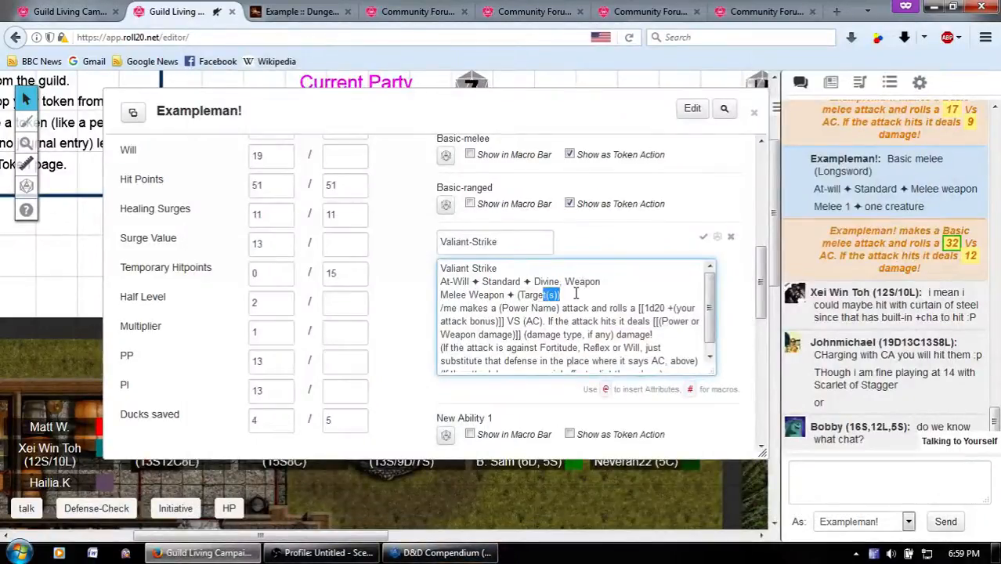
{"action": "type", "text": "One Creatu"}
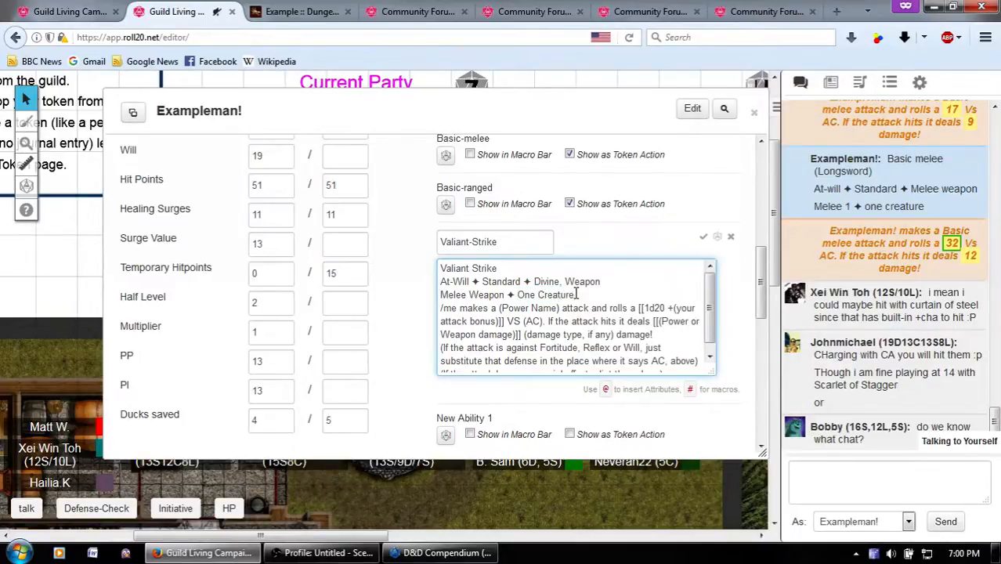
Replace the power name placeholder in the macro's /me attack line with "Valiant Strike".
{"action": "scroll", "coordinate": [583, 295], "scroll_direction": "down", "scroll_amount": 1}
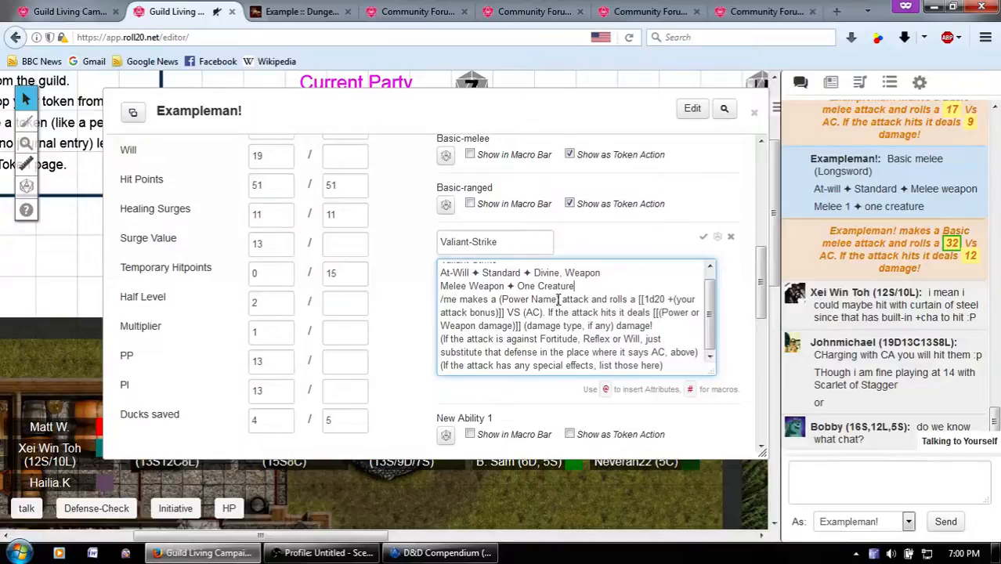
{"action": "left_click_drag", "start_coordinate": [559, 299], "coordinate": [500, 299]}
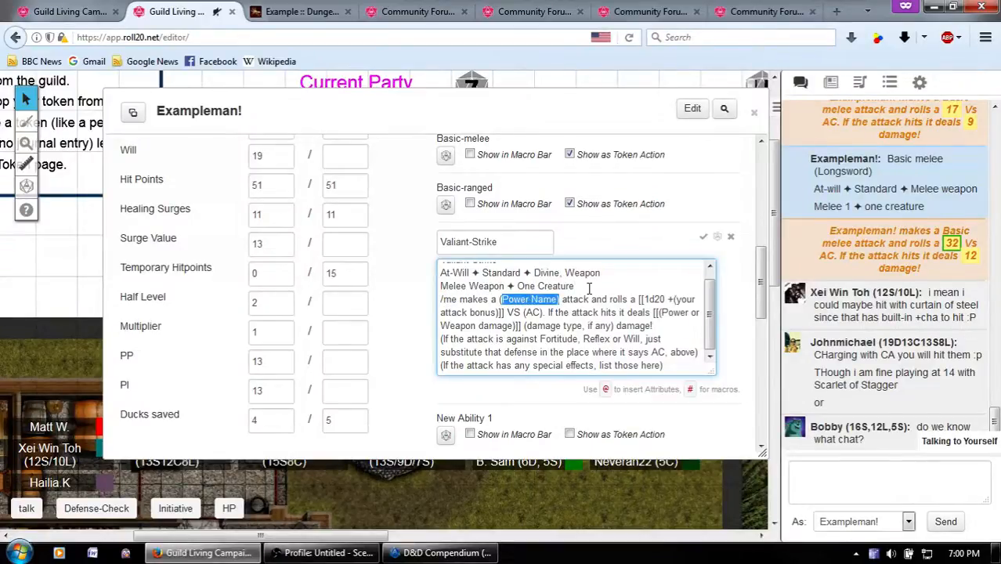
{"action": "type", "text": "Valiant Stri"}
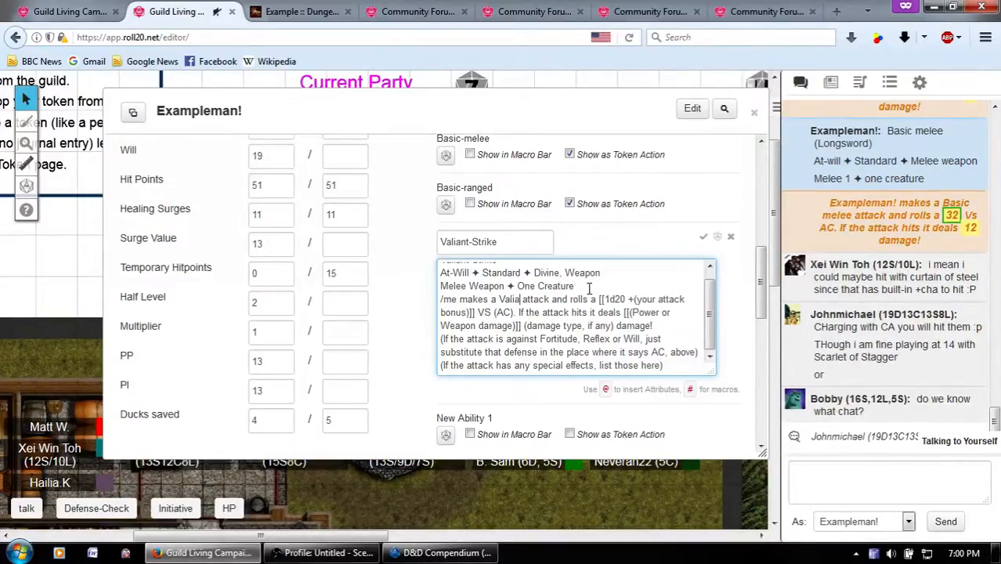
{"action": "type", "text": "ke"}
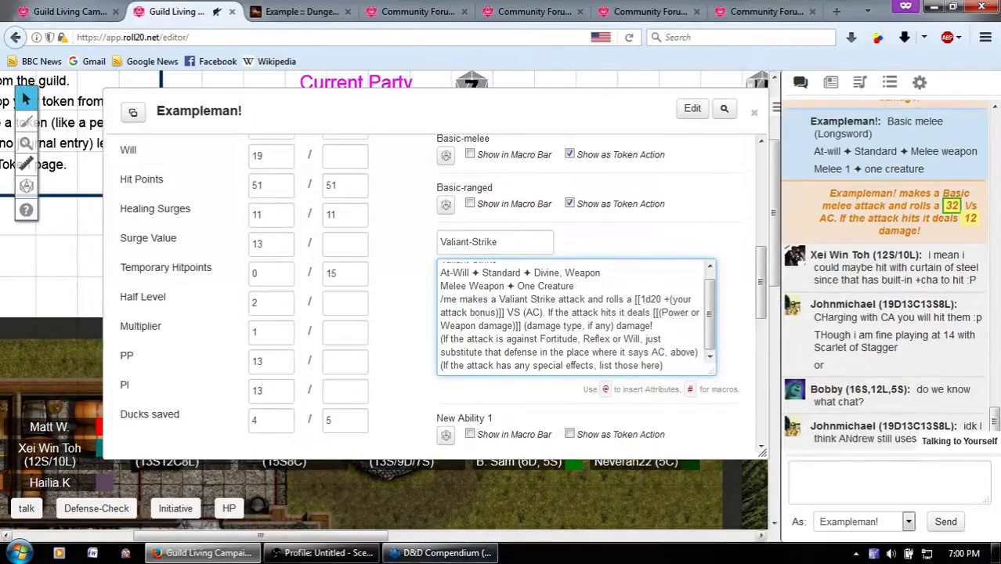
Look up the attack bonus on the Myth-Weavers sheet and replace the Roll20 macro's attack bonus placeholder with 12.
{"action": "left_click", "coordinate": [292, 10]}
{"action": "scroll", "coordinate": [274, 368], "scroll_direction": "up", "scroll_amount": 6}
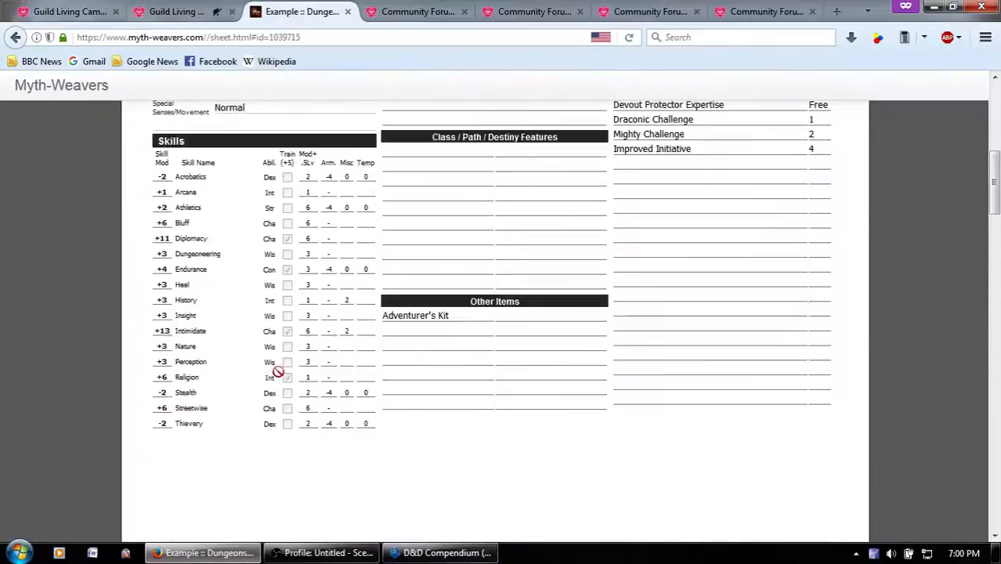
{"action": "scroll", "coordinate": [270, 240], "scroll_direction": "up", "scroll_amount": 3}
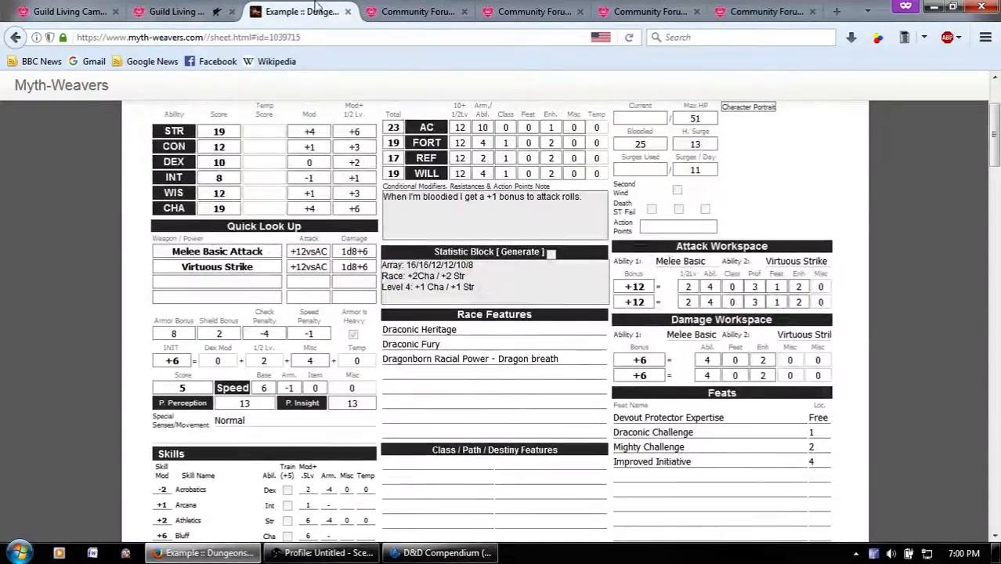
{"action": "key", "text": "ctrl+shift+Tab"}
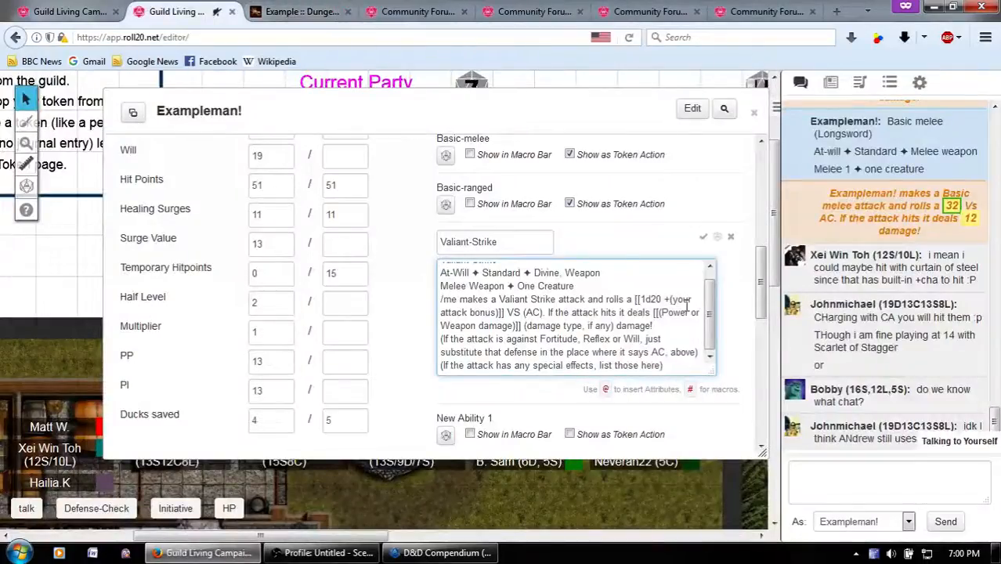
{"action": "key", "text": "ctrl+shift+Right"}
{"action": "key", "text": "ctrl+shift+Right"}
{"action": "key", "text": "ctrl+shift+Right"}
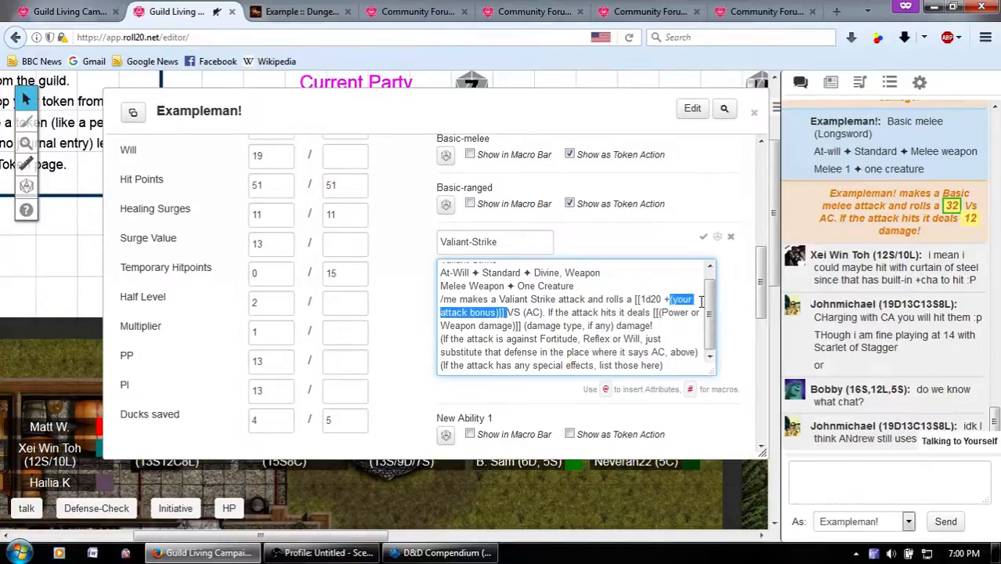
{"action": "type", "text": "+"}
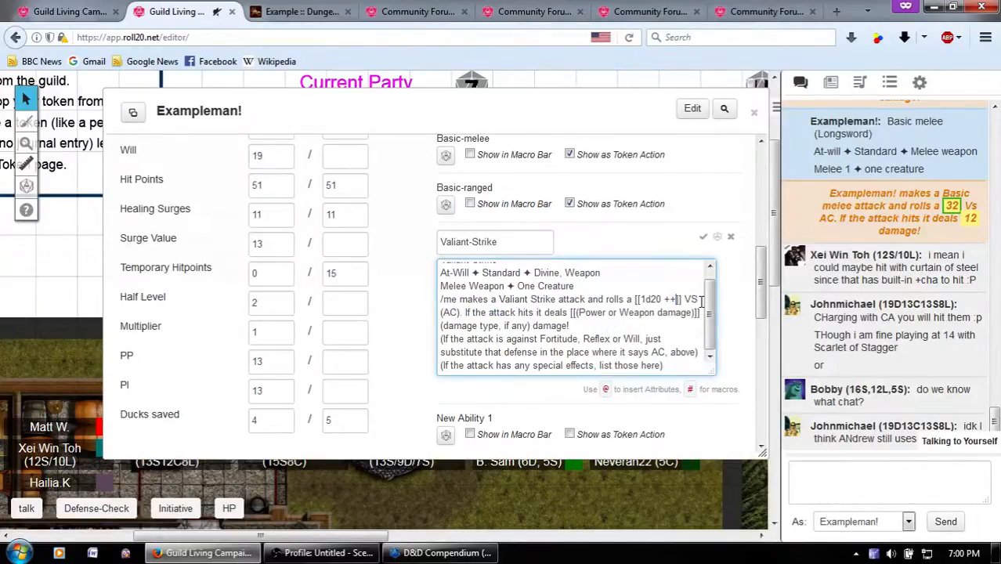
{"action": "key", "text": "BackSpace"}
{"action": "type", "text": "12"}
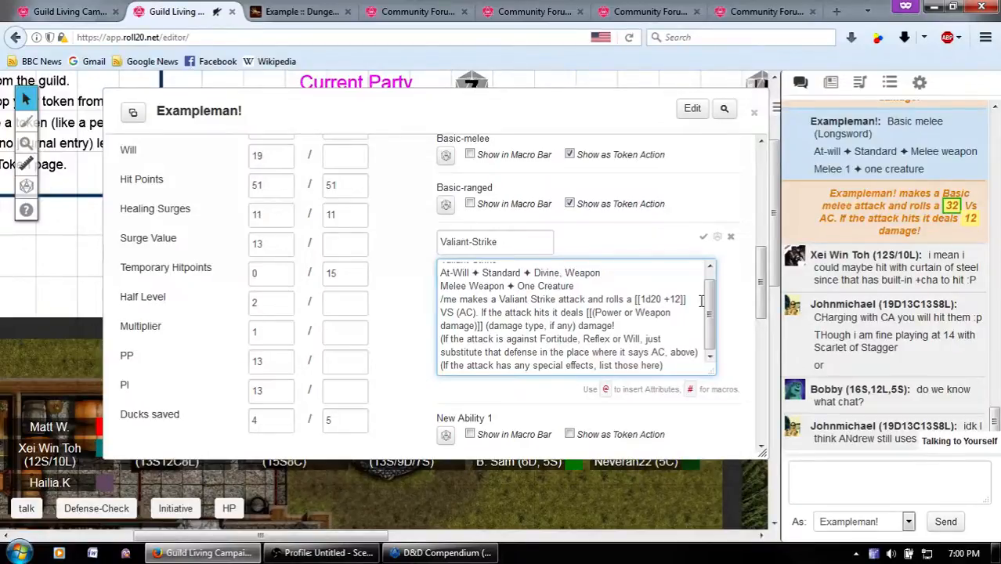
Check Valiant Strike's attack and hit lines in the D&D Compendium and replace the Roll20 macro's damage placeholder with 1d8.
{"action": "left_click", "coordinate": [442, 552]}
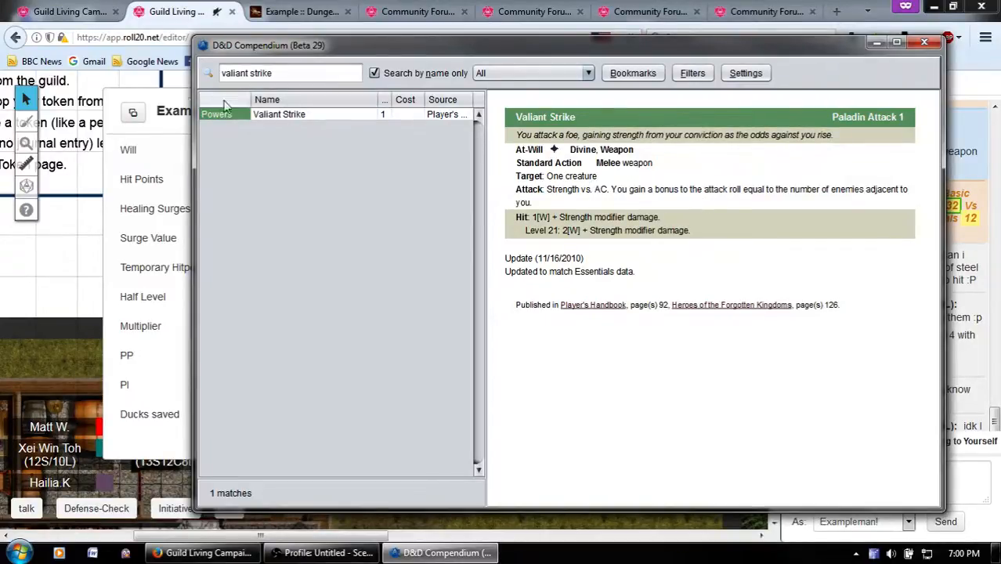
{"action": "key", "text": "alt+Tab"}
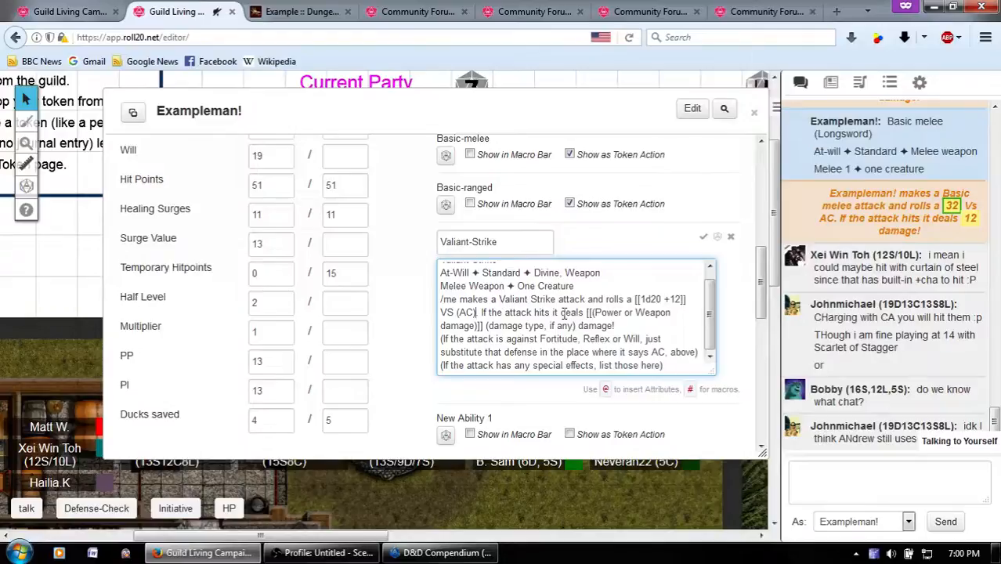
{"action": "type", "text": "("}
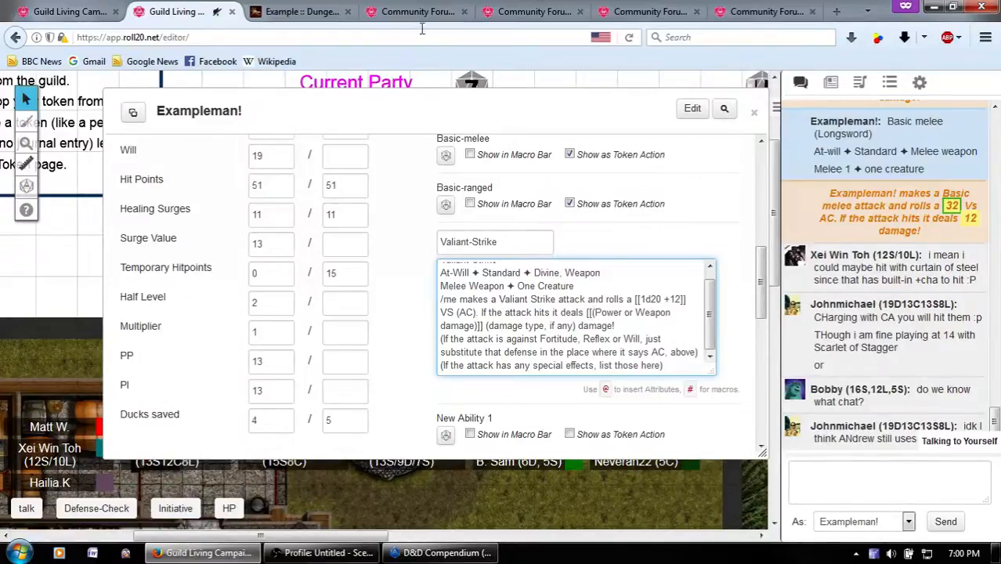
{"action": "left_click", "coordinate": [294, 11]}
{"action": "left_click", "coordinate": [176, 11]}
{"action": "left_click", "coordinate": [442, 552]}
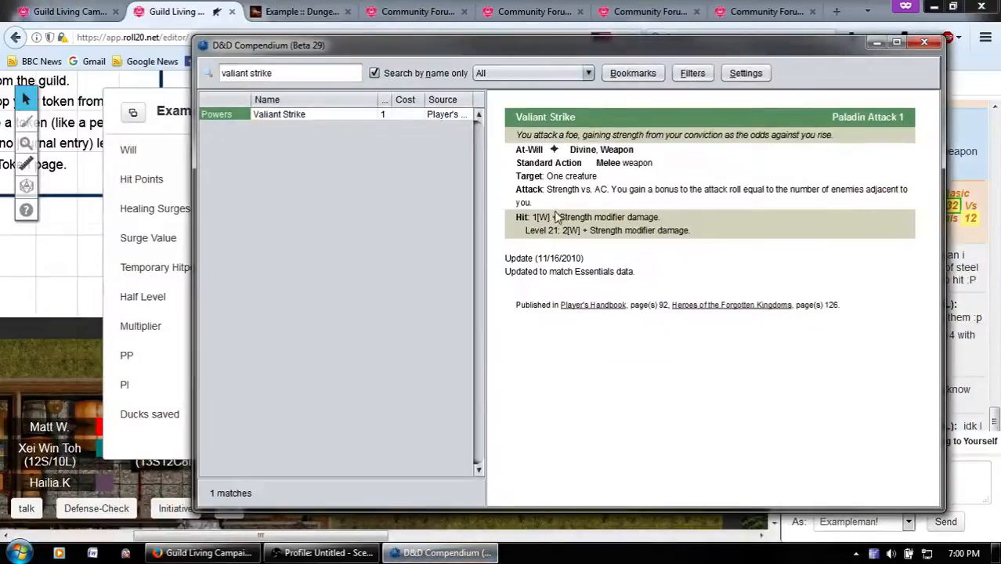
{"action": "left_click", "coordinate": [178, 104]}
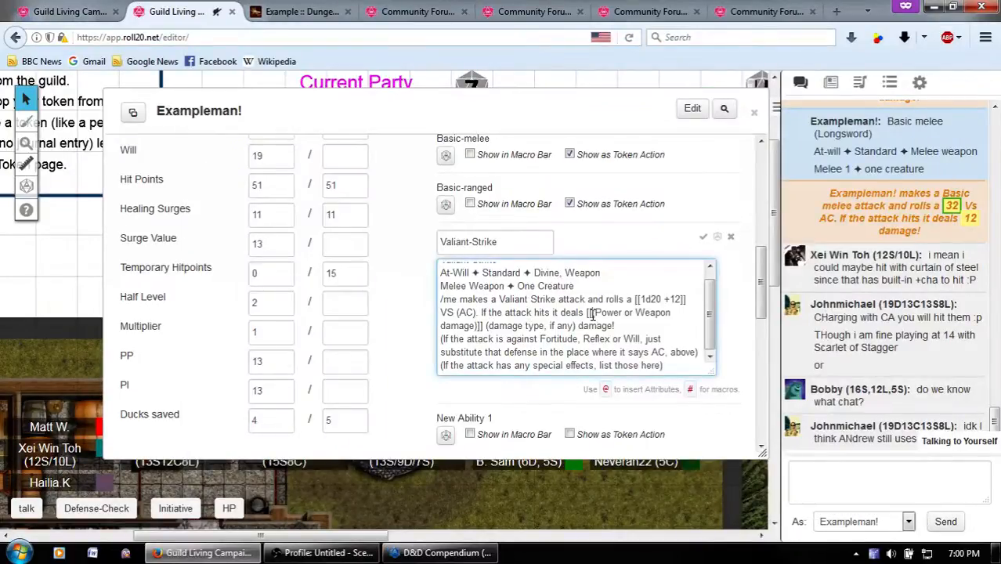
{"action": "left_click_drag", "start_coordinate": [593, 312], "coordinate": [479, 326]}
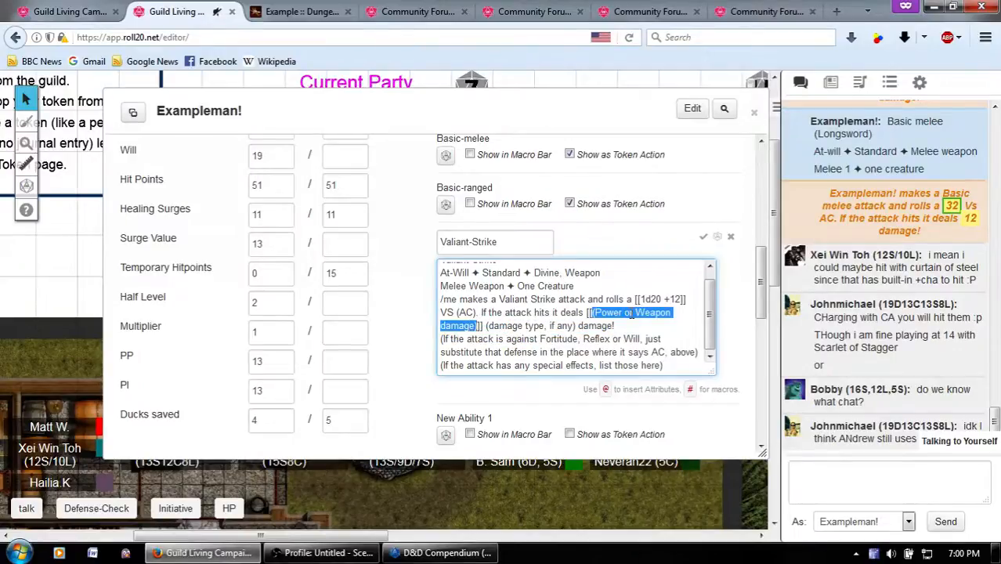
{"action": "type", "text": "1d8"}
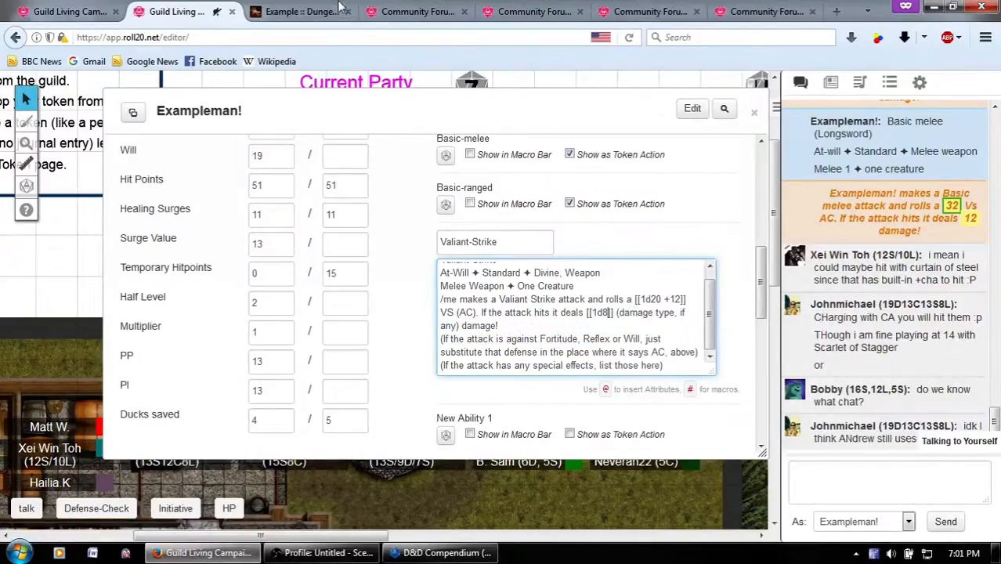
Look up the damage bonus on the Myth-Weavers sheet and add +6 after 1d8 in the Roll20 macro.
{"action": "left_click", "coordinate": [339, 8]}
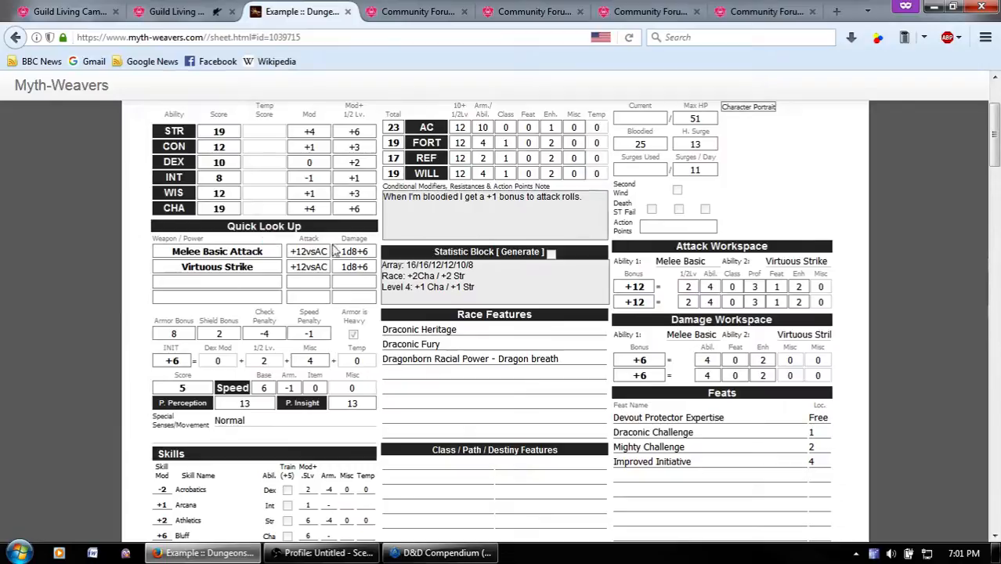
{"action": "left_click", "coordinate": [177, 11]}
{"action": "type", "text": "+"}
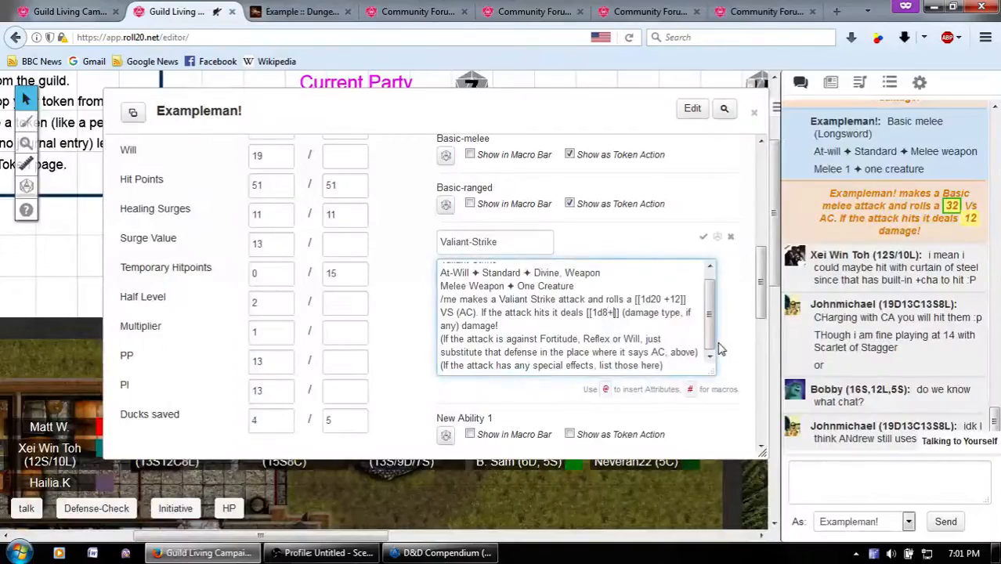
{"action": "type", "text": "6"}
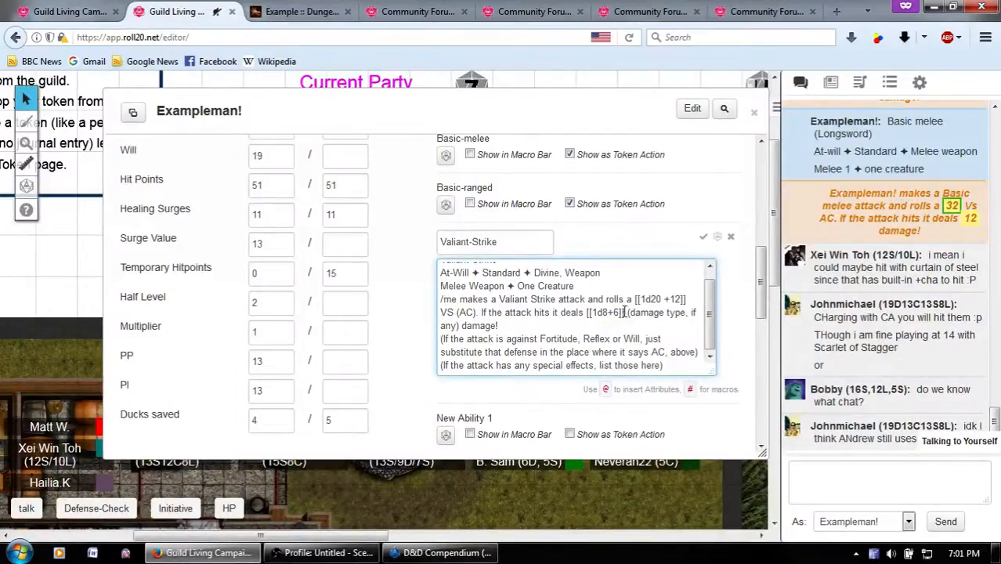
Delete the damage type placeholder and remove the parentheses around AC in the macro's attack line.
{"action": "left_click_drag", "start_coordinate": [627, 313], "coordinate": [461, 324]}
{"action": "key", "text": "BackSpace"}
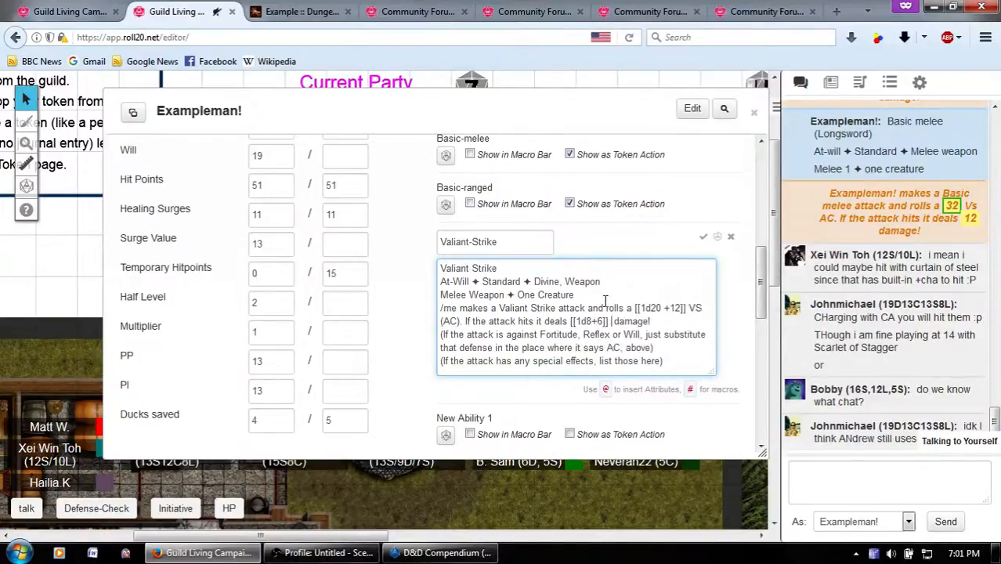
{"action": "key", "text": "BackSpace"}
{"action": "left_click", "coordinate": [456, 322]}
{"action": "key", "text": "Delete"}
{"action": "key", "text": "Delete"}
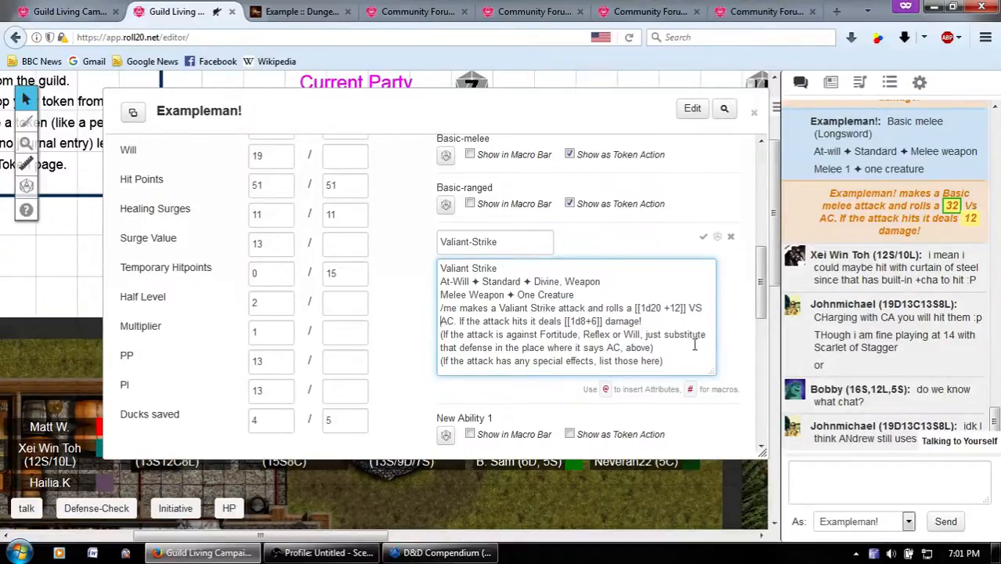
Delete the template note about substituting Fortitude, Reflex or Will for AC.
{"action": "left_click_drag", "start_coordinate": [694, 344], "coordinate": [369, 341]}
{"action": "key", "text": "Delete"}
{"action": "key", "text": "Delete"}
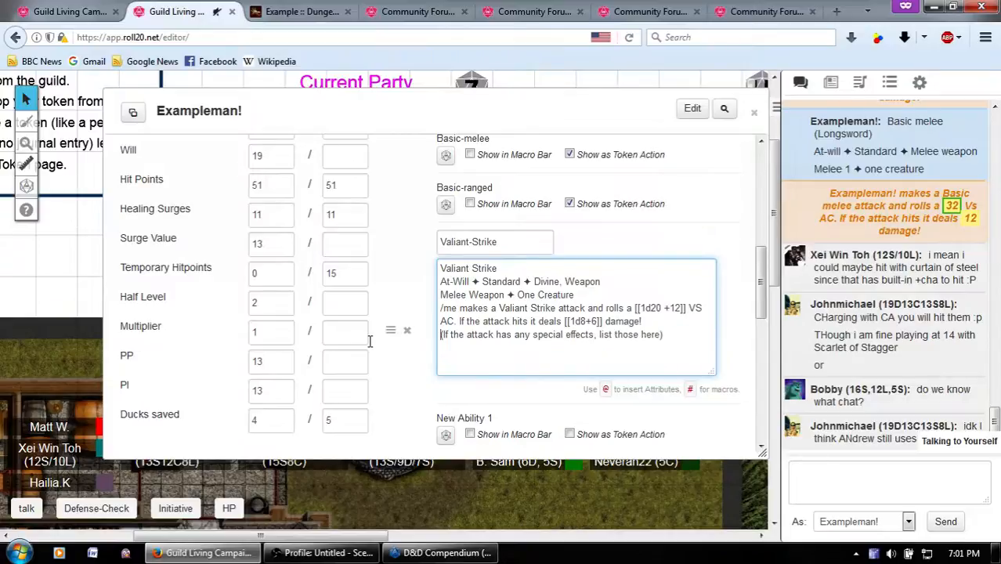
Review Valiant Strike's attack bonus rule in the D&D Compendium and the macro prompts section of the Roll20 forum's macro guide.
{"action": "left_click", "coordinate": [443, 552]}
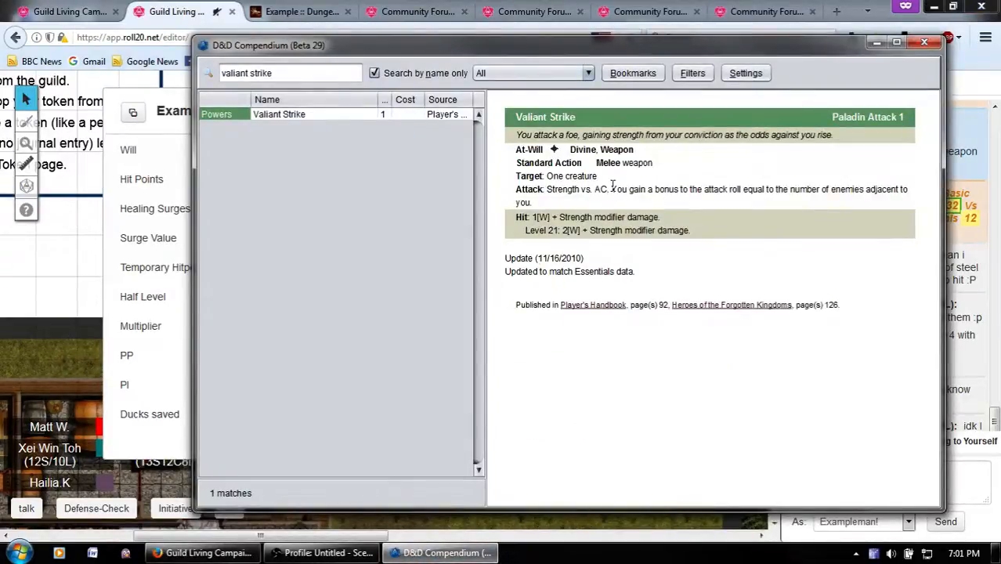
{"action": "left_click_drag", "start_coordinate": [611, 189], "coordinate": [641, 199]}
{"action": "left_click", "coordinate": [640, 201]}
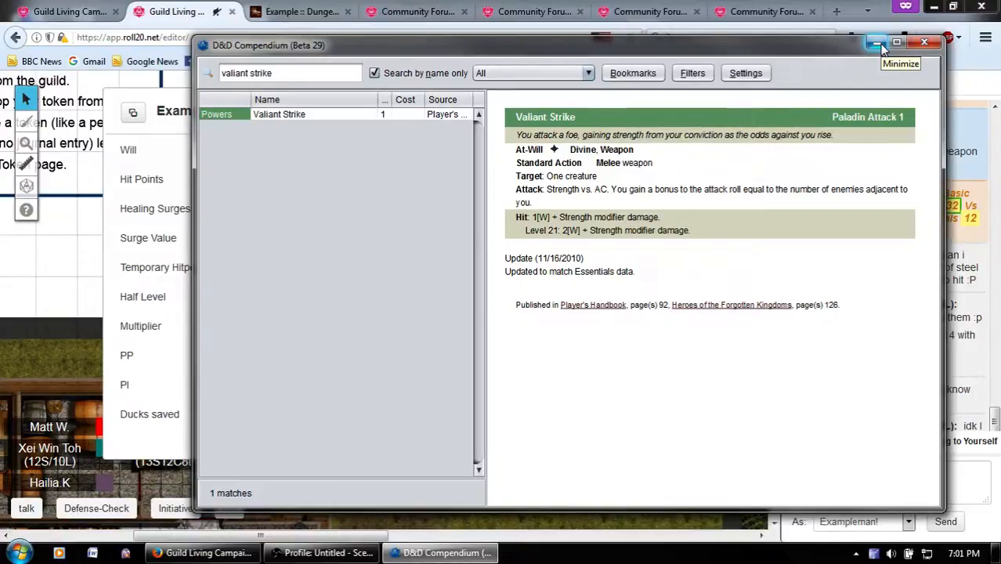
{"action": "left_click", "coordinate": [764, 11]}
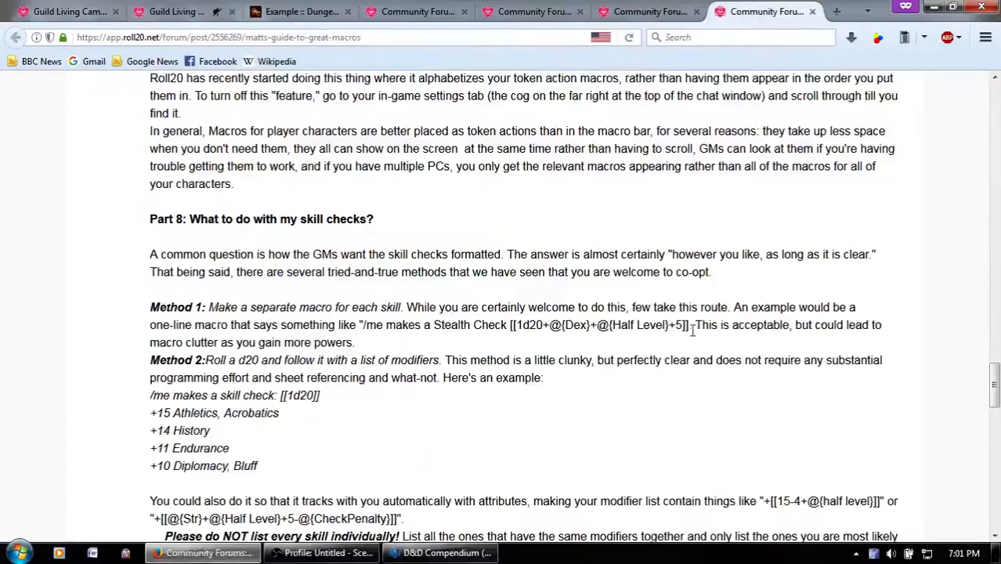
{"action": "scroll", "coordinate": [692, 329], "scroll_direction": "up", "scroll_amount": 20}
{"action": "scroll", "coordinate": [691, 329], "scroll_direction": "down", "scroll_amount": 10}
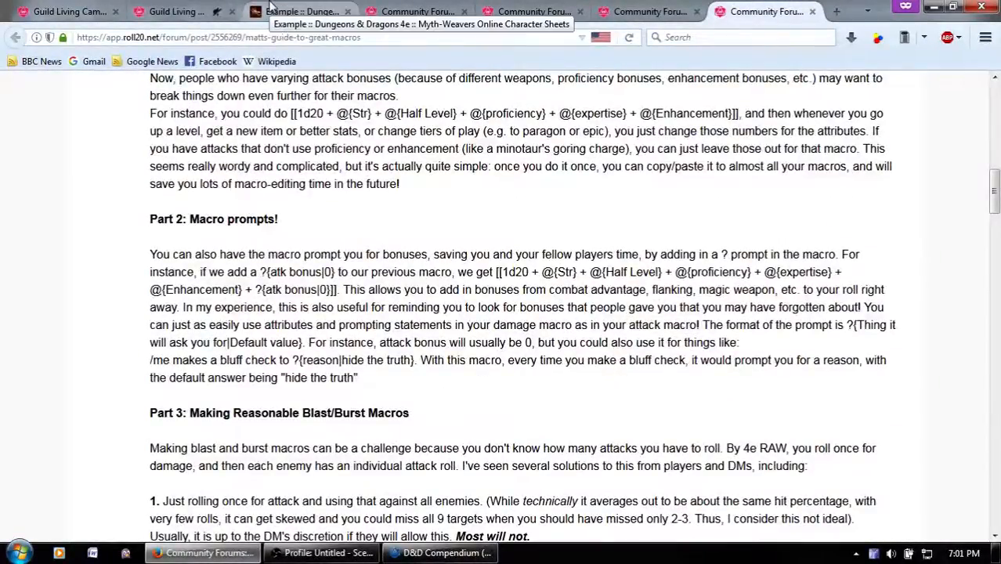
{"action": "left_click", "coordinate": [203, 6]}
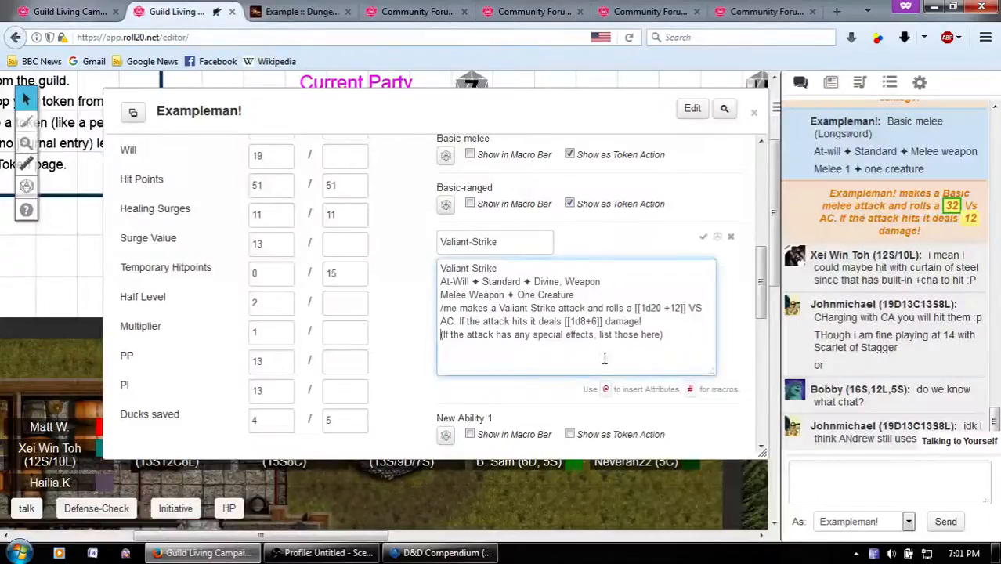
Replace the special effects placeholder with "/me gains a bonus to the attack roll equal to the number of adjacent enemies" and save the macro.
{"action": "left_click_drag", "start_coordinate": [696, 336], "coordinate": [430, 338]}
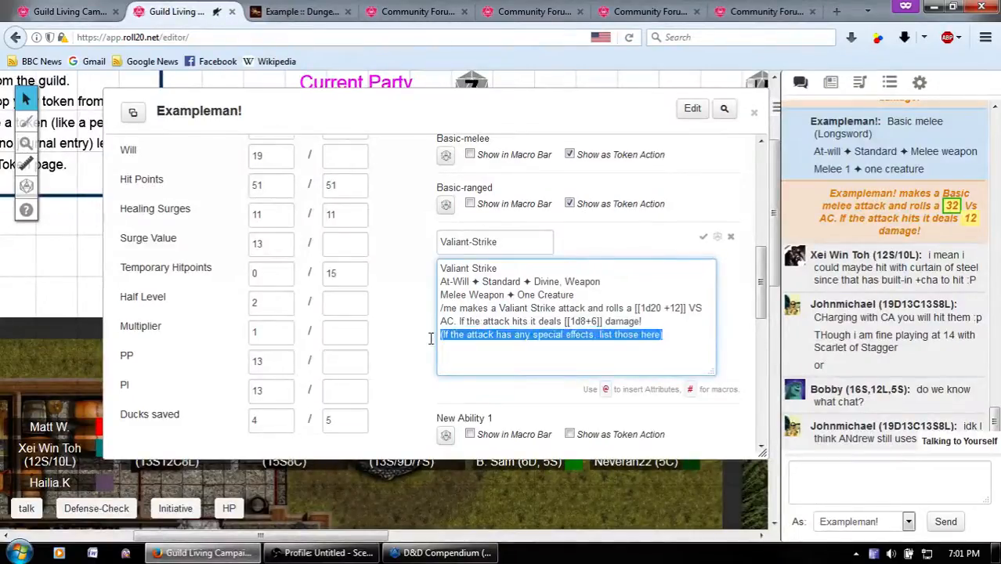
{"action": "type", "text": "/"}
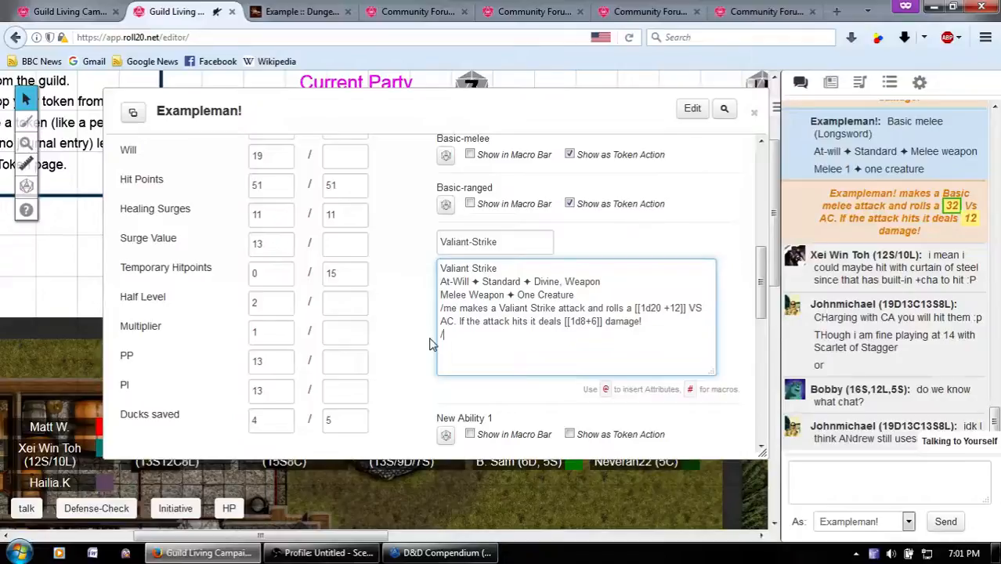
{"action": "type", "text": "me gains a bonus to the attack roll"}
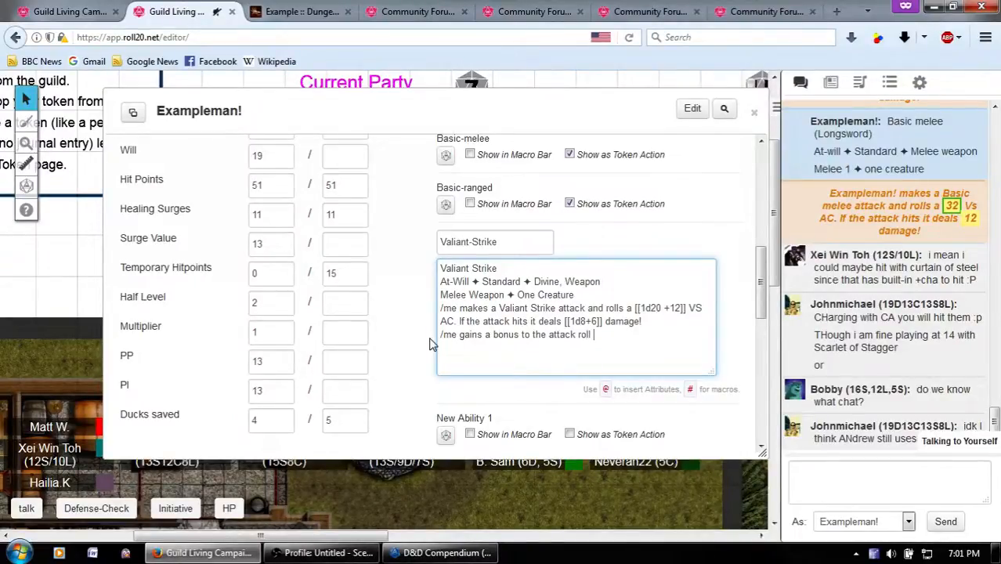
{"action": "type", "text": " equal to the nu"}
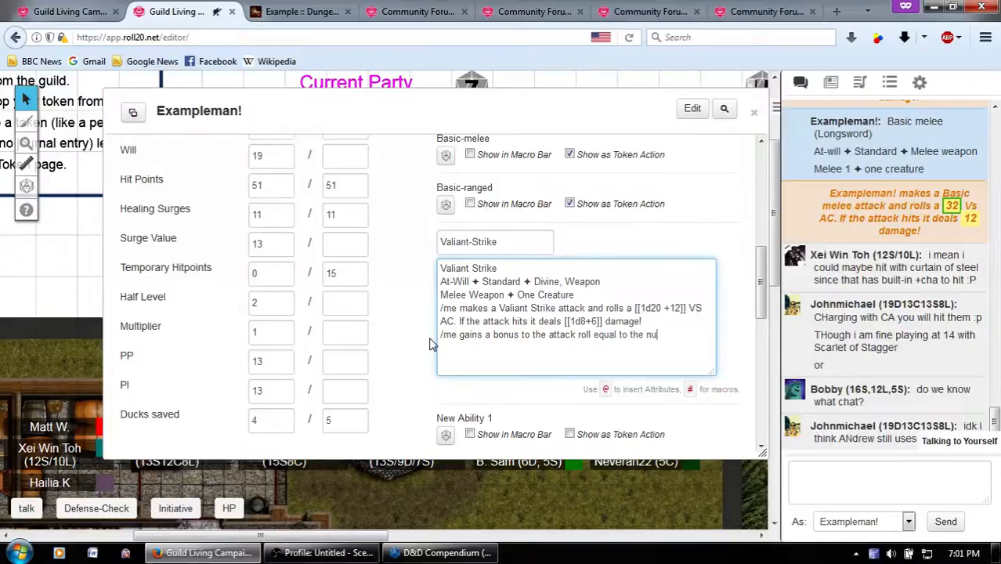
{"action": "type", "text": "mber of adjacent enemies"}
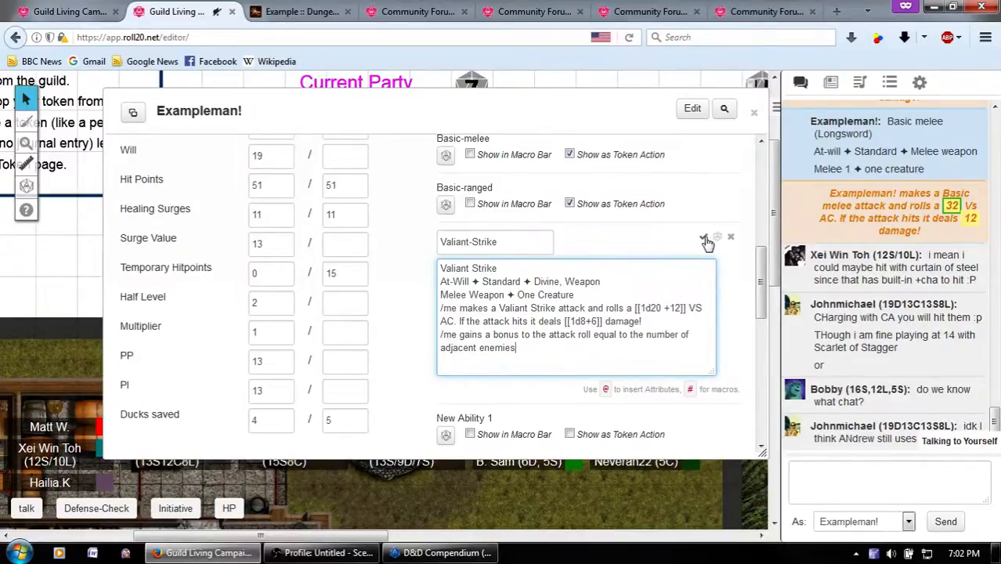
{"action": "left_click", "coordinate": [704, 238]}
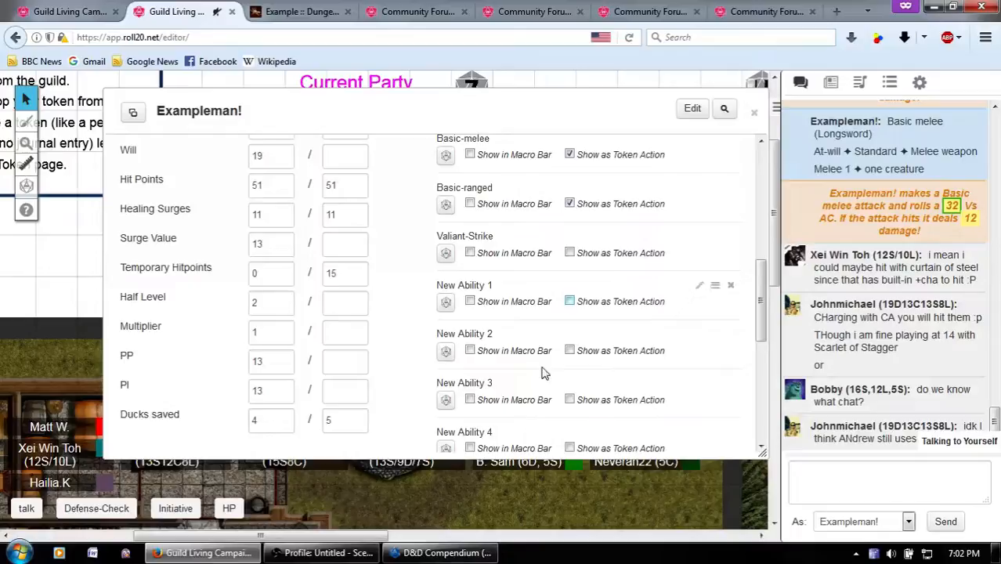
Show Valiant-Strike as a token action and test-roll the ability several times in the chat.
{"action": "left_click", "coordinate": [597, 257]}
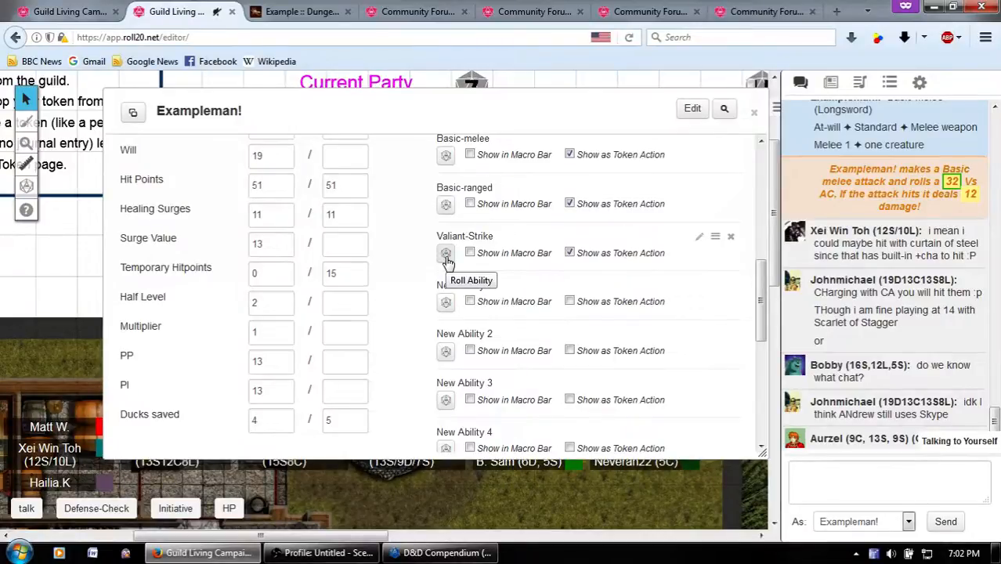
{"action": "left_click", "coordinate": [446, 259]}
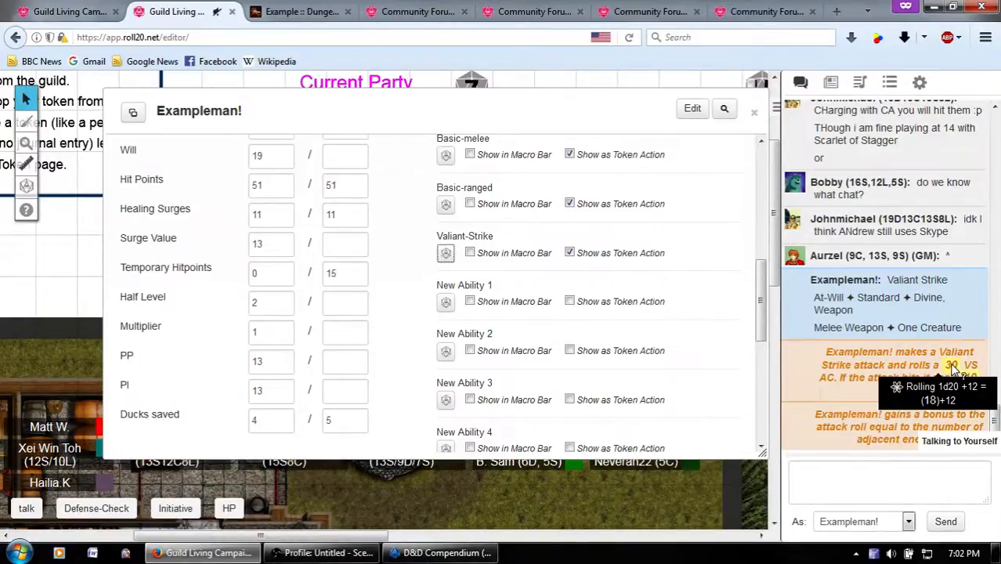
{"action": "mouse_move", "coordinate": [971, 379]}
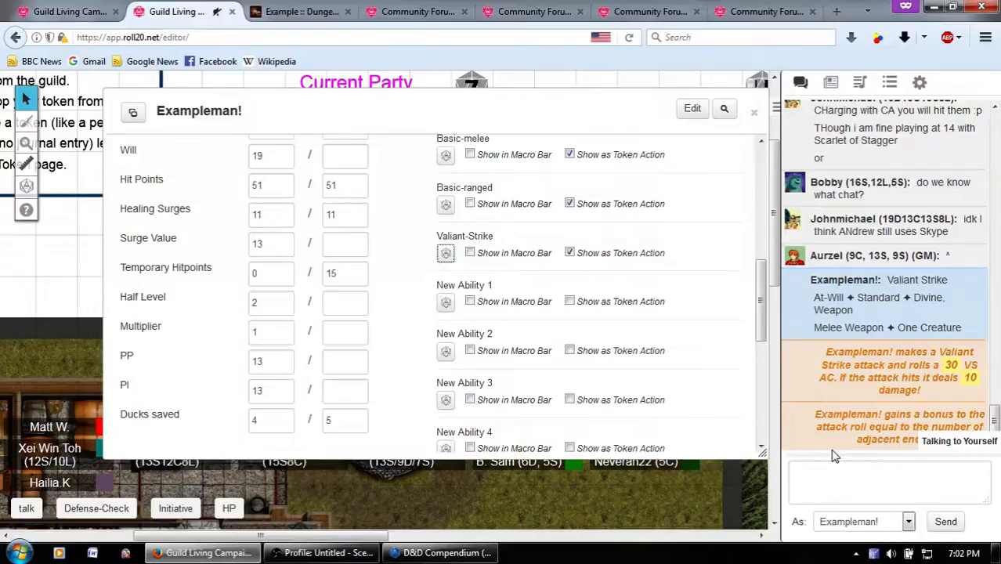
{"action": "left_click", "coordinate": [444, 253]}
{"action": "left_click", "coordinate": [444, 260]}
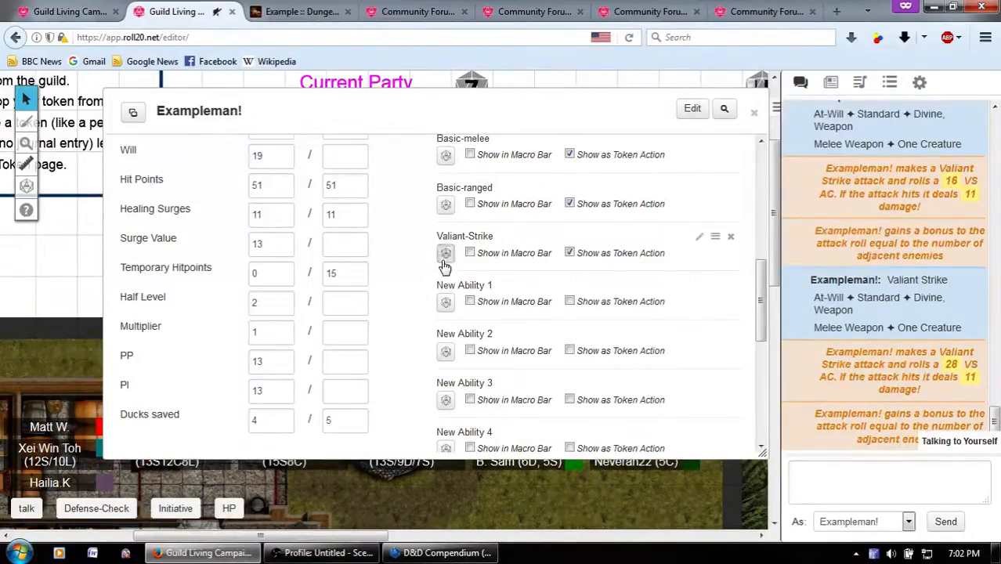
{"action": "left_click", "coordinate": [444, 260]}
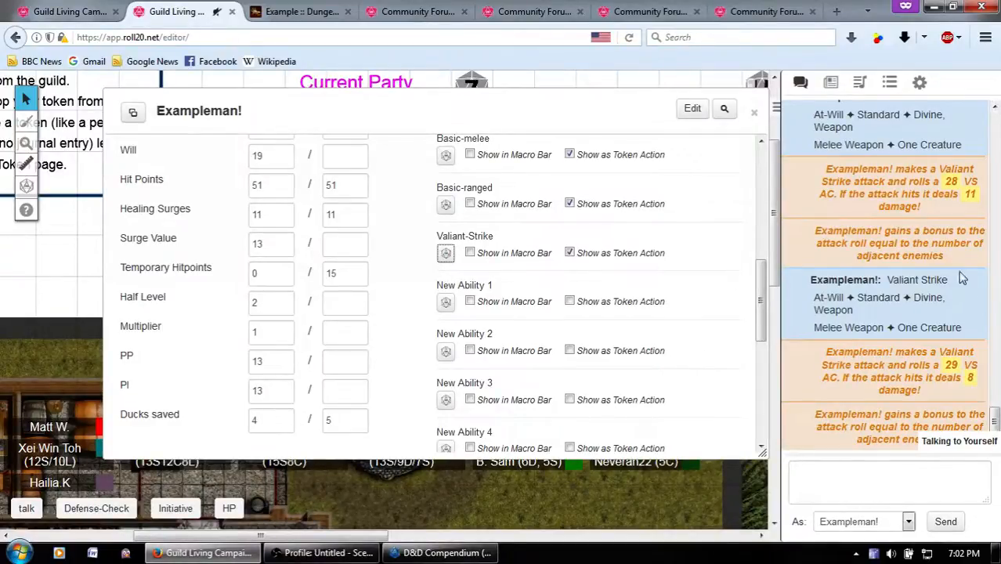
{"action": "mouse_move", "coordinate": [682, 233]}
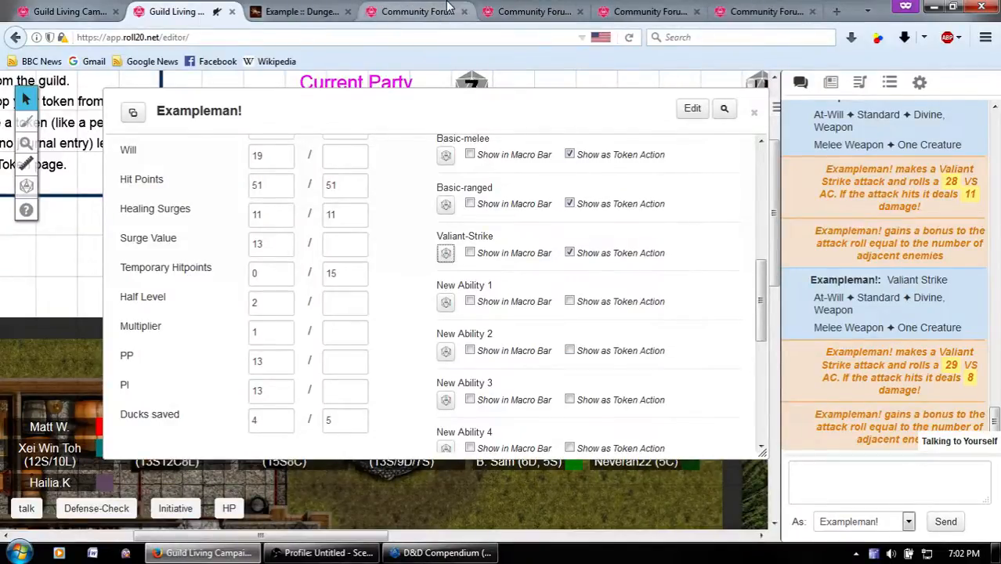
Review the quick look-up attacks and the powers list on the Myth-Weavers sheet and locate Valorous Smite (Encounter 1).
{"action": "key", "text": "ctrl+Tab"}
{"action": "scroll", "coordinate": [509, 486], "scroll_direction": "down", "scroll_amount": 10}
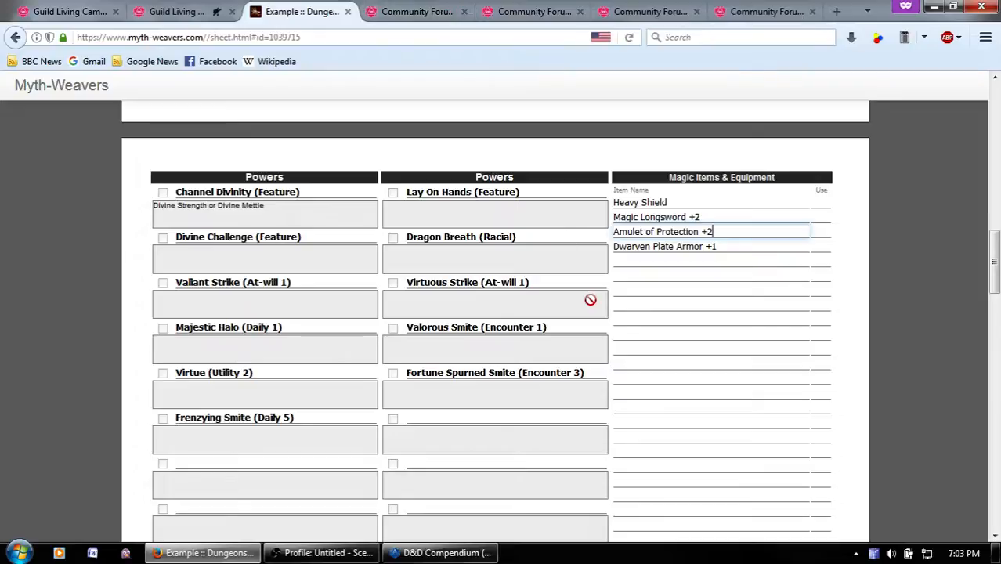
{"action": "scroll", "coordinate": [590, 297], "scroll_direction": "up", "scroll_amount": 10}
{"action": "scroll", "coordinate": [361, 246], "scroll_direction": "up", "scroll_amount": 5}
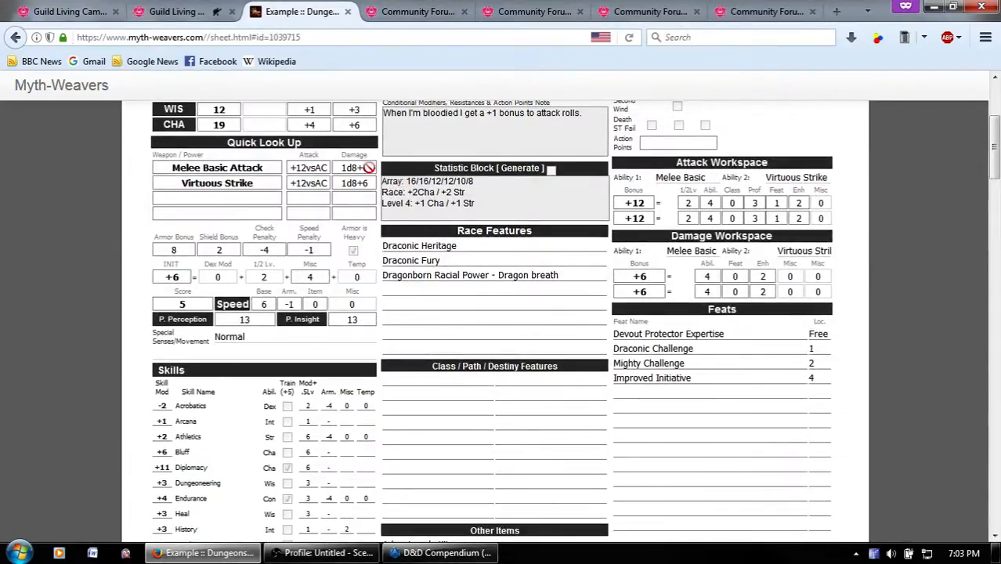
{"action": "scroll", "coordinate": [437, 227], "scroll_direction": "down", "scroll_amount": 12}
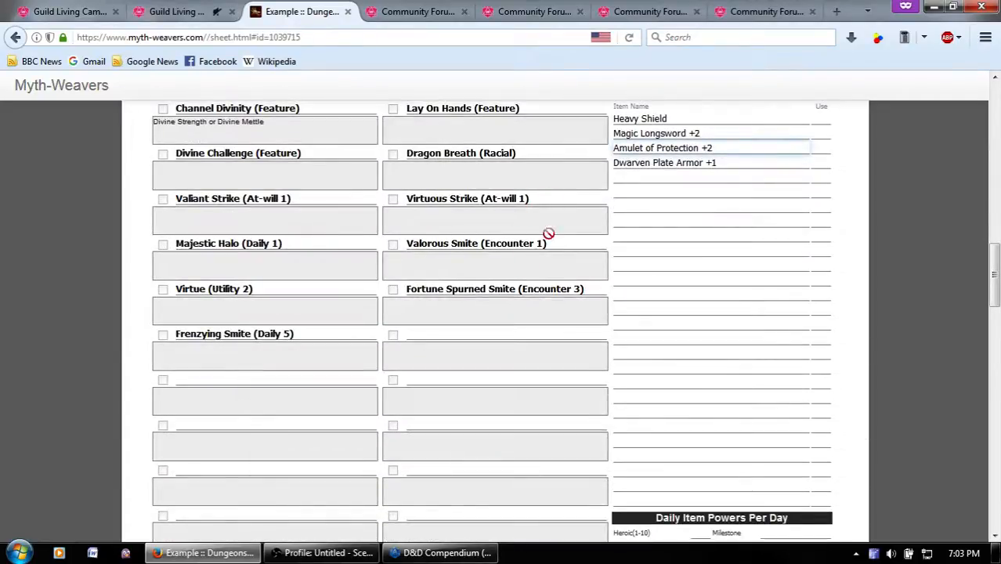
{"action": "left_click_drag", "start_coordinate": [554, 243], "coordinate": [433, 241]}
{"action": "left_click", "coordinate": [427, 243]}
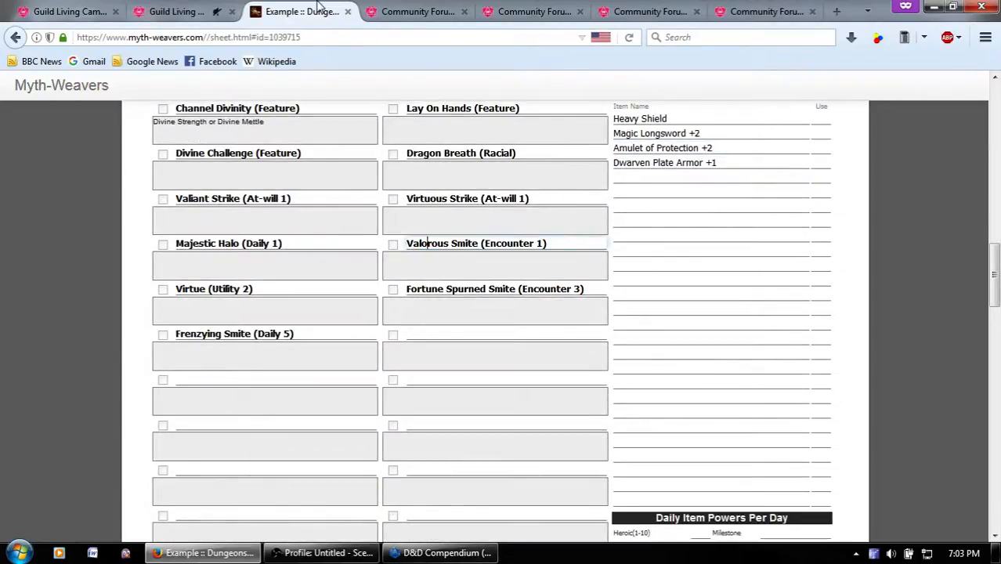
Search the D&D Compendium by name for "valorous smite".
{"action": "left_click", "coordinate": [185, 11]}
{"action": "left_click", "coordinate": [462, 552]}
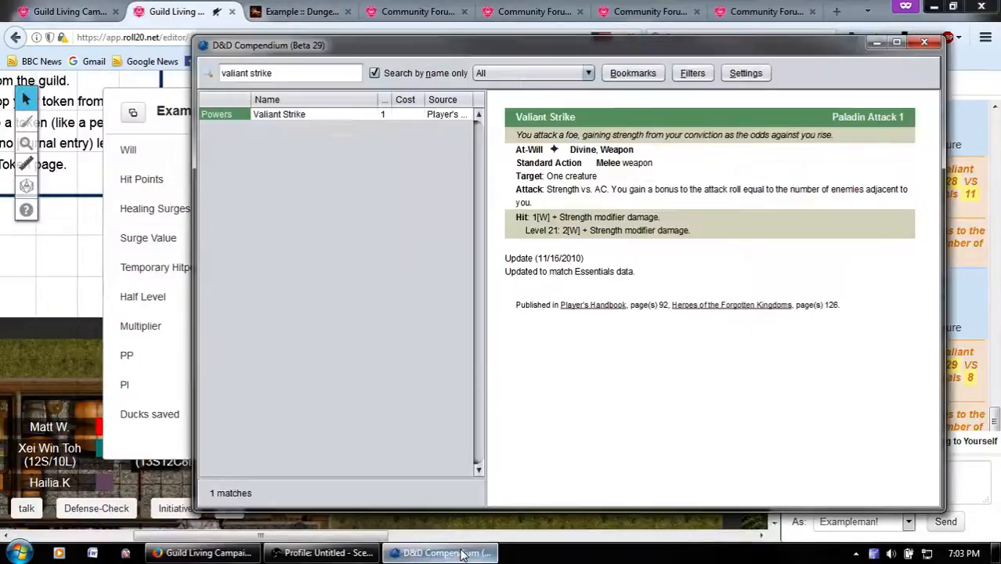
{"action": "left_click", "coordinate": [339, 69]}
{"action": "double_click", "coordinate": [338, 69]}
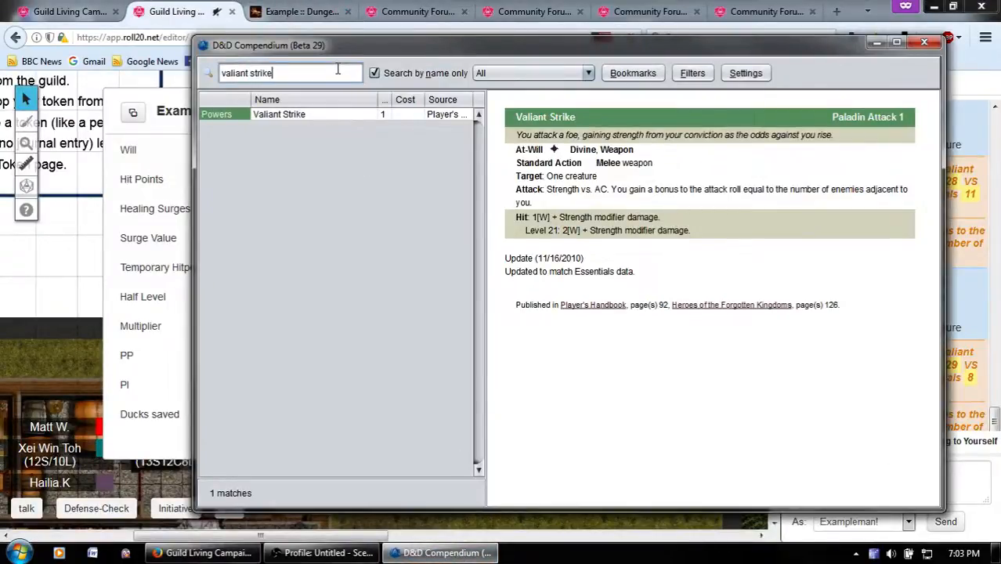
{"action": "triple_click", "coordinate": [338, 69]}
{"action": "type", "text": "valo"}
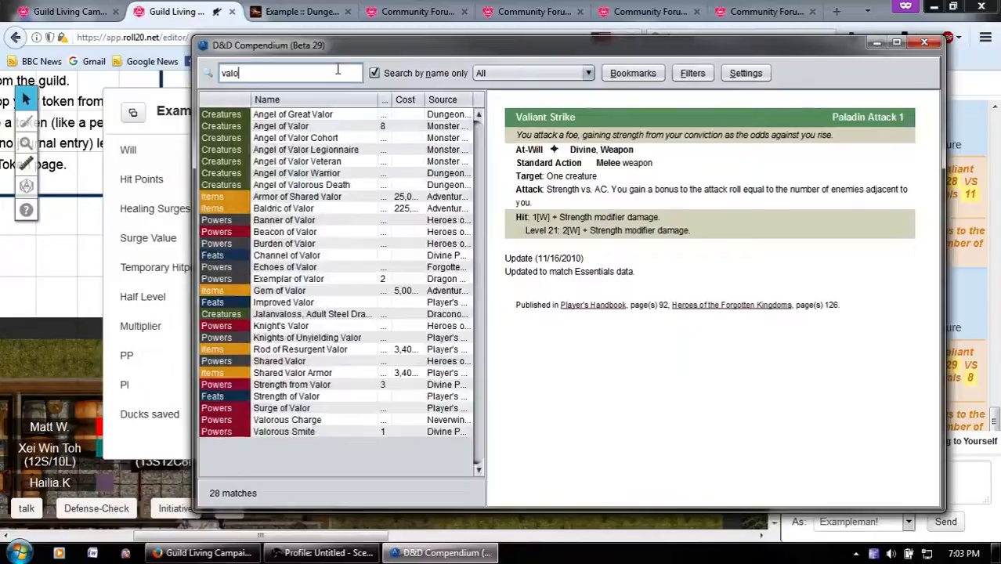
{"action": "type", "text": "rous smite"}
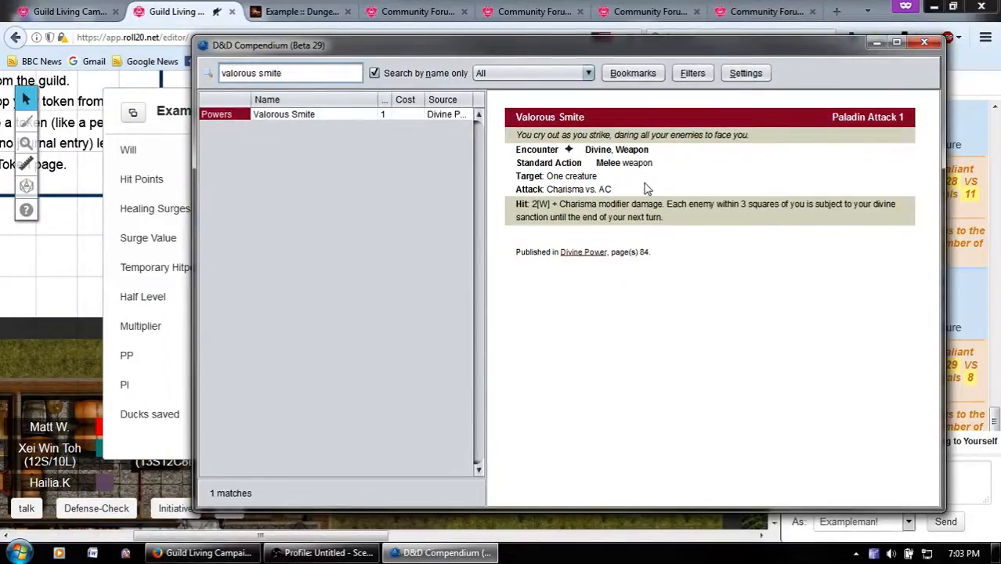
Check the Myth-Weavers sheet's attack, damage and ability modifiers against Valorous Smite's Compendium entry.
{"action": "left_click", "coordinate": [302, 11]}
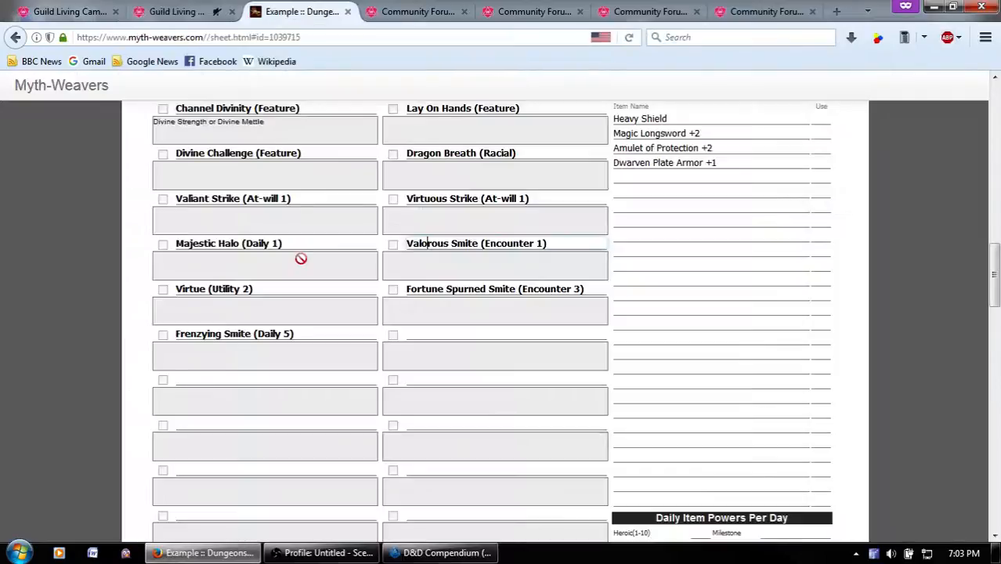
{"action": "scroll", "coordinate": [304, 258], "scroll_direction": "up", "scroll_amount": 5}
{"action": "scroll", "coordinate": [304, 258], "scroll_direction": "up", "scroll_amount": 5}
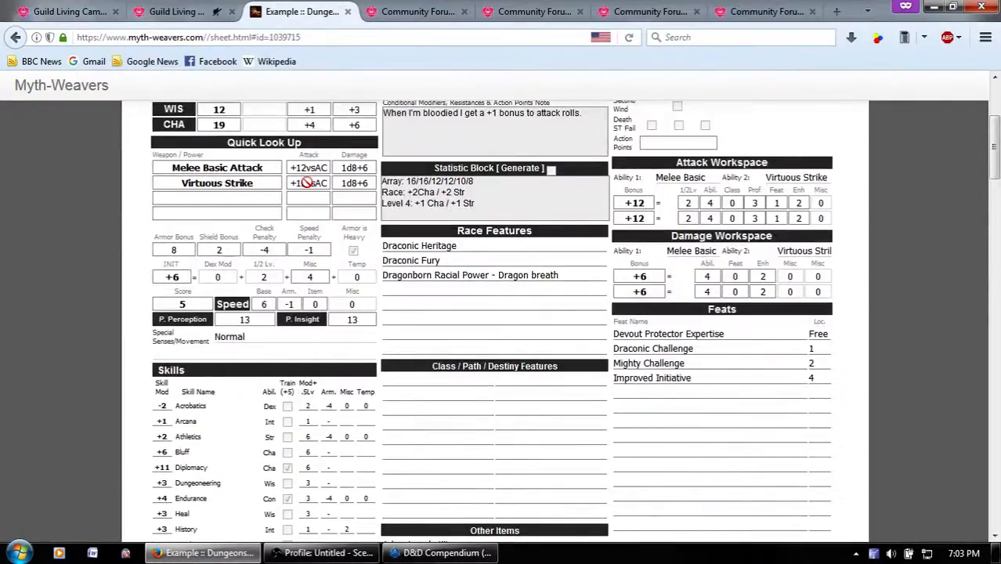
{"action": "scroll", "coordinate": [316, 274], "scroll_direction": "up", "scroll_amount": 2}
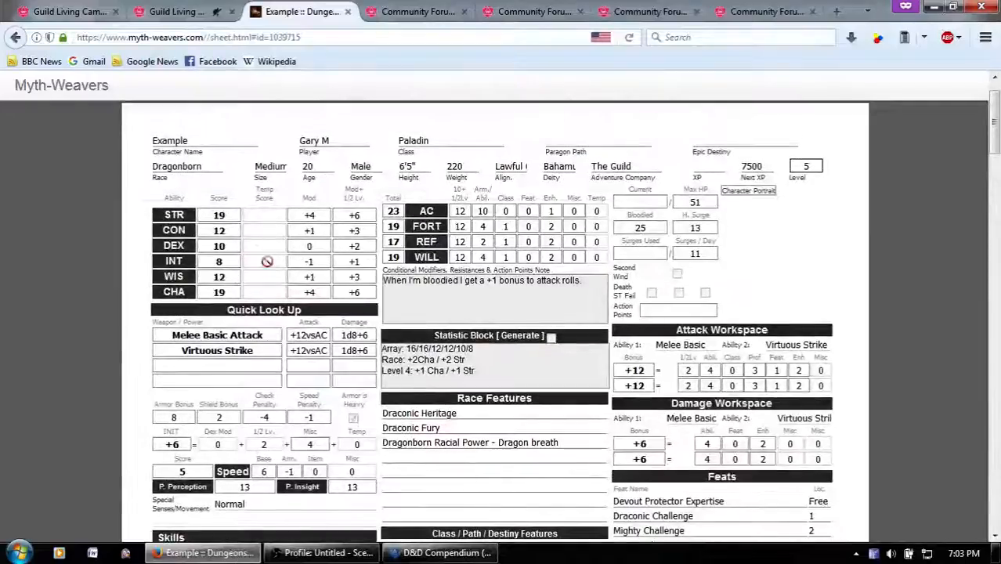
{"action": "scroll", "coordinate": [396, 370], "scroll_direction": "down", "scroll_amount": 10}
{"action": "scroll", "coordinate": [396, 369], "scroll_direction": "down", "scroll_amount": 5}
{"action": "left_click", "coordinate": [442, 552]}
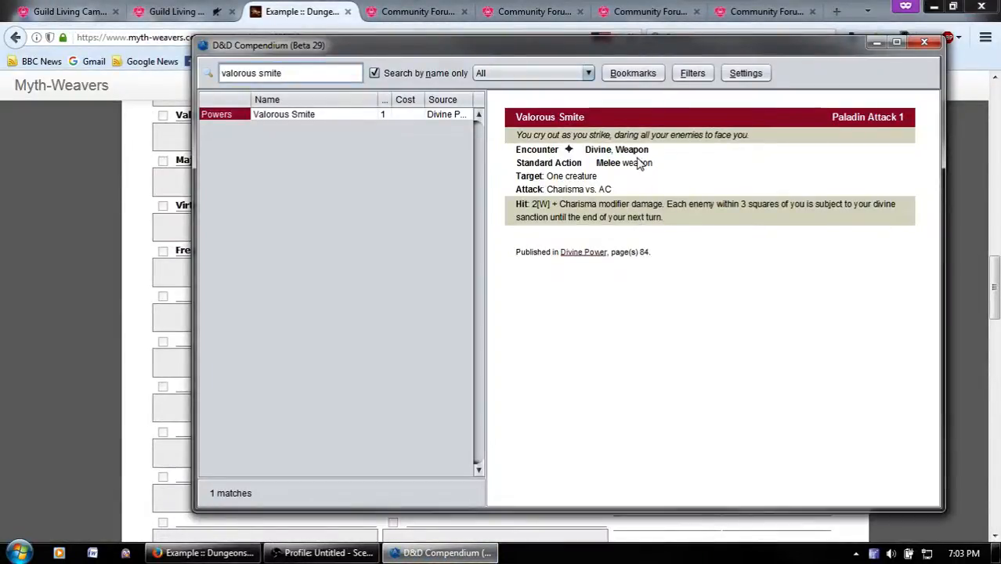
In the Roll20 character, copy the full Valiant-Strike macro text into the empty New Ability 1.
{"action": "left_click", "coordinate": [173, 9]}
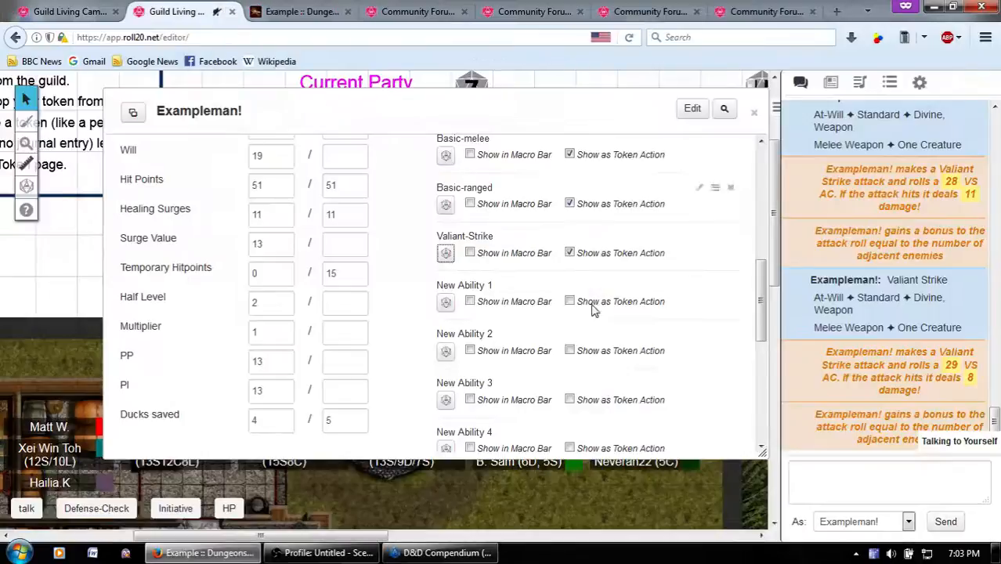
{"action": "left_click", "coordinate": [699, 235]}
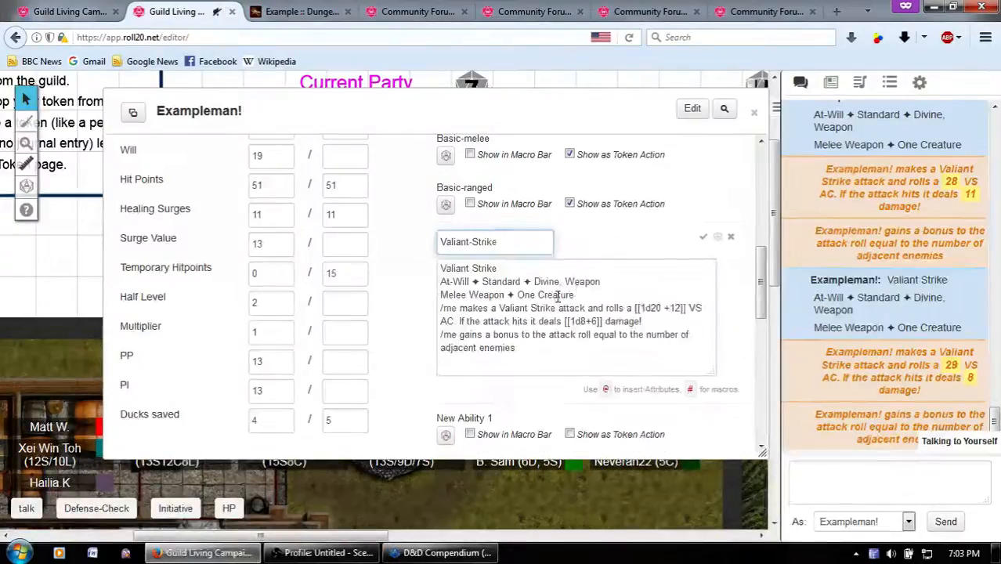
{"action": "key", "text": "ctrl+a"}
{"action": "key", "text": "ctrl+c"}
{"action": "left_click", "coordinate": [704, 239]}
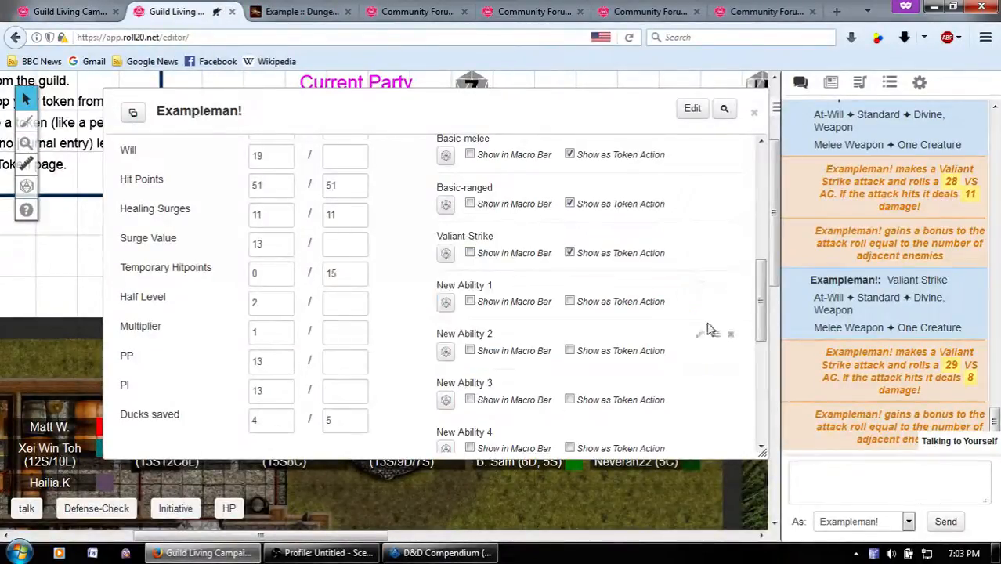
{"action": "left_click", "coordinate": [699, 290]}
{"action": "left_click", "coordinate": [555, 344]}
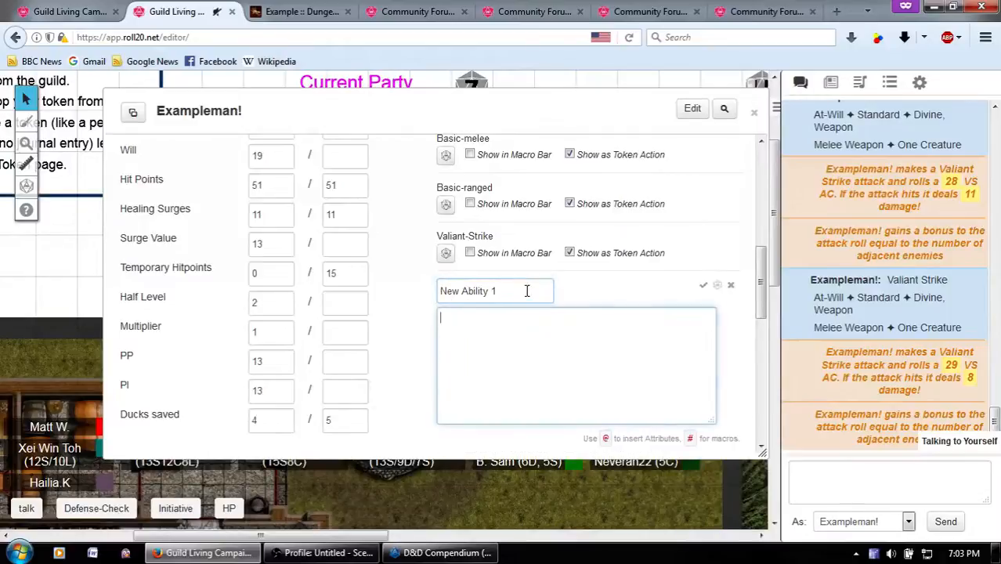
{"action": "key", "text": "ctrl+v"}
Rename New Ability 1 as "Valorous-Smite".
{"action": "left_click", "coordinate": [442, 552]}
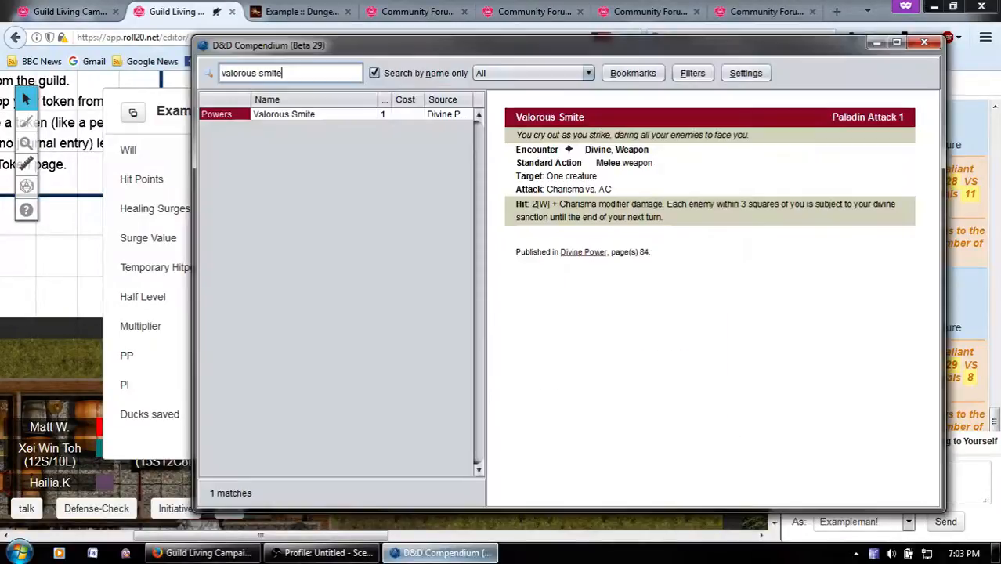
{"action": "key", "text": "alt+Tab"}
{"action": "left_click", "coordinate": [518, 290]}
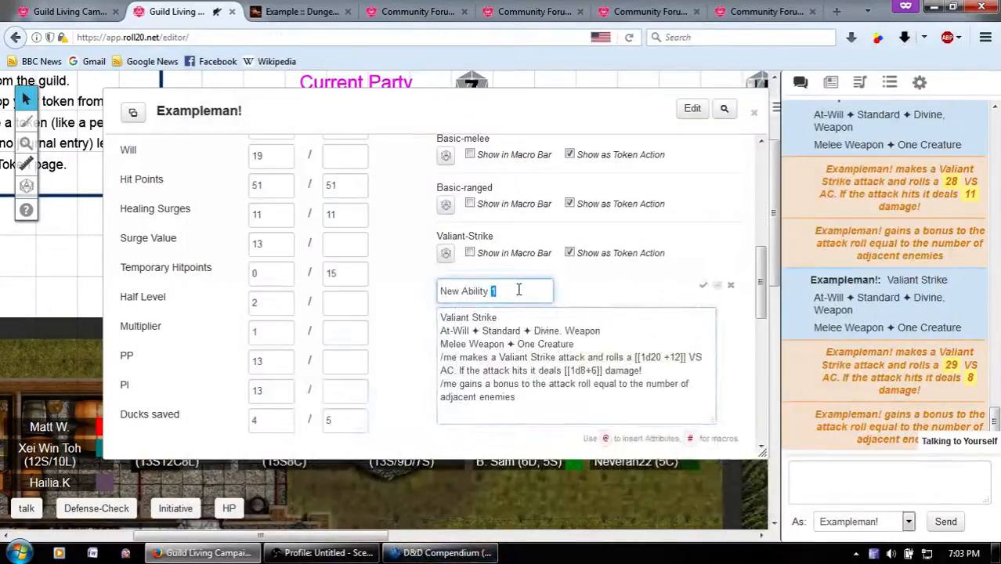
{"action": "key", "text": "ctrl+a"}
{"action": "type", "text": "Valor"}
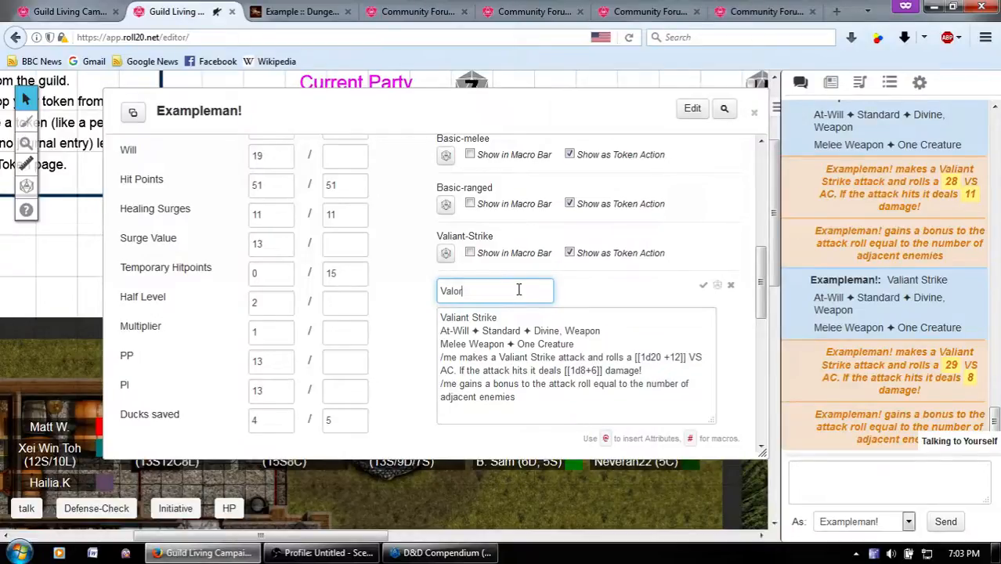
{"action": "type", "text": "ous-Smite"}
Change the macro's title line to "Valorous Smite" and its usage type to "Encounter".
{"action": "left_click", "coordinate": [523, 317]}
{"action": "key", "text": "shift+Home"}
{"action": "type", "text": "V"}
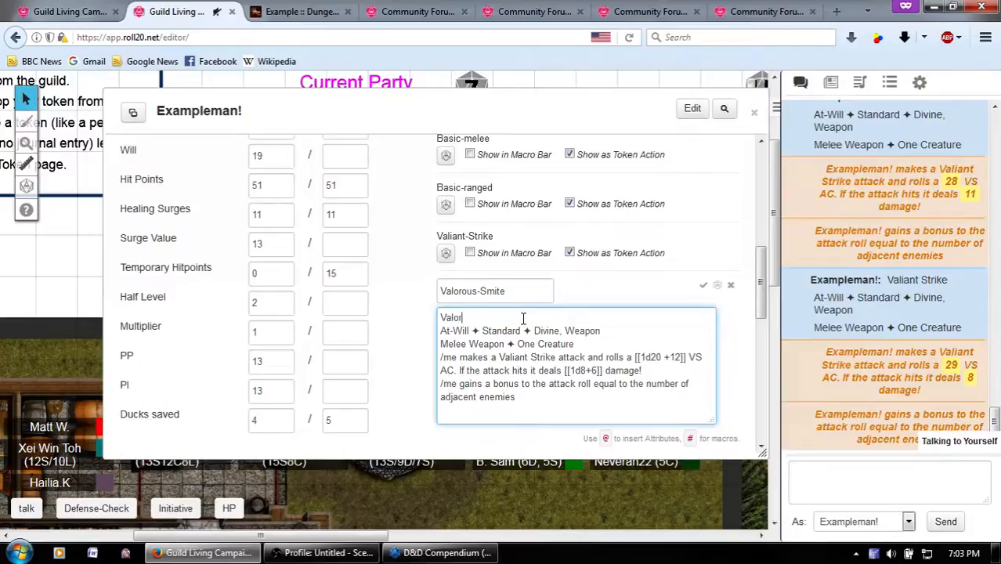
{"action": "type", "text": "alorous Smite"}
{"action": "left_click", "coordinate": [469, 552]}
{"action": "left_click_drag", "start_coordinate": [473, 331], "coordinate": [440, 330]}
{"action": "type", "text": "Encounter"}
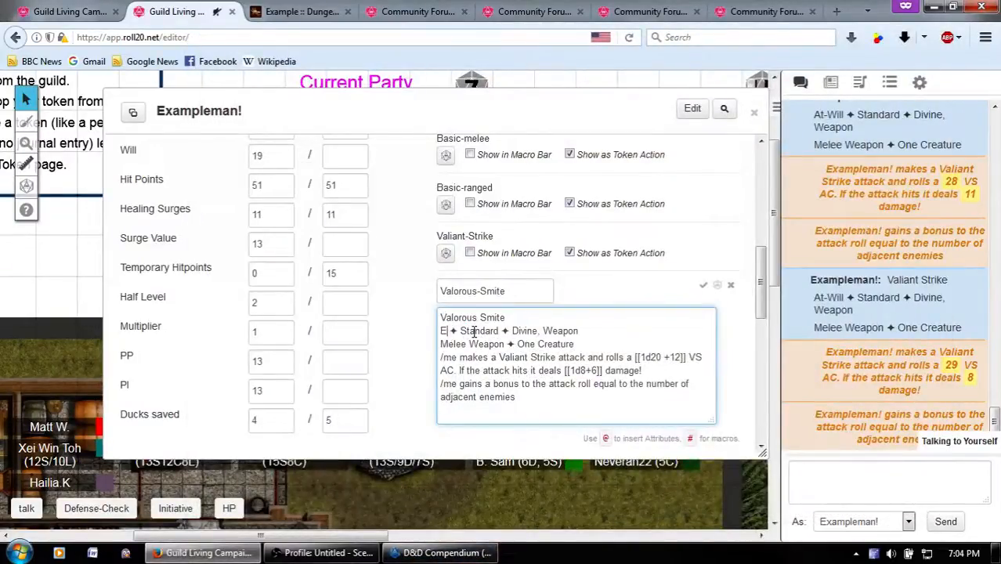
Replace the power name in the macro's attack line with "Valorous Smite".
{"action": "left_click", "coordinate": [443, 553]}
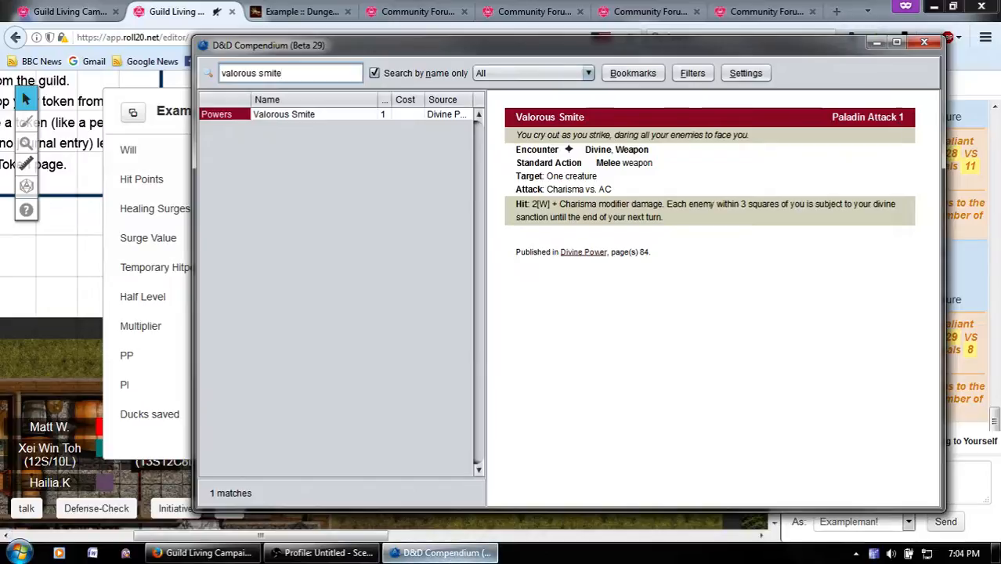
{"action": "key", "text": "alt+Tab"}
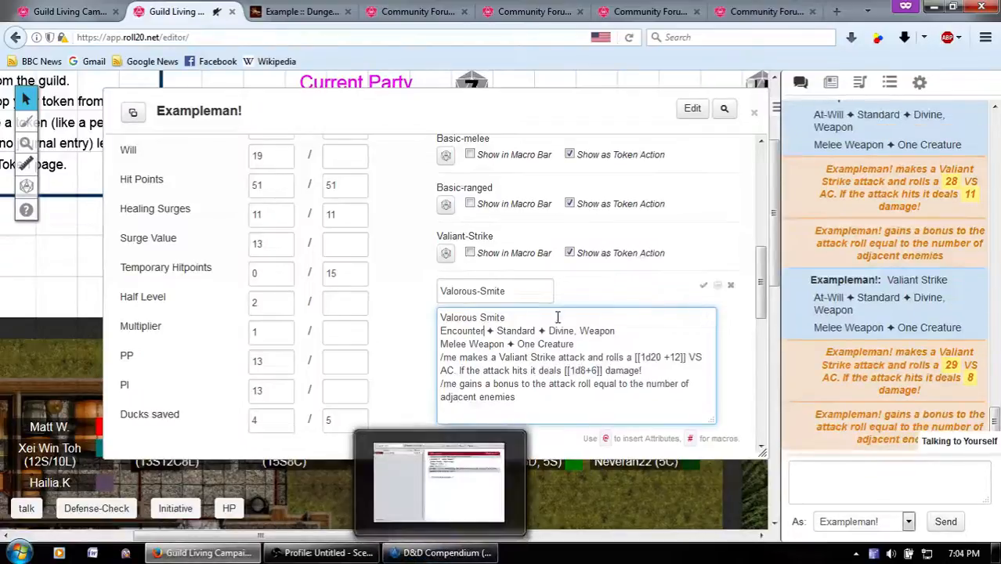
{"action": "key", "text": "ctrl+shift+Left"}
{"action": "key", "text": "ctrl+shift+Left"}
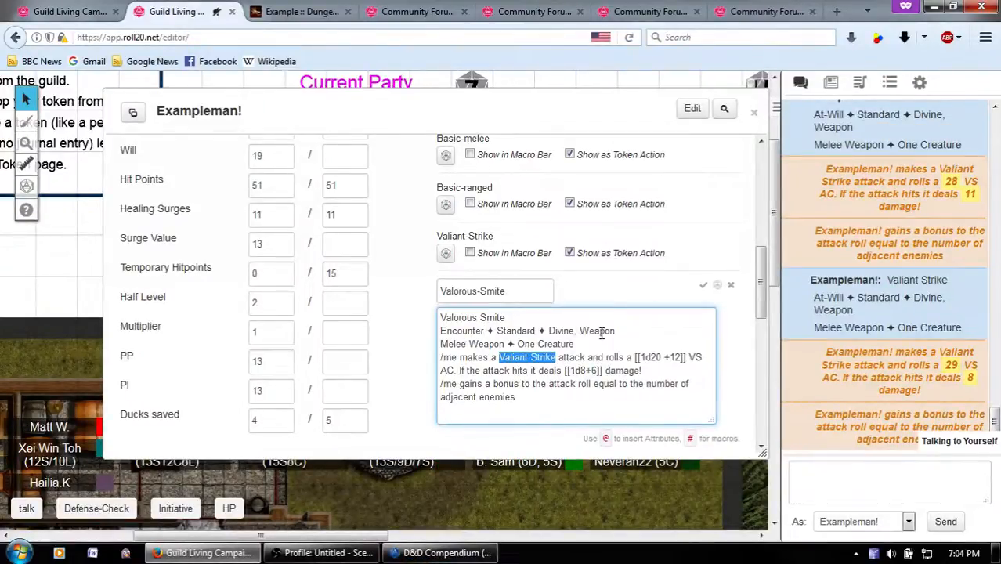
{"action": "type", "text": "Valorous Smite"}
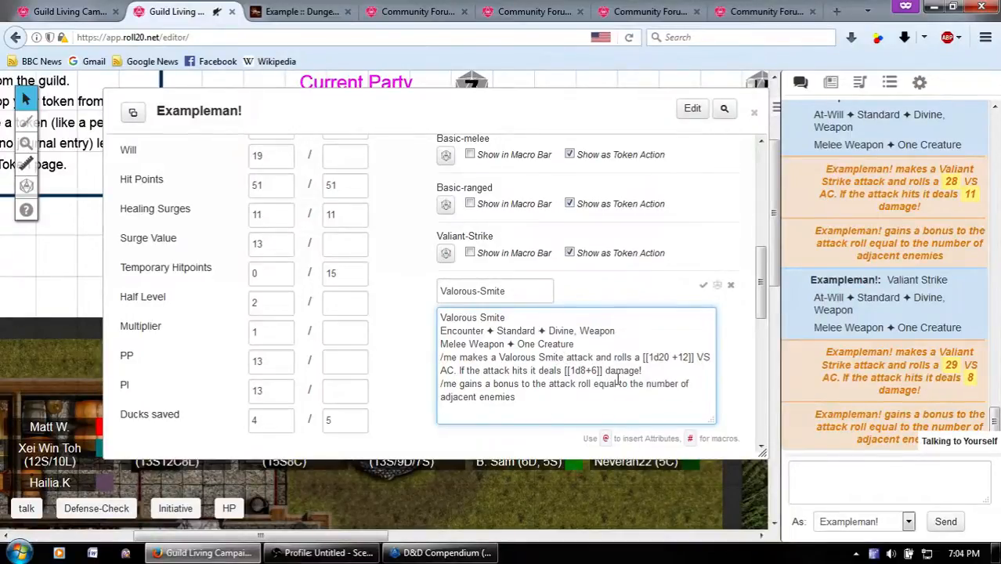
Set the macro's damage roll to 2d8+6 and delete the line about the attack bonus from adjacent enemies.
{"action": "left_click", "coordinate": [442, 552]}
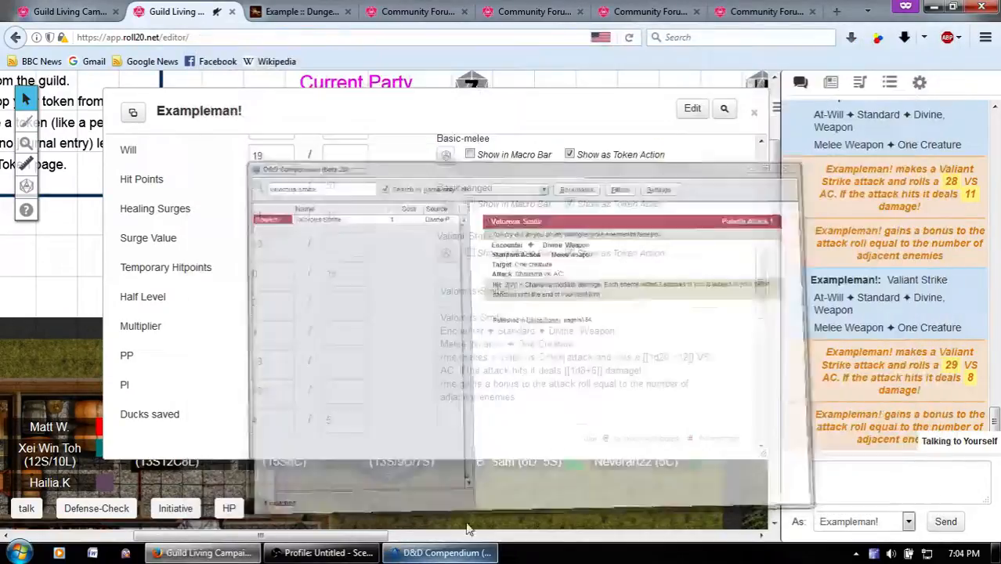
{"action": "left_click", "coordinate": [443, 552]}
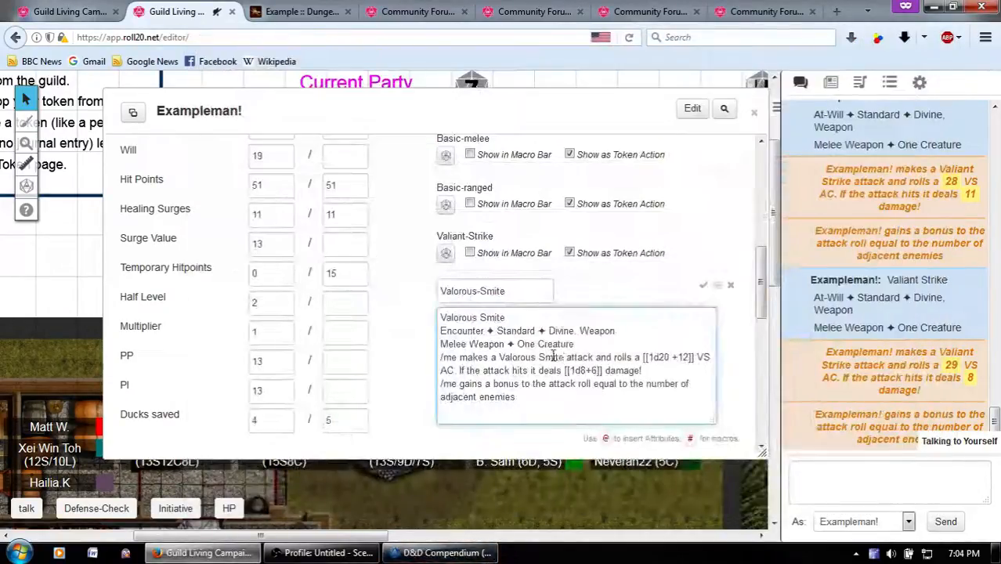
{"action": "left_click", "coordinate": [570, 369]}
{"action": "key", "text": "Delete"}
{"action": "type", "text": "2"}
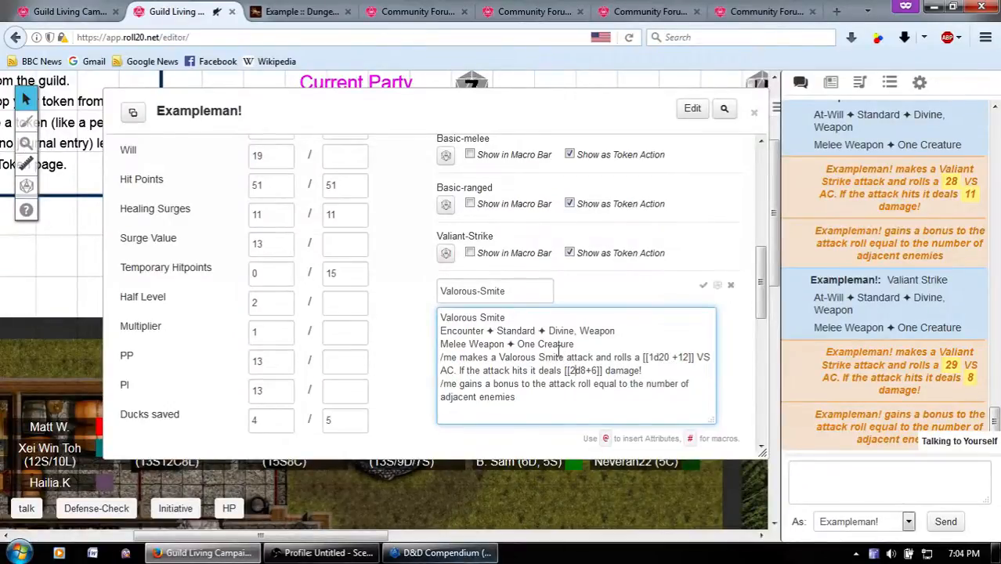
{"action": "left_click_drag", "start_coordinate": [543, 400], "coordinate": [382, 385]}
{"action": "key", "text": "Delete"}
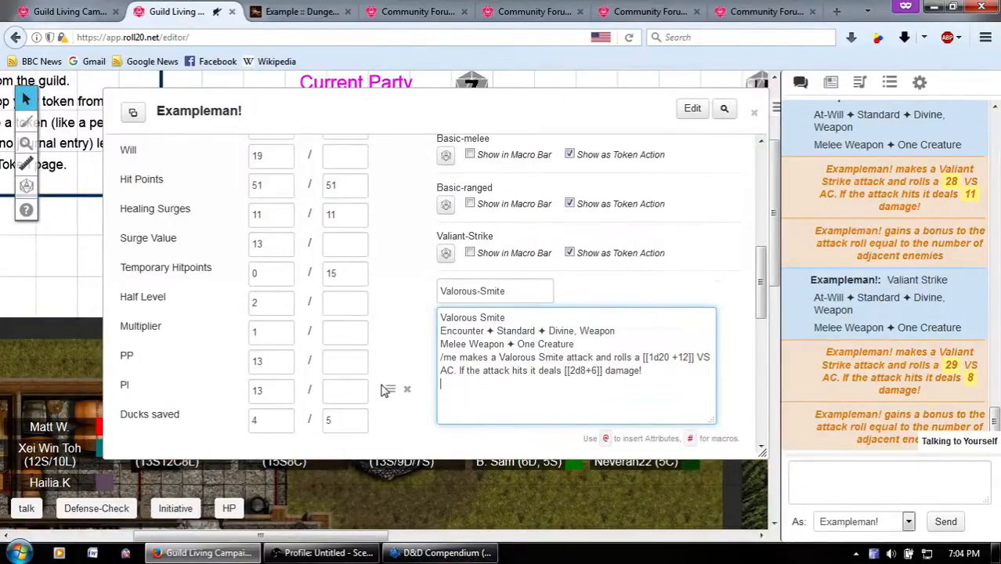
Extend the damage sentence with "and each enemy within 3 is subject to his divine sanction." and save the Valorous-Smite macro.
{"action": "left_click", "coordinate": [443, 553]}
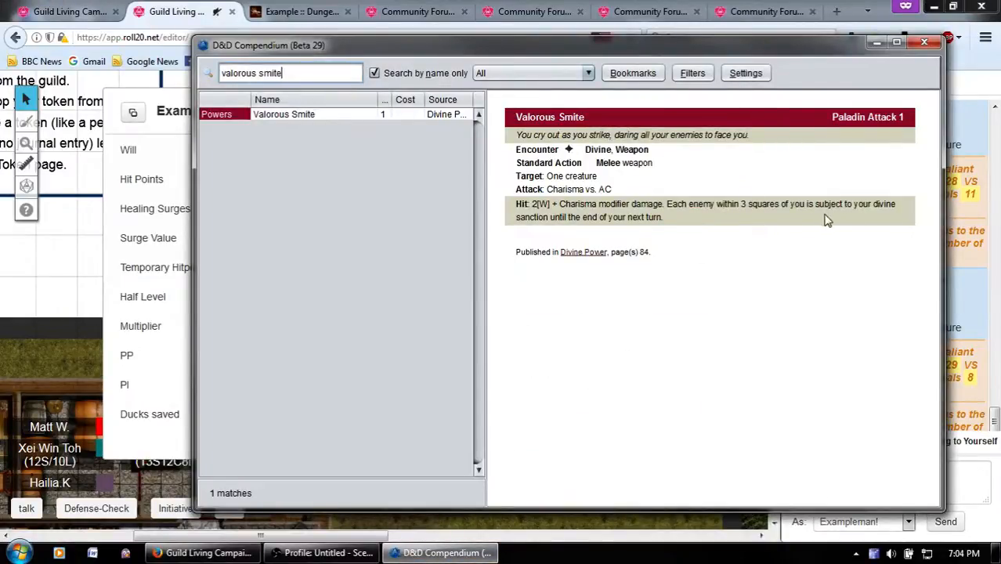
{"action": "left_click", "coordinate": [175, 100]}
{"action": "left_click", "coordinate": [657, 384]}
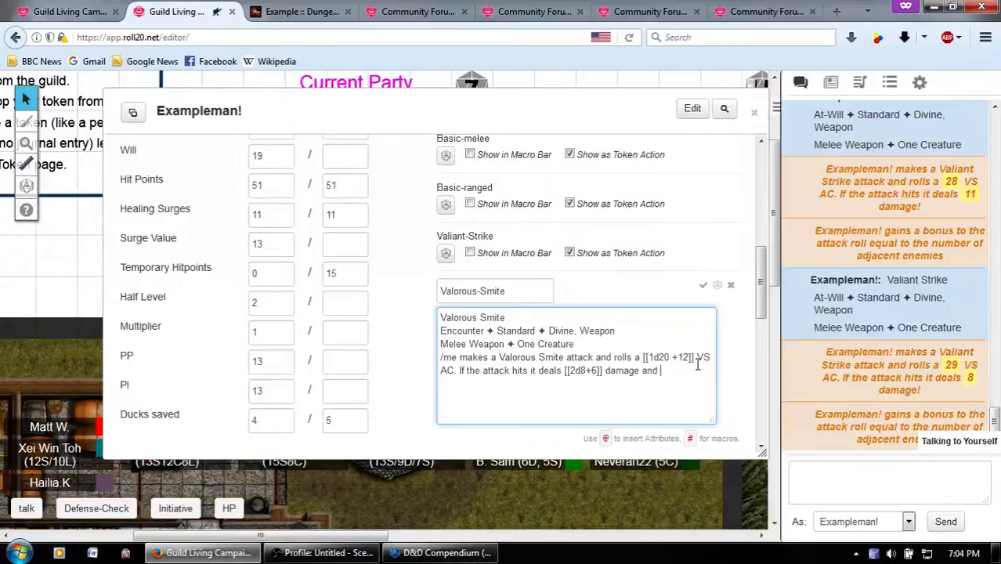
{"action": "key", "text": "alt+Tab"}
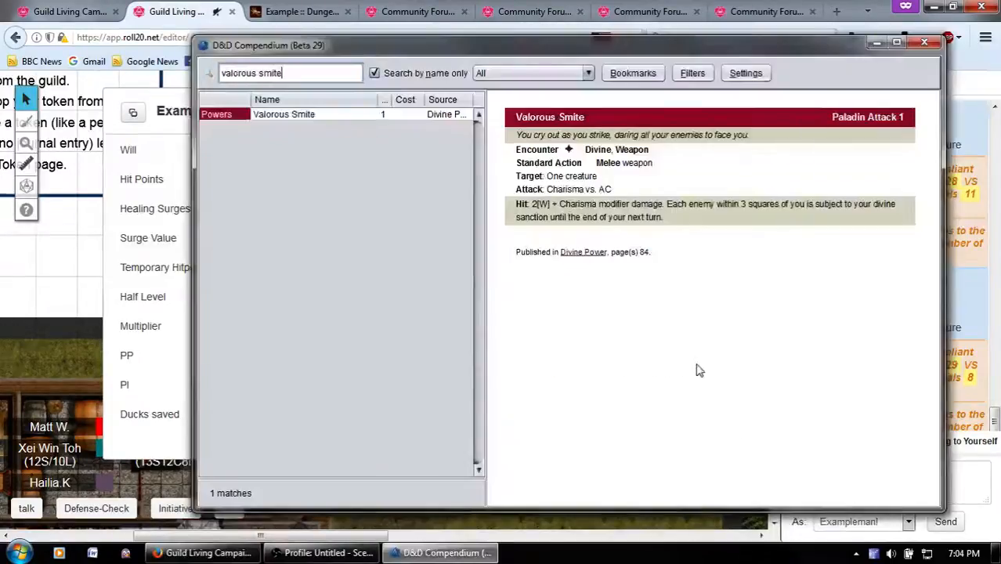
{"action": "key", "text": "alt+Tab"}
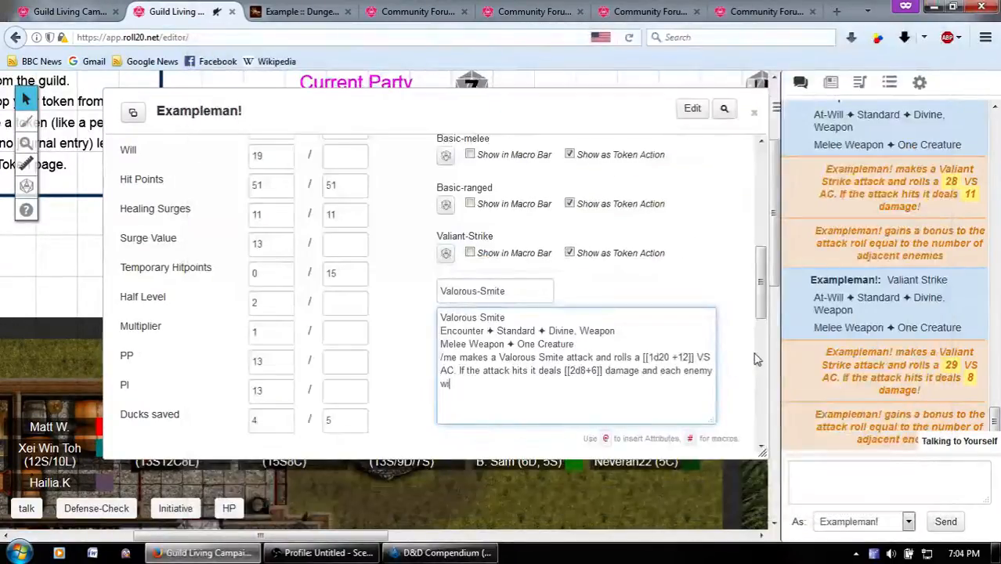
{"action": "type", "text": "thin 3 is subject to his divi"}
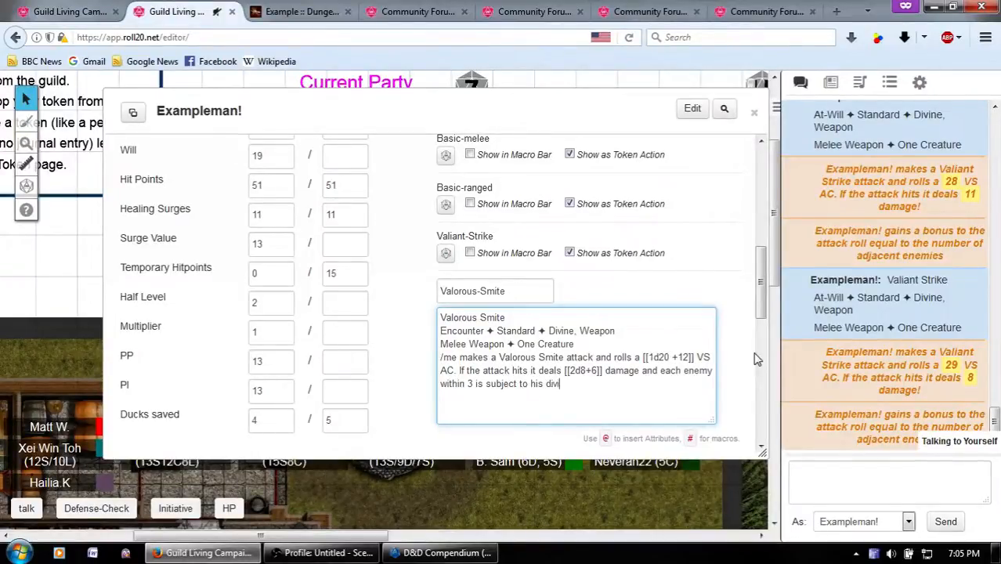
{"action": "type", "text": "nction."}
{"action": "left_click", "coordinate": [708, 285]}
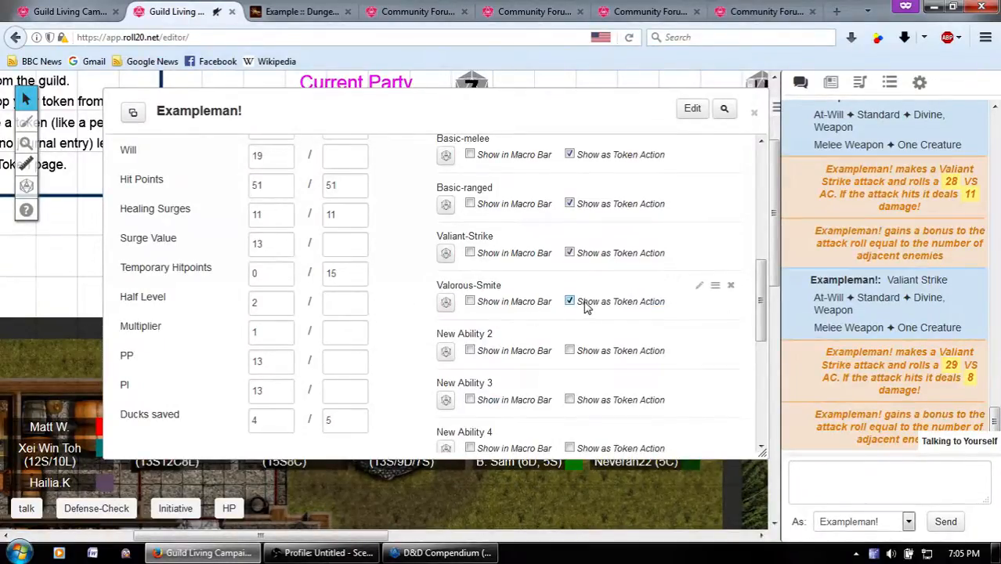
Test the Valorous-Smite ability and inspect its attack and damage rolls in the chat.
{"action": "left_click", "coordinate": [445, 306]}
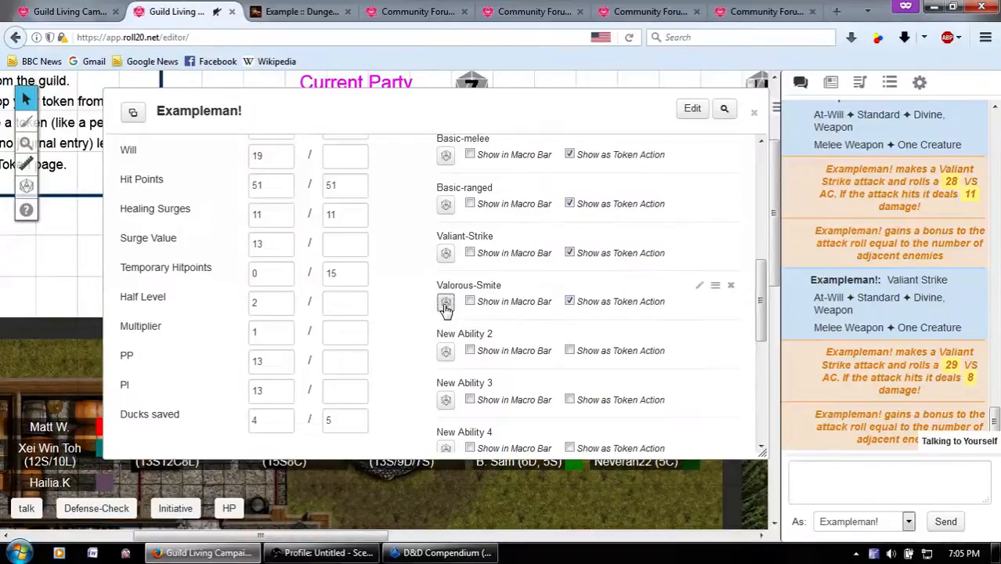
{"action": "mouse_move", "coordinate": [950, 408]}
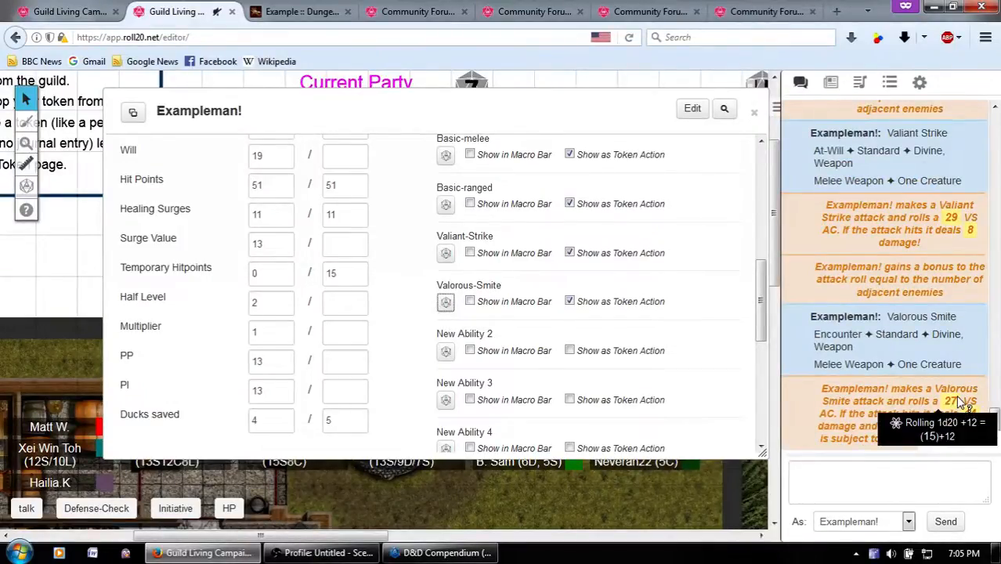
{"action": "mouse_move", "coordinate": [971, 420]}
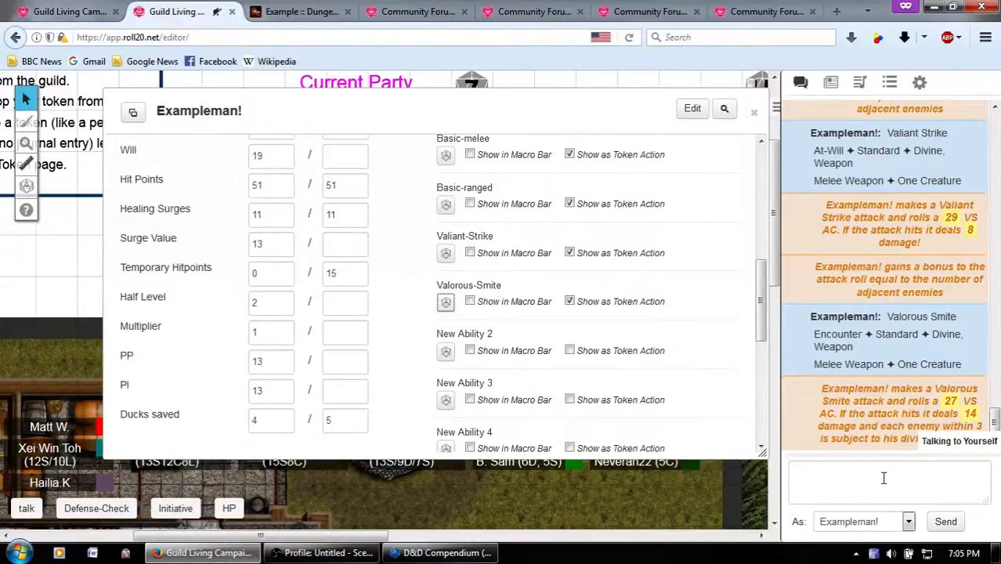
Compare the powers listed on the Myth-Weavers sheet with the character's abilities in Roll20, including the unused New Ability entries.
{"action": "left_click", "coordinate": [302, 11]}
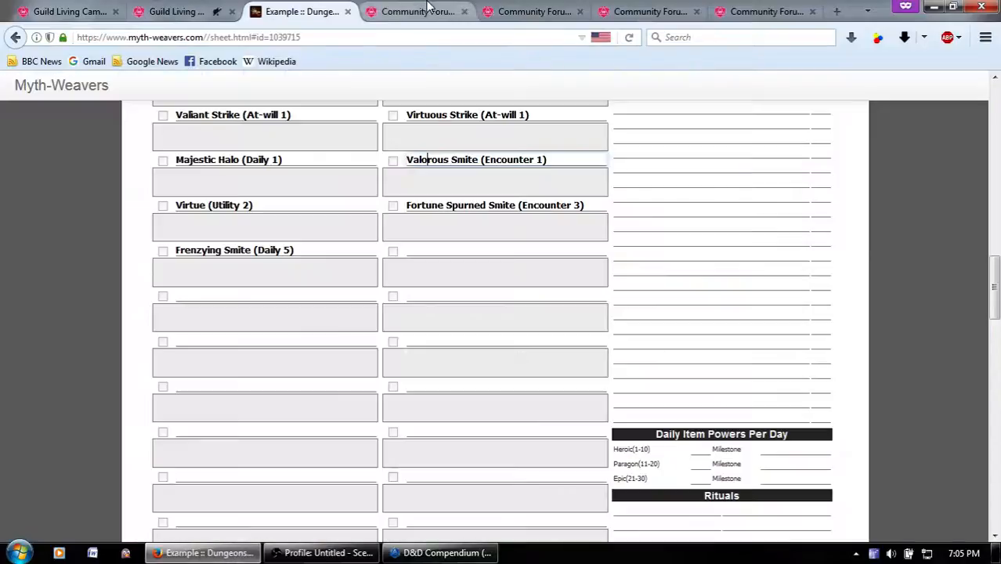
{"action": "scroll", "coordinate": [402, 297], "scroll_direction": "up", "scroll_amount": 4}
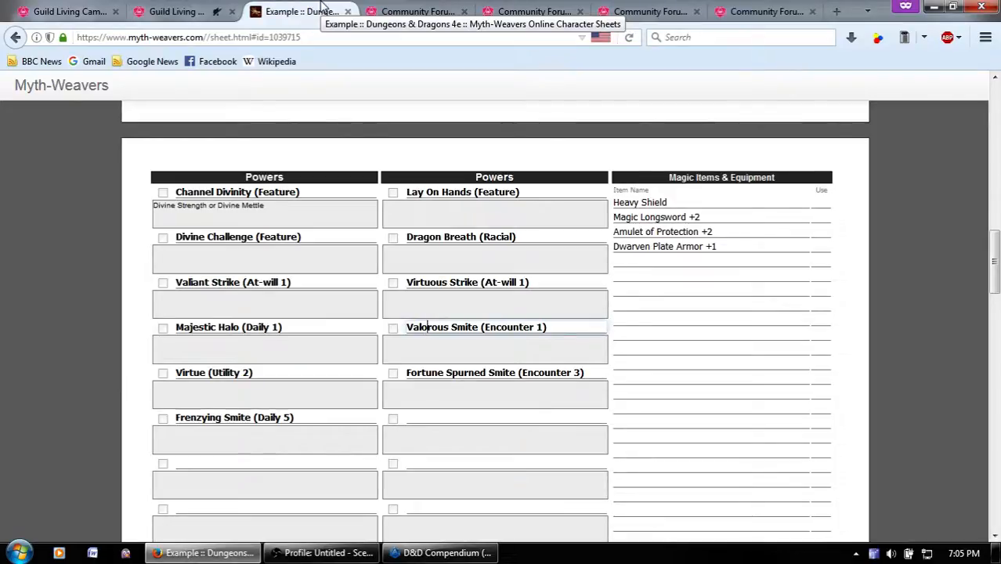
{"action": "left_click", "coordinate": [178, 11]}
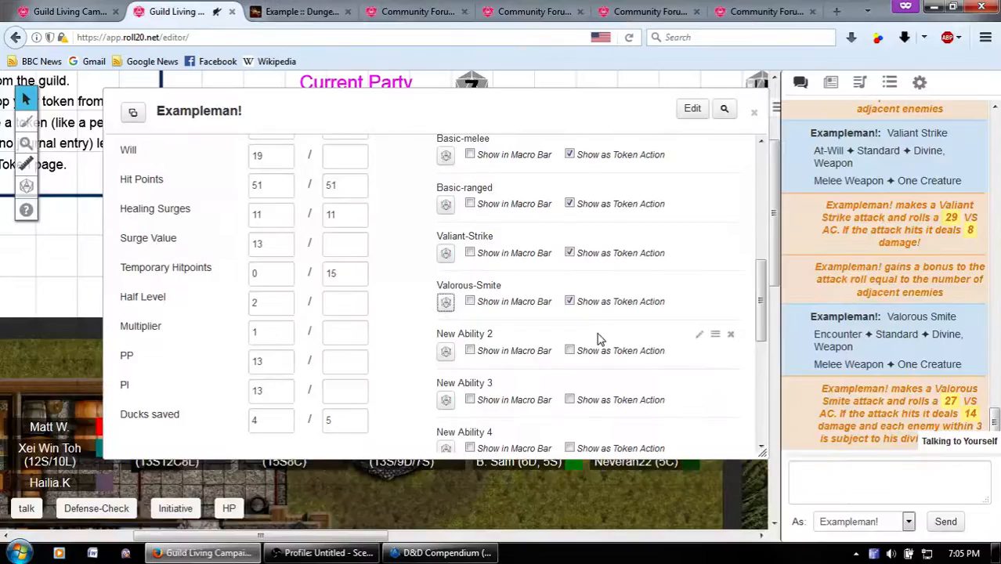
{"action": "scroll", "coordinate": [598, 338], "scroll_direction": "up", "scroll_amount": 5}
{"action": "scroll", "coordinate": [599, 335], "scroll_direction": "down", "scroll_amount": 8}
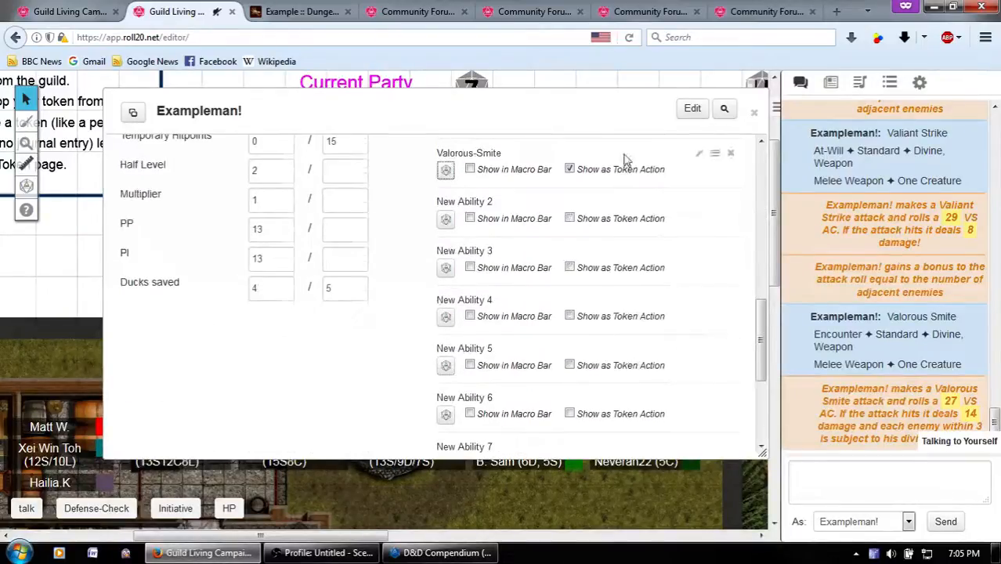
{"action": "scroll", "coordinate": [591, 351], "scroll_direction": "down", "scroll_amount": 1}
{"action": "scroll", "coordinate": [599, 141], "scroll_direction": "up", "scroll_amount": 1}
{"action": "scroll", "coordinate": [591, 307], "scroll_direction": "down", "scroll_amount": 5}
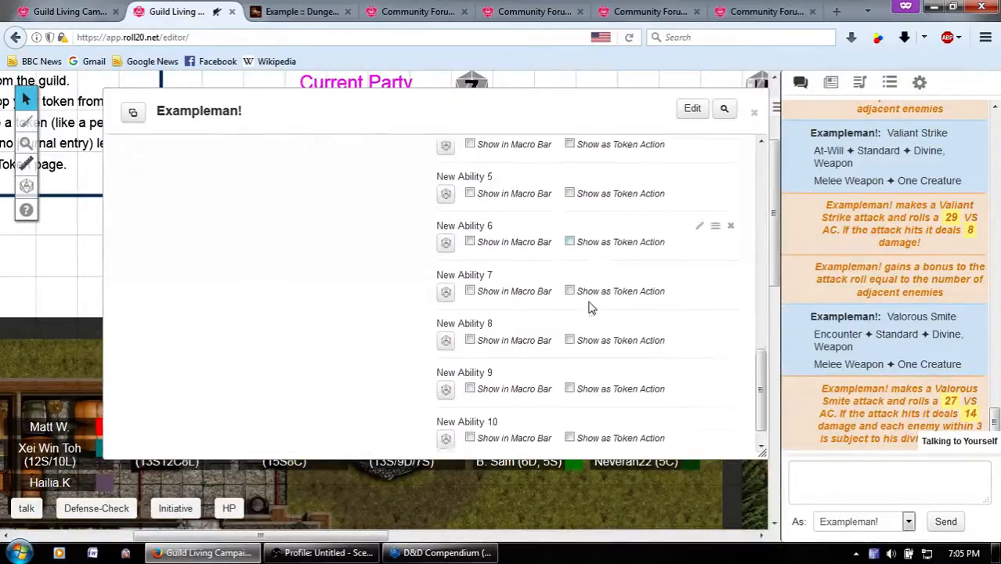
{"action": "scroll", "coordinate": [599, 352], "scroll_direction": "down", "scroll_amount": 1}
{"action": "scroll", "coordinate": [608, 395], "scroll_direction": "up", "scroll_amount": 10}
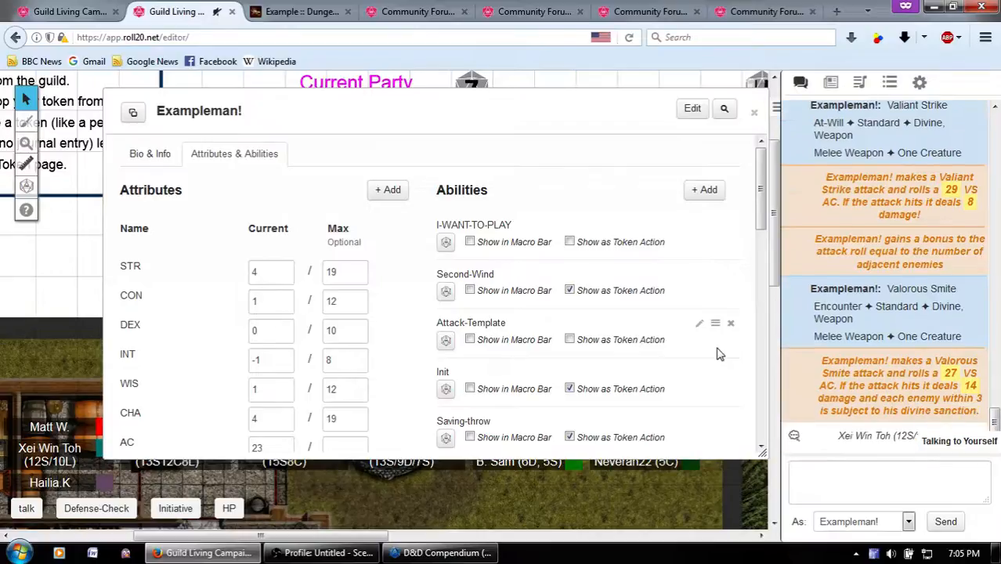
{"action": "scroll", "coordinate": [717, 344], "scroll_direction": "down", "scroll_amount": 3}
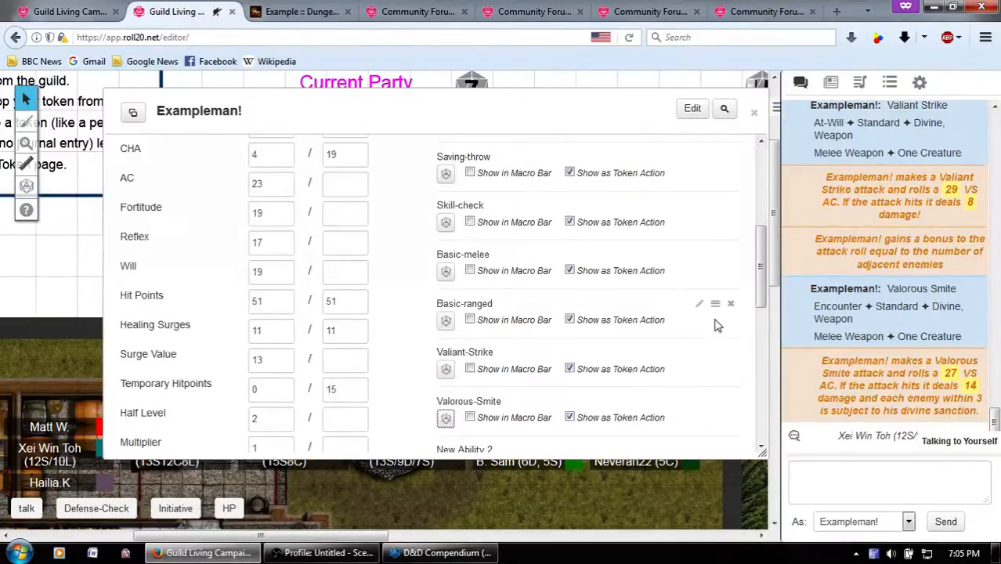
{"action": "scroll", "coordinate": [666, 313], "scroll_direction": "down", "scroll_amount": 5}
{"action": "scroll", "coordinate": [619, 270], "scroll_direction": "up", "scroll_amount": 4}
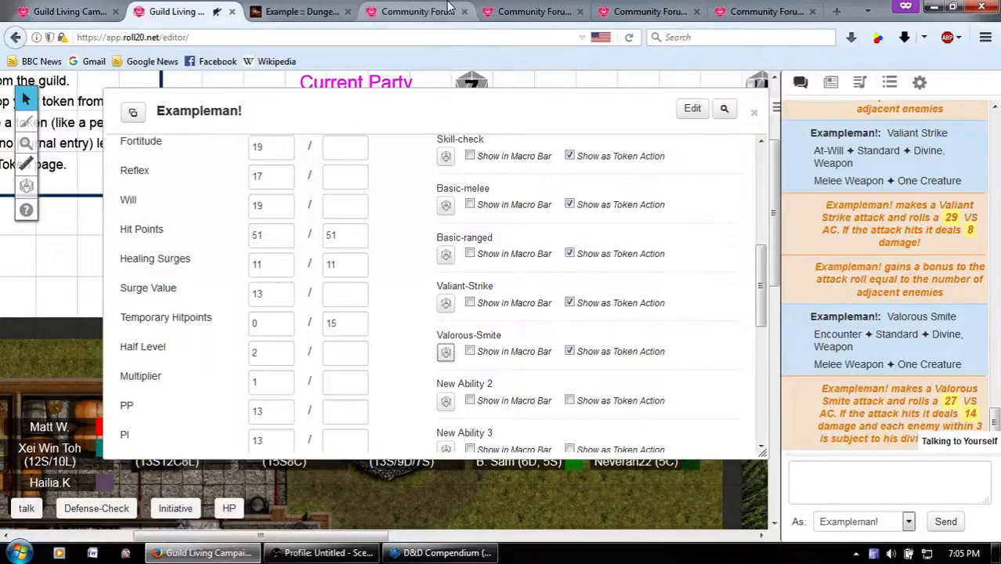
Open the Guild Living Campaign forum from the New Player Checklist thread.
{"action": "left_click", "coordinate": [415, 11]}
{"action": "scroll", "coordinate": [502, 307], "scroll_direction": "up", "scroll_amount": 15}
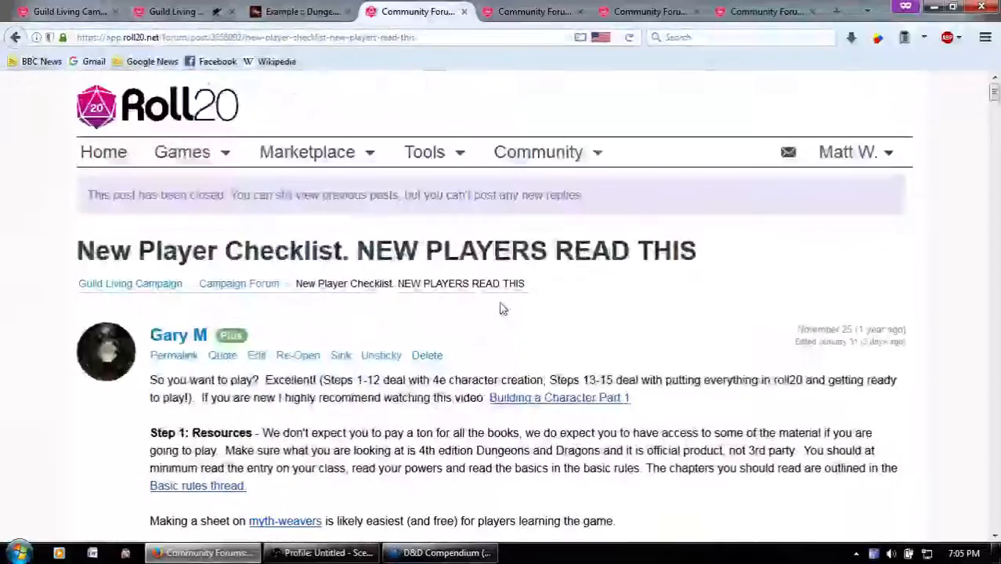
{"action": "left_click", "coordinate": [237, 284]}
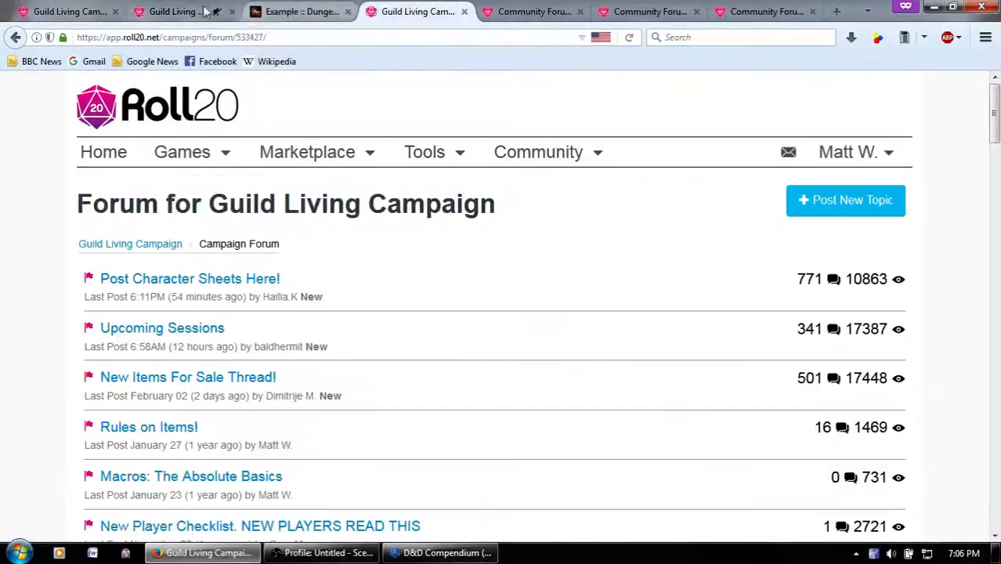
Return to the Roll20 editor and review Exampleman!'s full lists of attributes and abilities.
{"action": "left_click", "coordinate": [195, 6]}
{"action": "scroll", "coordinate": [685, 261], "scroll_direction": "down", "scroll_amount": 3}
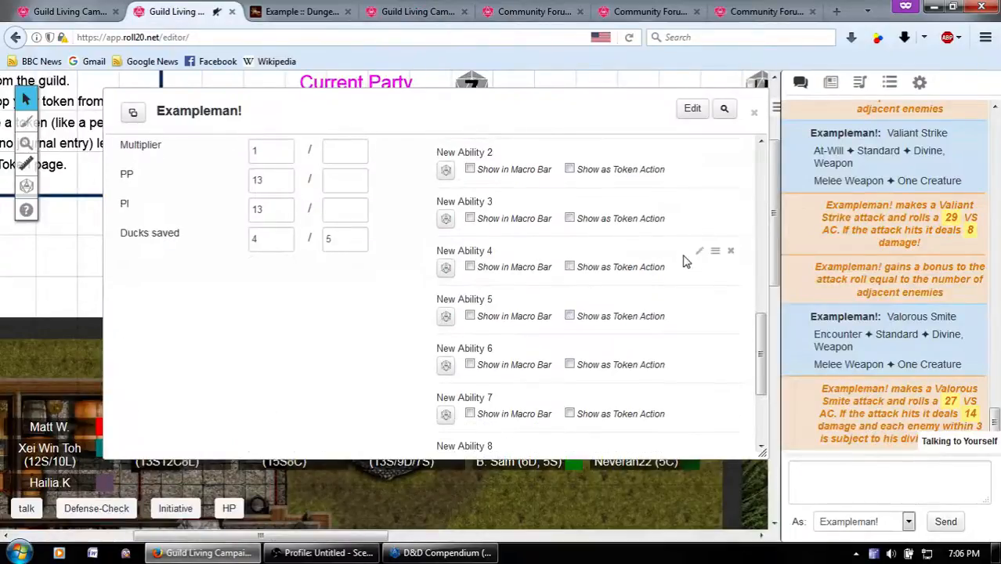
{"action": "scroll", "coordinate": [683, 262], "scroll_direction": "down", "scroll_amount": 3}
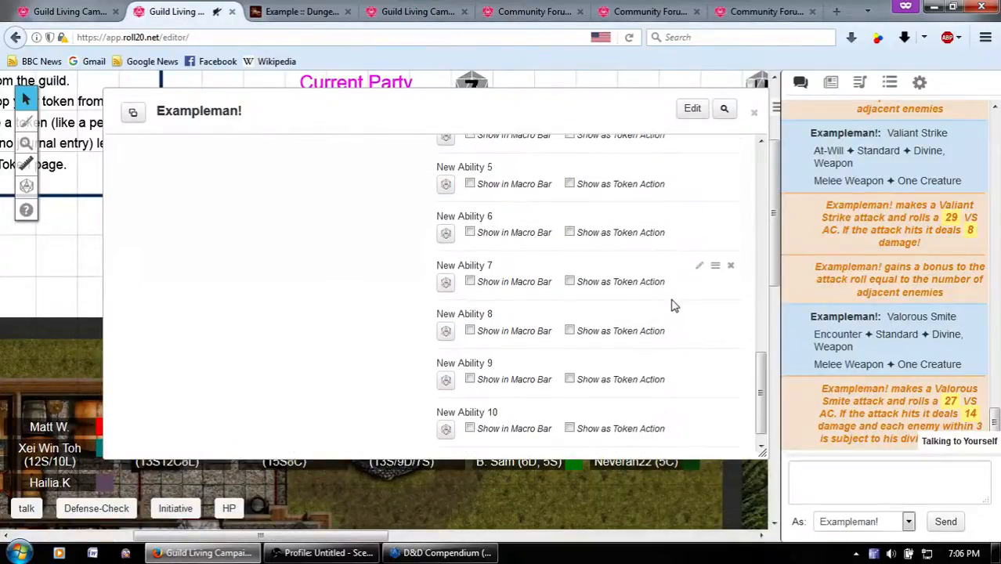
{"action": "scroll", "coordinate": [671, 306], "scroll_direction": "up", "scroll_amount": 4}
{"action": "scroll", "coordinate": [671, 306], "scroll_direction": "up", "scroll_amount": 5}
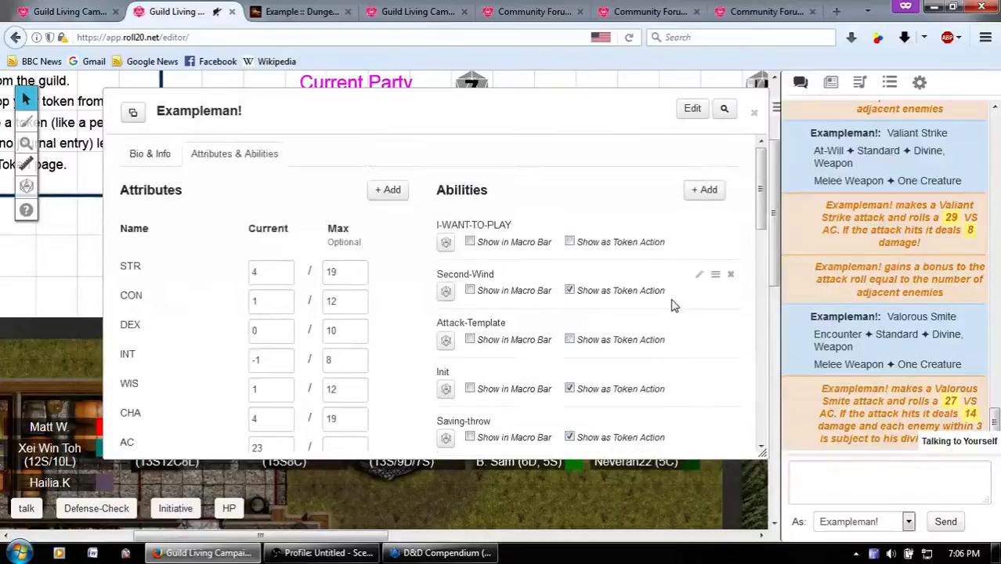
{"action": "scroll", "coordinate": [257, 302], "scroll_direction": "down", "scroll_amount": 4}
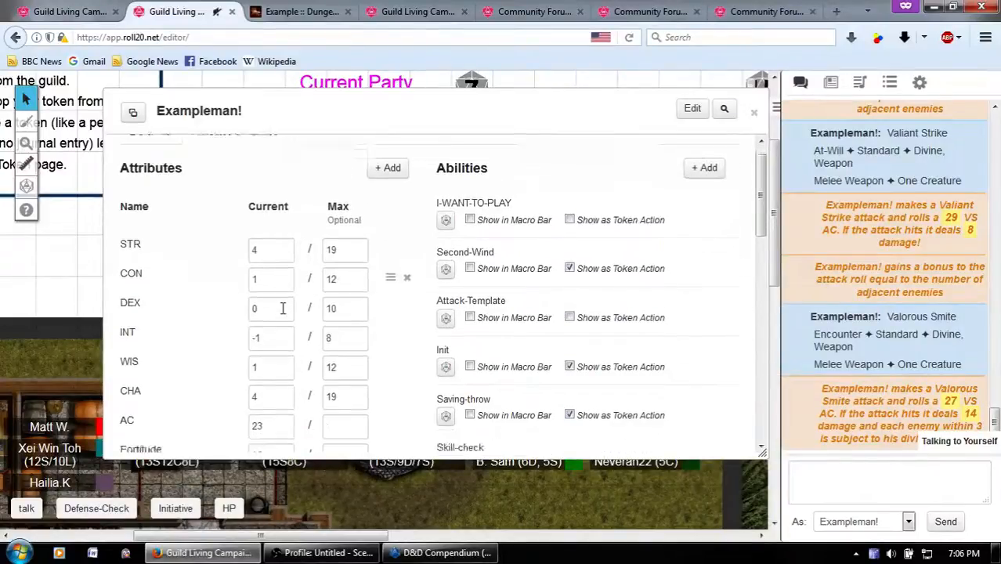
{"action": "scroll", "coordinate": [282, 310], "scroll_direction": "down", "scroll_amount": 3}
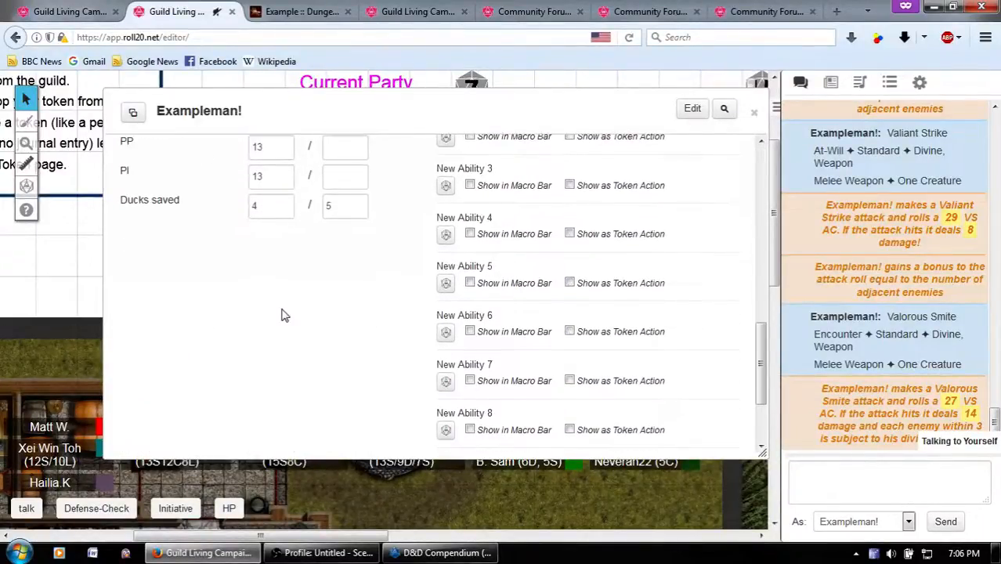
{"action": "scroll", "coordinate": [649, 364], "scroll_direction": "up", "scroll_amount": 8}
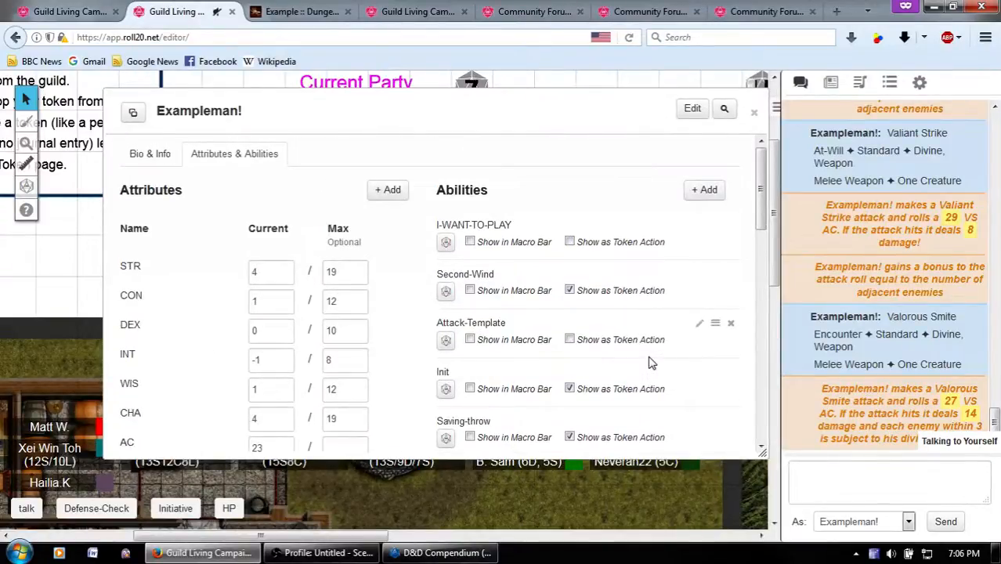
Add the spiked black beast picture from the character portraits folder as Exampleman!'s avatar and save the changes.
{"action": "left_click", "coordinate": [164, 164]}
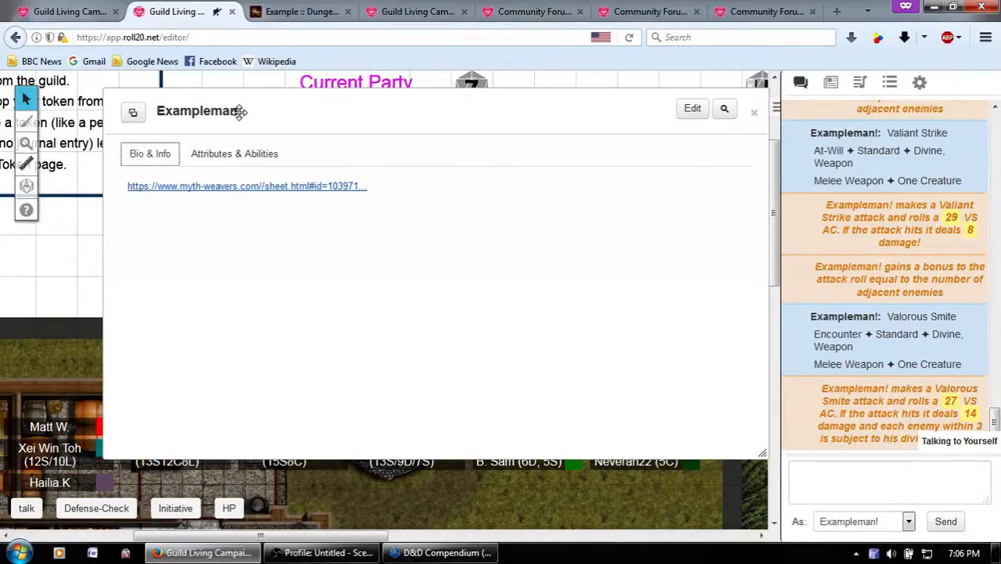
{"action": "left_click", "coordinate": [693, 110]}
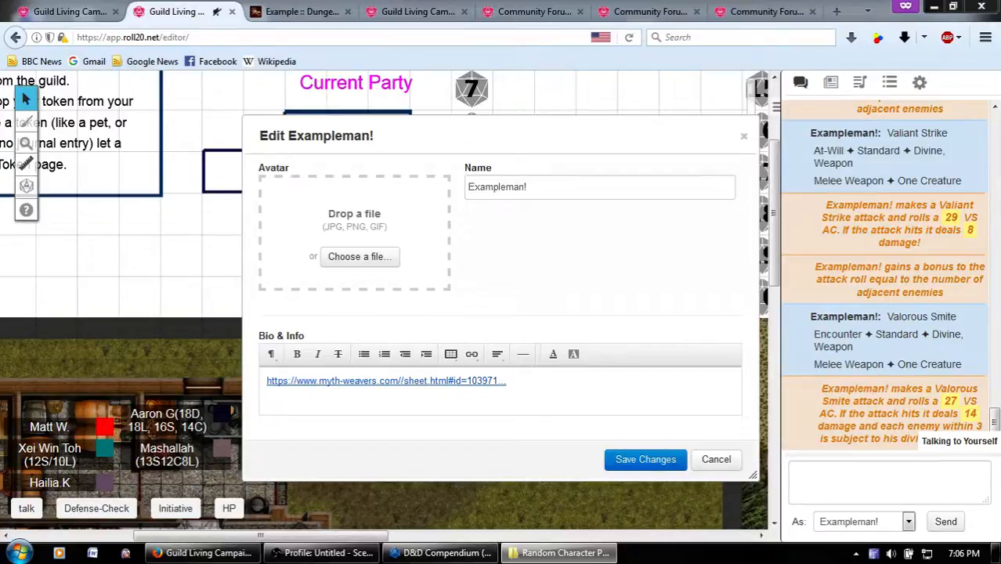
{"action": "left_click_drag", "start_coordinate": [0, 470], "coordinate": [340, 236]}
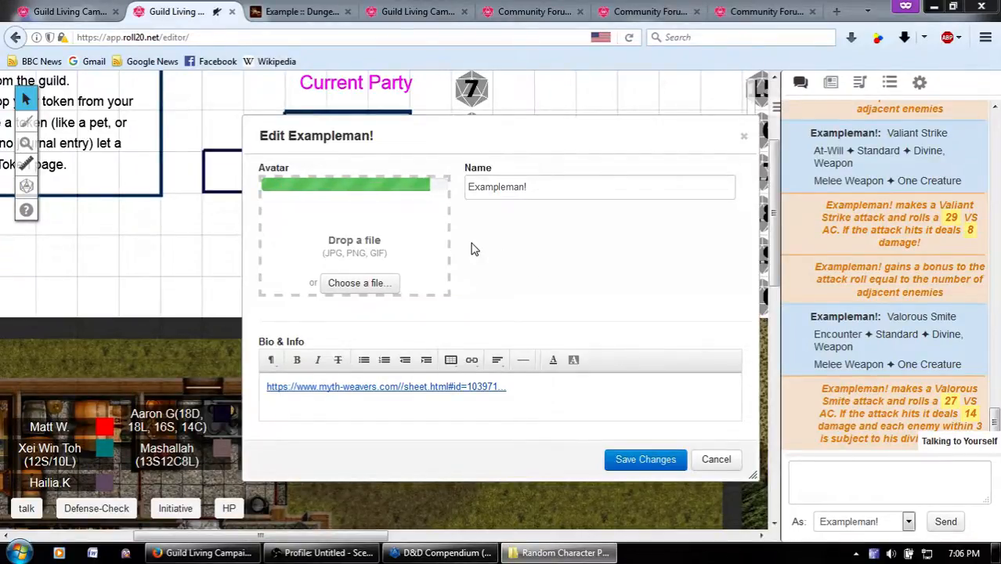
{"action": "left_click", "coordinate": [672, 465]}
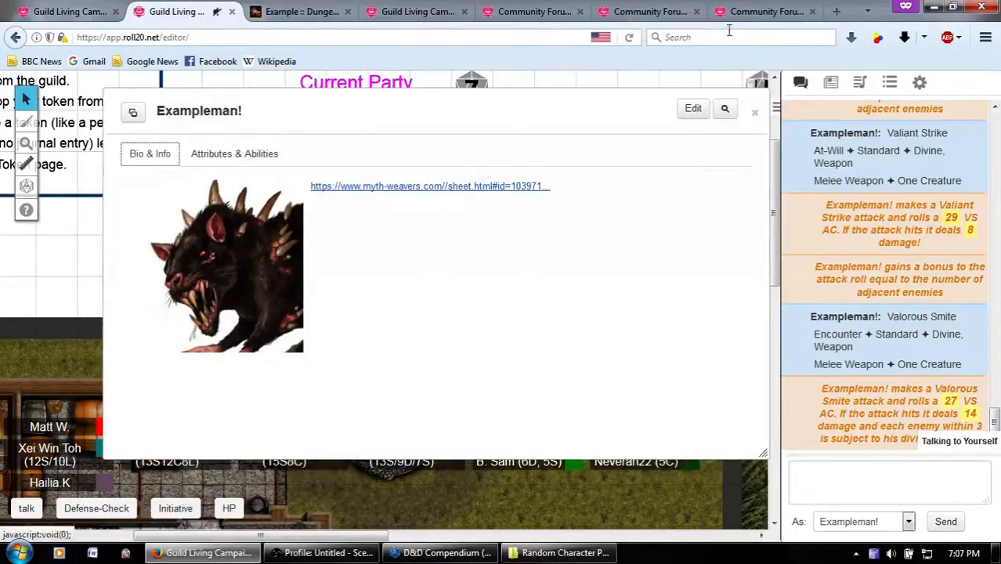
Close the character sheet and send a chat message starting with "Type some" as Exampleman!
{"action": "left_click", "coordinate": [754, 111]}
{"action": "left_click_drag", "start_coordinate": [603, 170], "coordinate": [424, 261]}
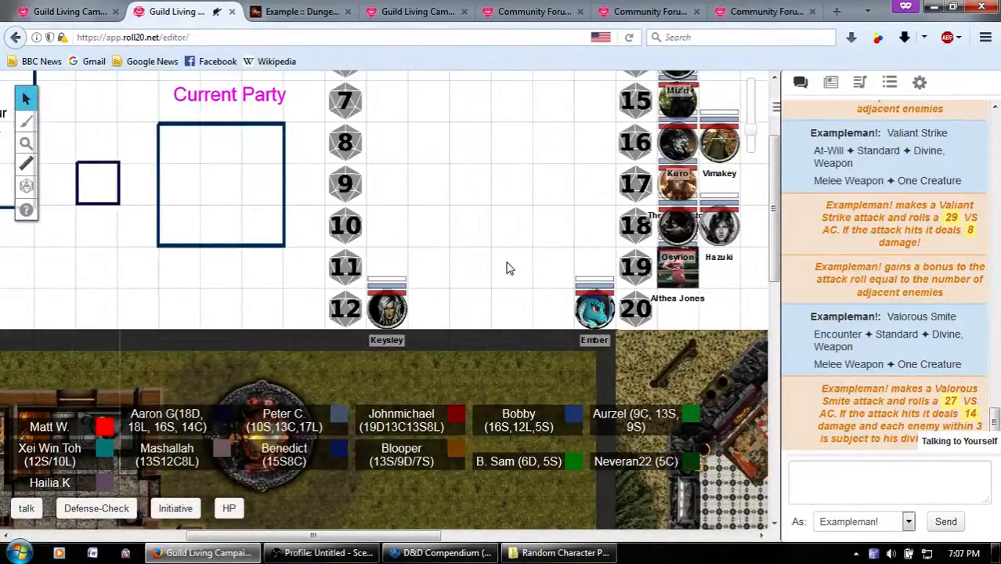
{"action": "scroll", "coordinate": [501, 270], "scroll_direction": "up", "scroll_amount": 2}
{"action": "scroll", "coordinate": [506, 272], "scroll_direction": "left", "scroll_amount": 3}
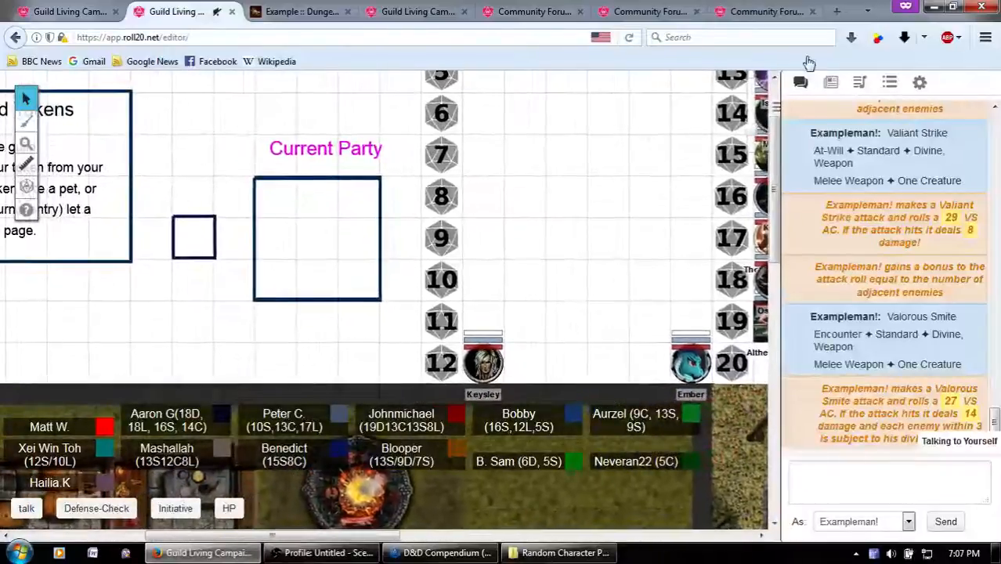
{"action": "left_click", "coordinate": [884, 492]}
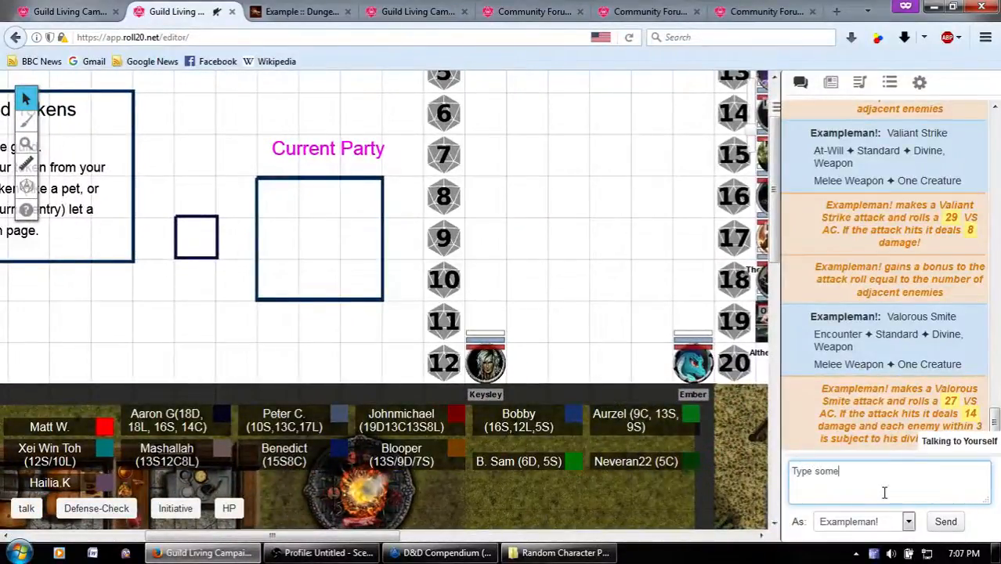
{"action": "type", "text": "Type some"}
{"action": "key", "text": "Return"}
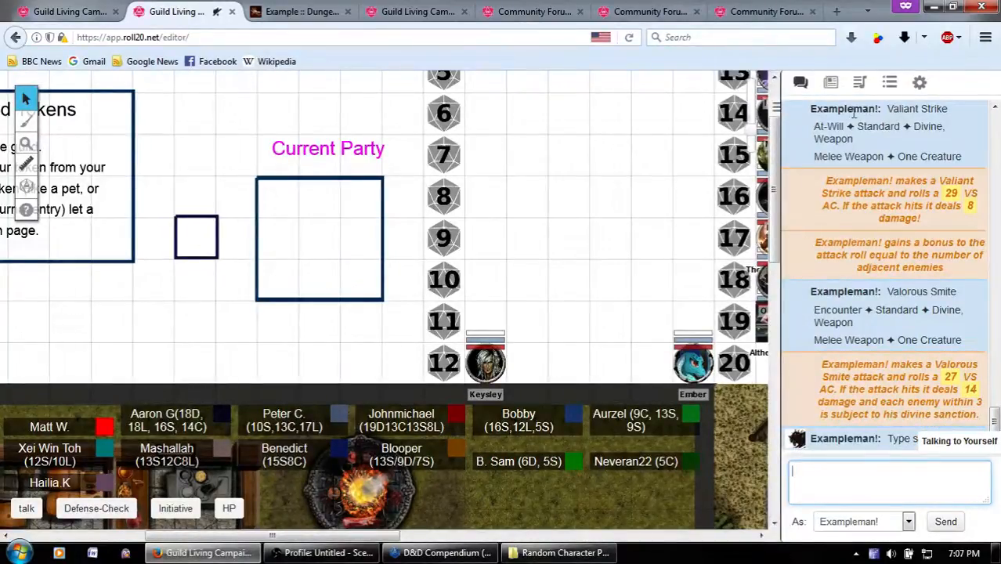
Open Exampleman! from the journal's Player Characters folder, check its attributes, abilities and bio, and close the sheet.
{"action": "left_click", "coordinate": [831, 81]}
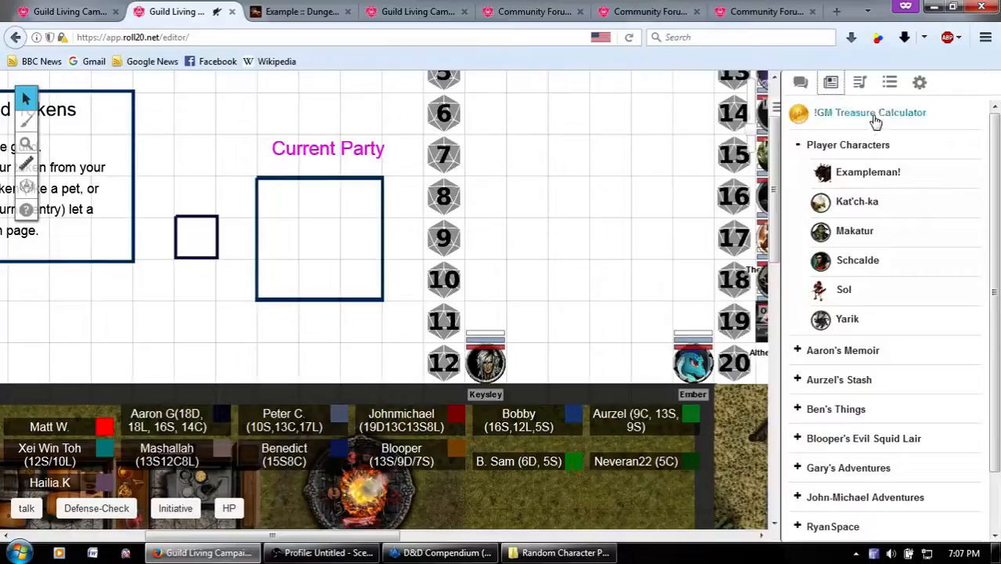
{"action": "left_click", "coordinate": [865, 171]}
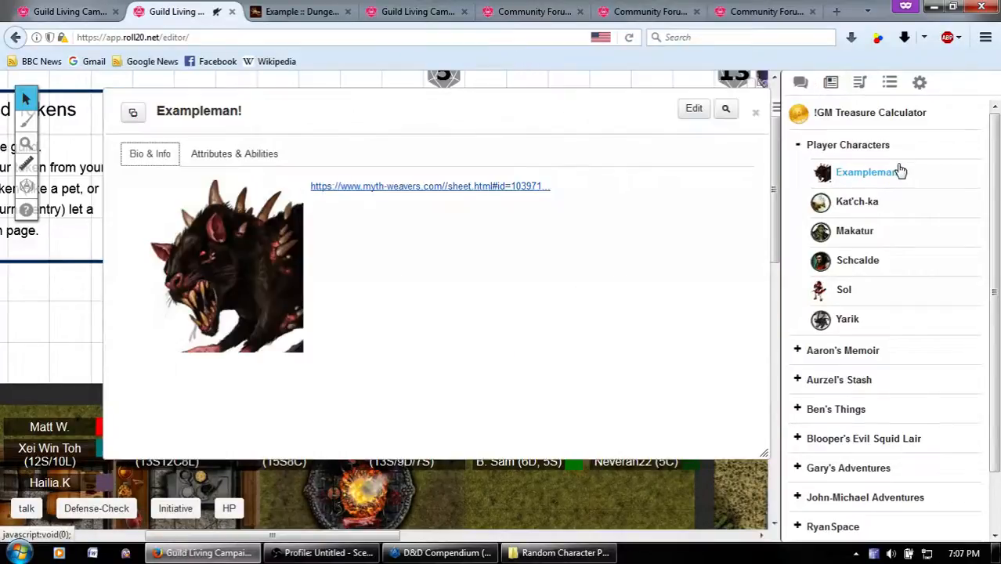
{"action": "left_click", "coordinate": [242, 157]}
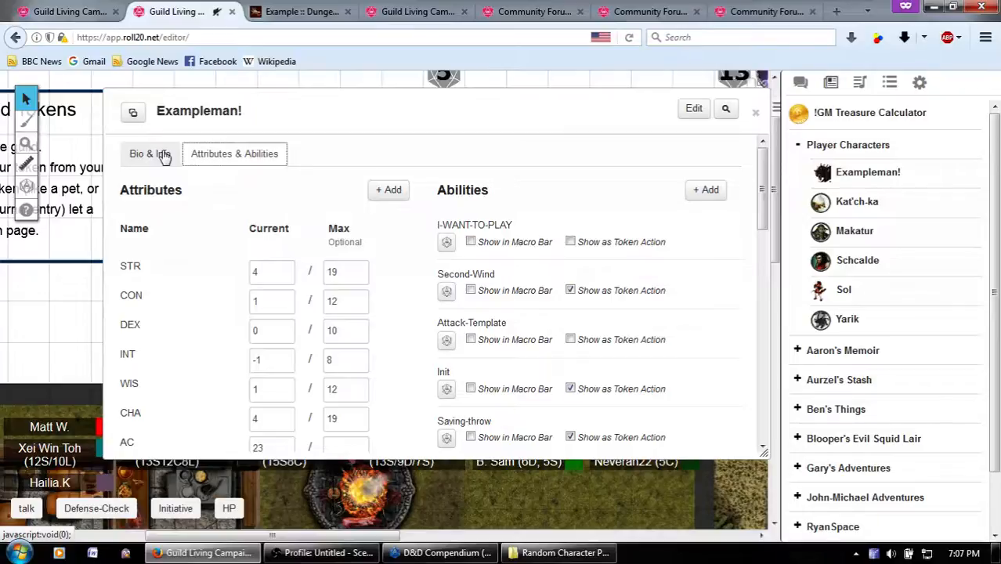
{"action": "left_click", "coordinate": [161, 155]}
{"action": "left_click", "coordinate": [755, 112]}
Look through the Guild Living Campaign page and its recent game discussion threads.
{"action": "left_click", "coordinate": [69, 11]}
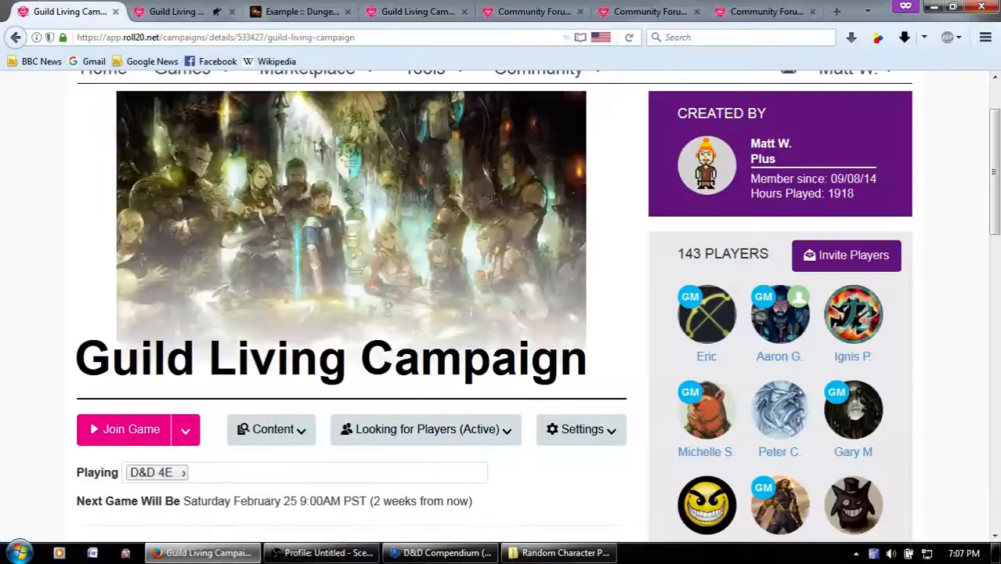
{"action": "scroll", "coordinate": [631, 288], "scroll_direction": "down", "scroll_amount": 10}
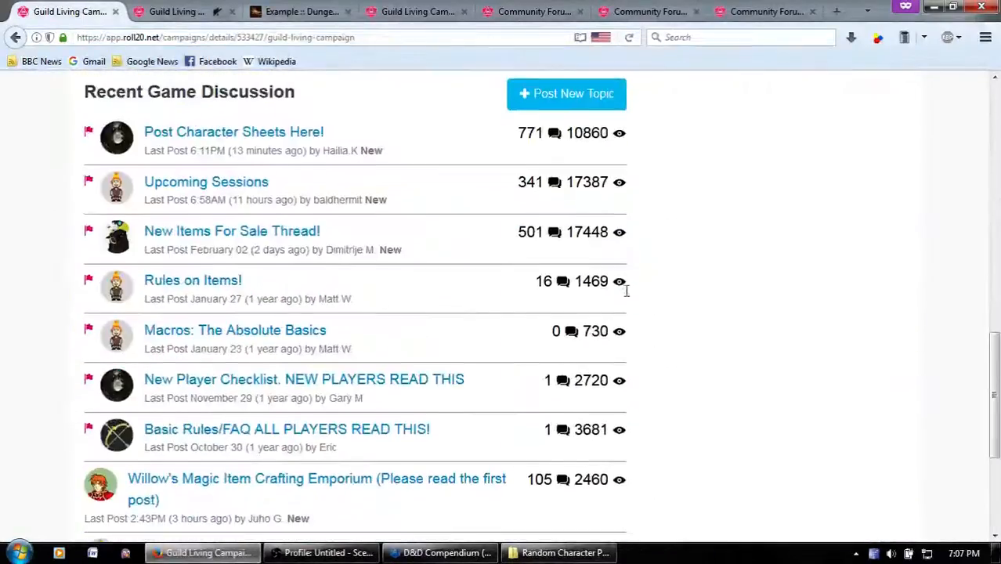
{"action": "scroll", "coordinate": [525, 286], "scroll_direction": "down", "scroll_amount": 5}
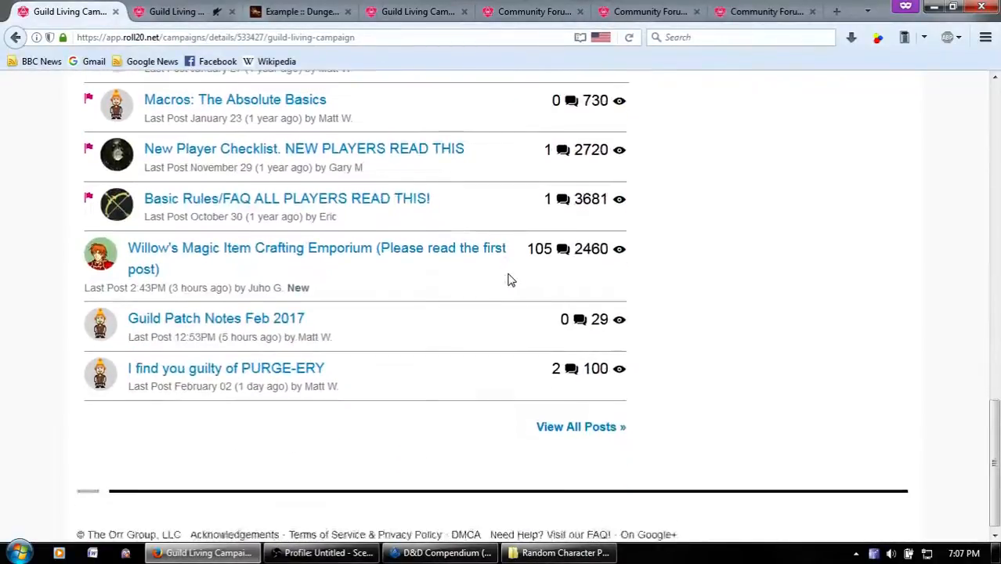
{"action": "scroll", "coordinate": [509, 280], "scroll_direction": "up", "scroll_amount": 15}
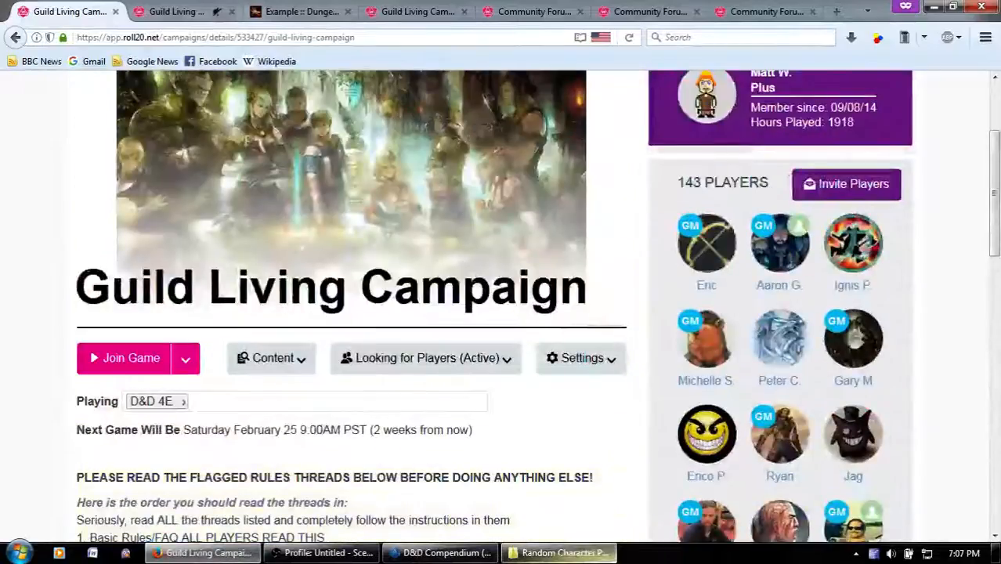
{"action": "scroll", "coordinate": [511, 423], "scroll_direction": "up", "scroll_amount": 3}
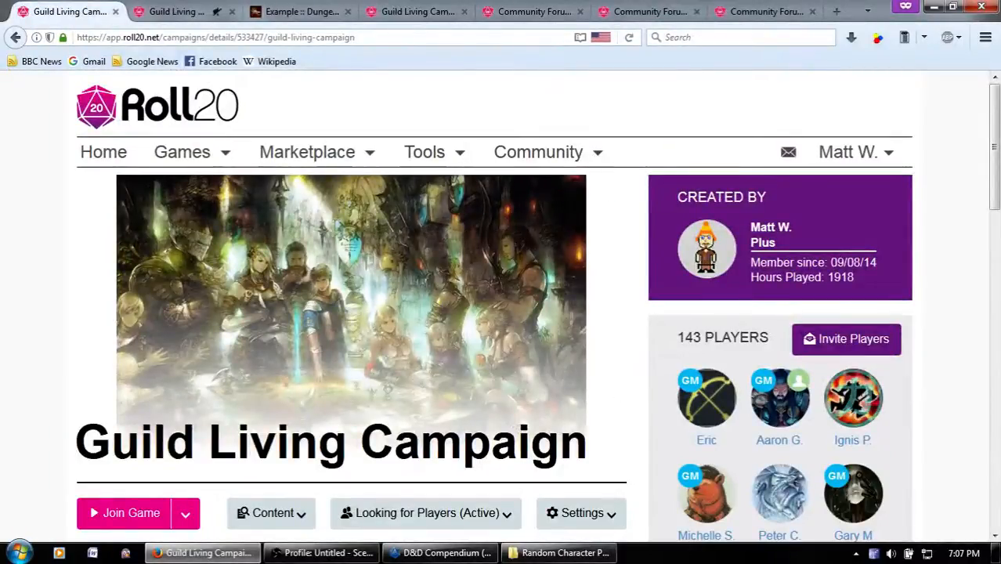
{"action": "key", "text": "alt+Tab"}
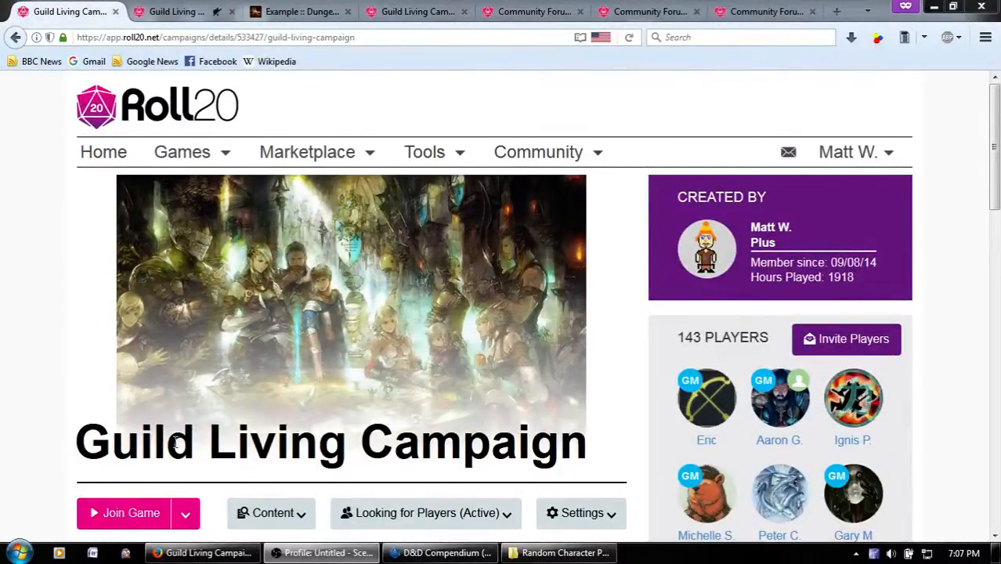